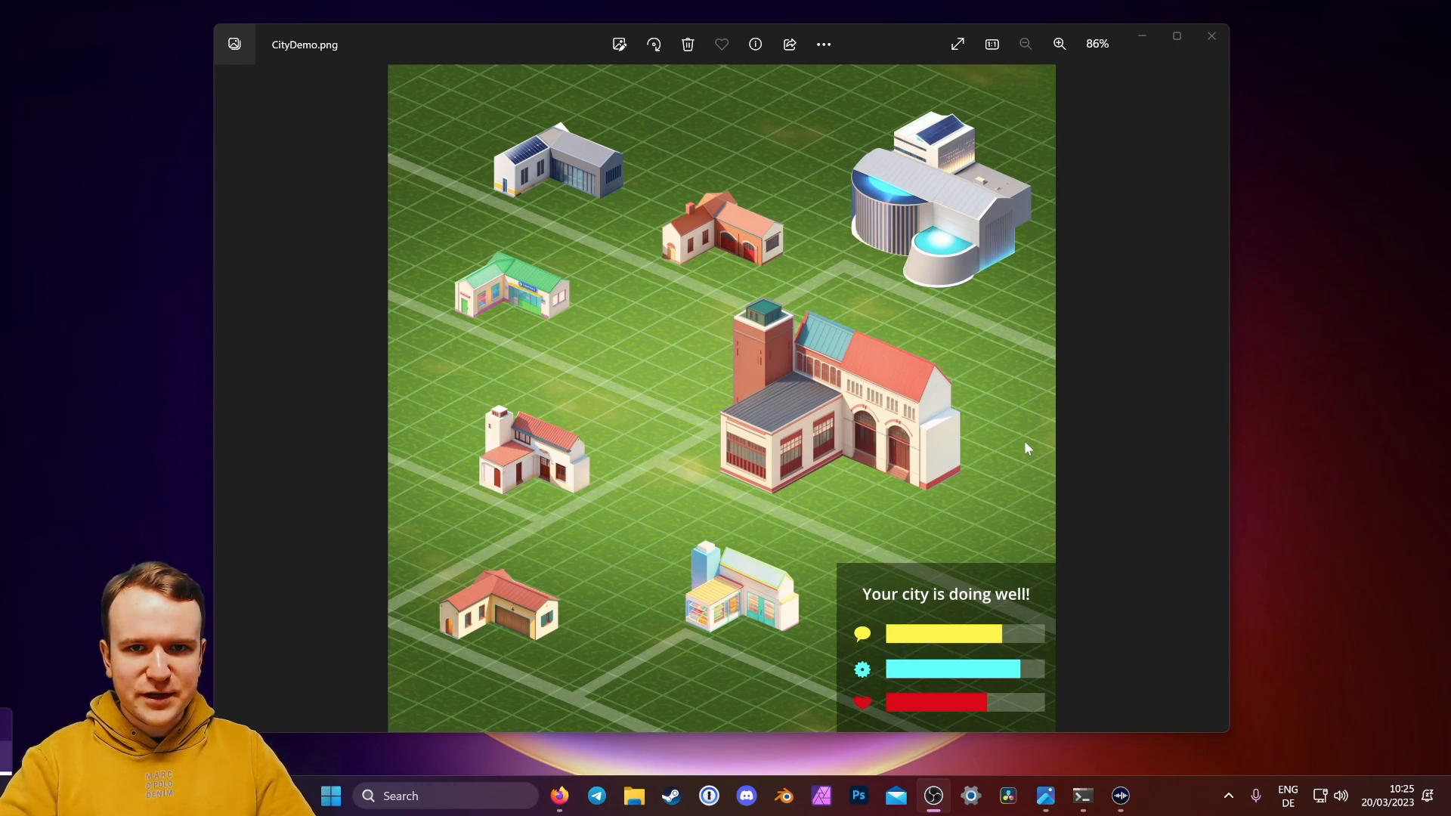
# Step: Switch to Firefox and compare the generated isometric building grid with the "isometric game" image search results
pyautogui.moveTo(559, 796)
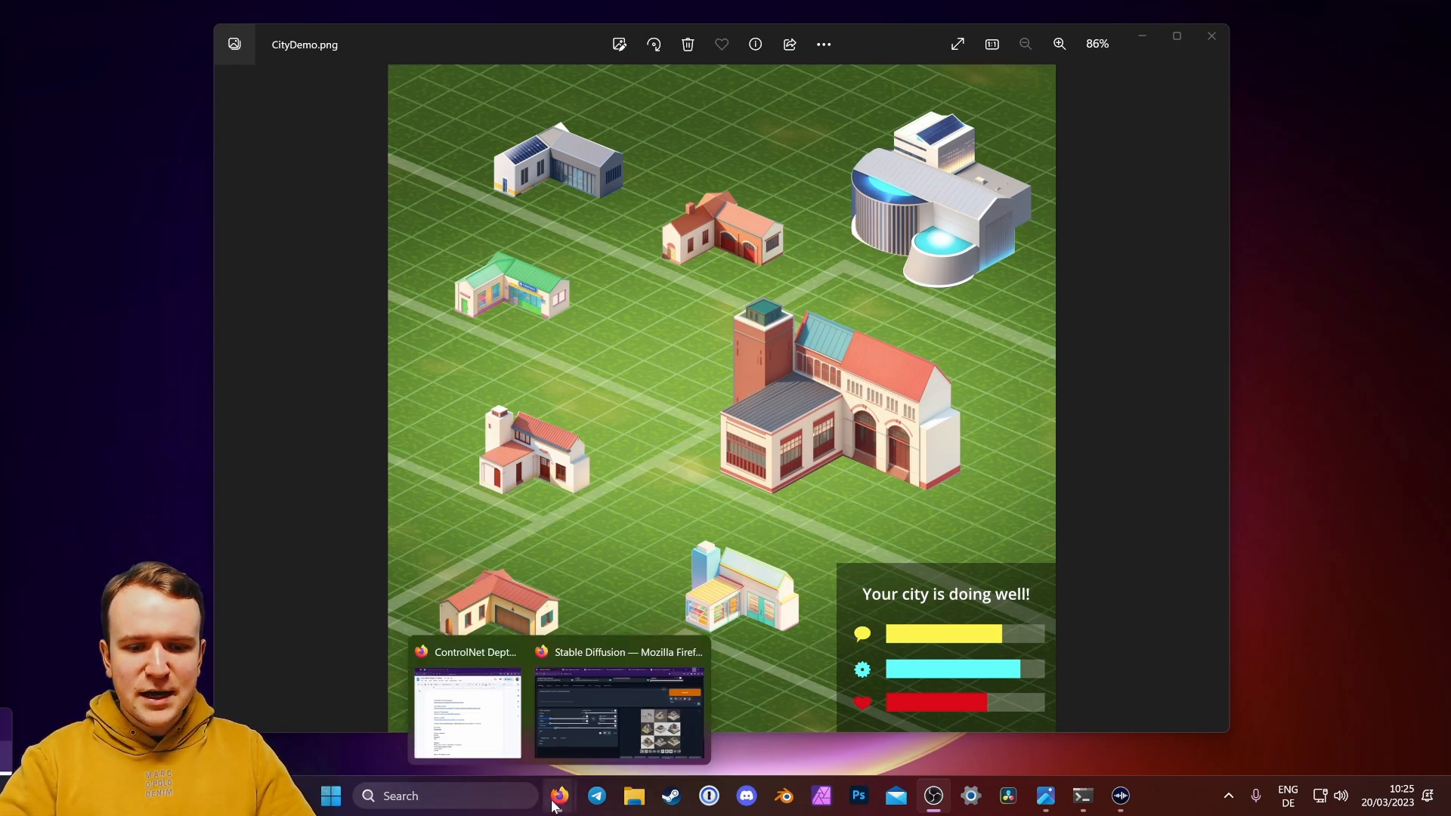
pyautogui.click(588, 724)
pyautogui.click(976, 552)
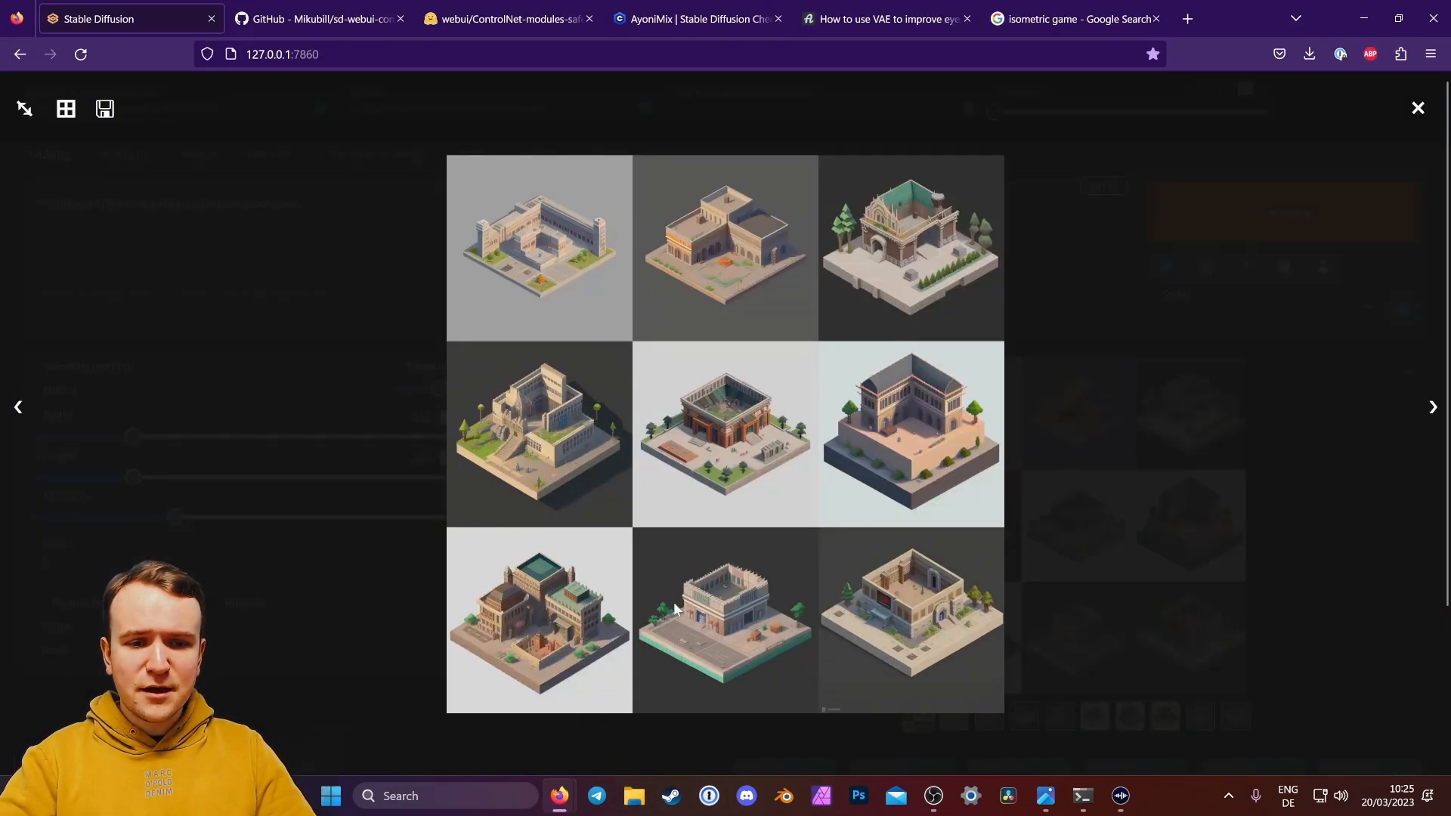
pyautogui.click(1077, 18)
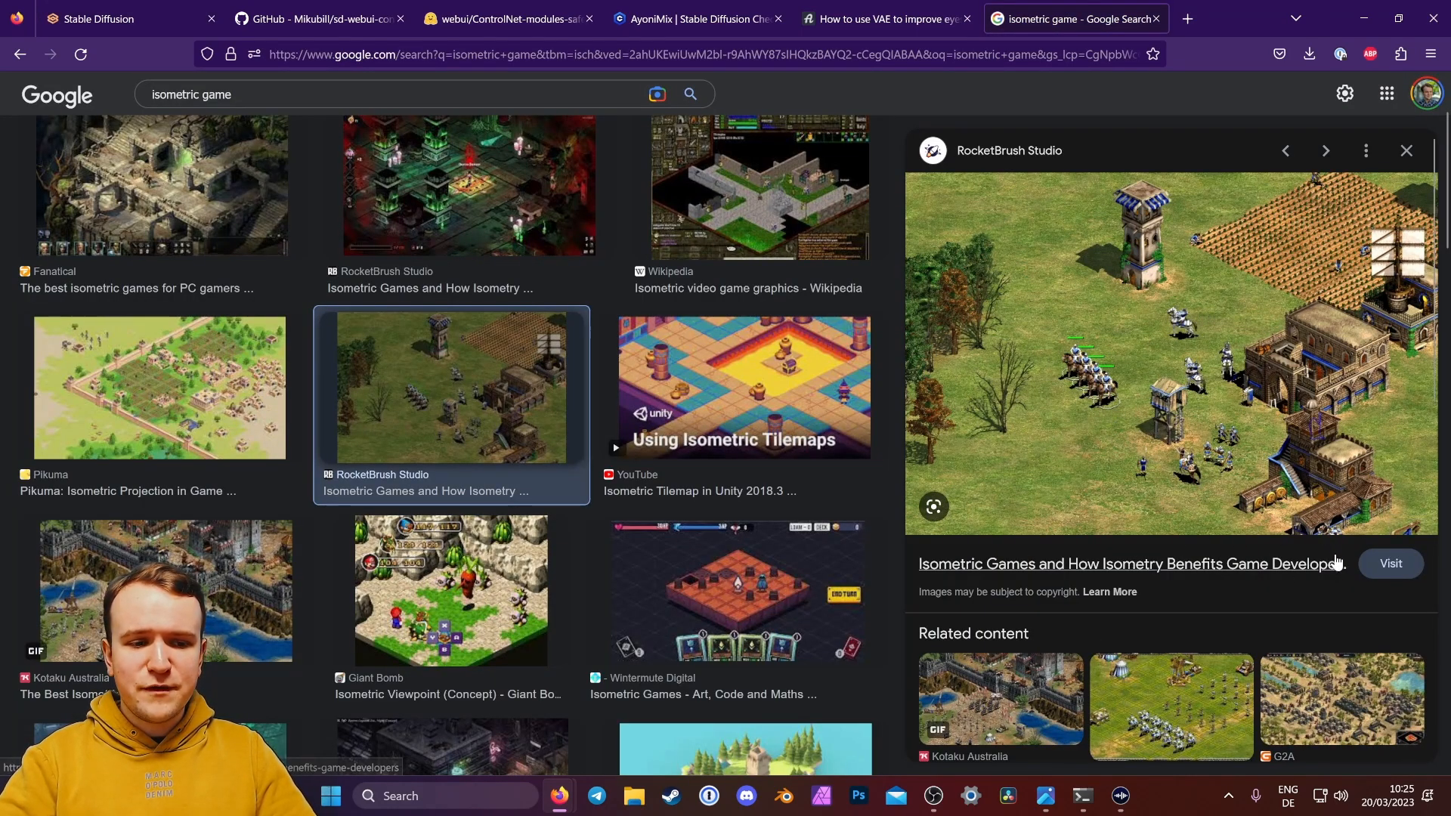
pyautogui.click(165, 16)
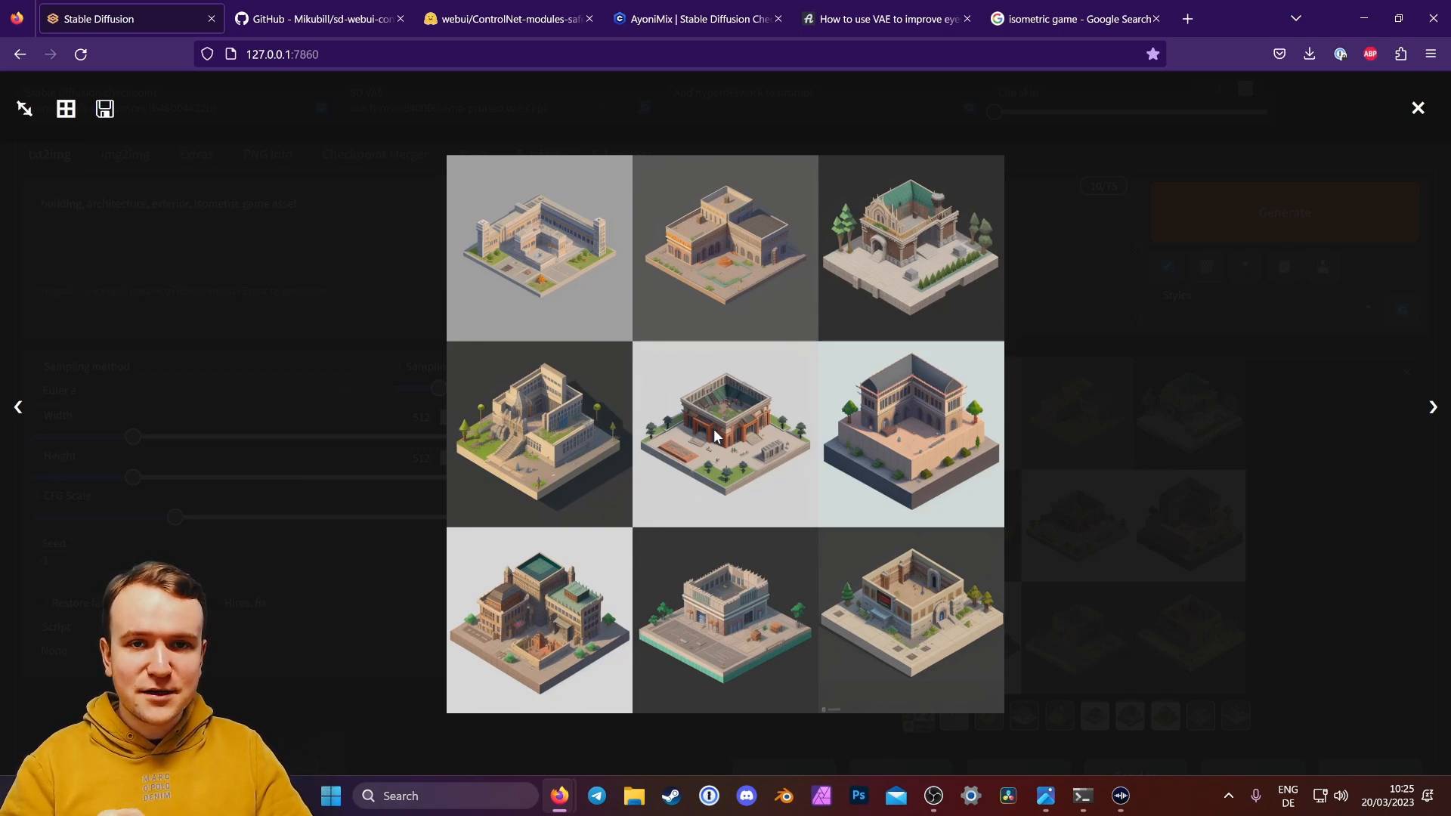
pyautogui.click(763, 581)
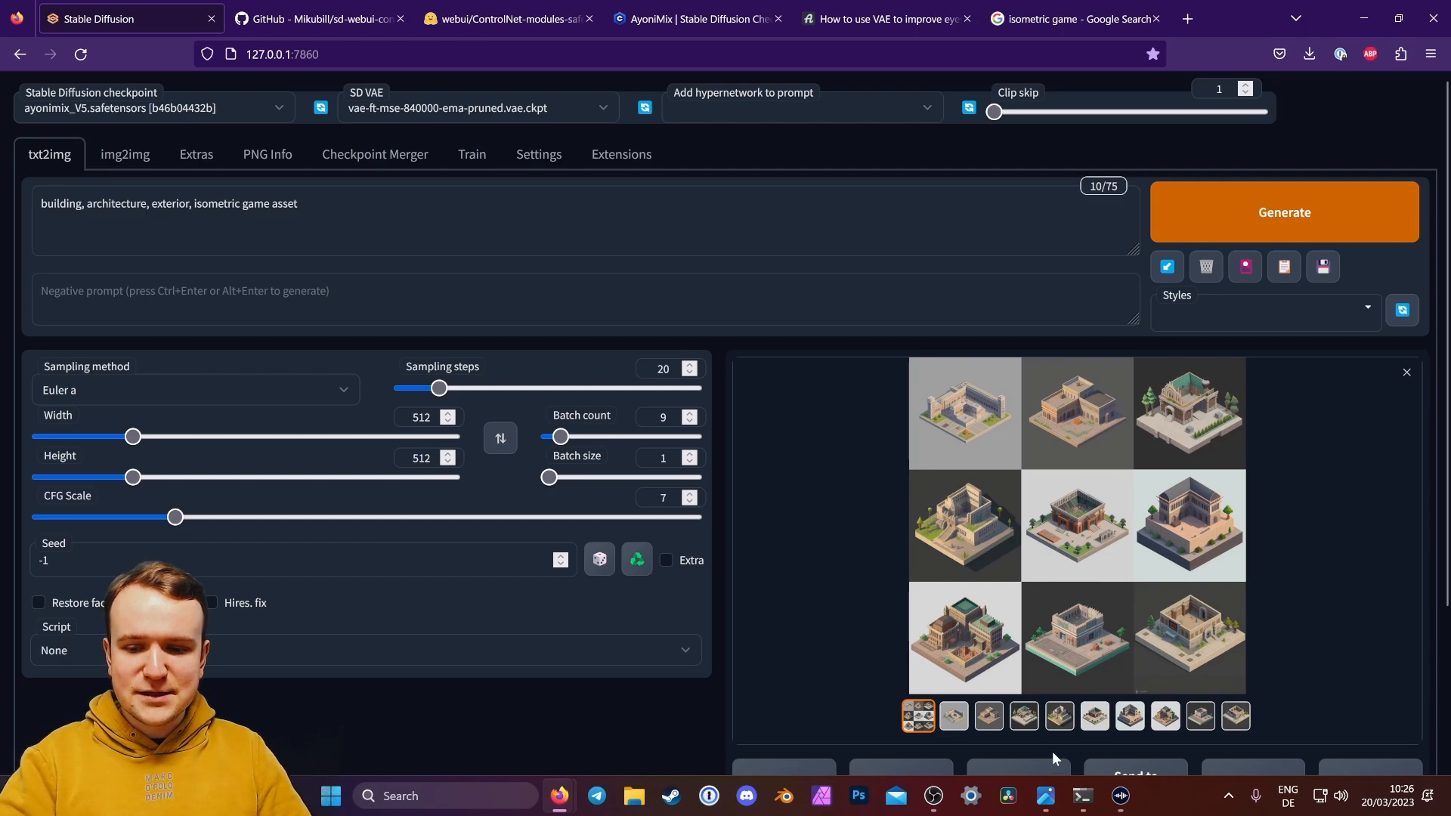
# Step: Bring up the House-Depth.png depth map together with the rendered building image House-1.png for comparison
pyautogui.moveTo(1045, 795)
pyautogui.click(831, 714)
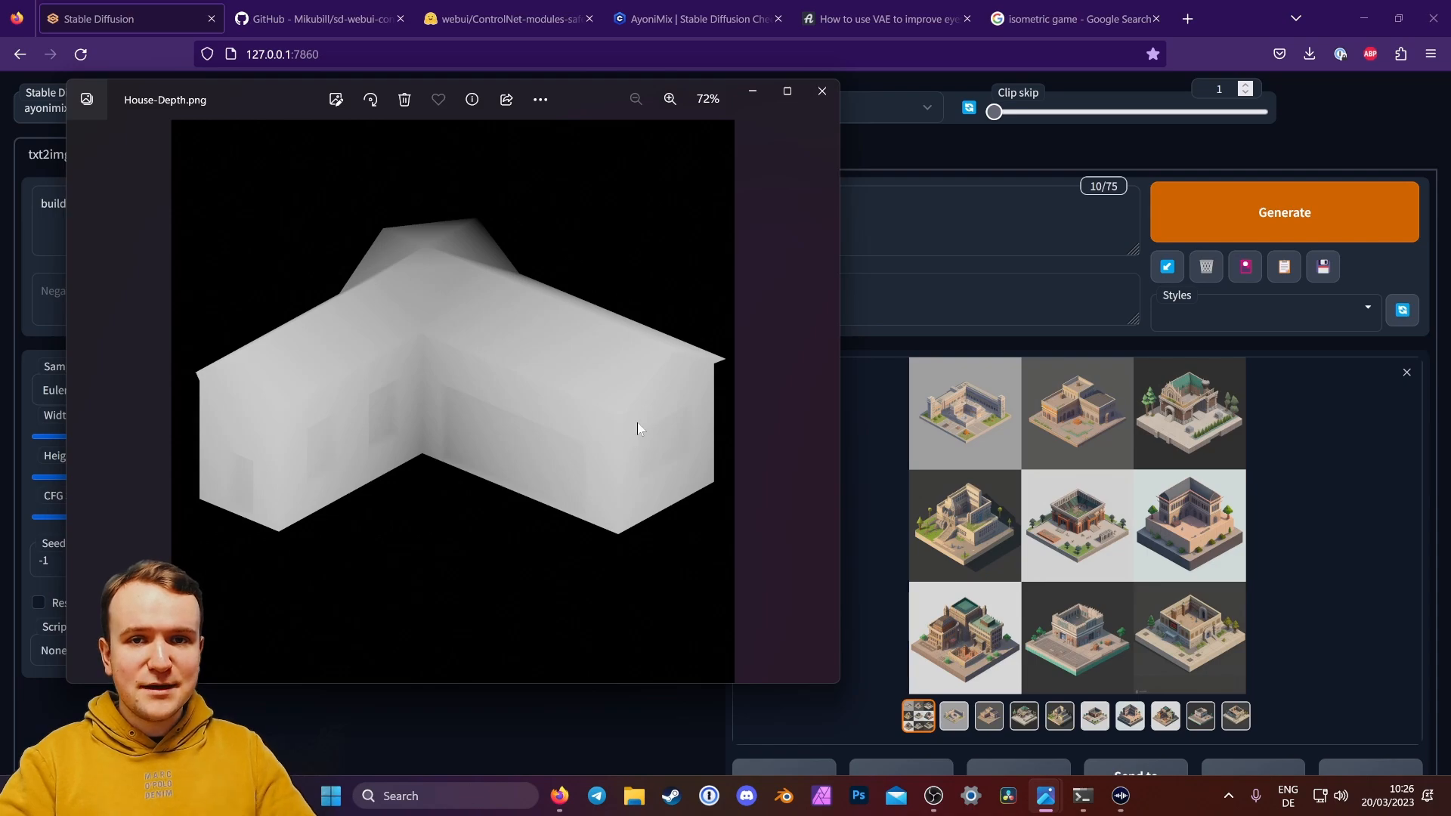
pyautogui.moveTo(1045, 796)
pyautogui.click(981, 718)
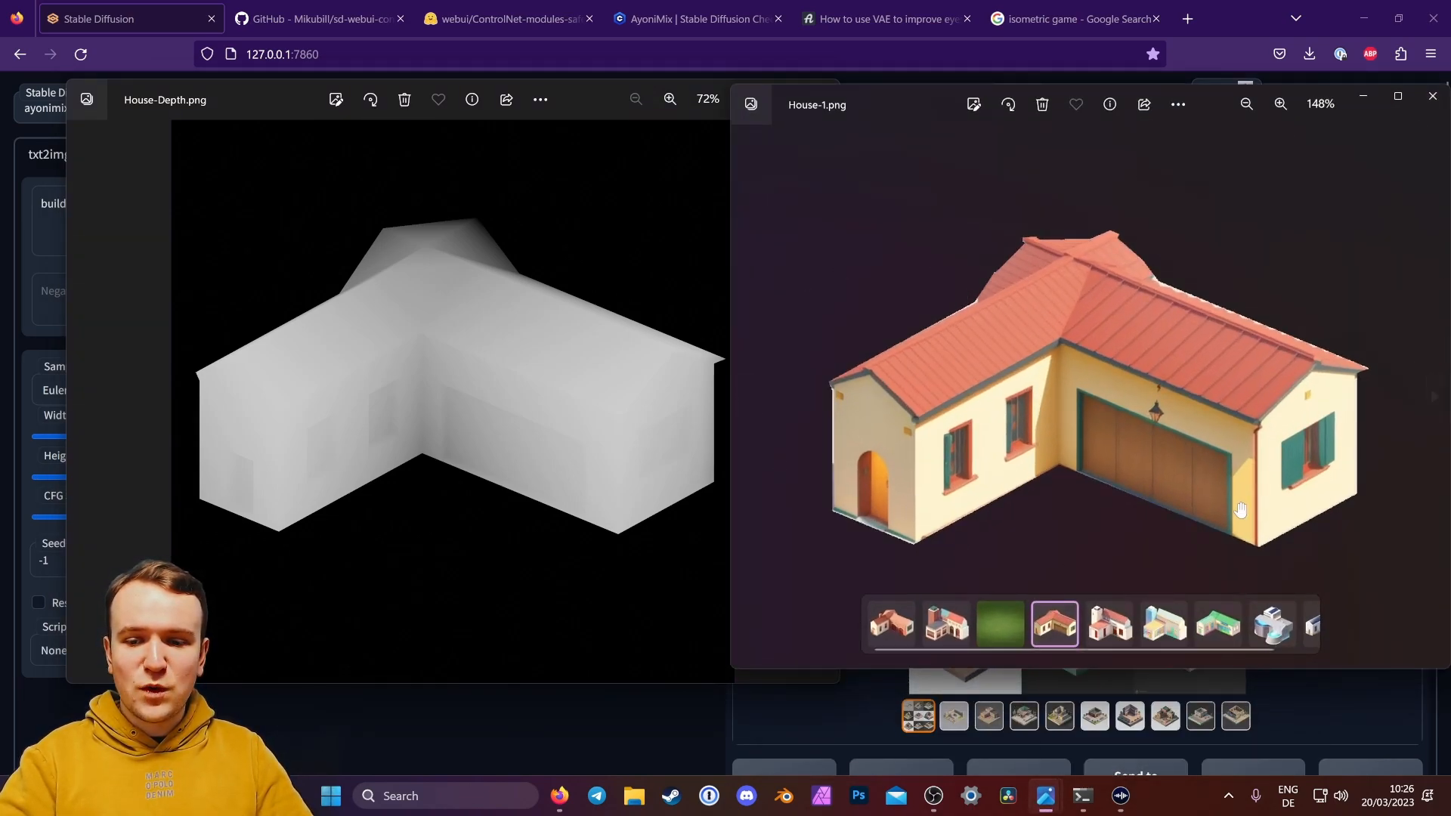
# Step: Browse through the other finished building images, including the supermarket, university and factory variants
pyautogui.click(1106, 631)
pyautogui.click(1173, 637)
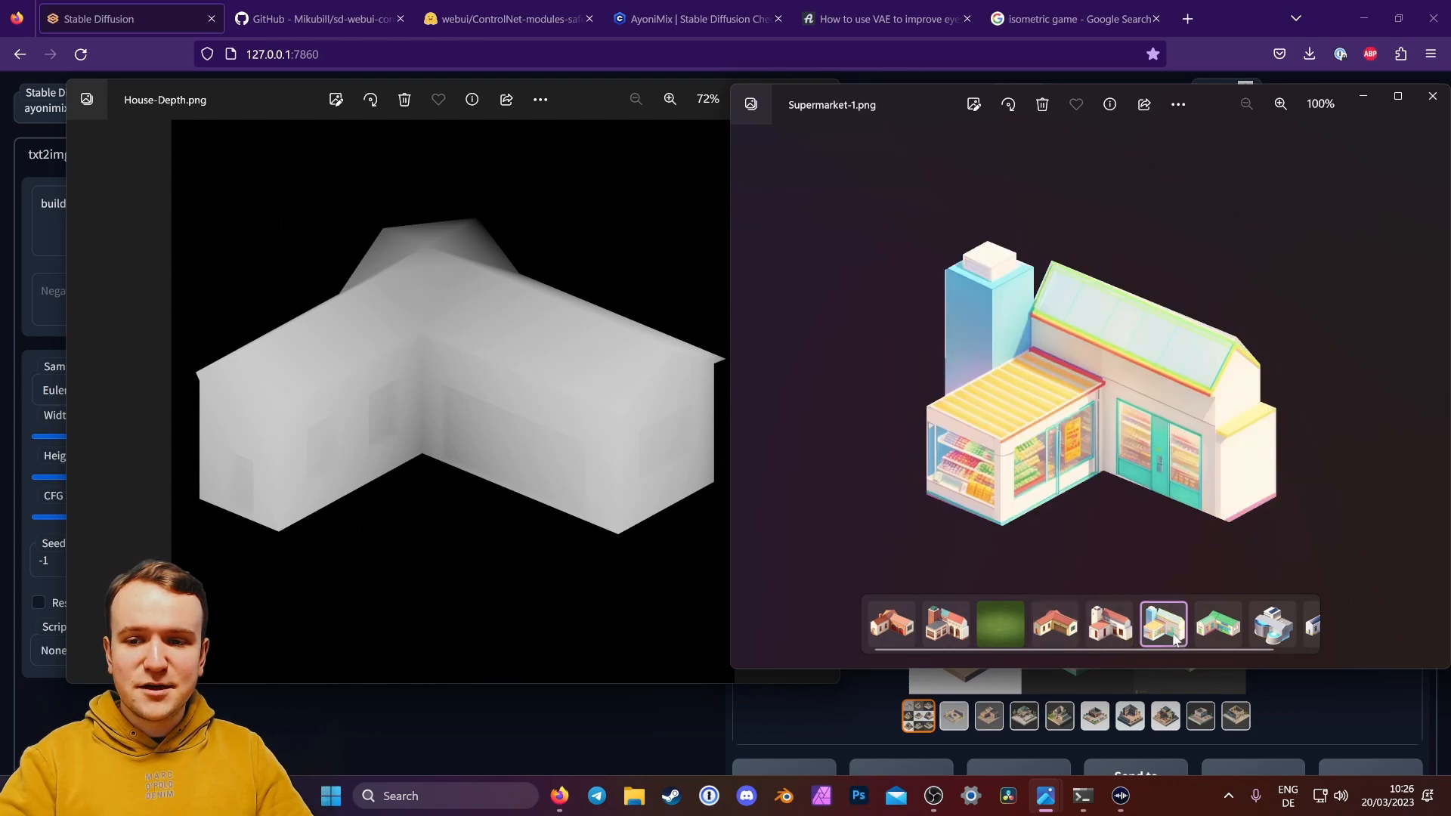
pyautogui.click(1218, 627)
pyautogui.click(1285, 638)
pyautogui.click(1312, 633)
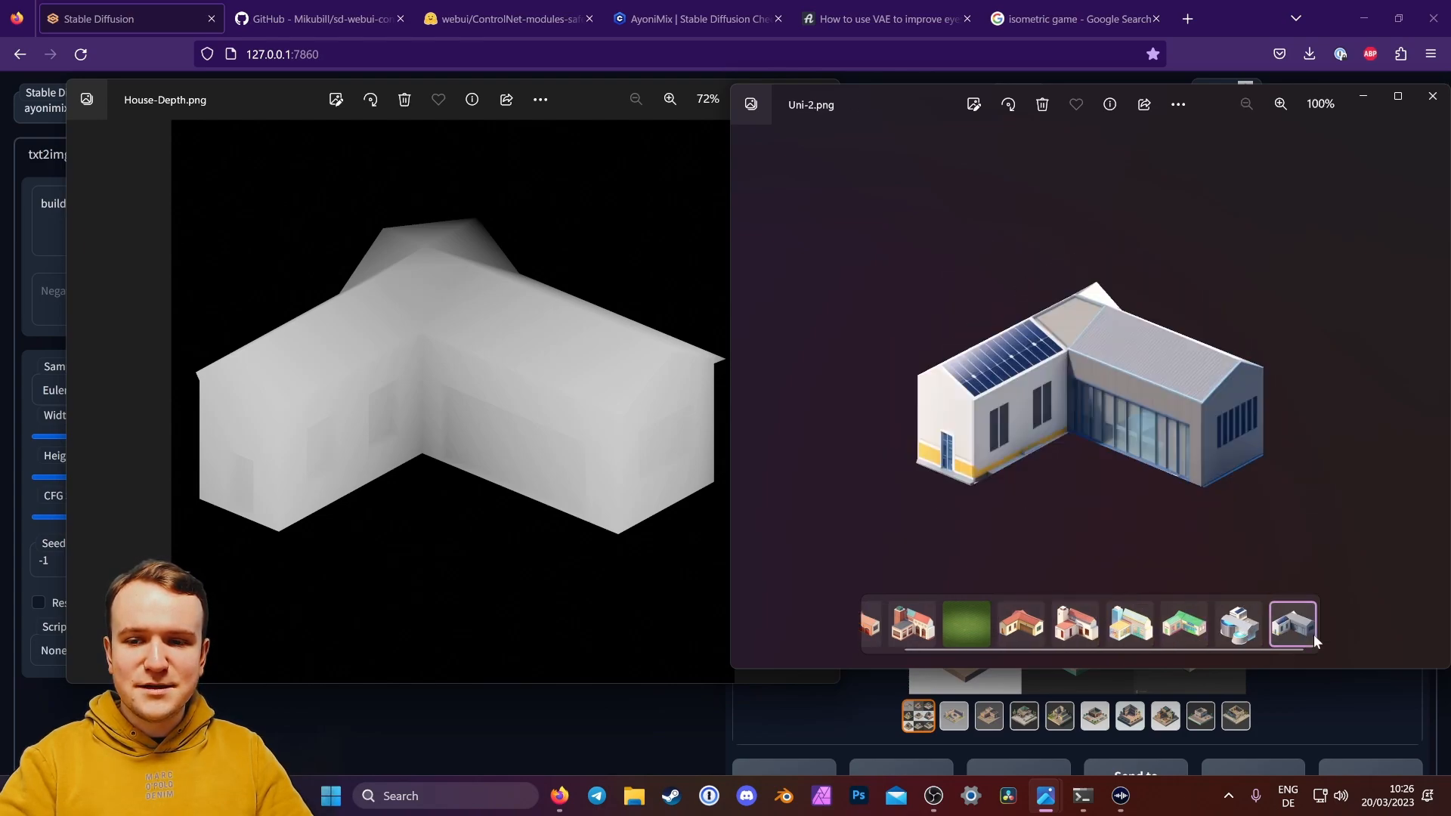
pyautogui.click(915, 635)
# Step: View the DemoInterface.png game interface example, then return to the Stable Diffusion page in Firefox
pyautogui.moveTo(1045, 795)
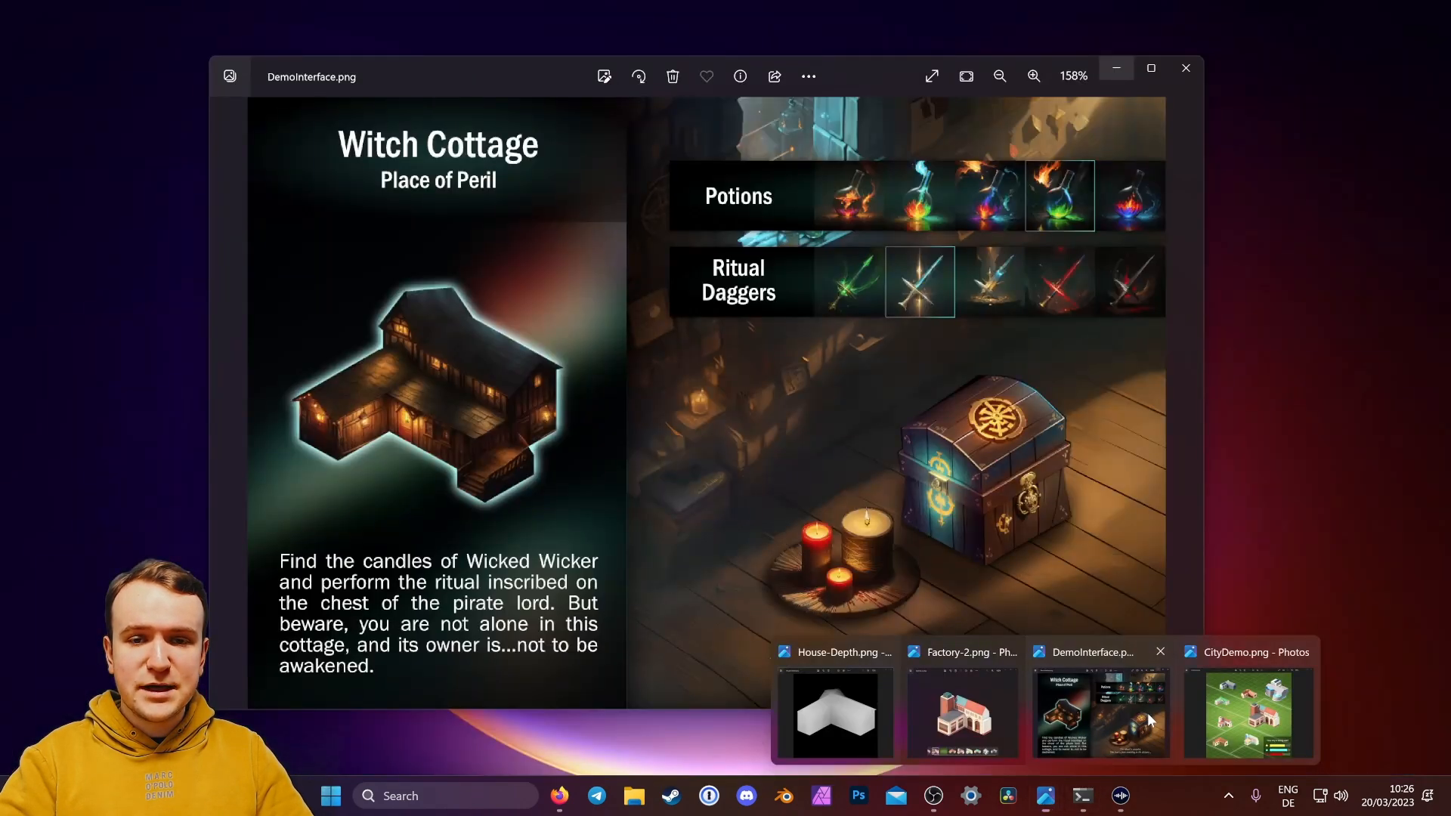
pyautogui.click(1147, 713)
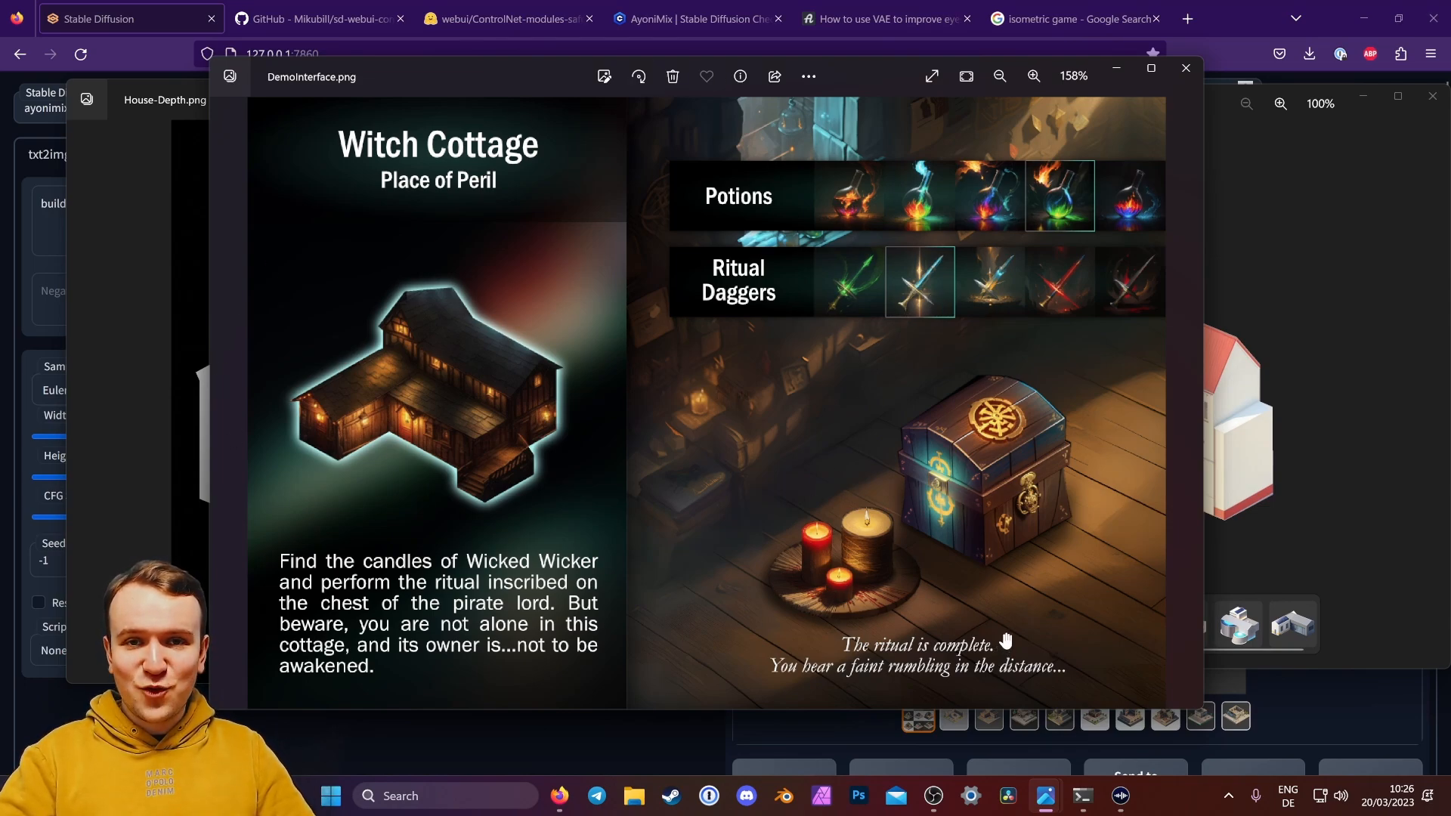
pyautogui.click(1243, 3)
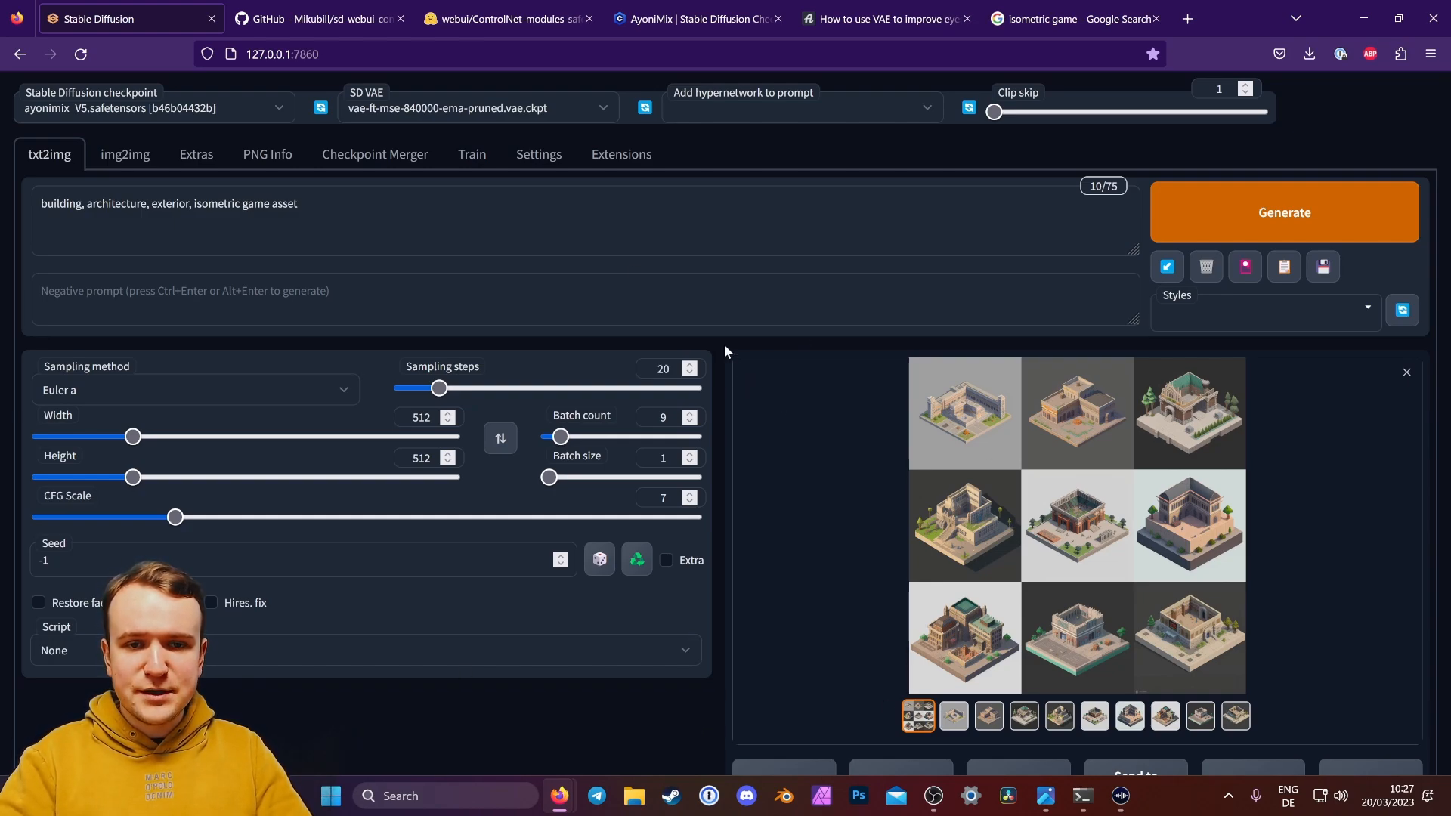
# Step: Copy the sd-webui-controlnet GitHub repository address and enter it as the git repository URL for installing an extension
pyautogui.click(625, 172)
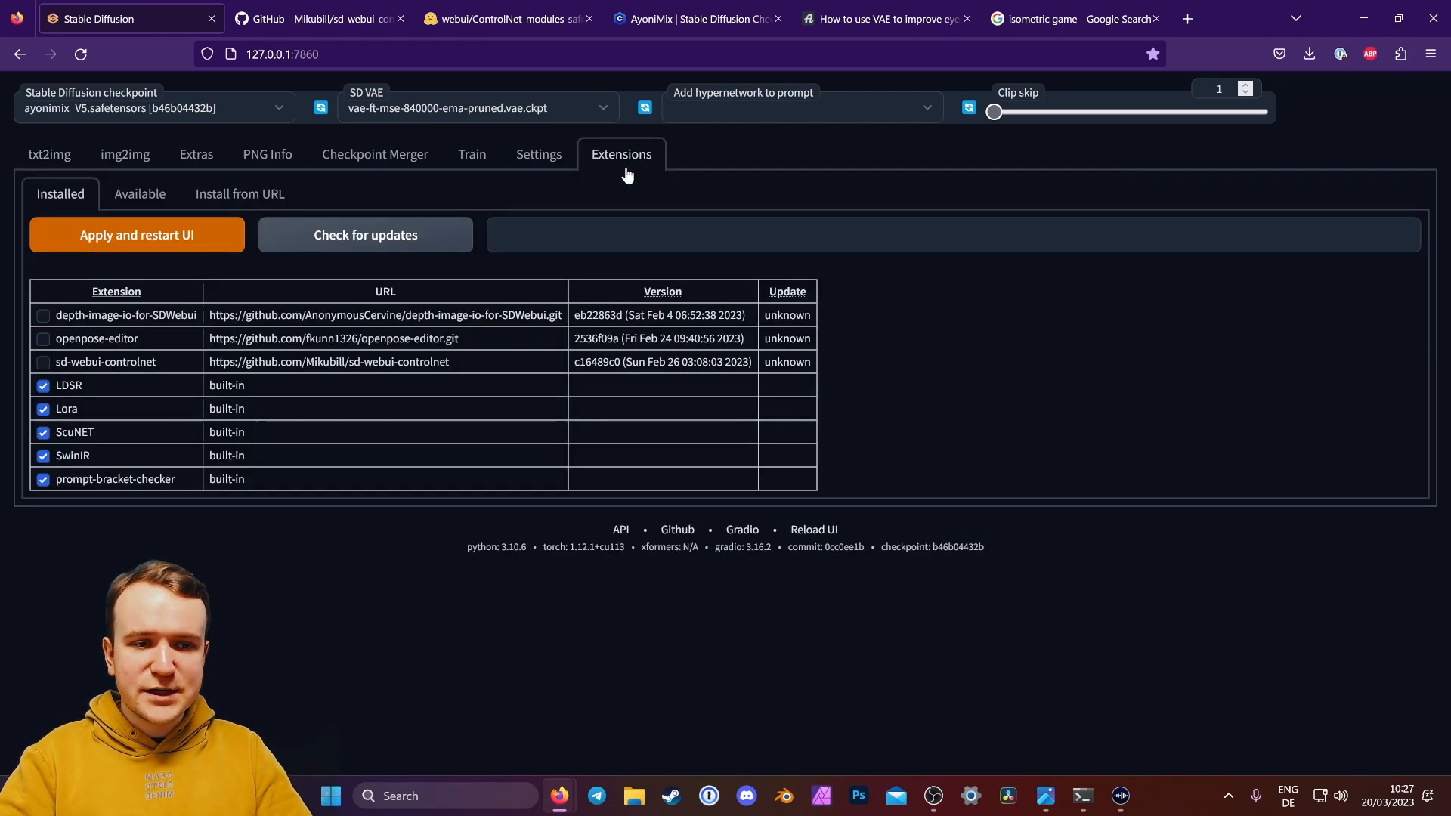
pyautogui.click(239, 199)
pyautogui.click(350, 7)
pyautogui.hotkey('ctrl', 'l')
pyautogui.hotkey('ctrl', 'c')
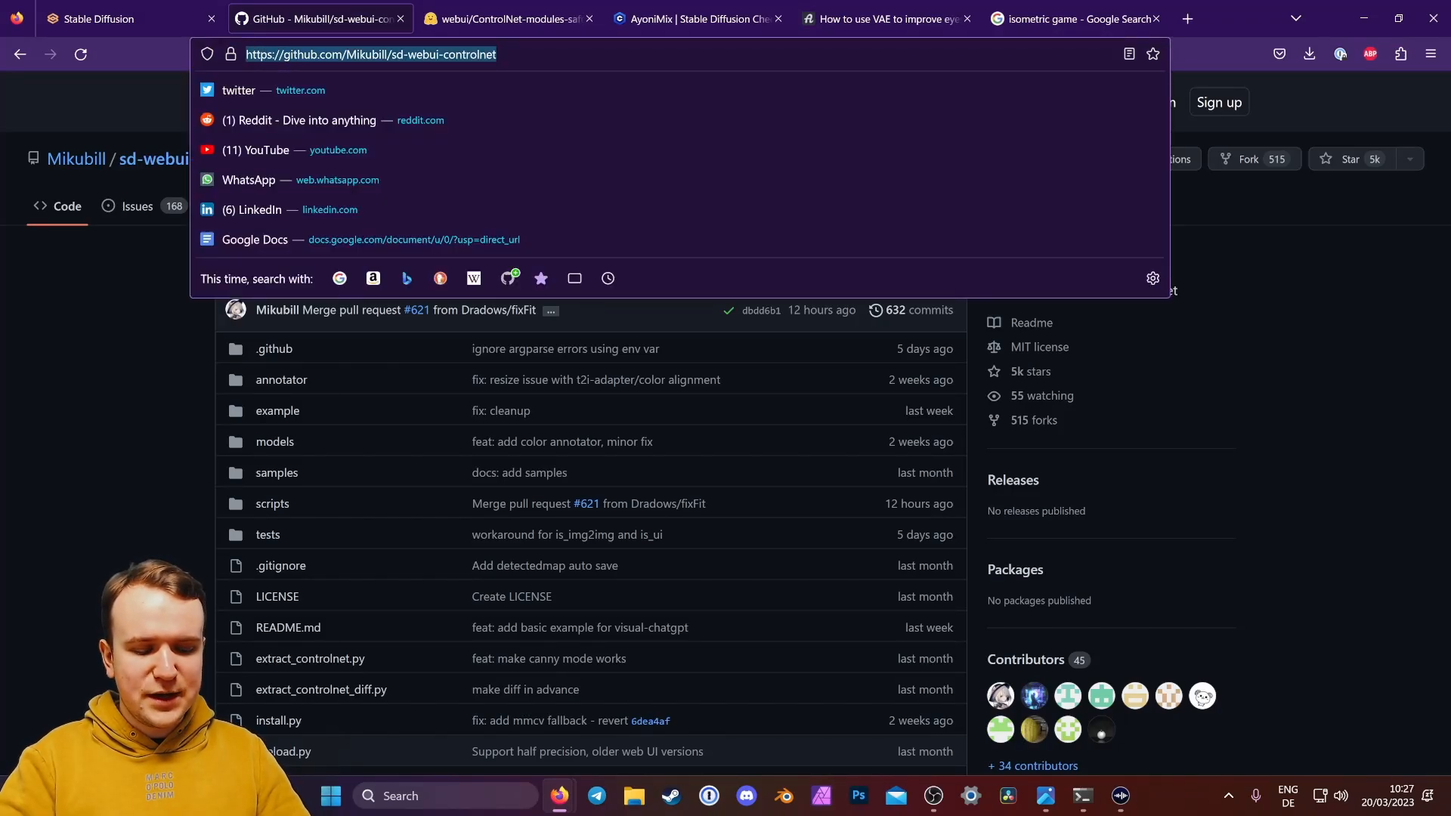
pyautogui.click(129, 25)
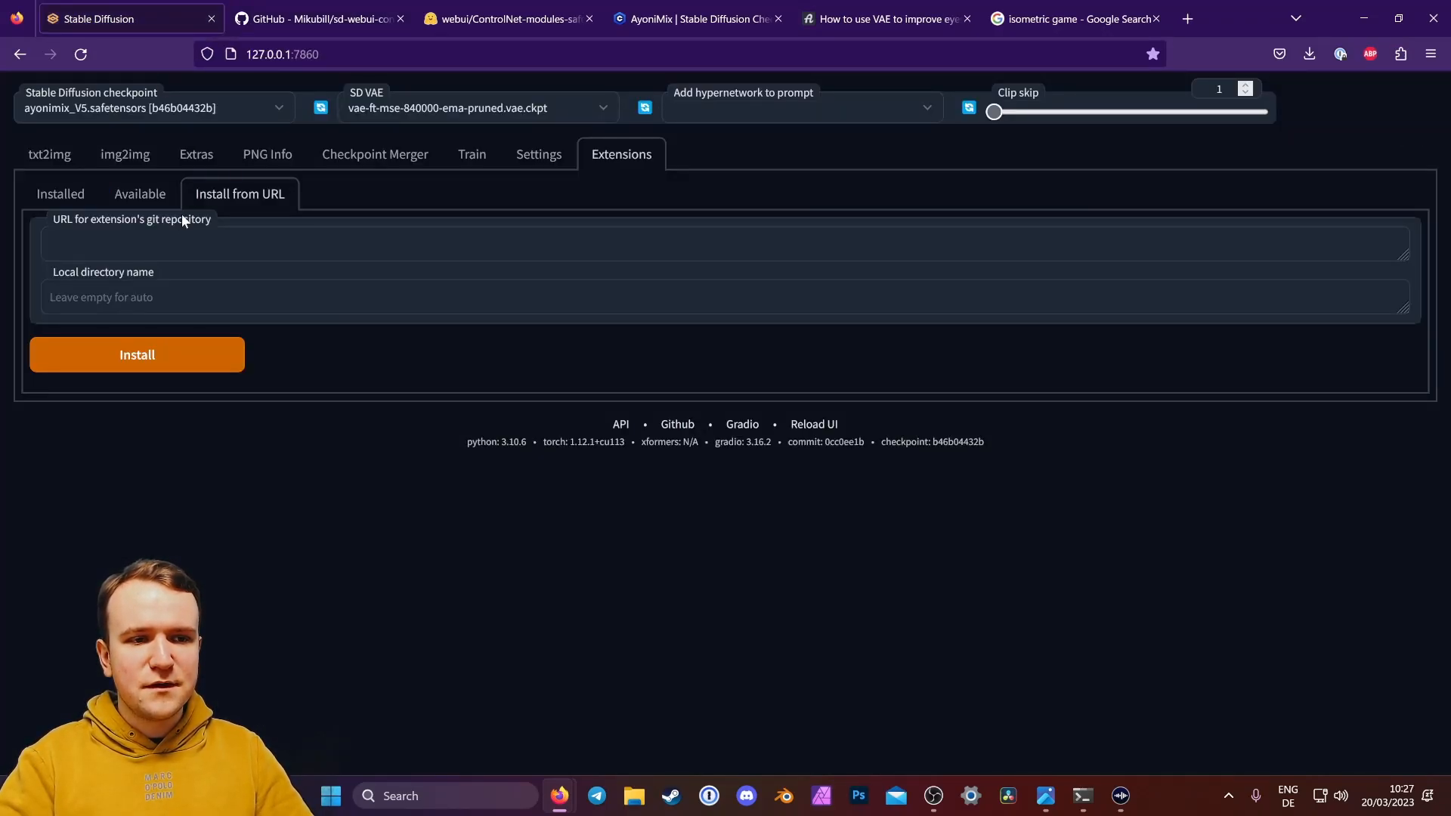
pyautogui.click(181, 243)
pyautogui.hotkey('ctrl', 'v')
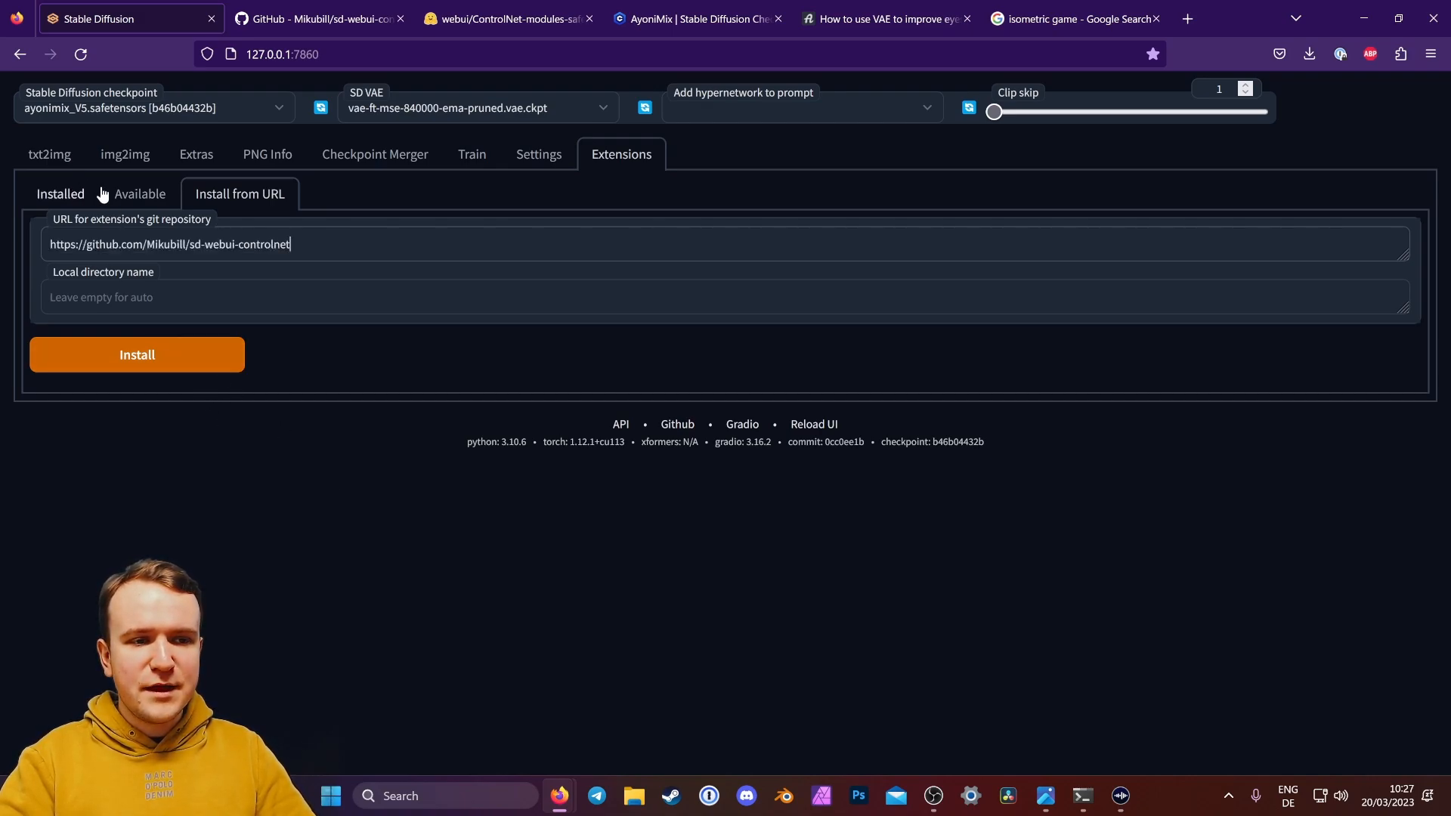
# Step: Enable the installed sd-webui-controlnet extension and apply the change by restarting the UI
pyautogui.click(63, 199)
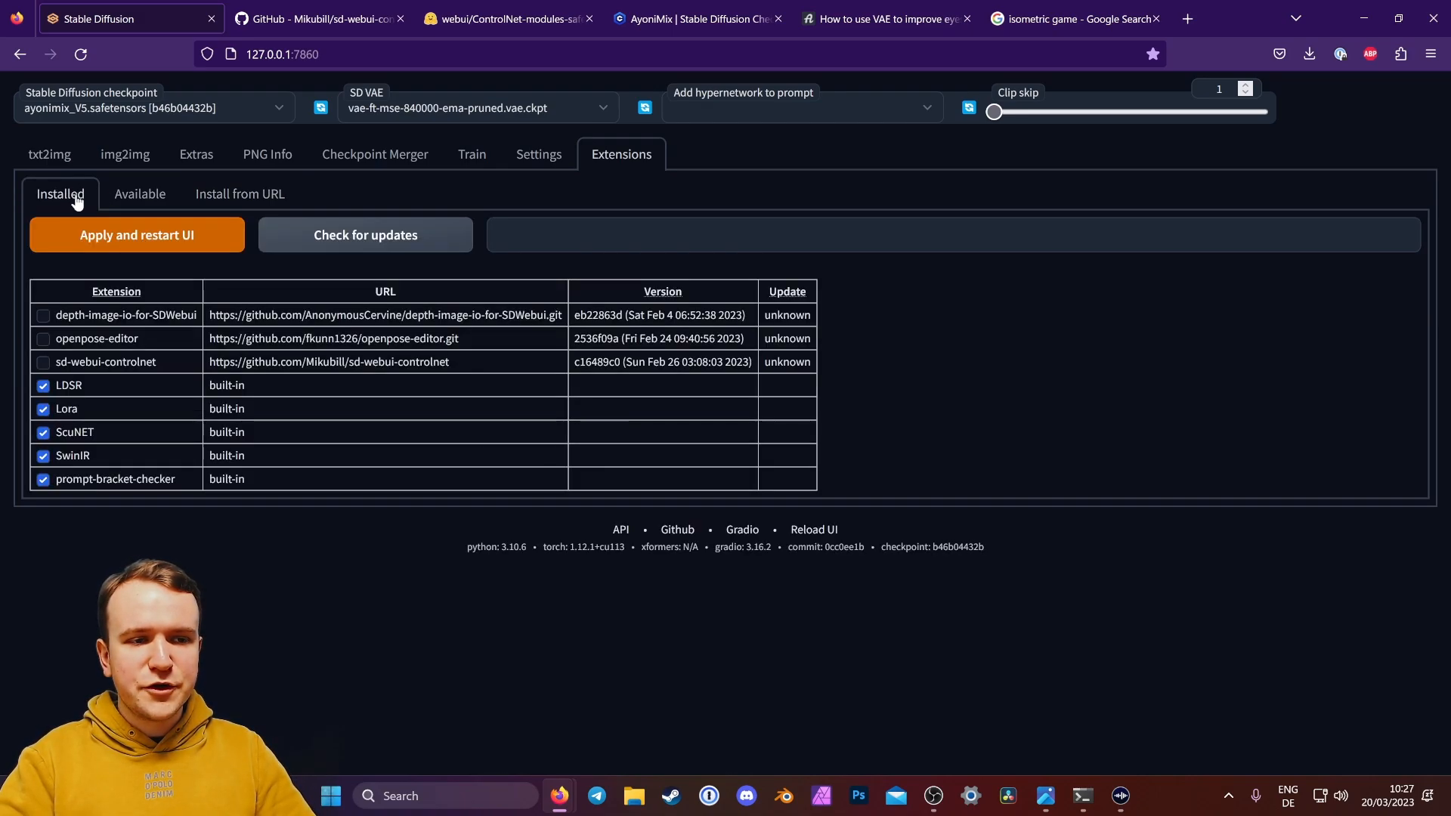
pyautogui.click(43, 362)
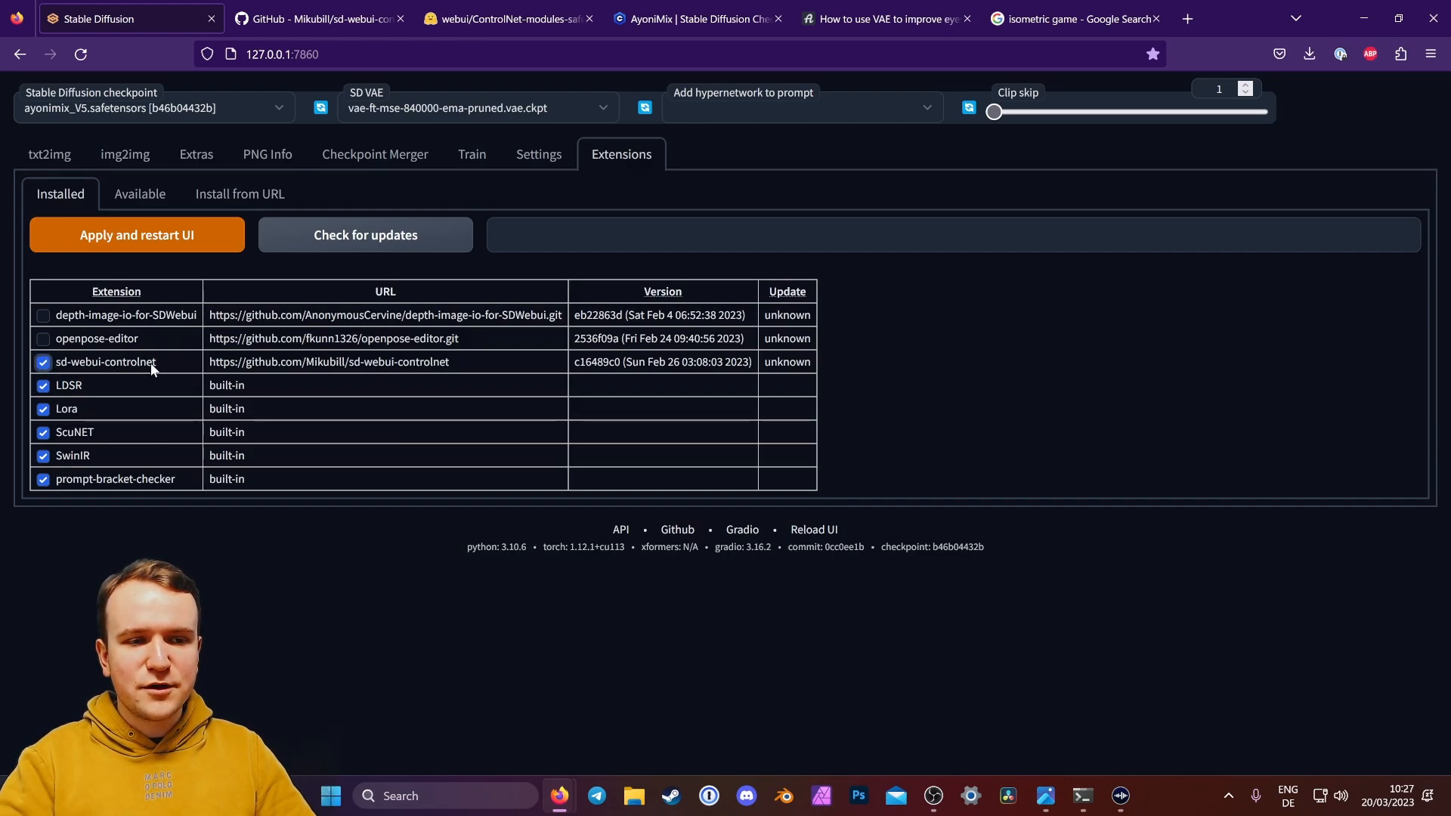
pyautogui.click(159, 251)
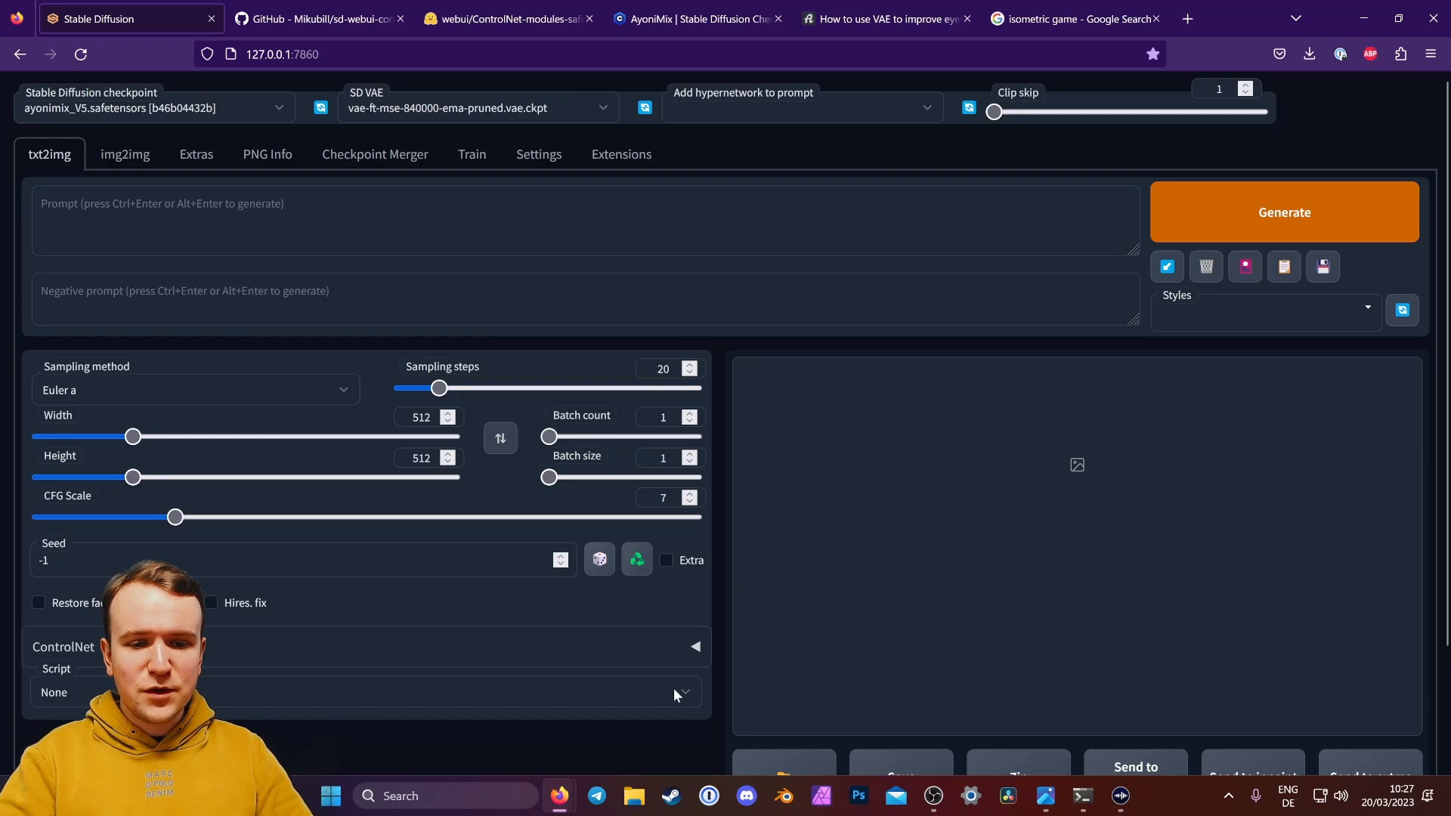
# Step: Expand the ControlNet section in txt2img and examine the options of Control Model - 0
pyautogui.scroll(-2, 728, 507)
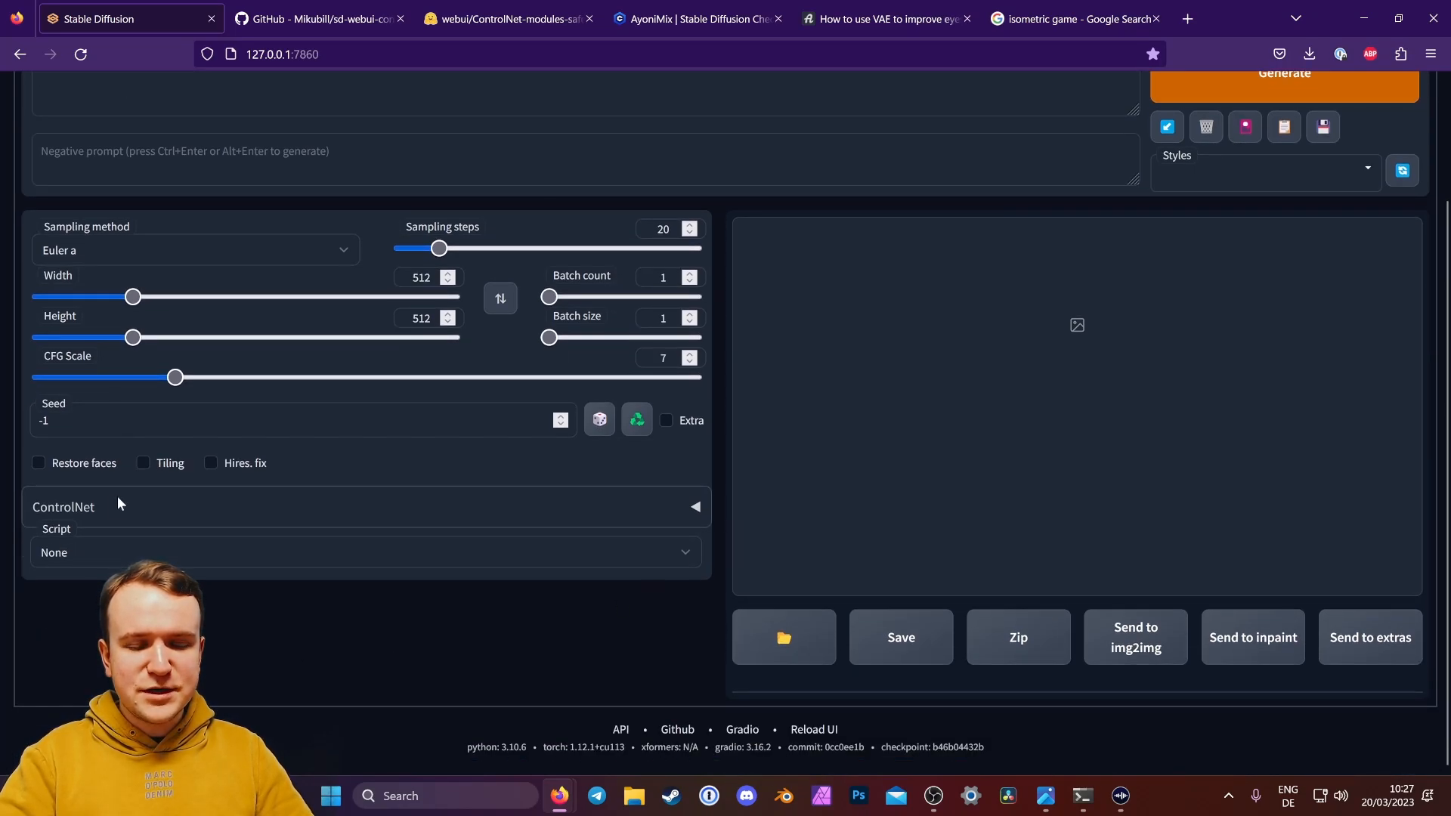
pyautogui.scroll(2, 109, 502)
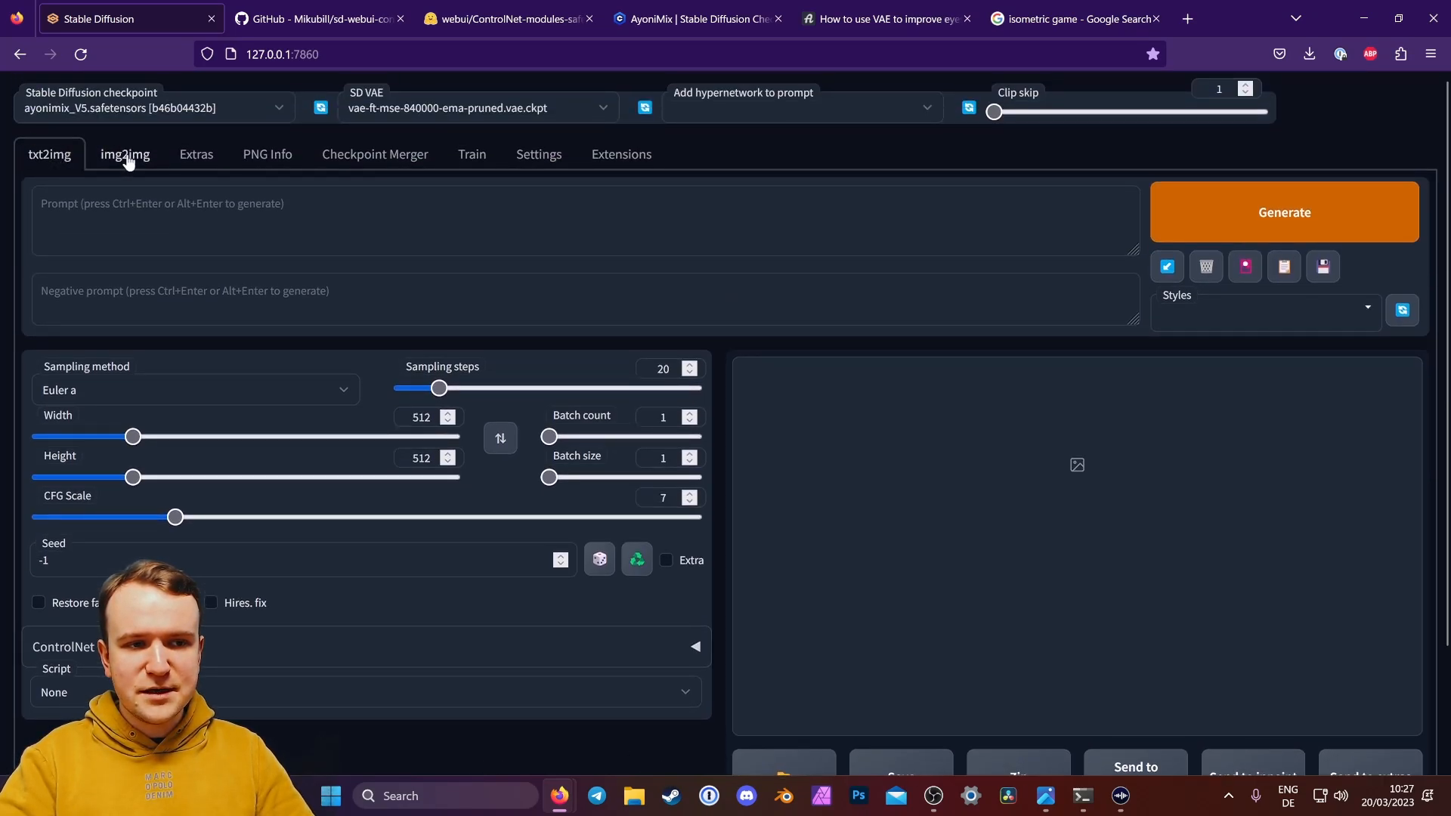
pyautogui.scroll(-2, 762, 581)
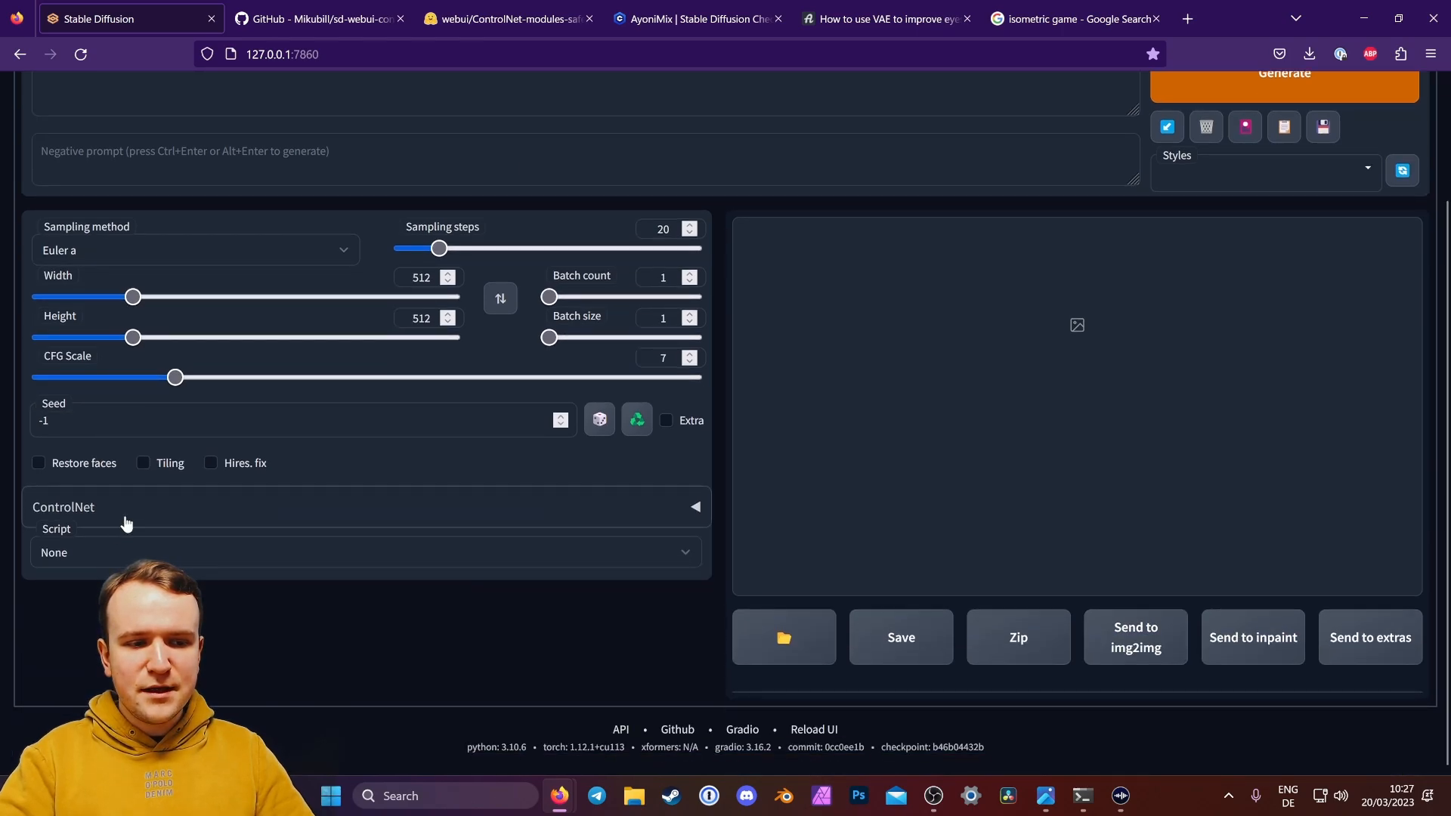
pyautogui.click(101, 517)
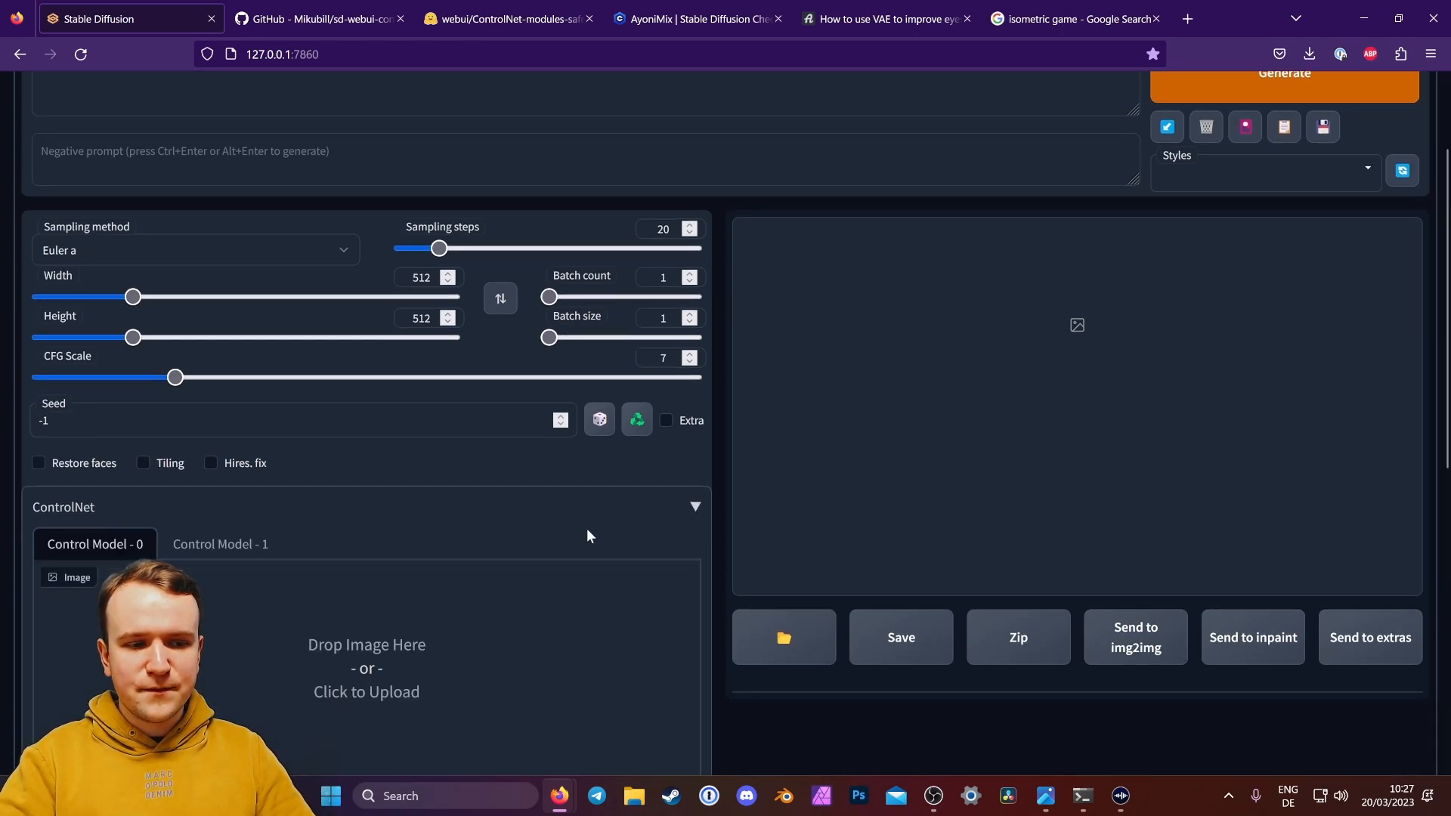
pyautogui.scroll(-6, 715, 350)
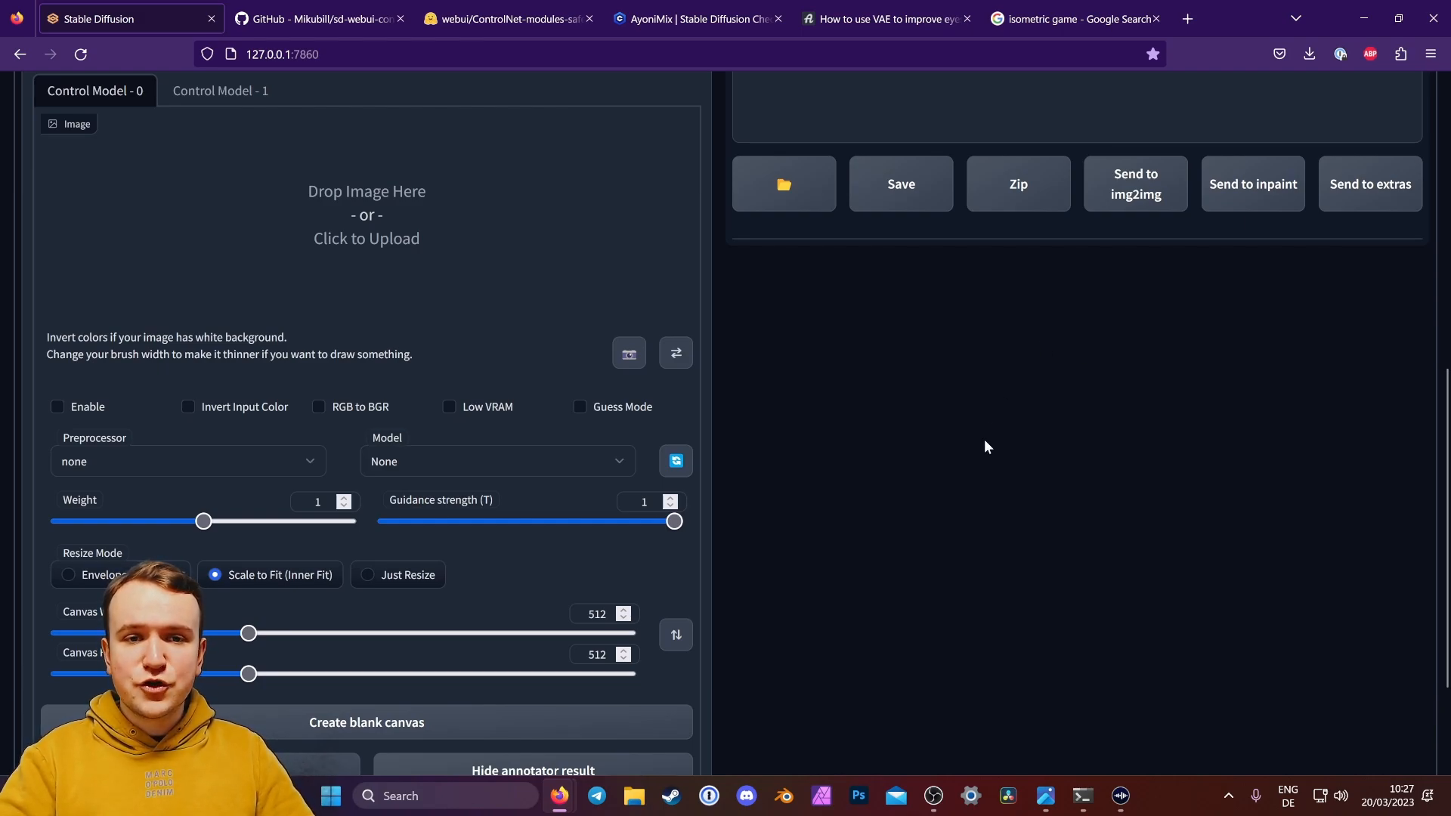
# Step: Review the ControlNet-modules-safetensors files on Hugging Face and inspect the models folder inside the sd-webui-controlnet extension in File Explorer
pyautogui.click(520, 22)
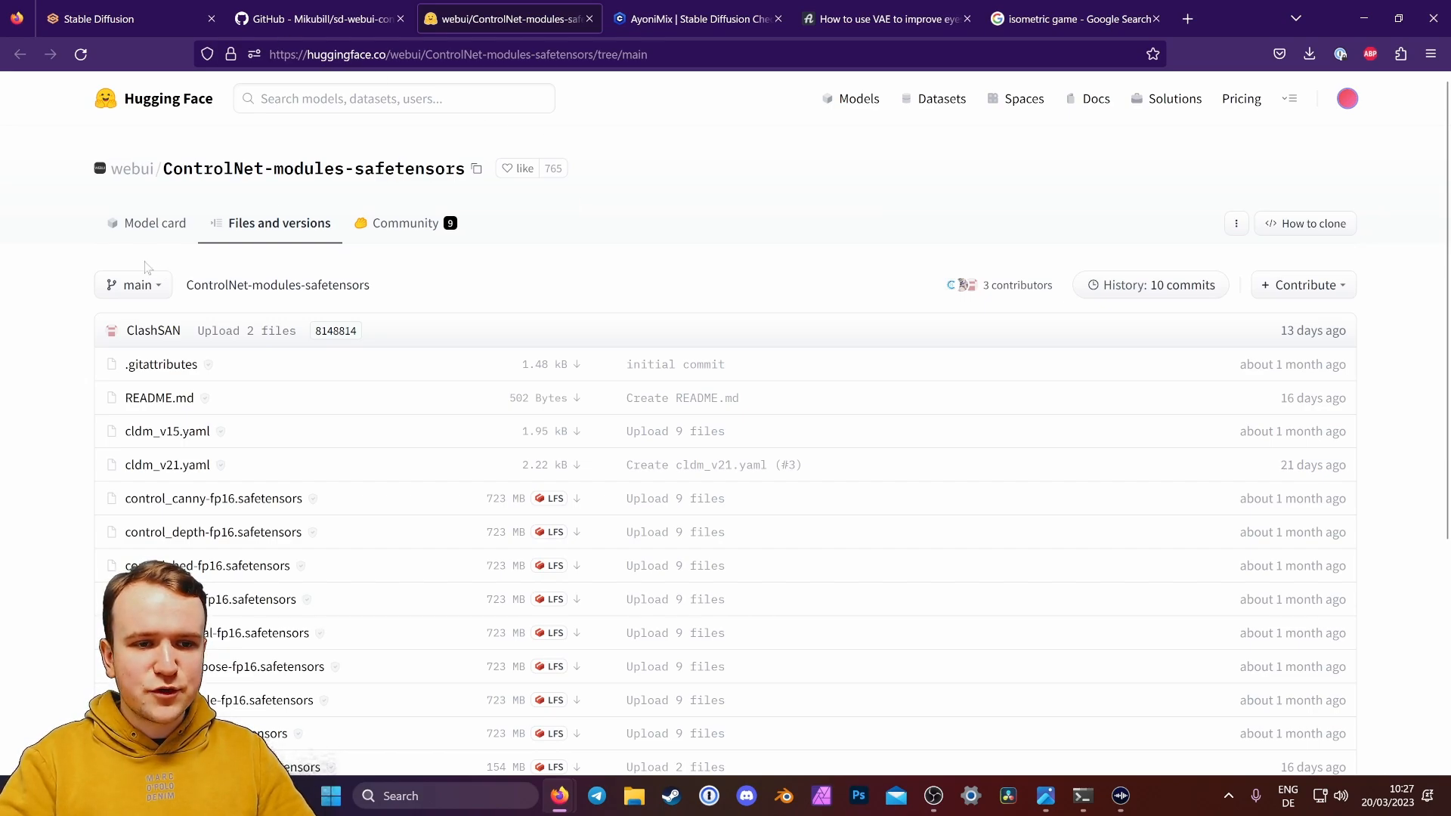
pyautogui.scroll(-3, 64, 439)
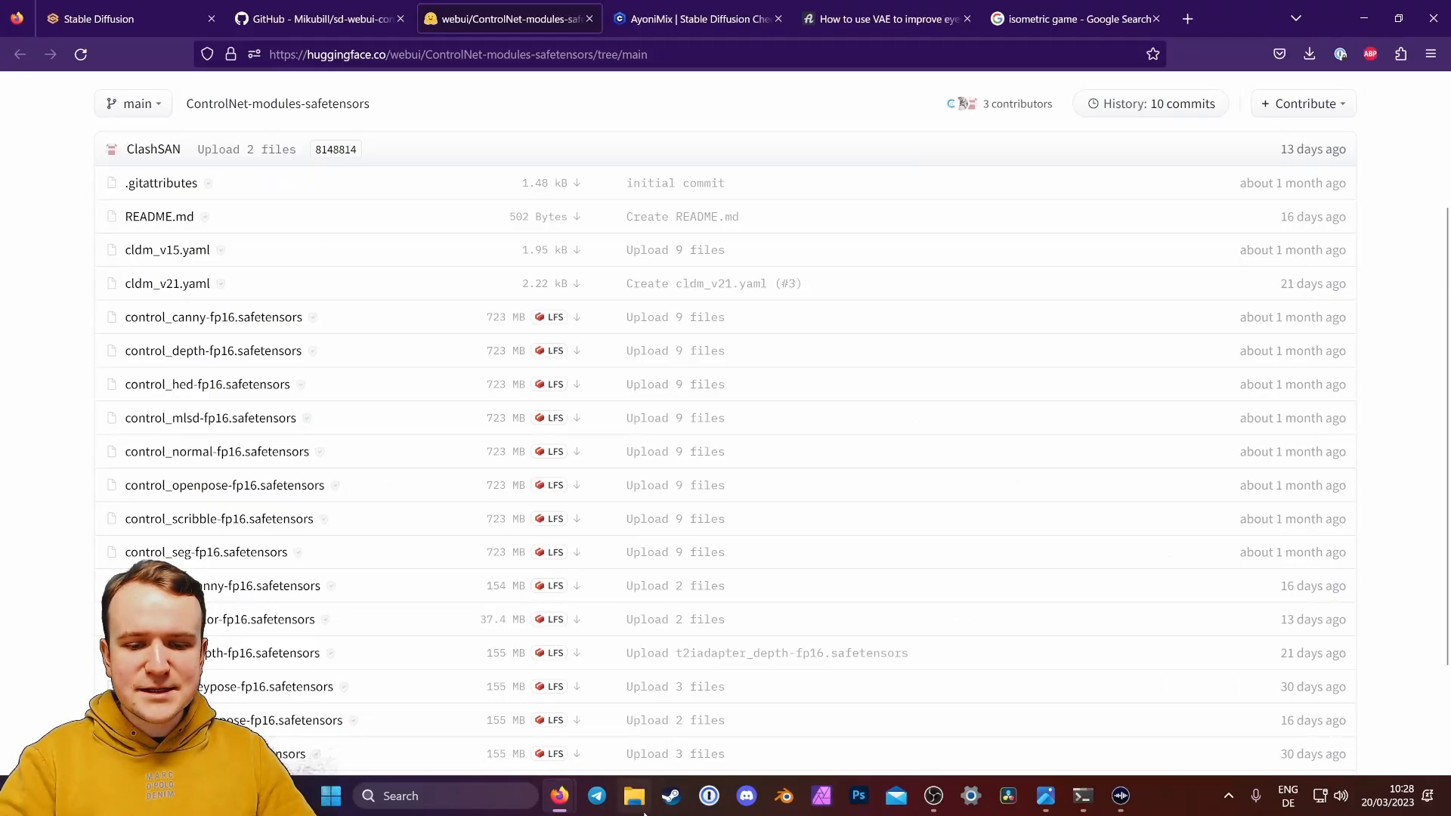
pyautogui.click(634, 796)
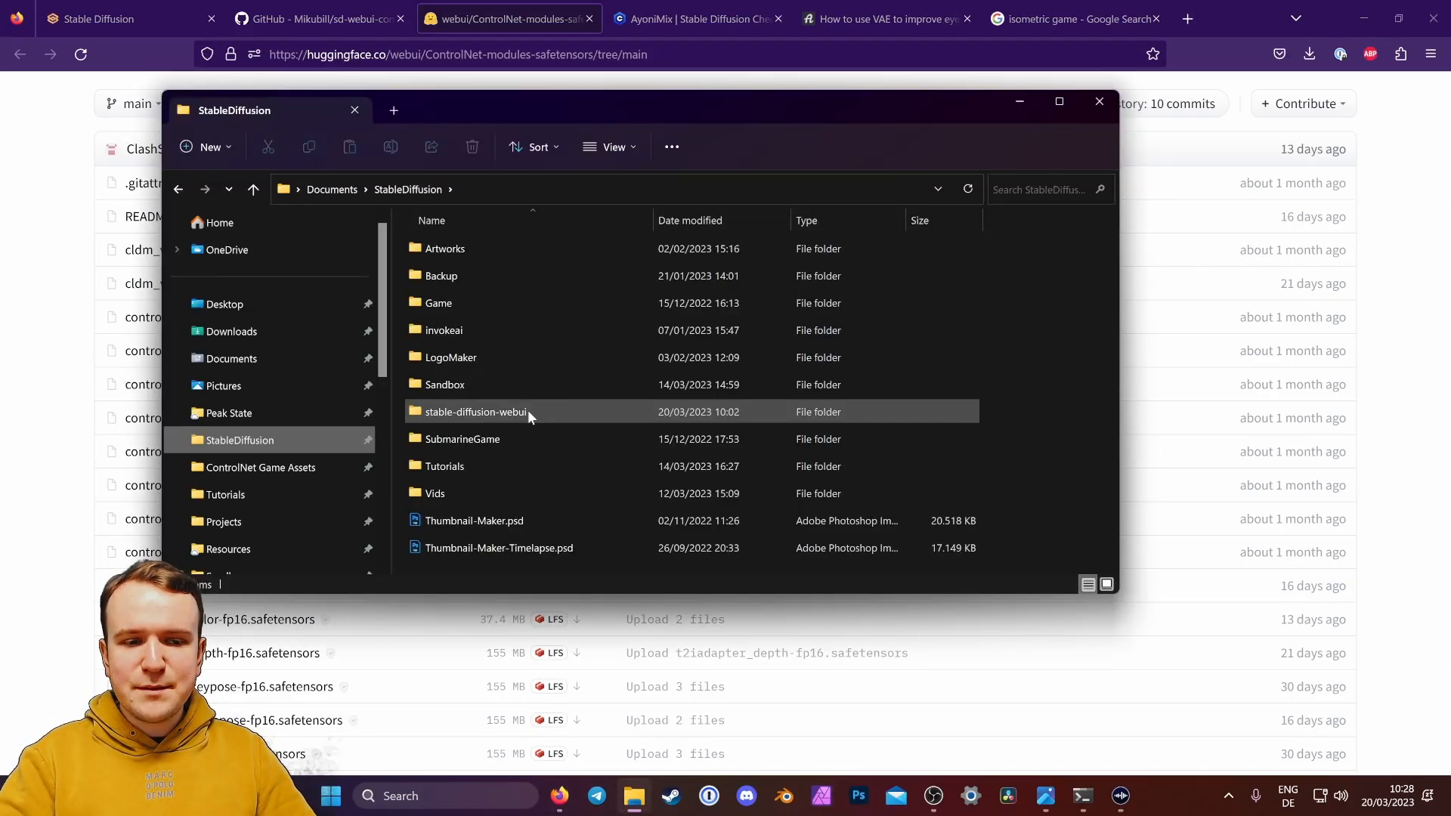
pyautogui.doubleClick(528, 410)
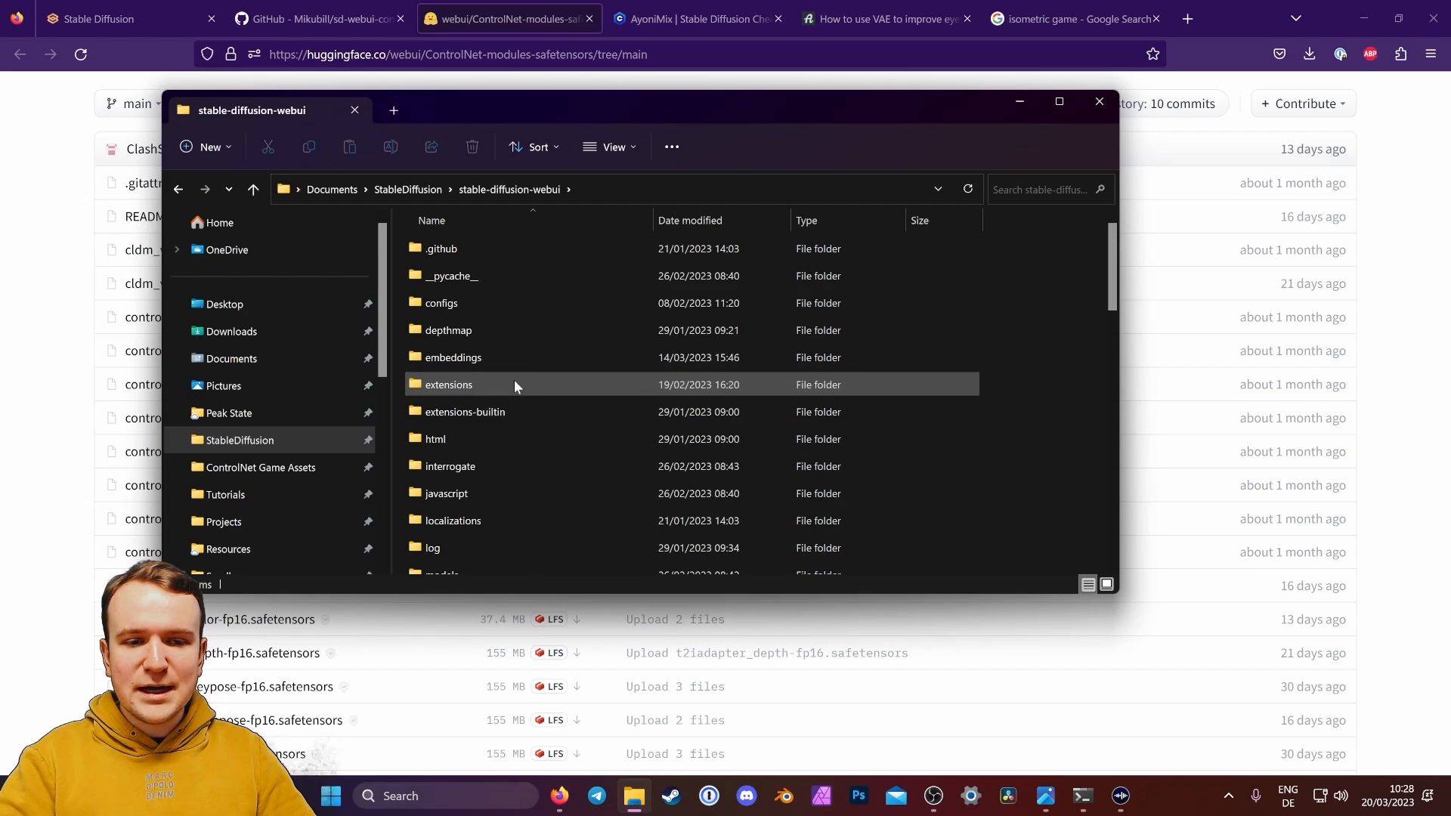
pyautogui.doubleClick(511, 384)
pyautogui.click(461, 302)
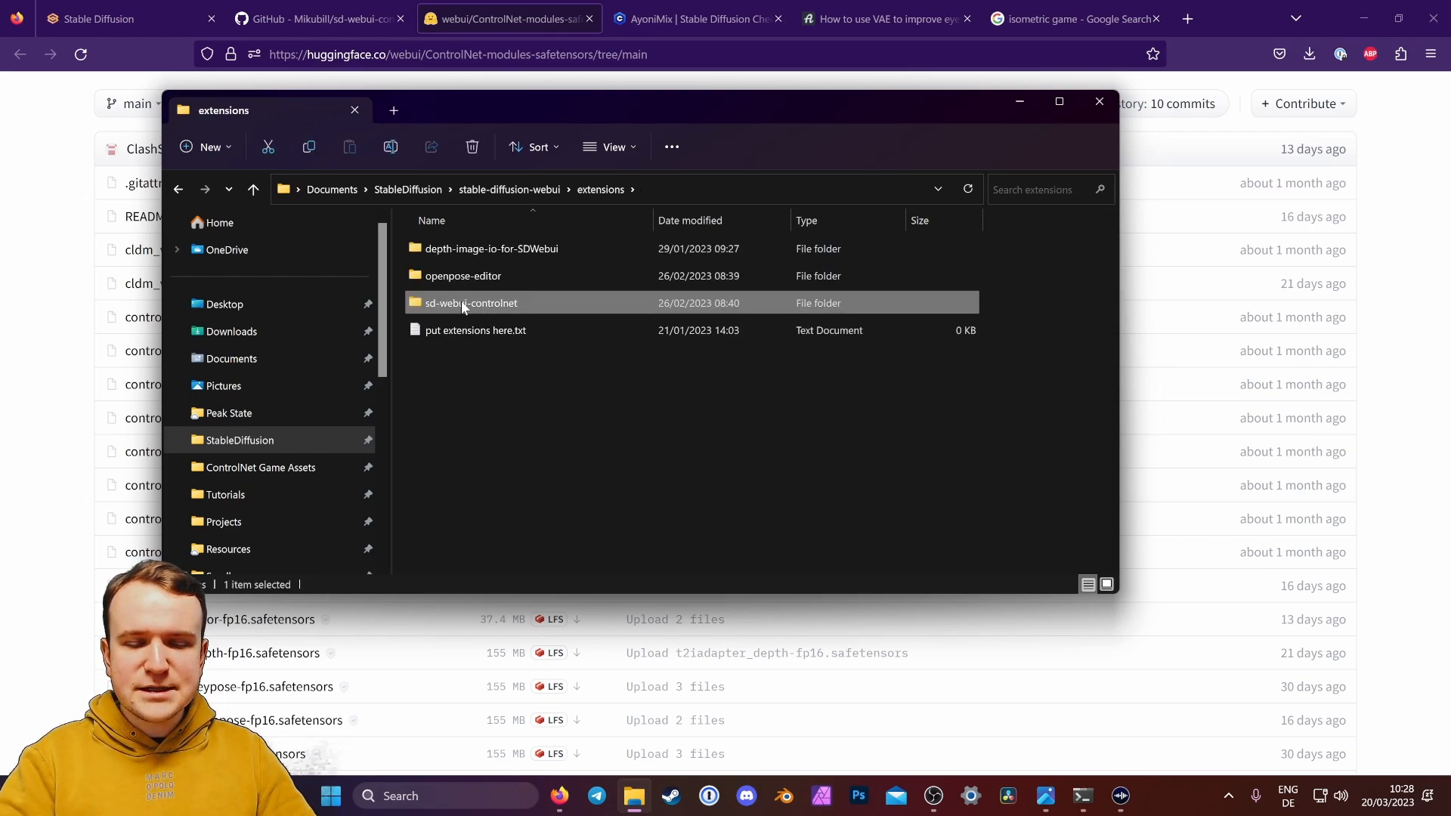
pyautogui.doubleClick(461, 302)
pyautogui.doubleClick(484, 387)
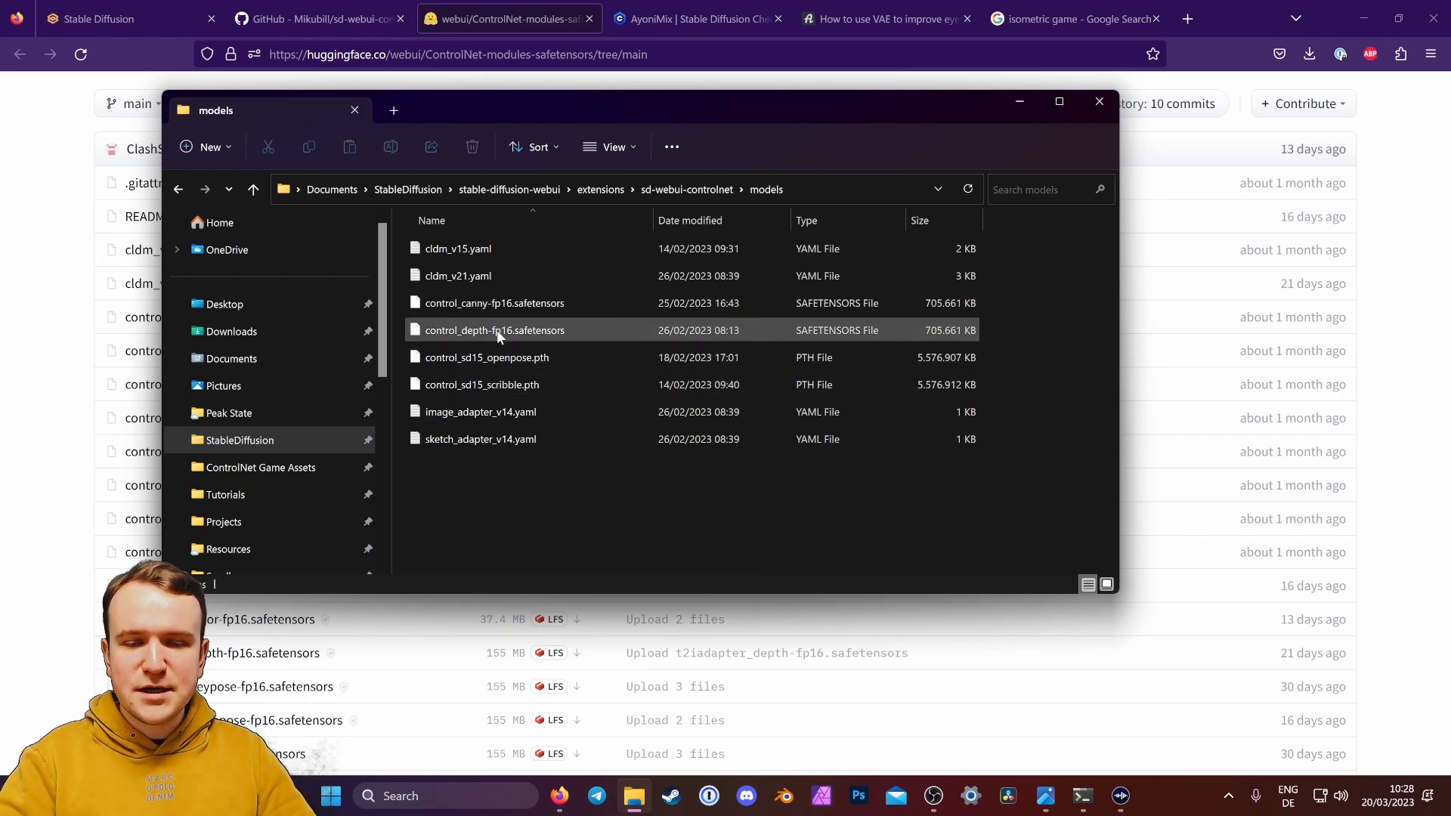
pyautogui.click(55, 107)
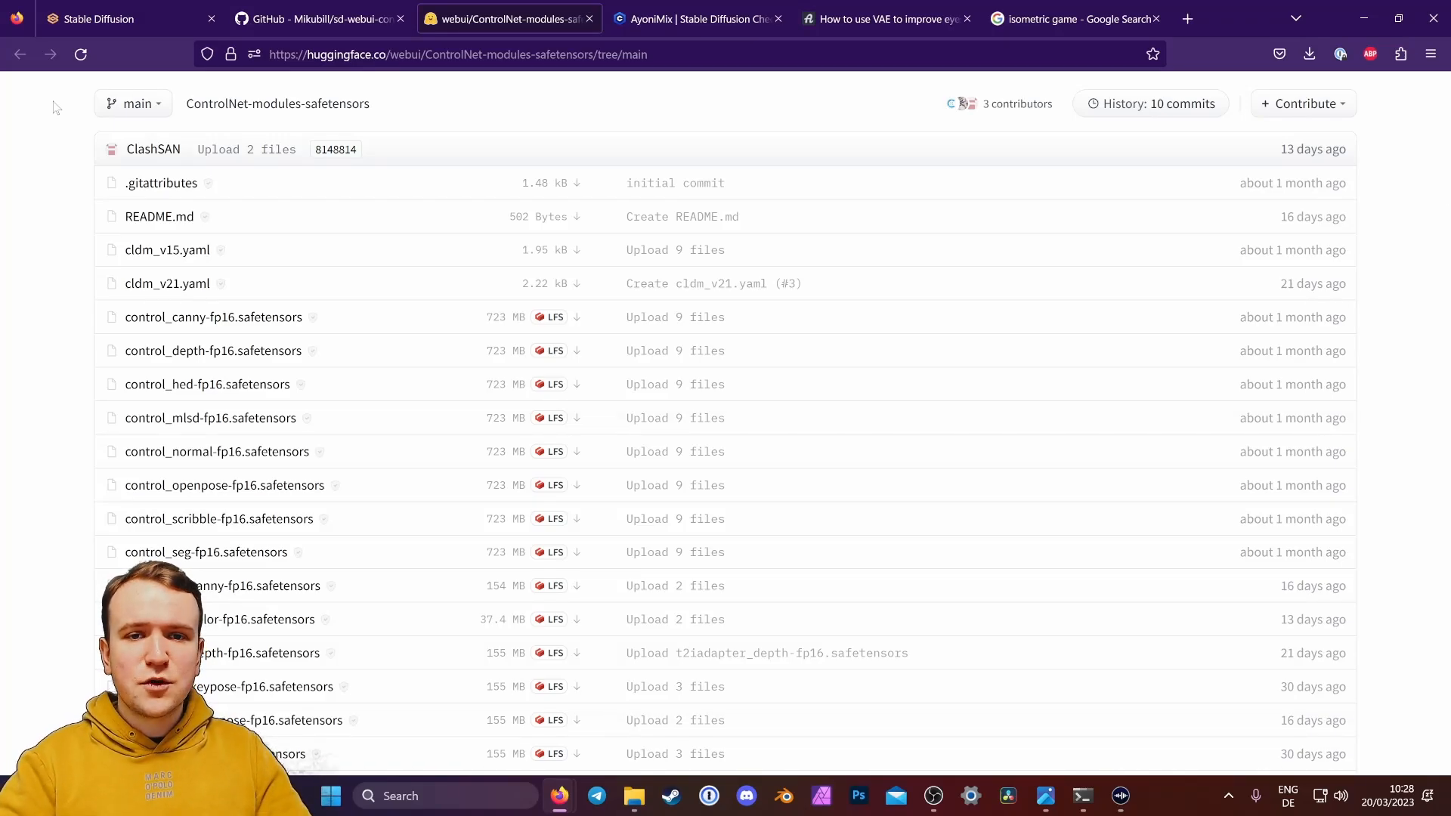
# Step: Review the AyoniMix V5 checkpoint page on Civitai and open the stable-diffusion-webui models\Stable-diffusion folder in File Explorer
pyautogui.click(669, 20)
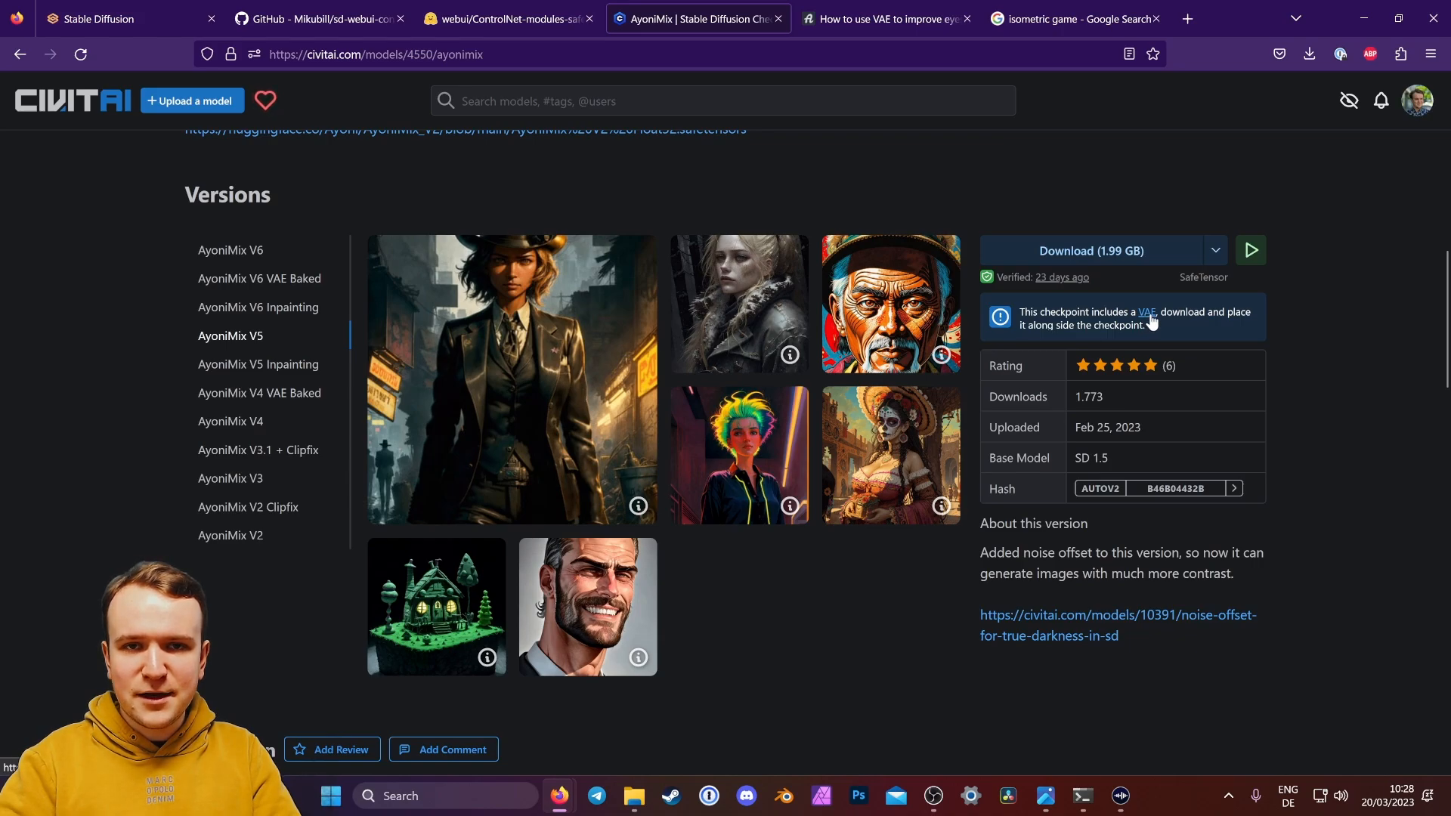
pyautogui.click(634, 797)
pyautogui.click(296, 447)
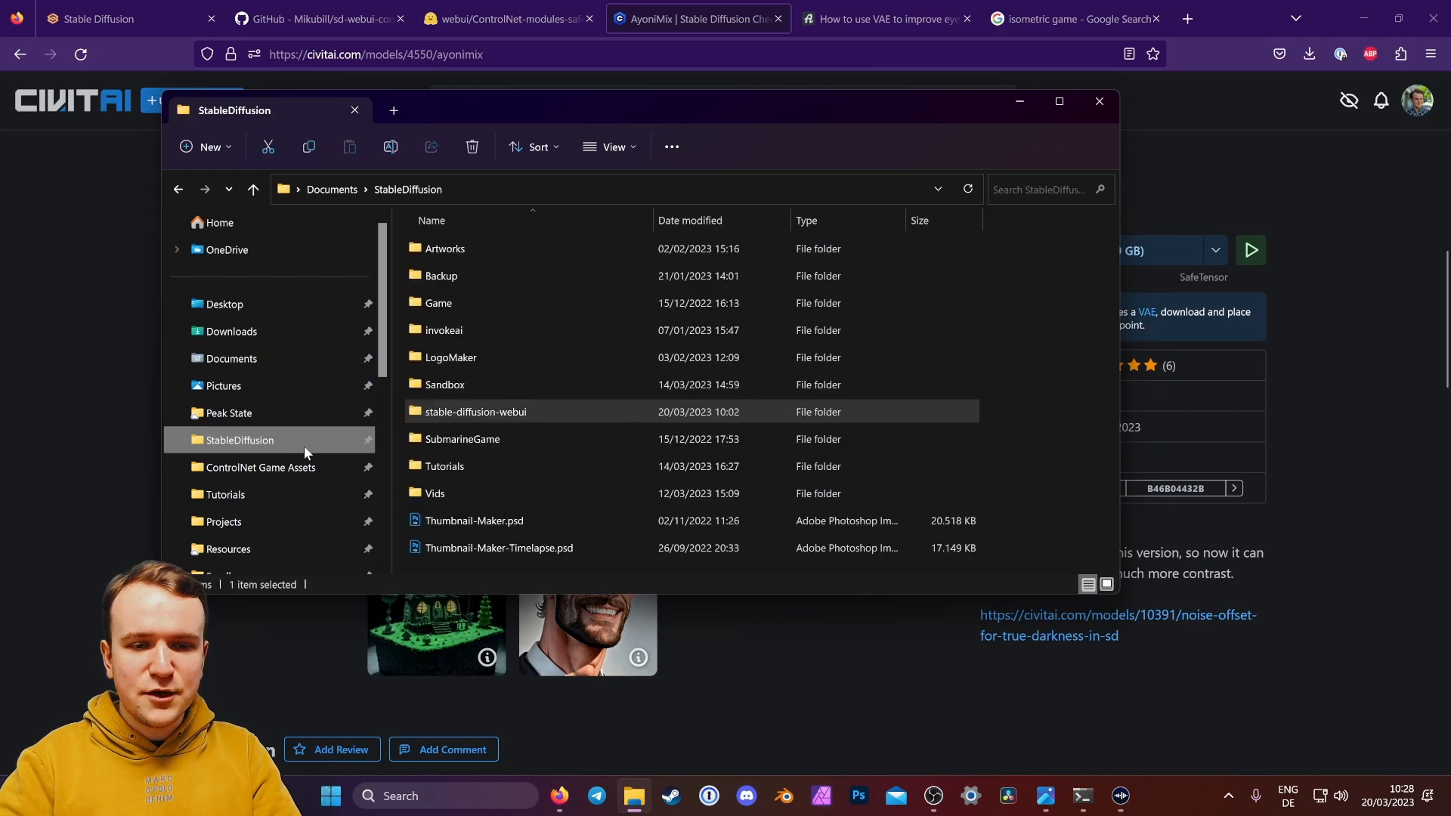
pyautogui.doubleClick(531, 416)
pyautogui.scroll(-4, 564, 432)
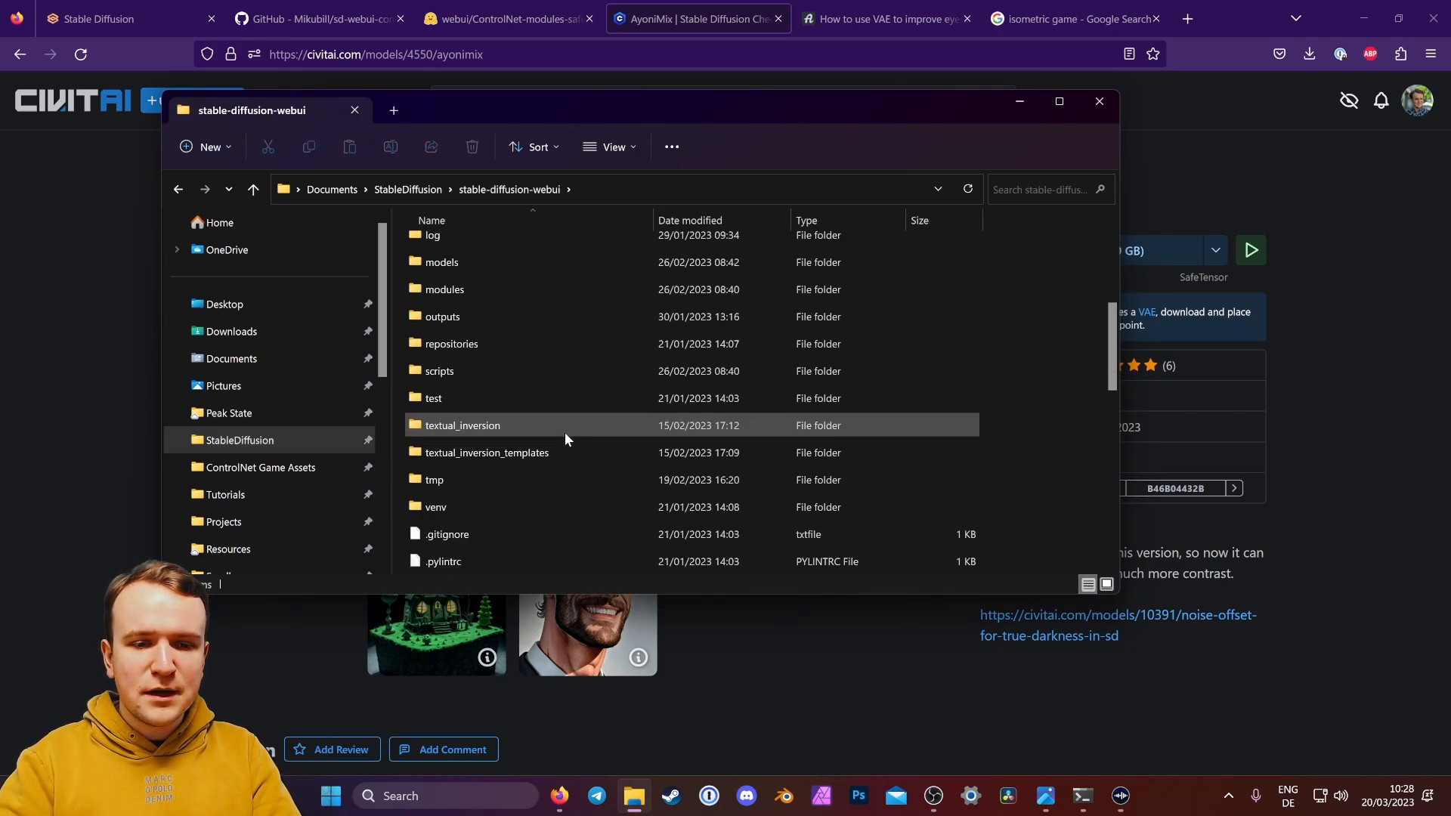
pyautogui.doubleClick(450, 263)
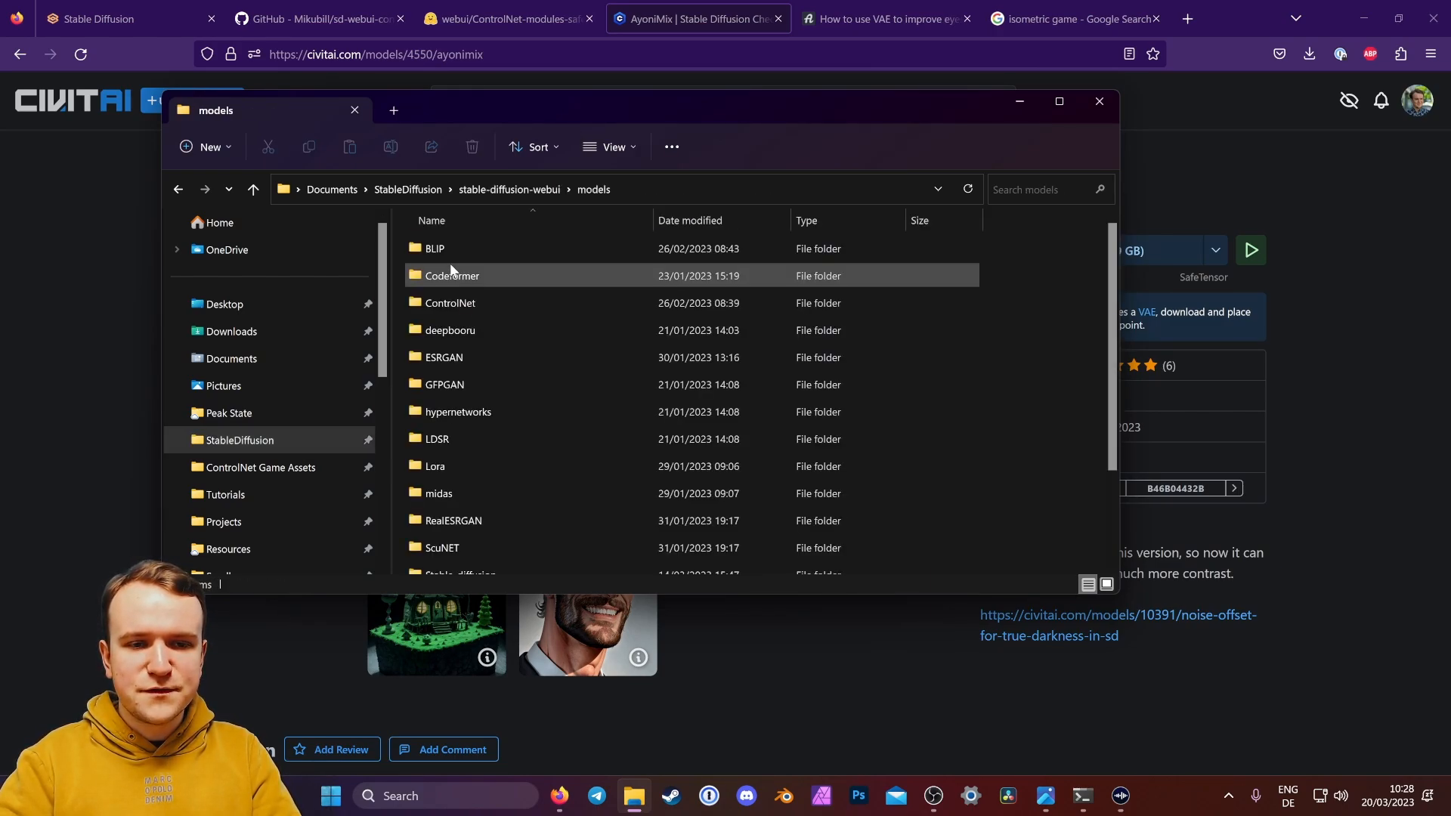
pyautogui.scroll(-2, 520, 449)
pyautogui.doubleClick(520, 449)
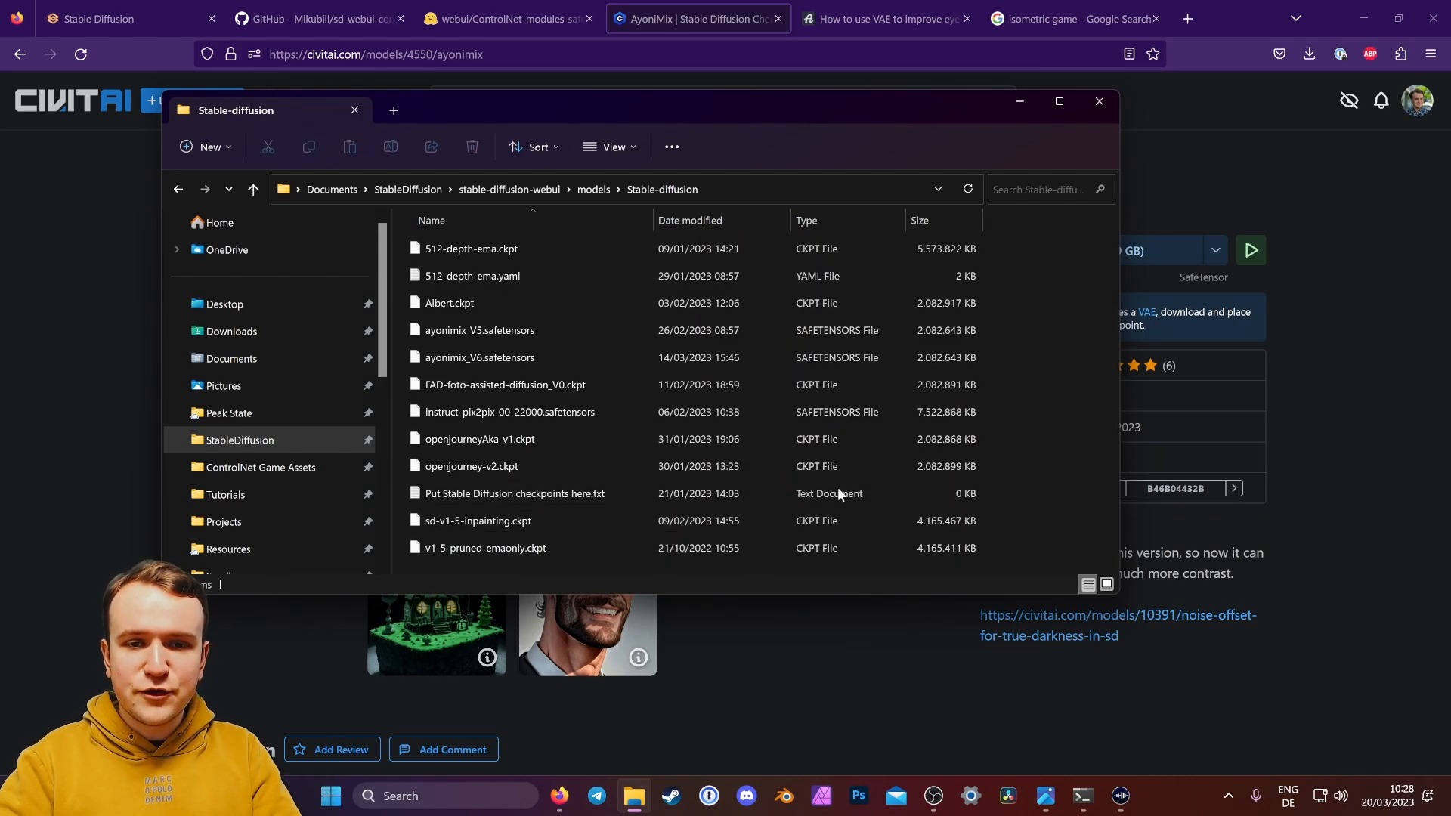
# Step: Go back to the models folder and open its VAE subfolder
pyautogui.click(591, 189)
pyautogui.scroll(-2, 559, 449)
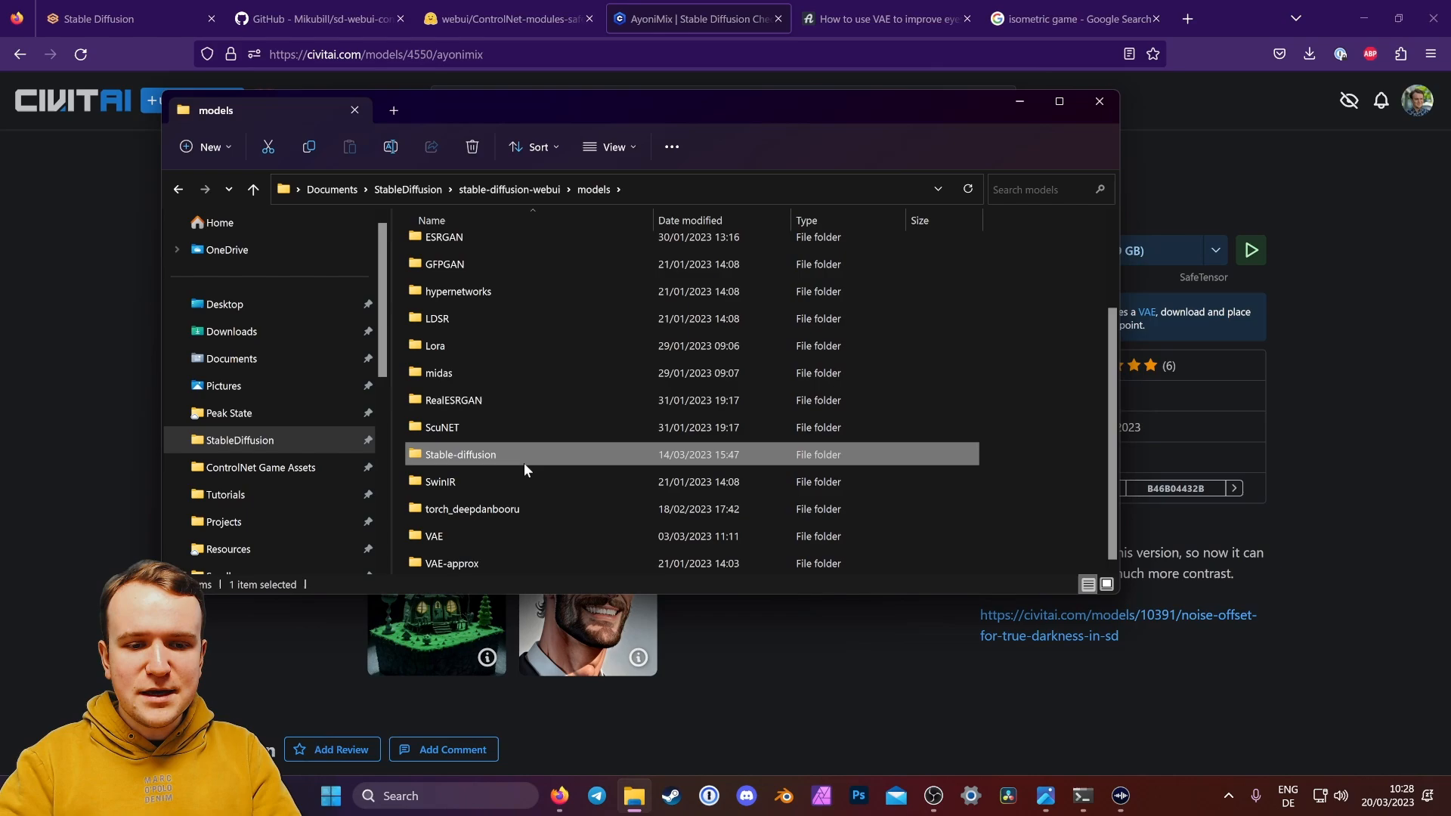
pyautogui.doubleClick(461, 538)
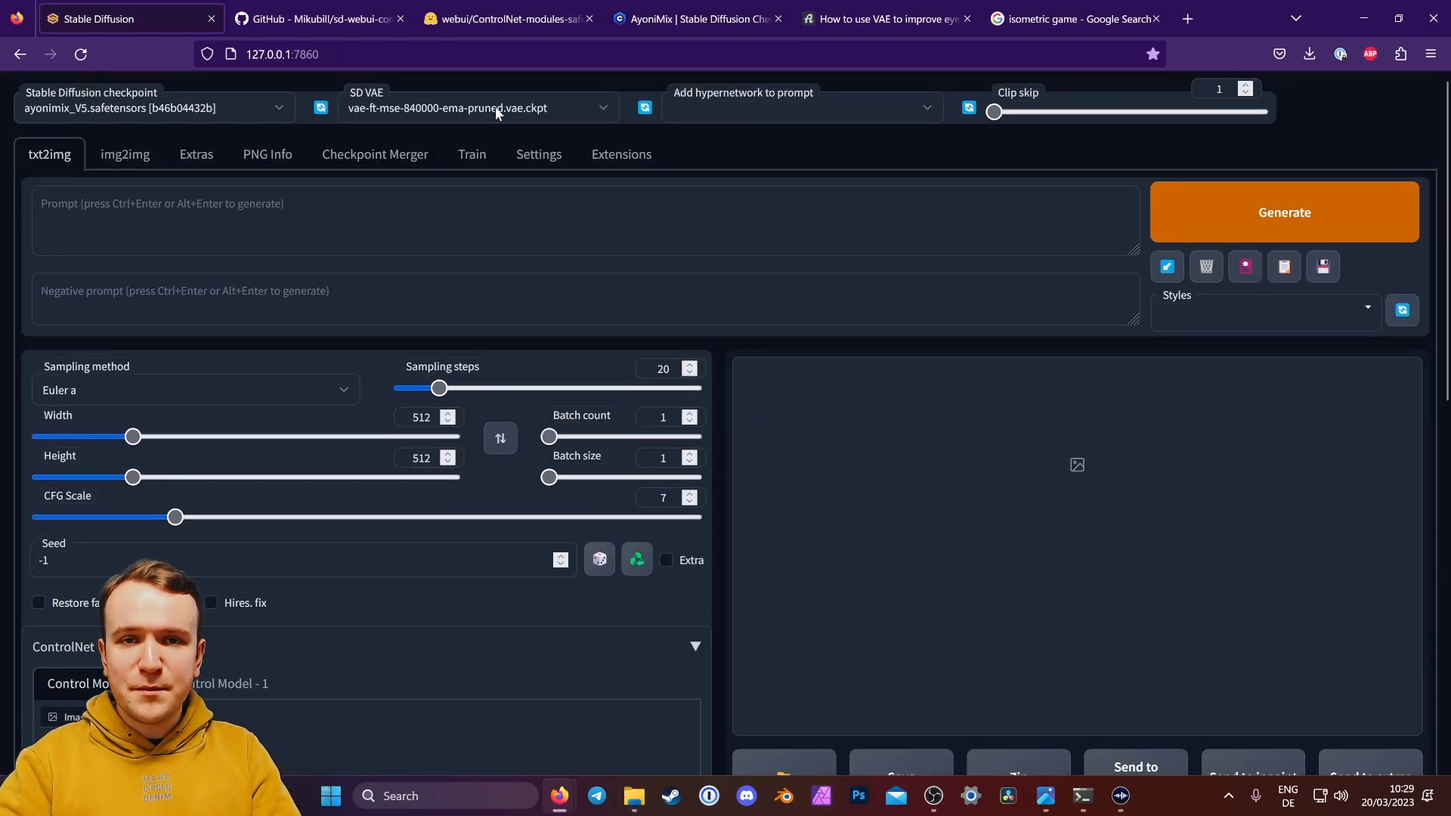
# Step: Locate the sd_vae entry in the Quicksettings list of the web UI's User interface settings and return to txt2img
pyautogui.click(537, 154)
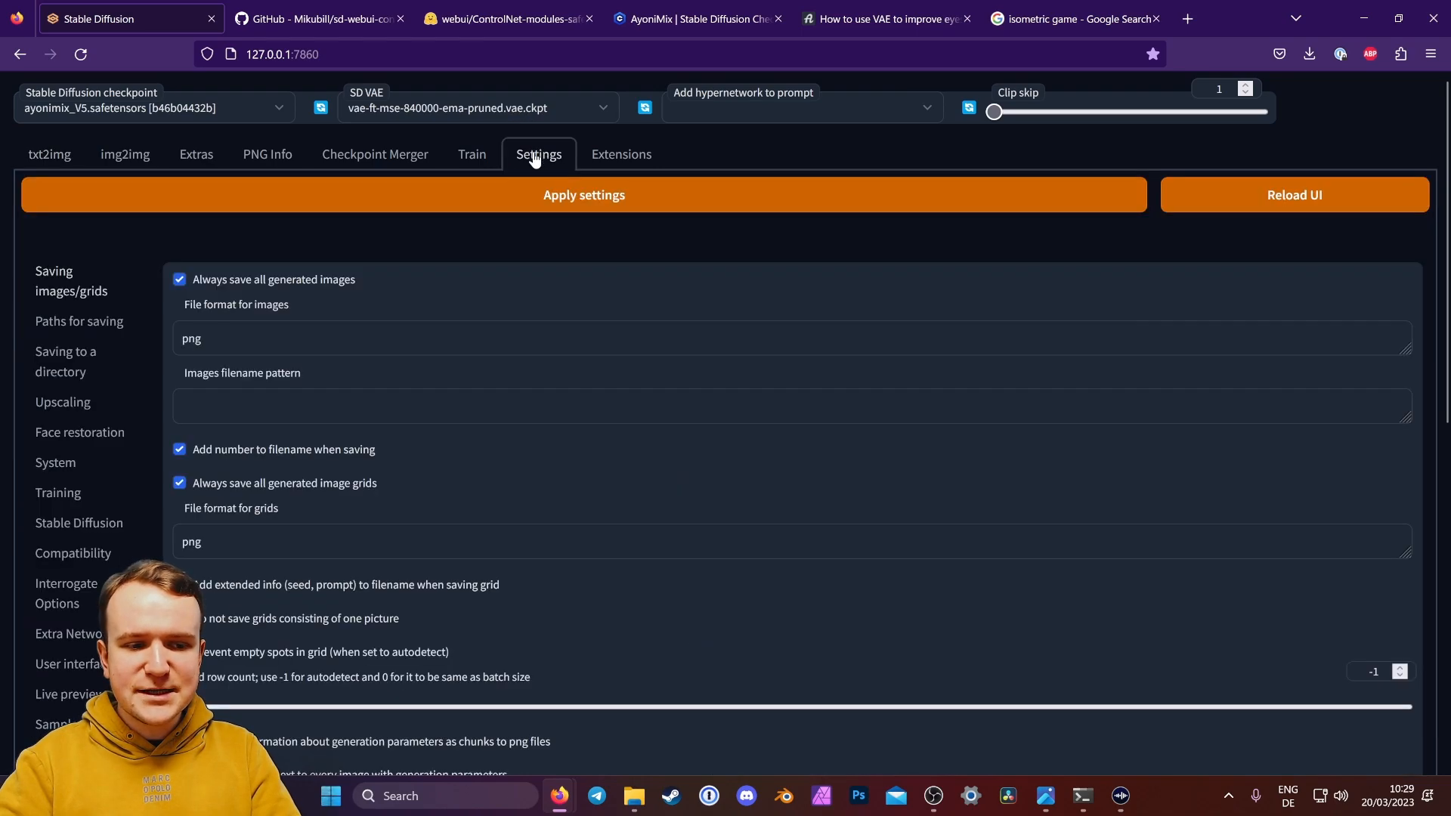
pyautogui.scroll(-3, 111, 501)
pyautogui.click(90, 484)
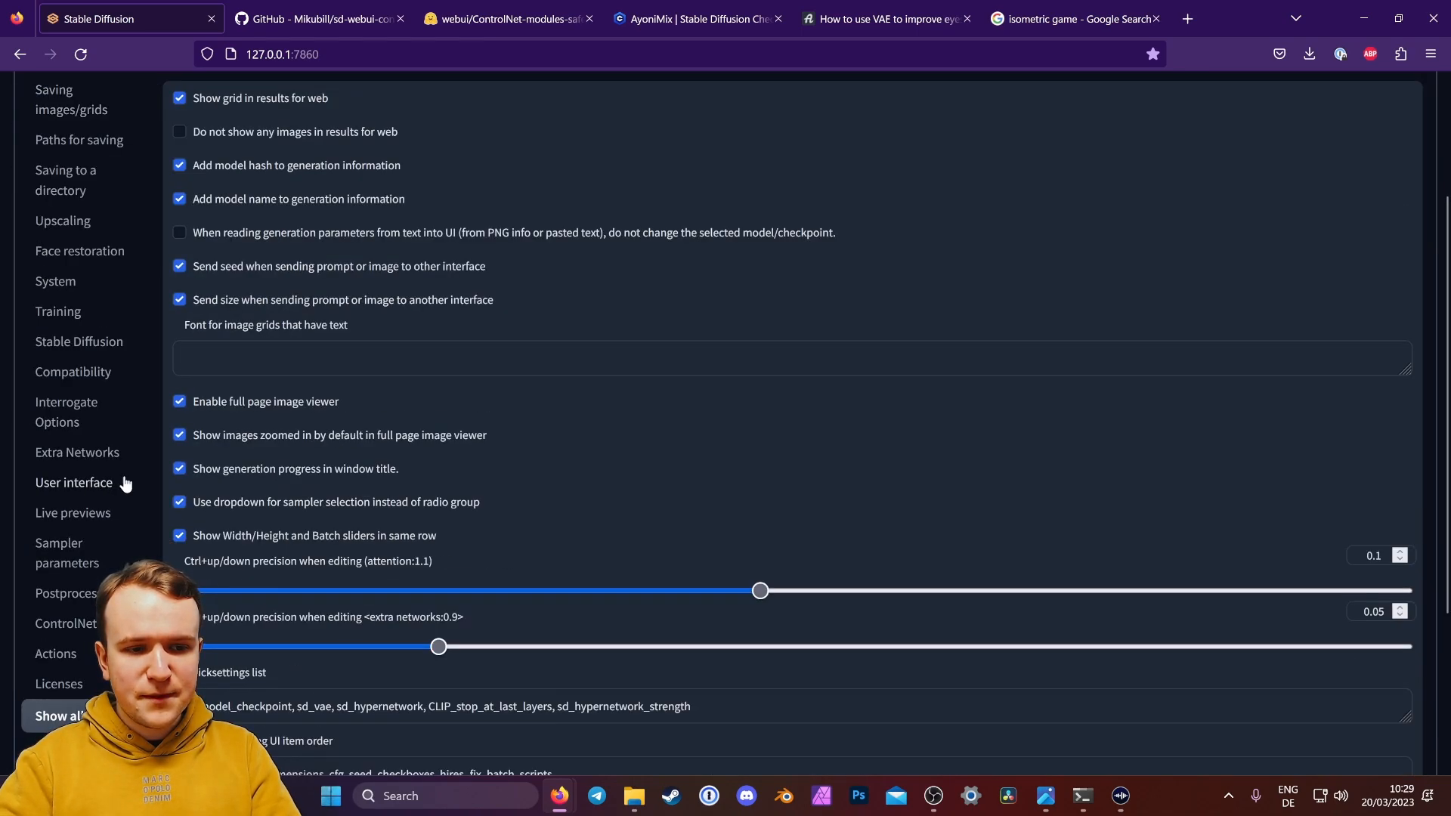
pyautogui.scroll(-3, 534, 383)
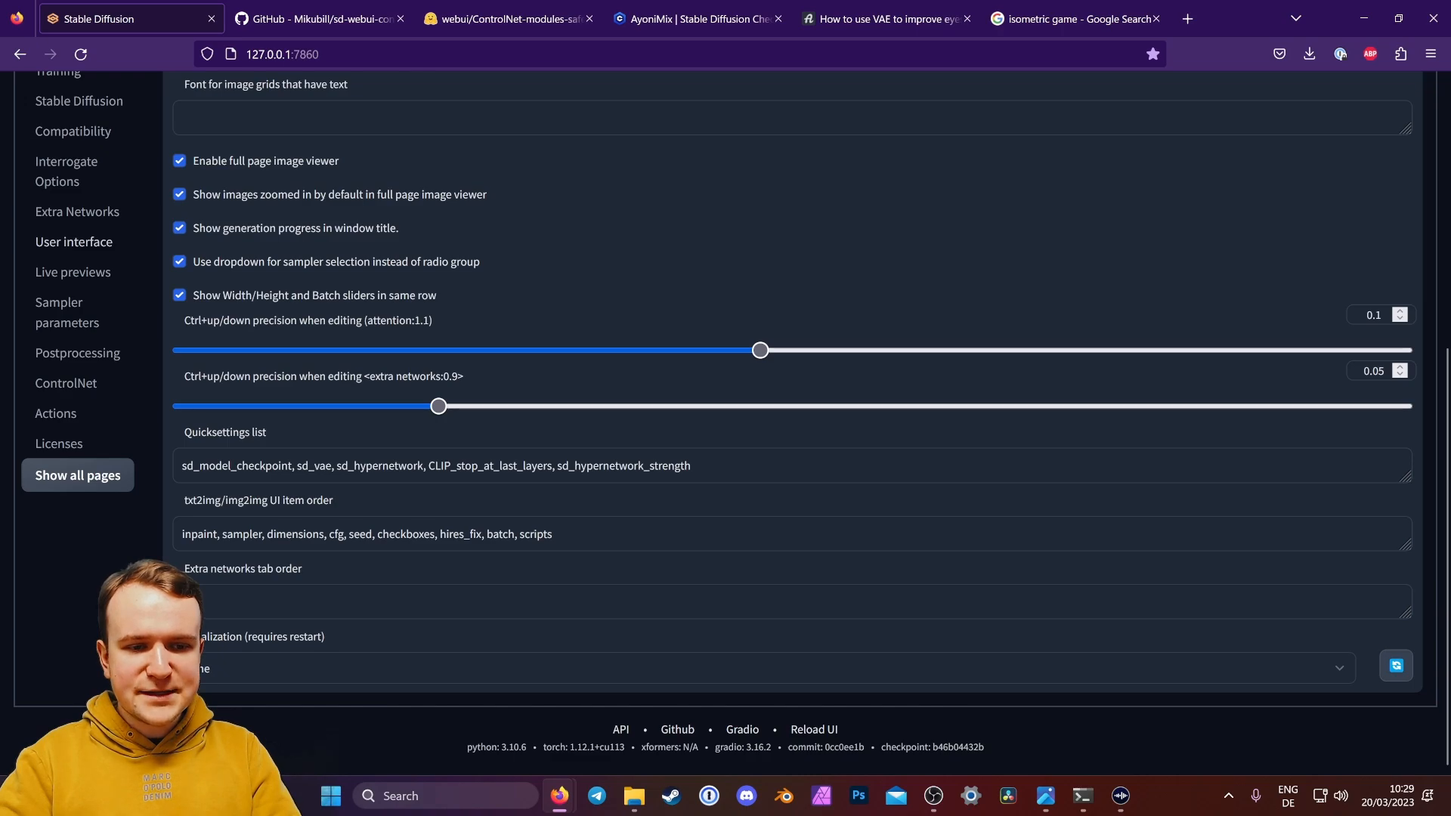
pyautogui.moveTo(297, 466); pyautogui.dragTo(334, 466)
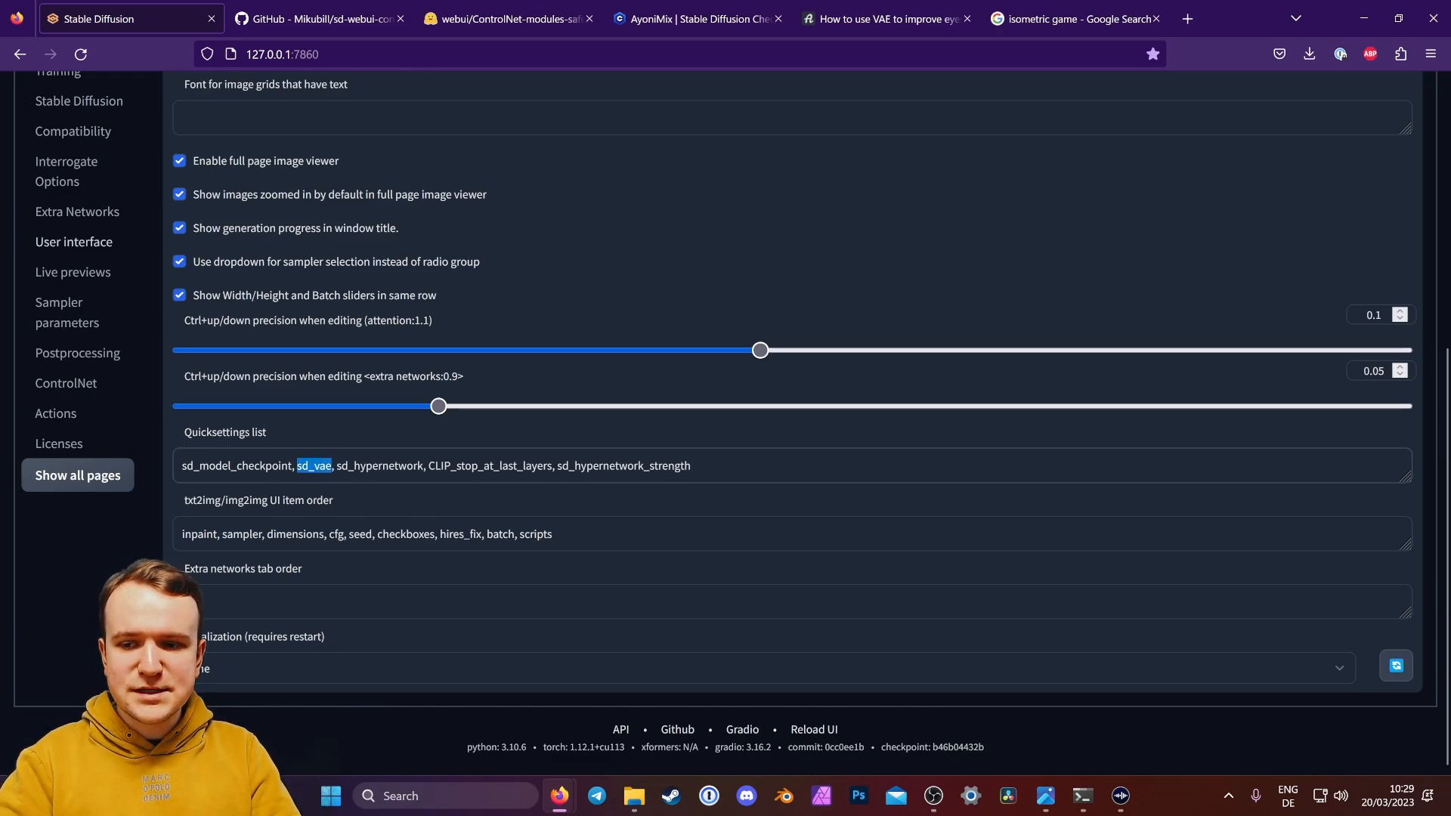
pyautogui.scroll(5, 762, 511)
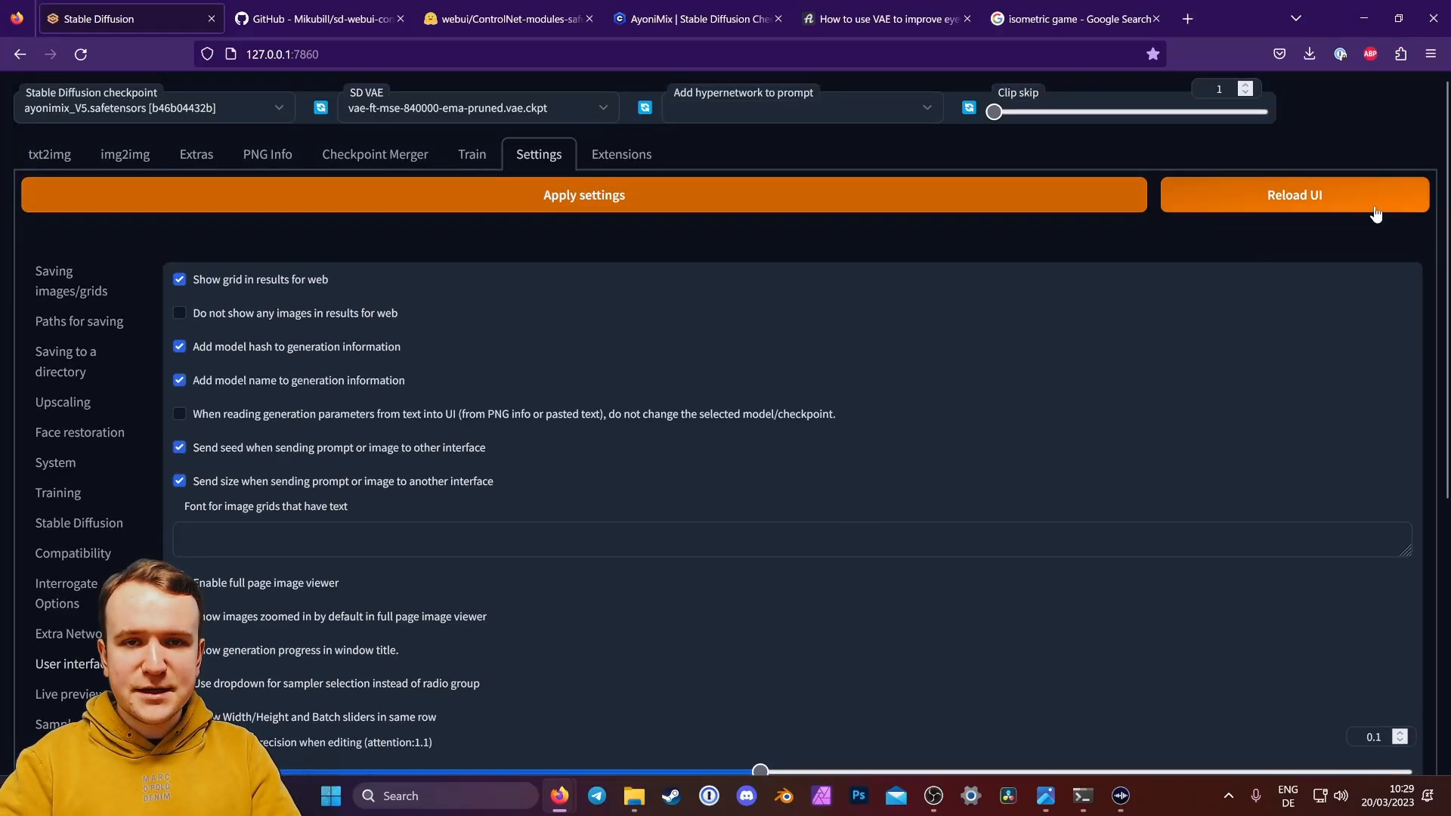
pyautogui.click(49, 155)
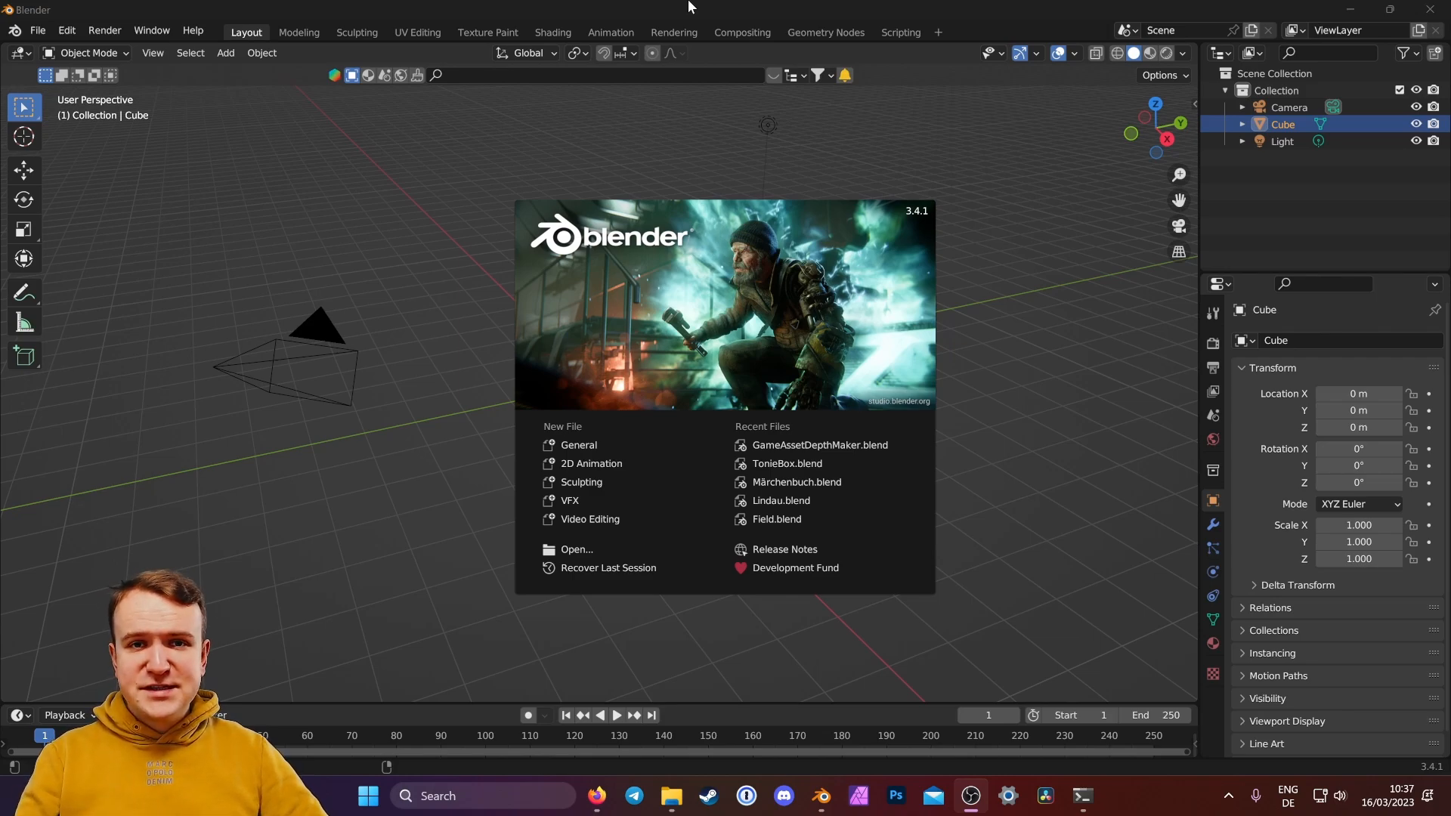
# Step: Switch to Blender, dismiss the splash screen and examine the default cube in perspective from several angles and distances
pyautogui.click(880, 396)
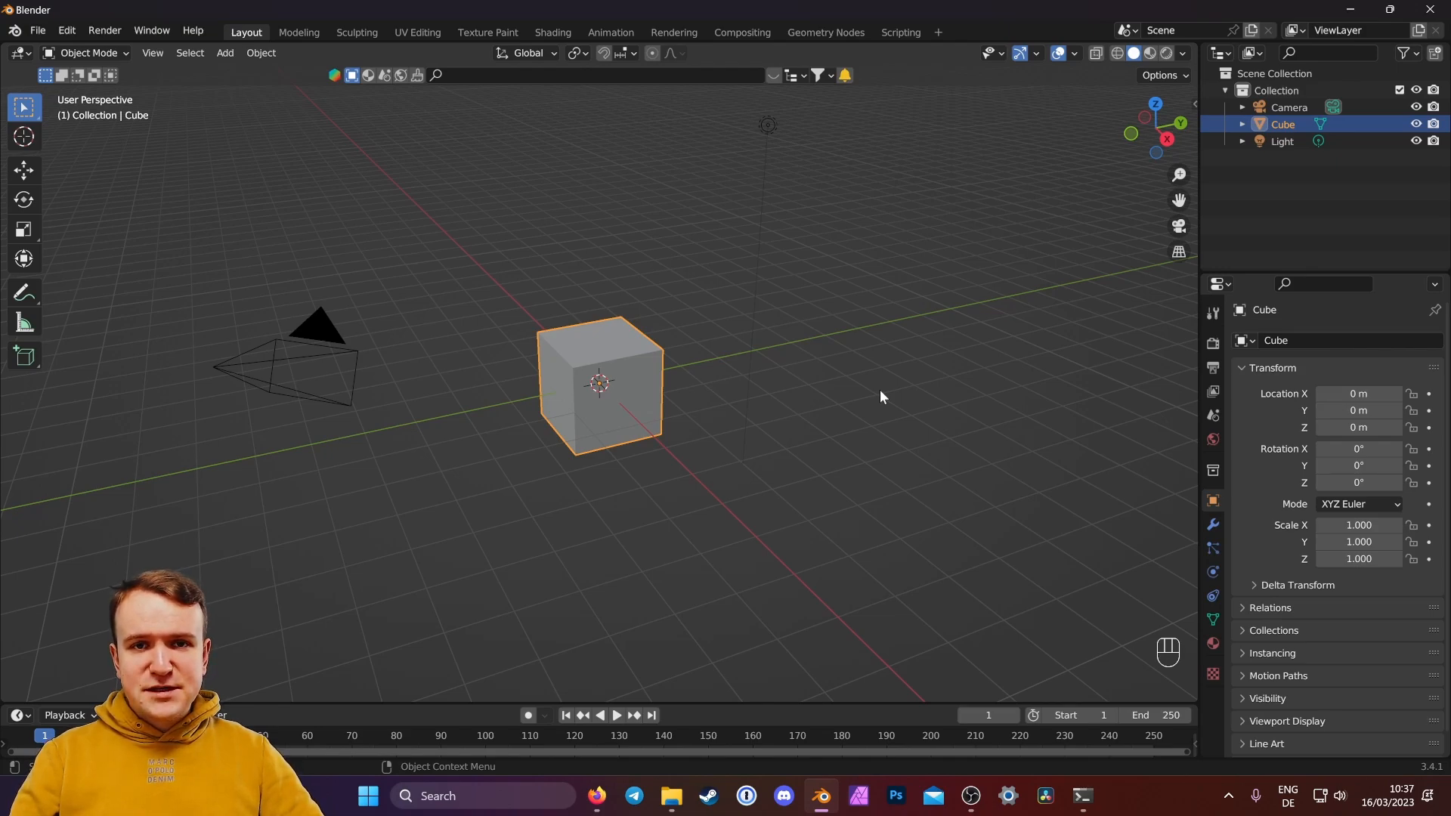
pyautogui.scroll(6, 602, 421)
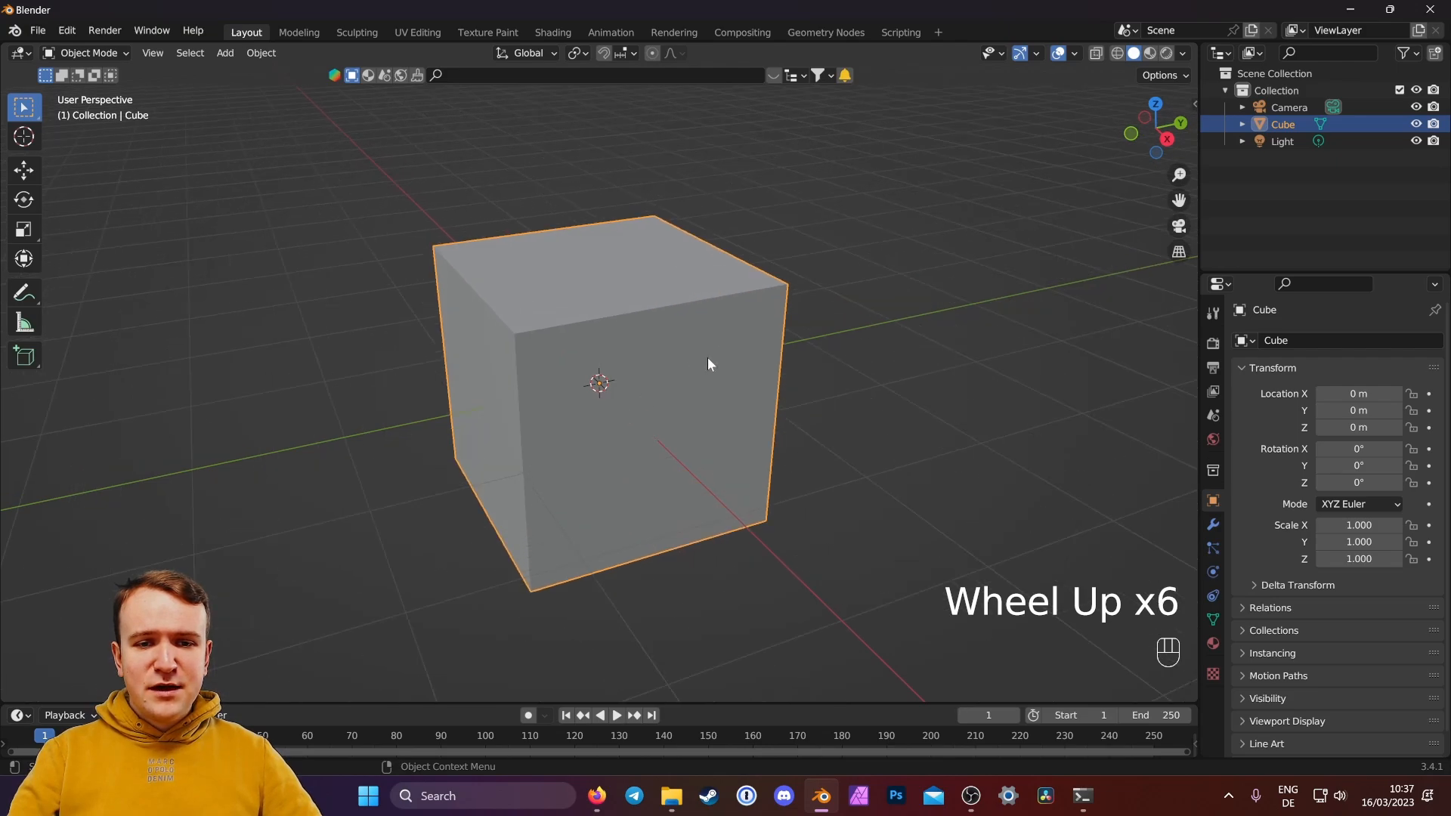
pyautogui.moveTo(710, 362); pyautogui.dragTo(755, 323, button='middle')
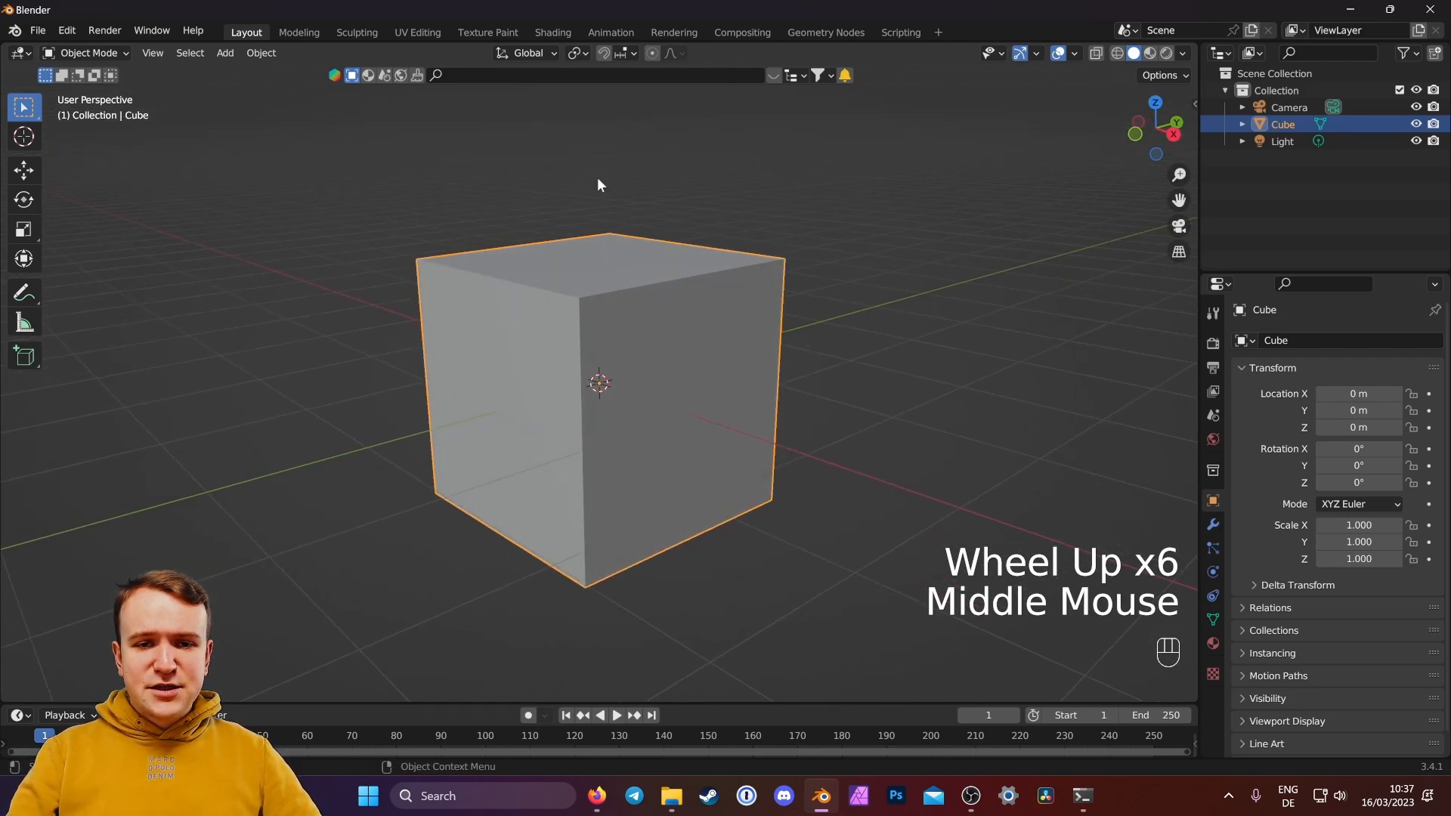
pyautogui.rightClick(728, 362)
pyautogui.moveTo(594, 289); pyautogui.dragTo(589, 295, button='middle')
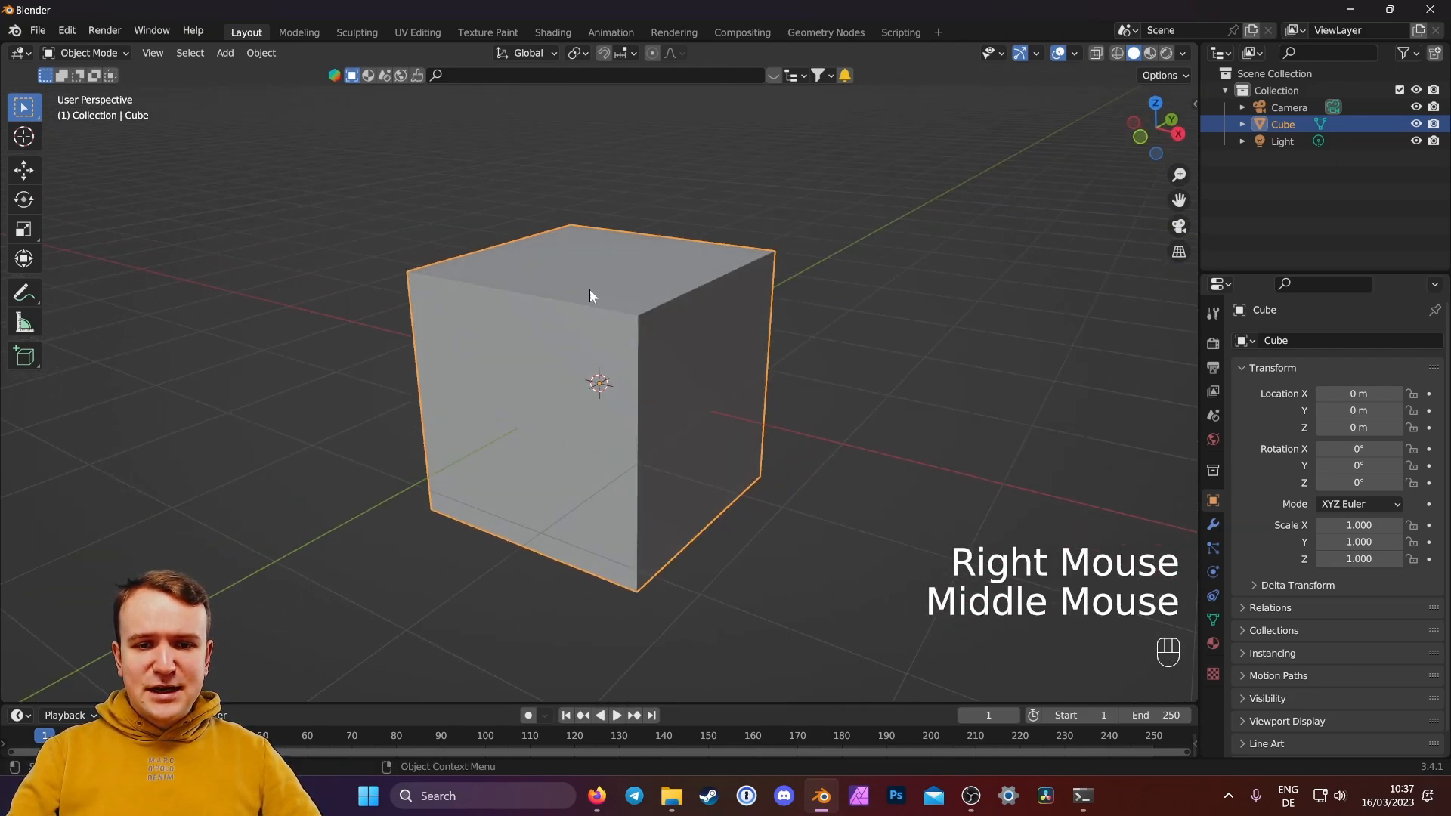
pyautogui.scroll(4, 589, 293)
pyautogui.scroll(-1, 756, 347)
pyautogui.moveTo(759, 346); pyautogui.dragTo(586, 215, button='middle')
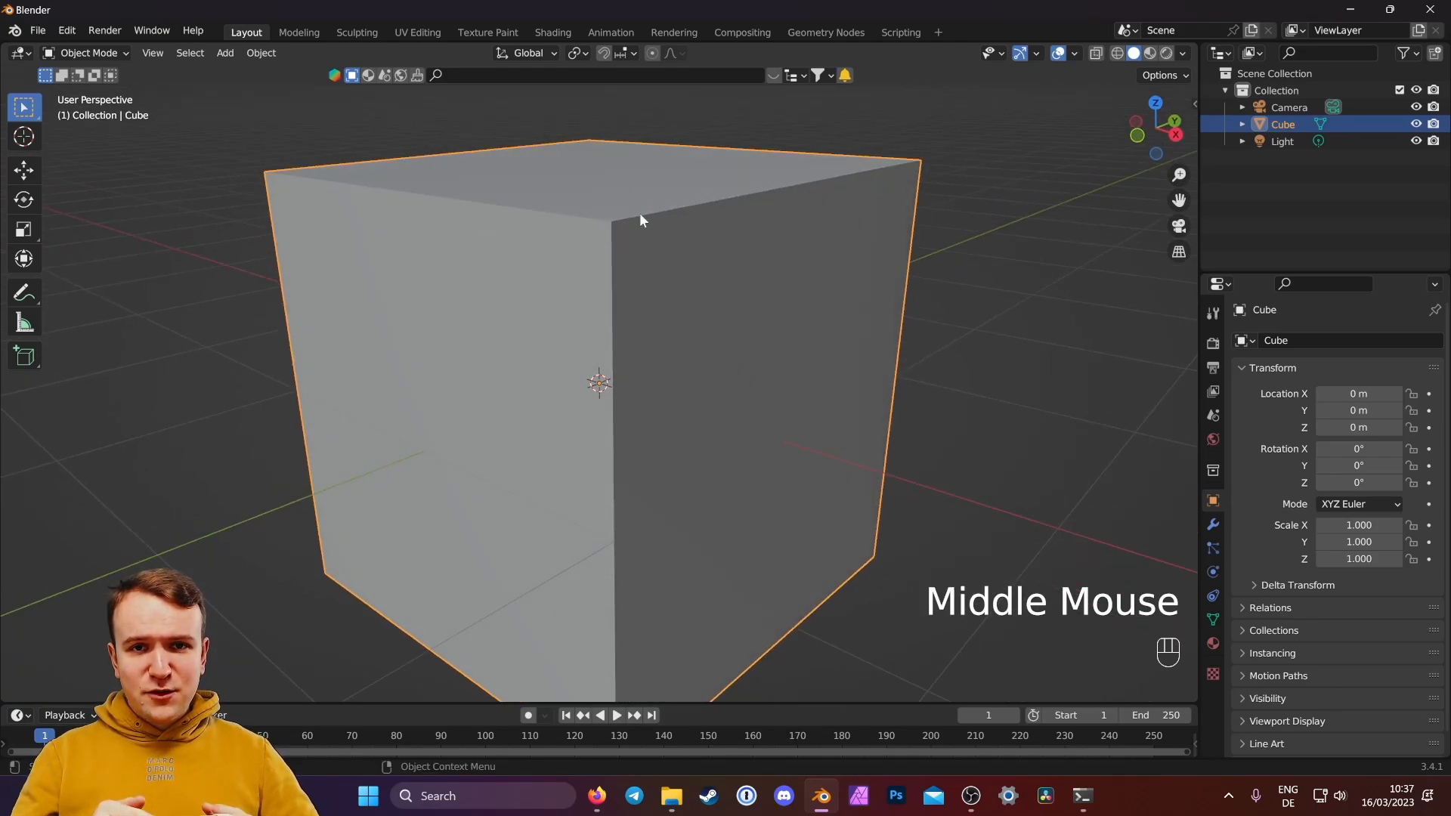
pyautogui.scroll(-4, 739, 337)
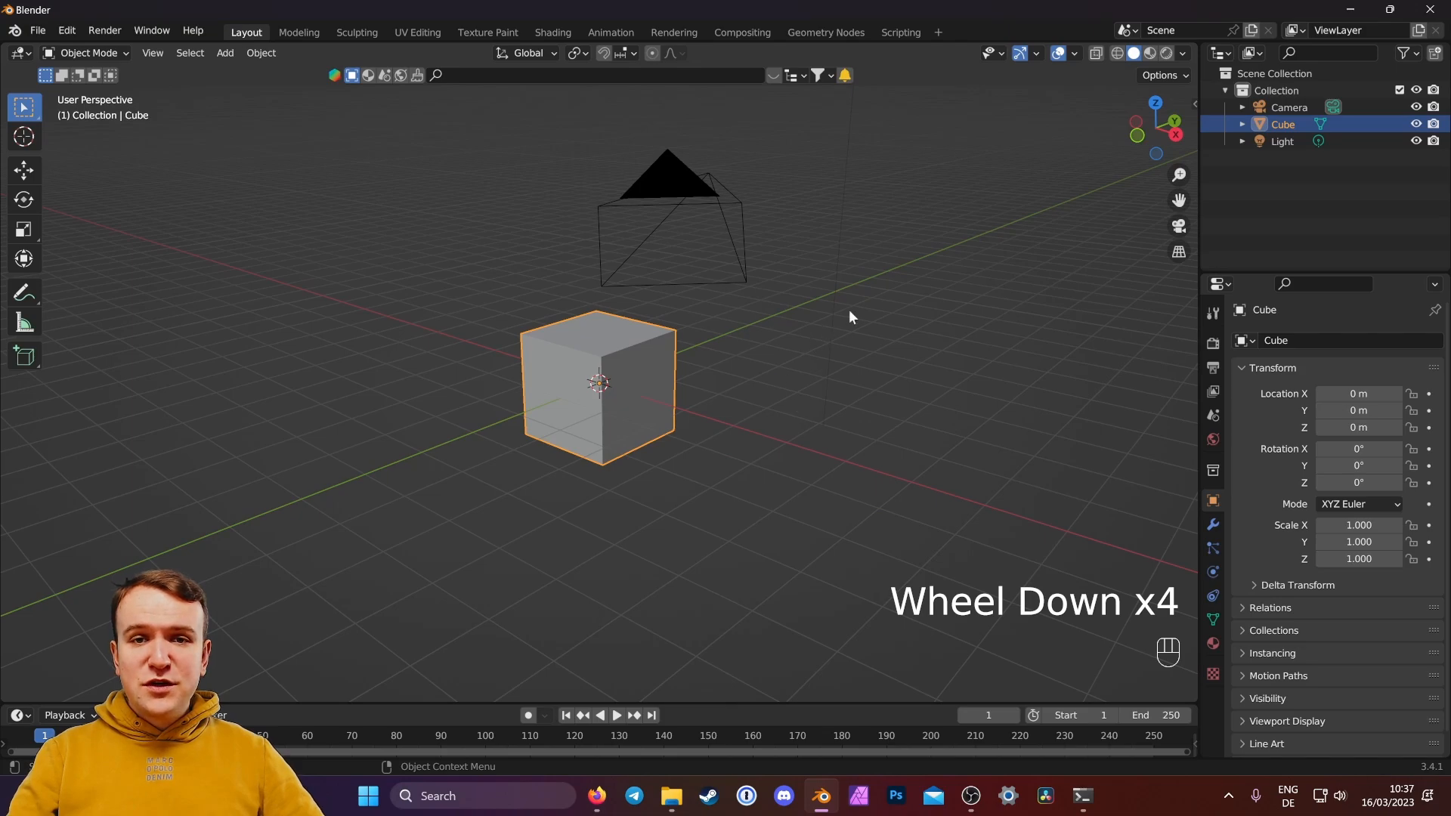
# Step: Look through the scene camera, select it and set its lens type to Orthographic
pyautogui.click(1179, 226)
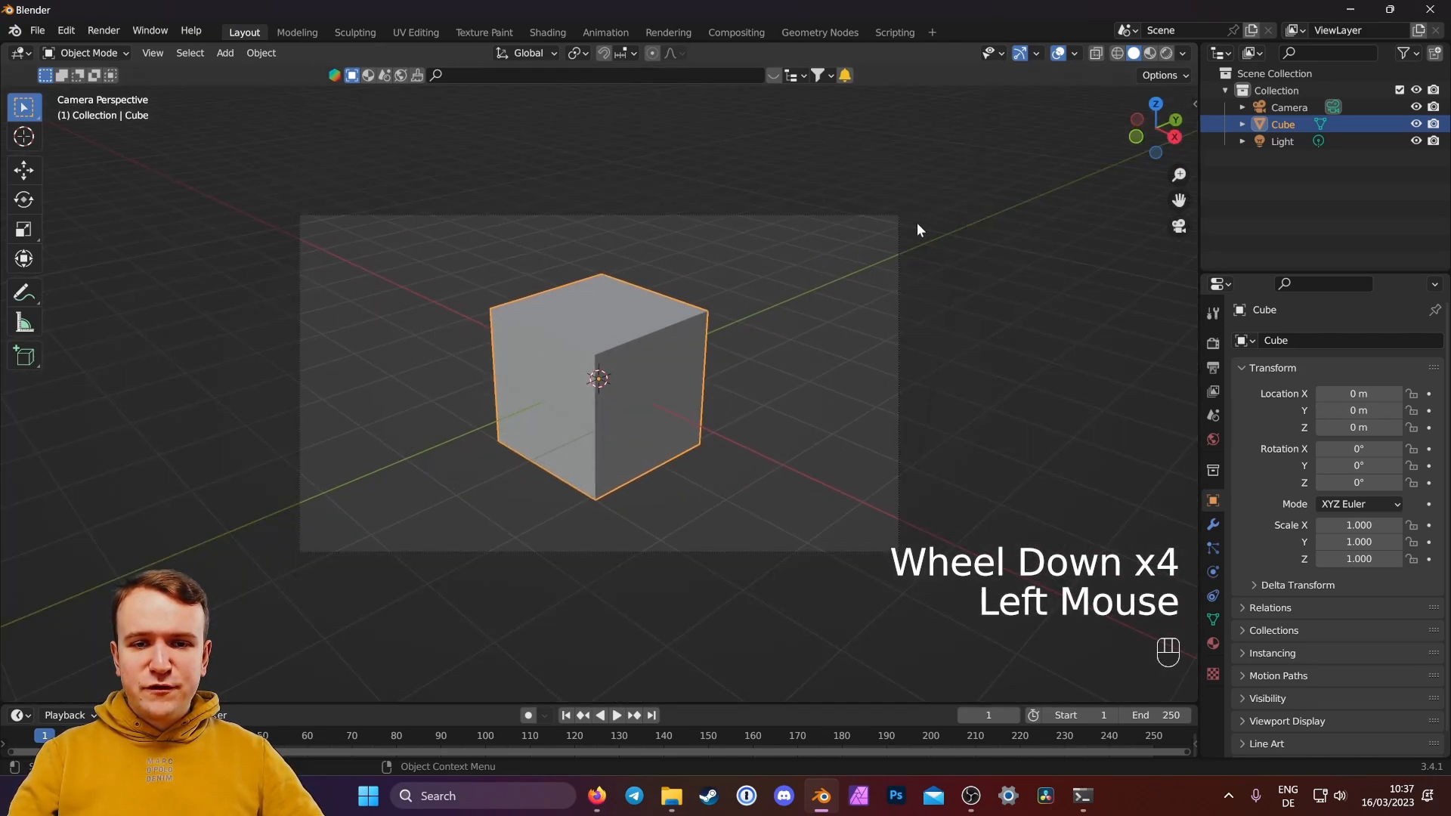
pyautogui.click(1286, 107)
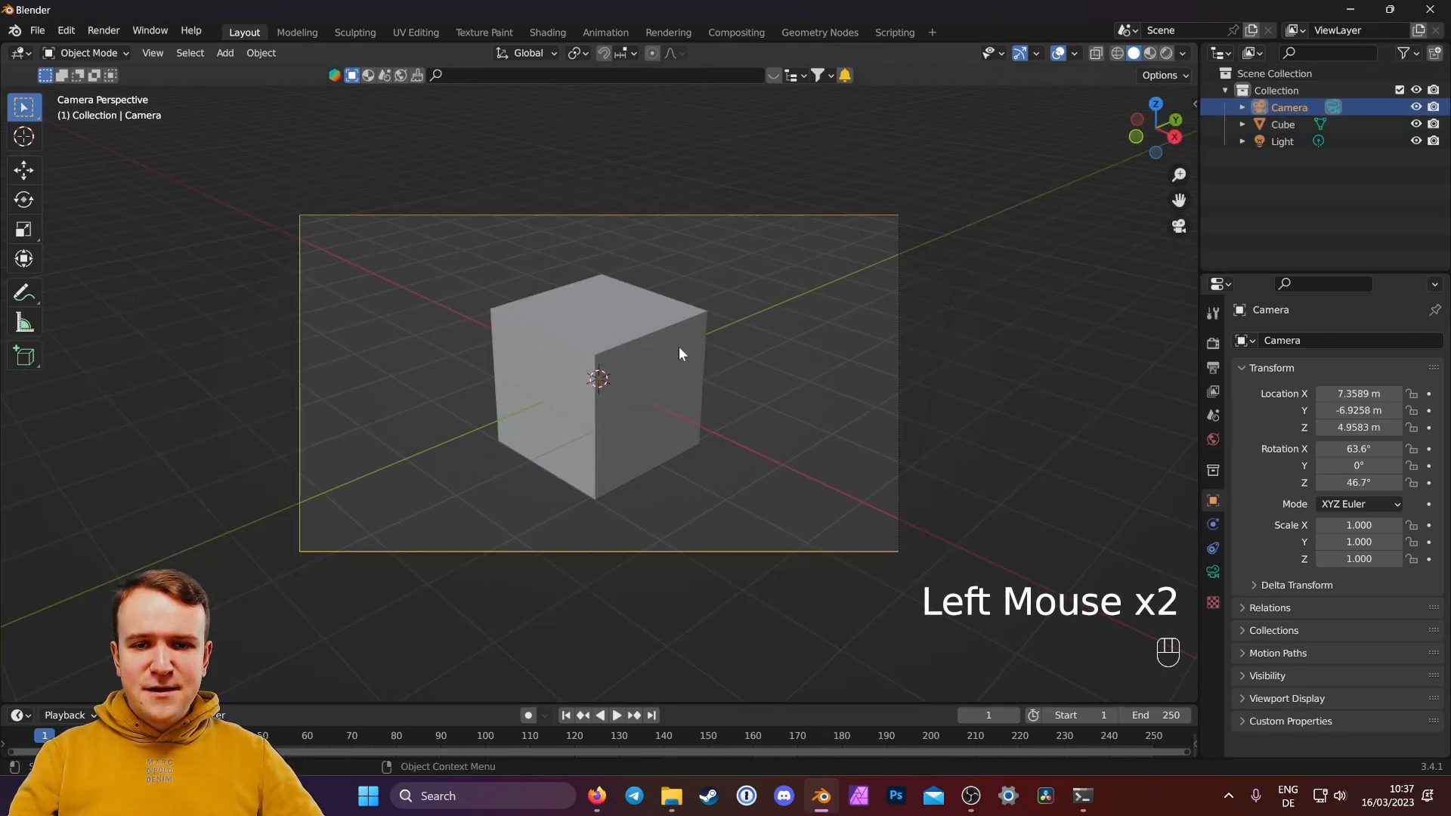
pyautogui.click(1213, 572)
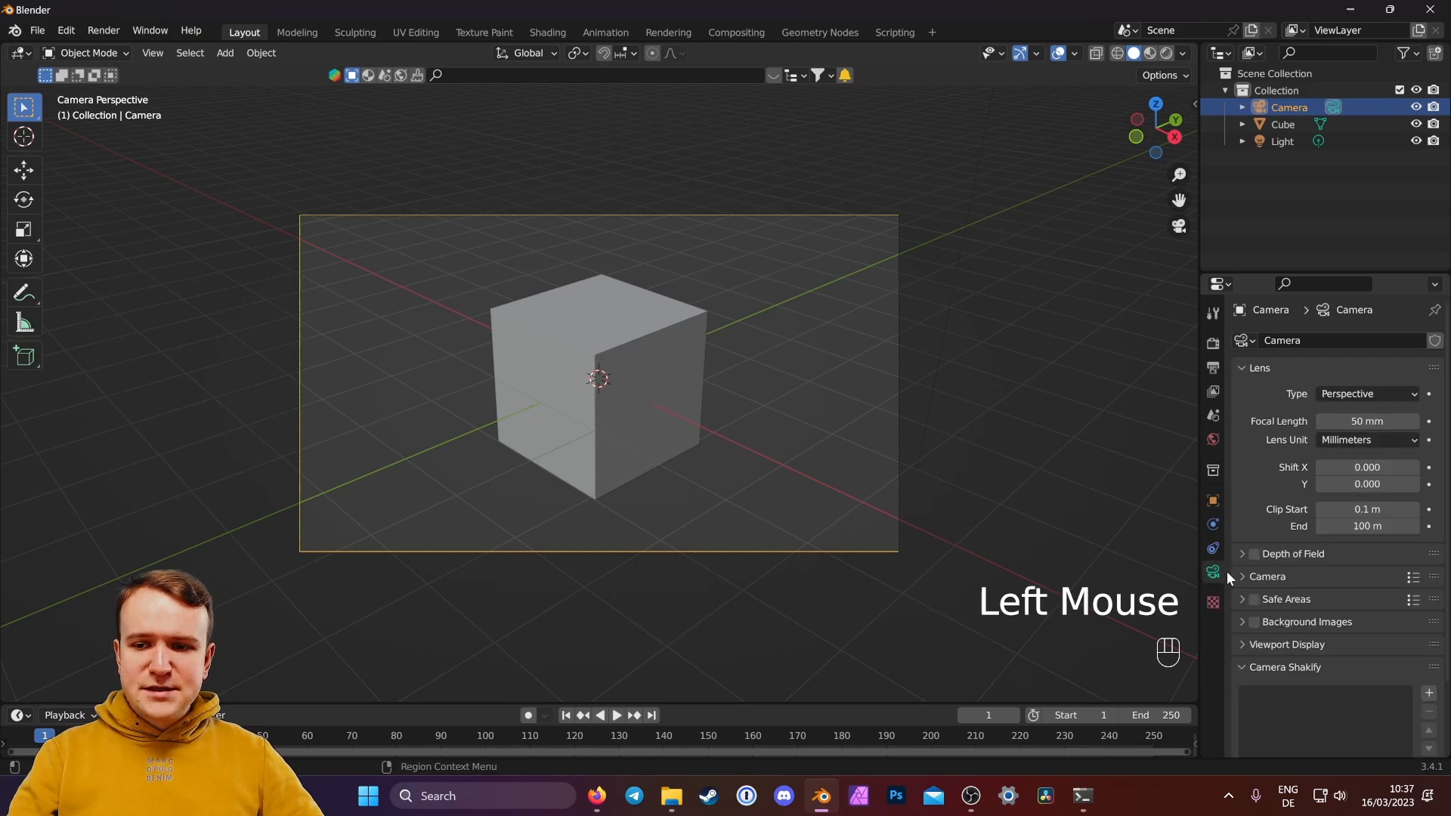
pyautogui.click(1342, 396)
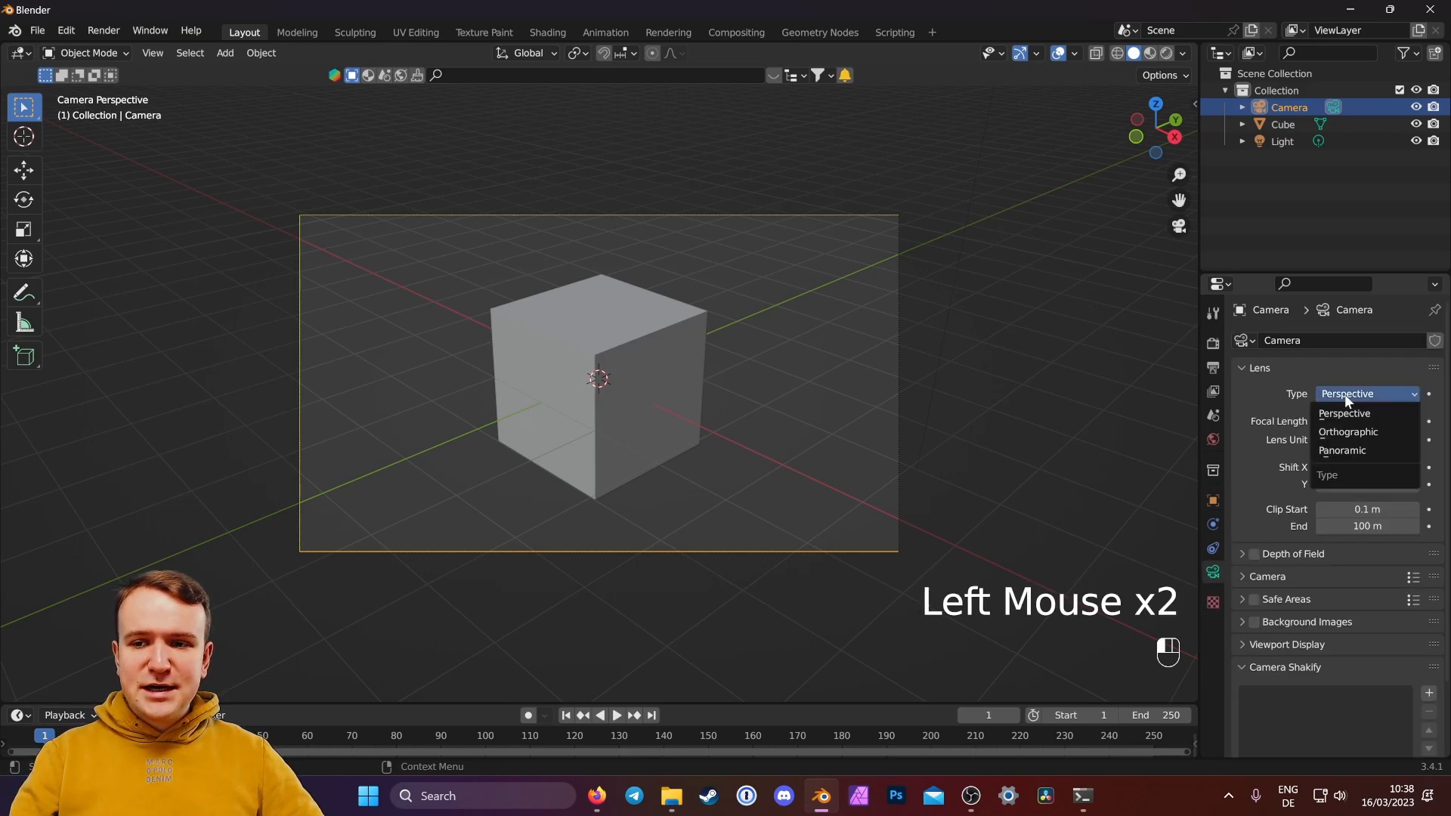
pyautogui.click(1344, 433)
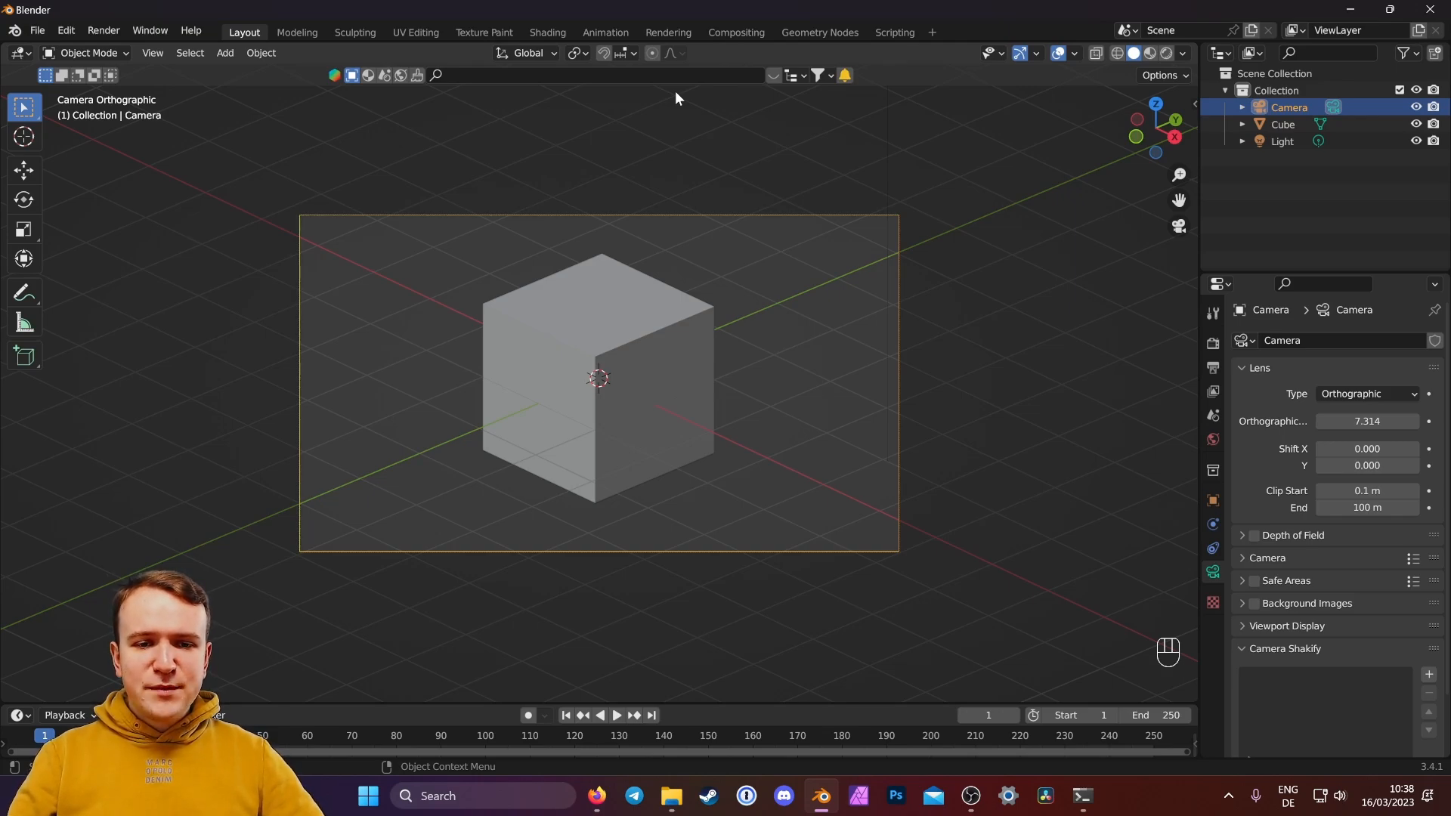
# Step: Examine the camera's placement relative to the cube from outside and return to the camera view
pyautogui.moveTo(706, 337); pyautogui.dragTo(710, 390, button='middle')
pyautogui.scroll(-4, 743, 309)
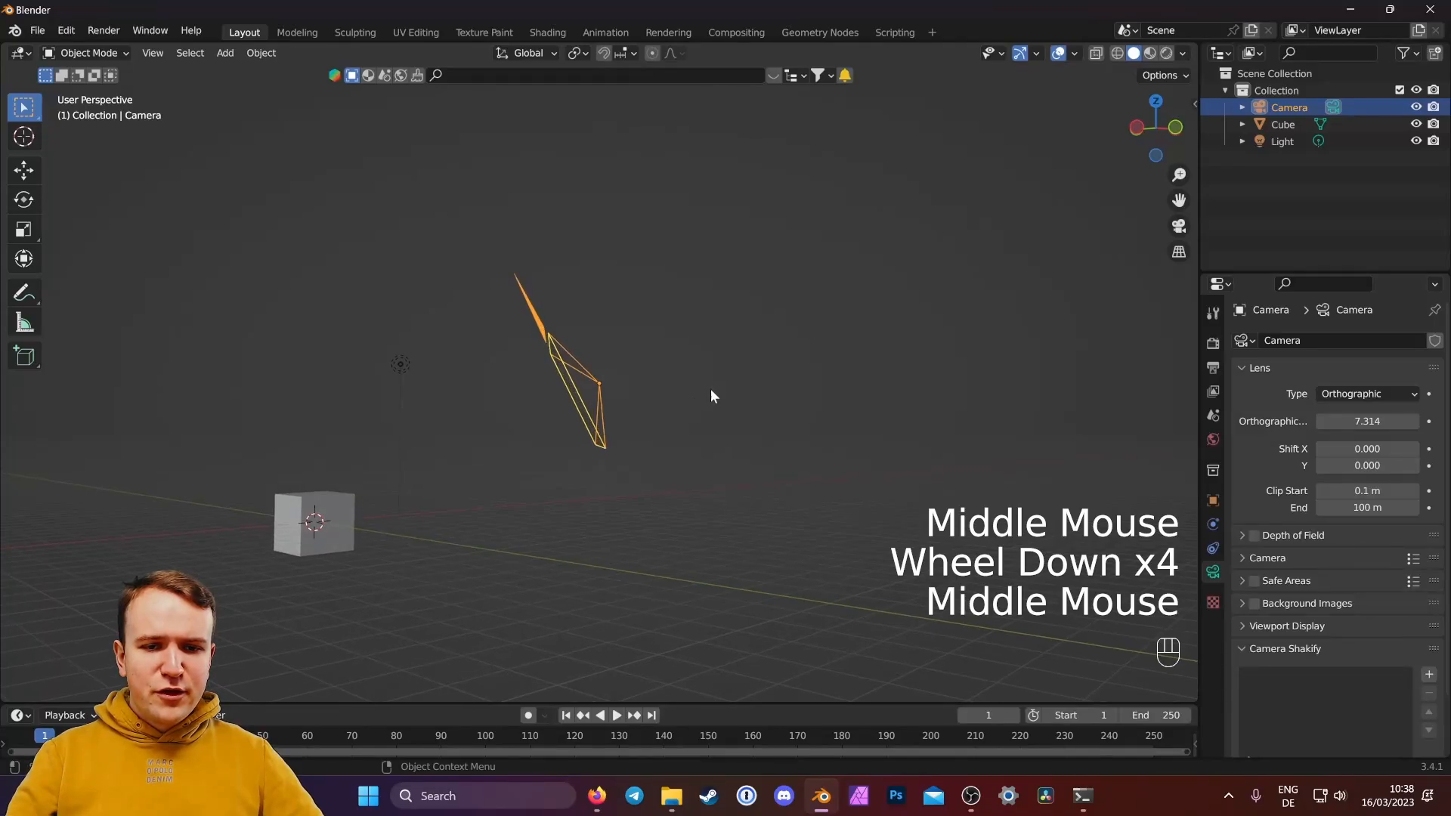
pyautogui.keyDown('shift'); pyautogui.scroll(1, 574, 483); pyautogui.keyUp('shift')
pyautogui.moveTo(578, 483)
pyautogui.keyDown('shift'); pyautogui.mouseDown(button='middle')
pyautogui.moveTo(622, 463)
pyautogui.moveTo(612, 477)
pyautogui.moveTo(582, 470)
pyautogui.mouseUp(button='middle'); pyautogui.keyUp('shift')
pyautogui.scroll(-1, 624, 456)
pyautogui.moveTo(667, 624); pyautogui.dragTo(671, 551, button='middle')
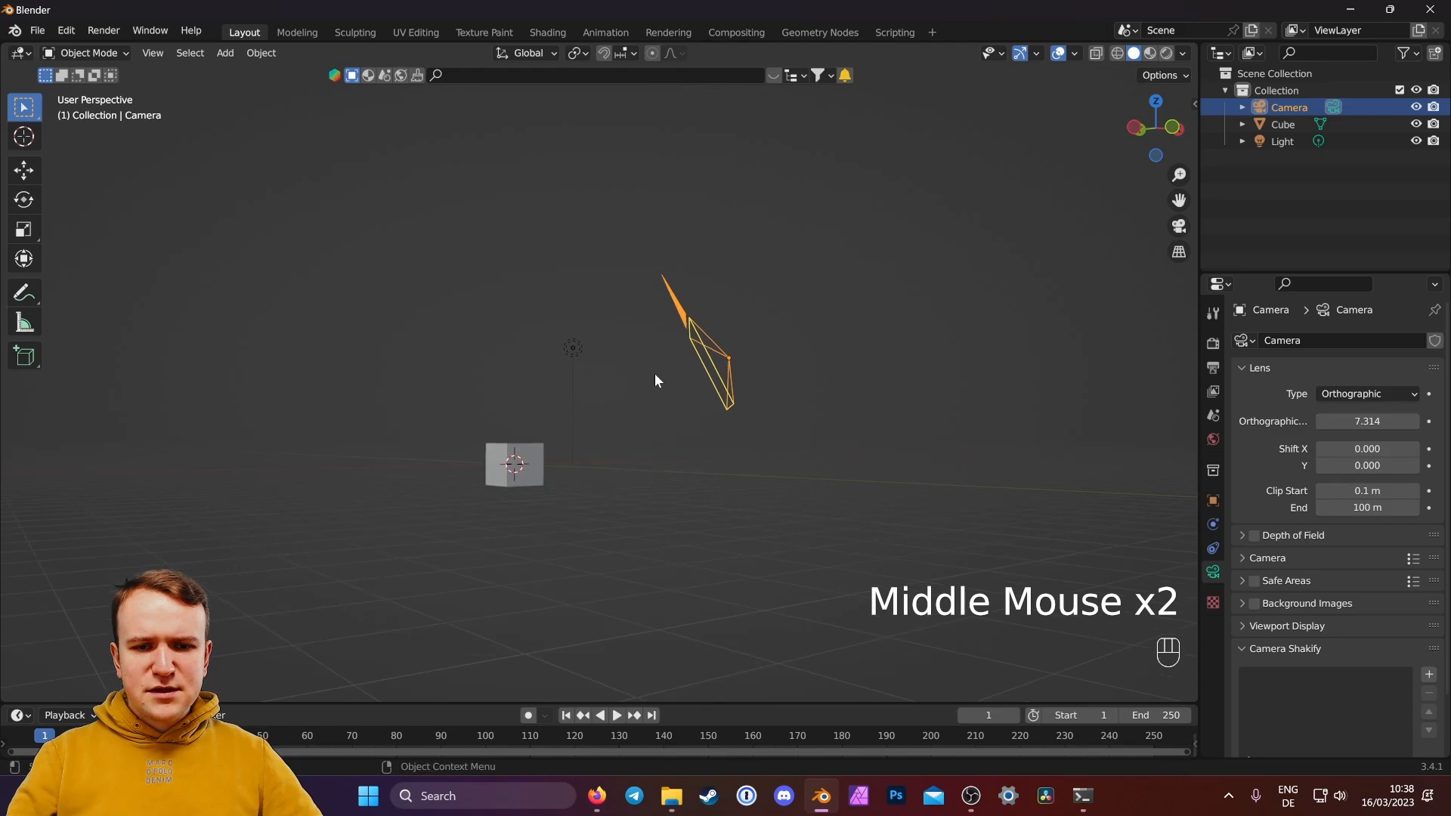
pyautogui.click(1178, 227)
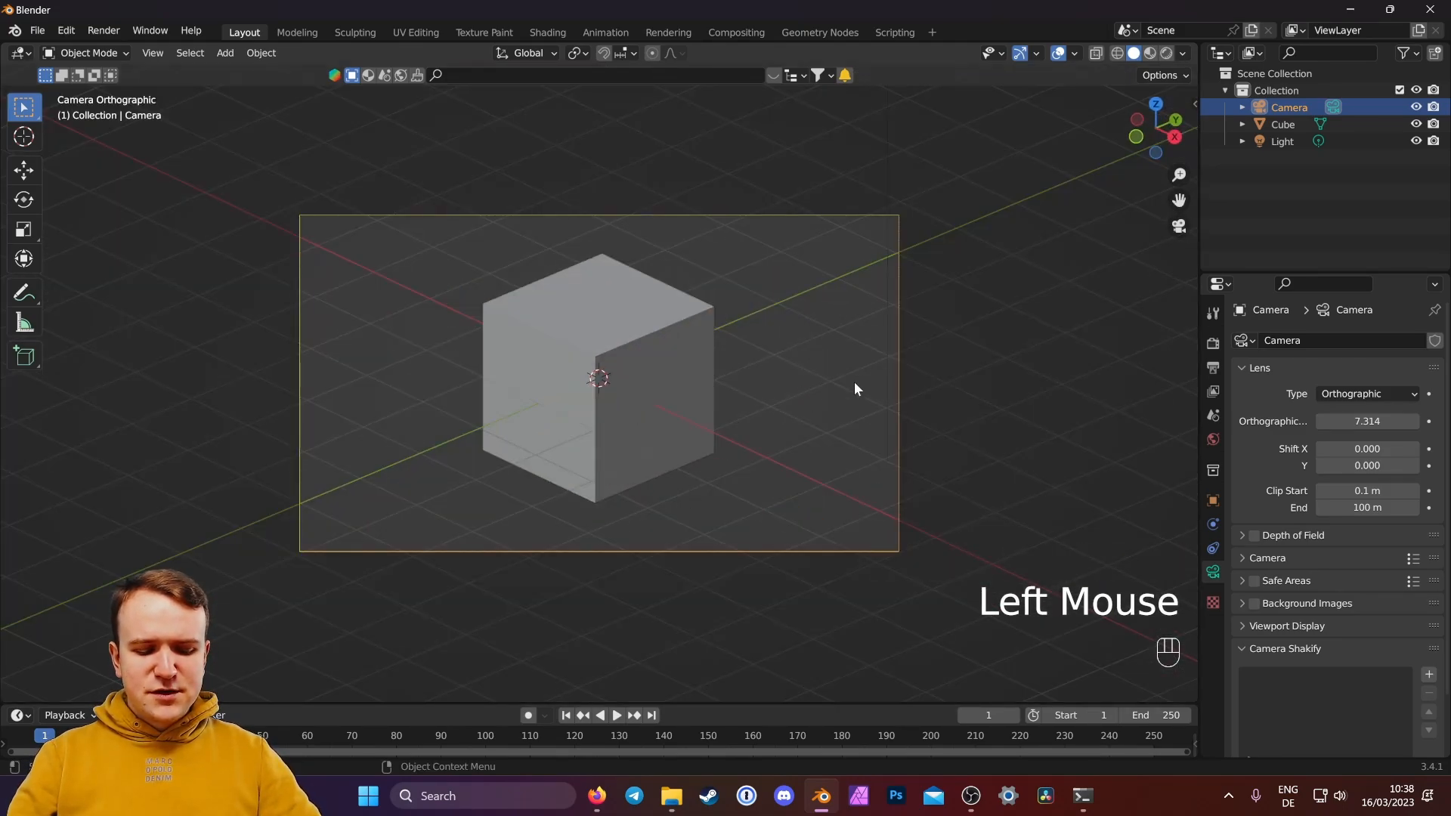
# Step: Lock the camera to the view, orbit it to an isometric-style angle on the cube, and select the cube
pyautogui.press('n')
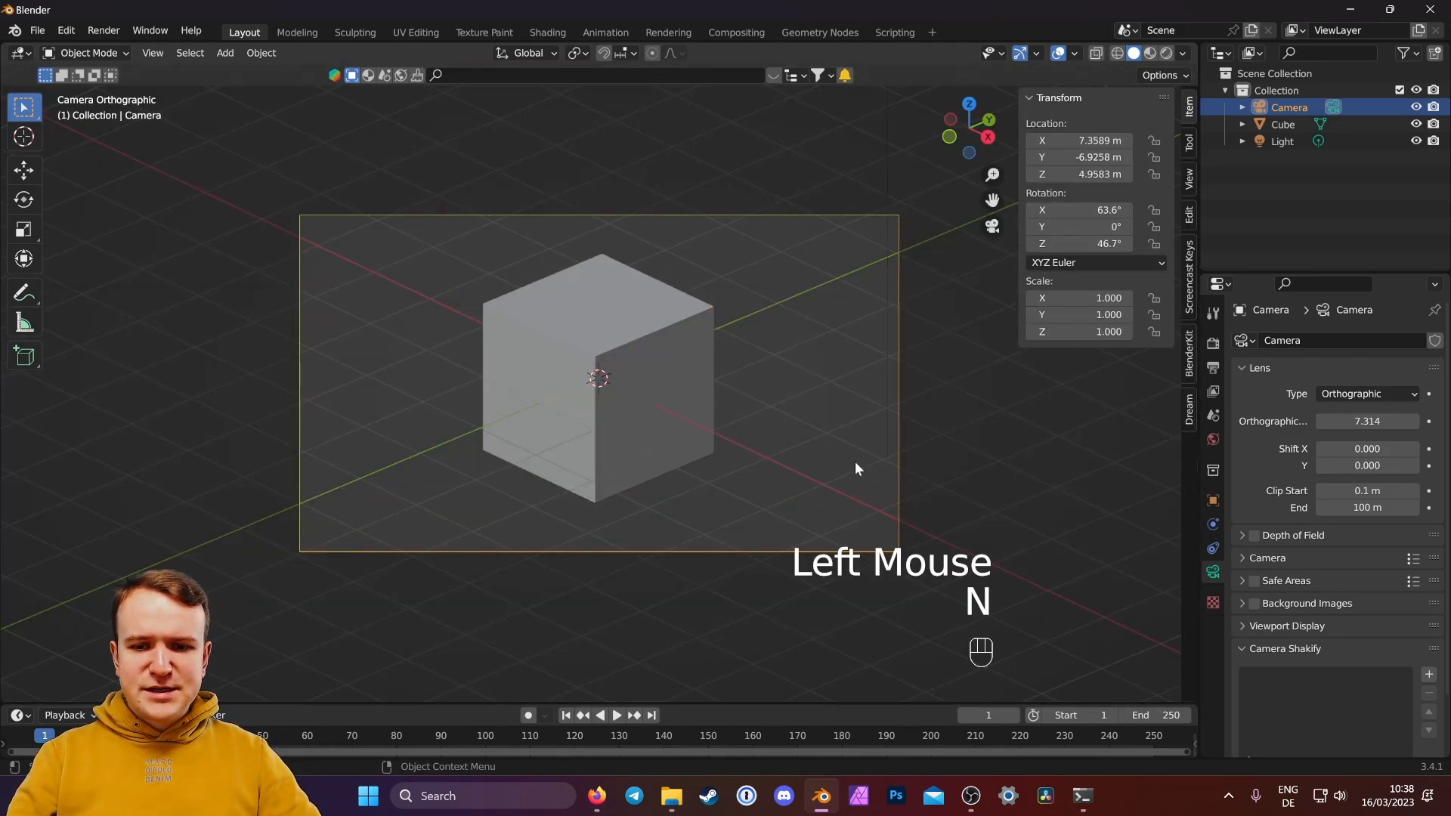
pyautogui.click(1190, 180)
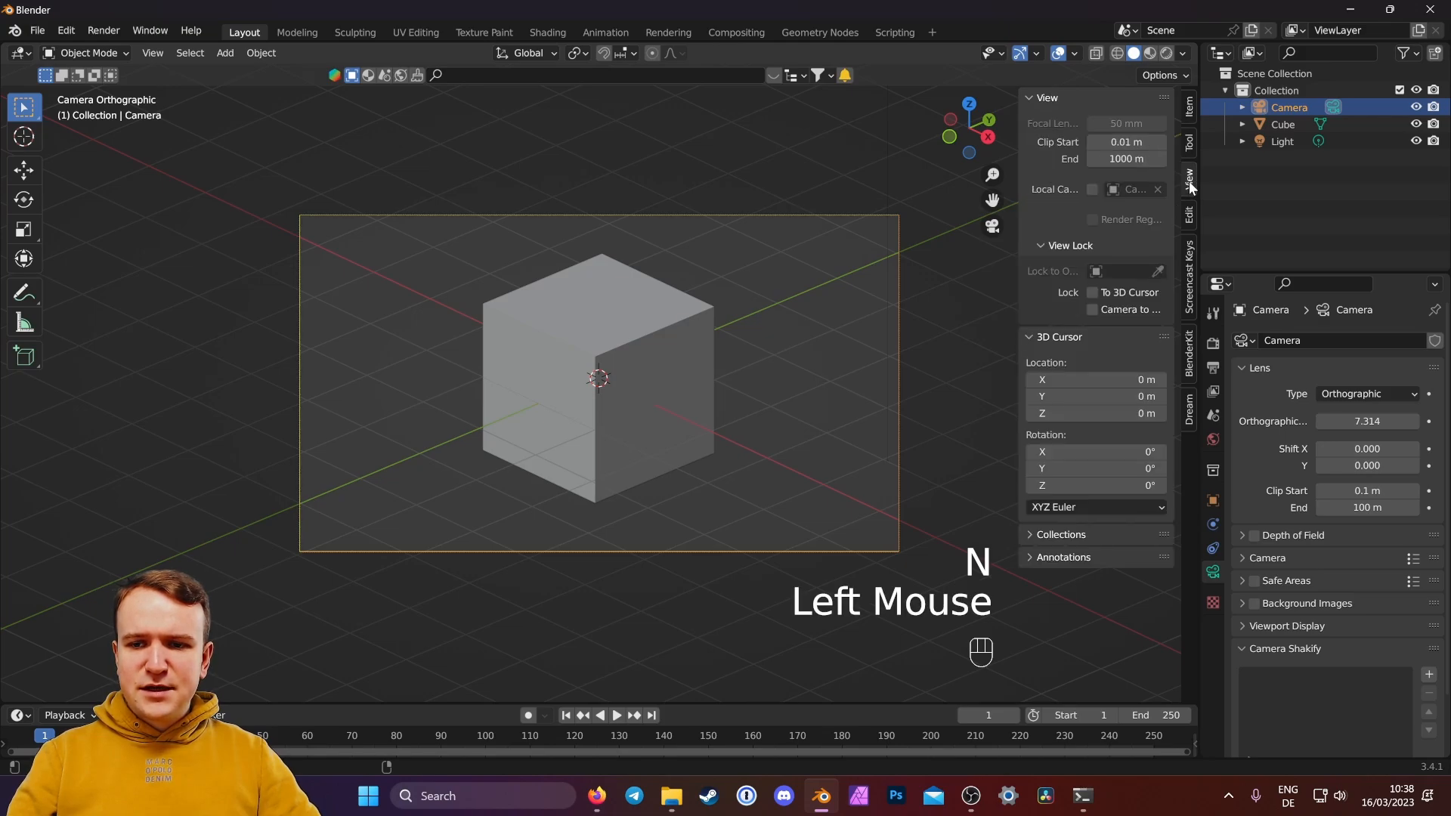
pyautogui.click(1092, 309)
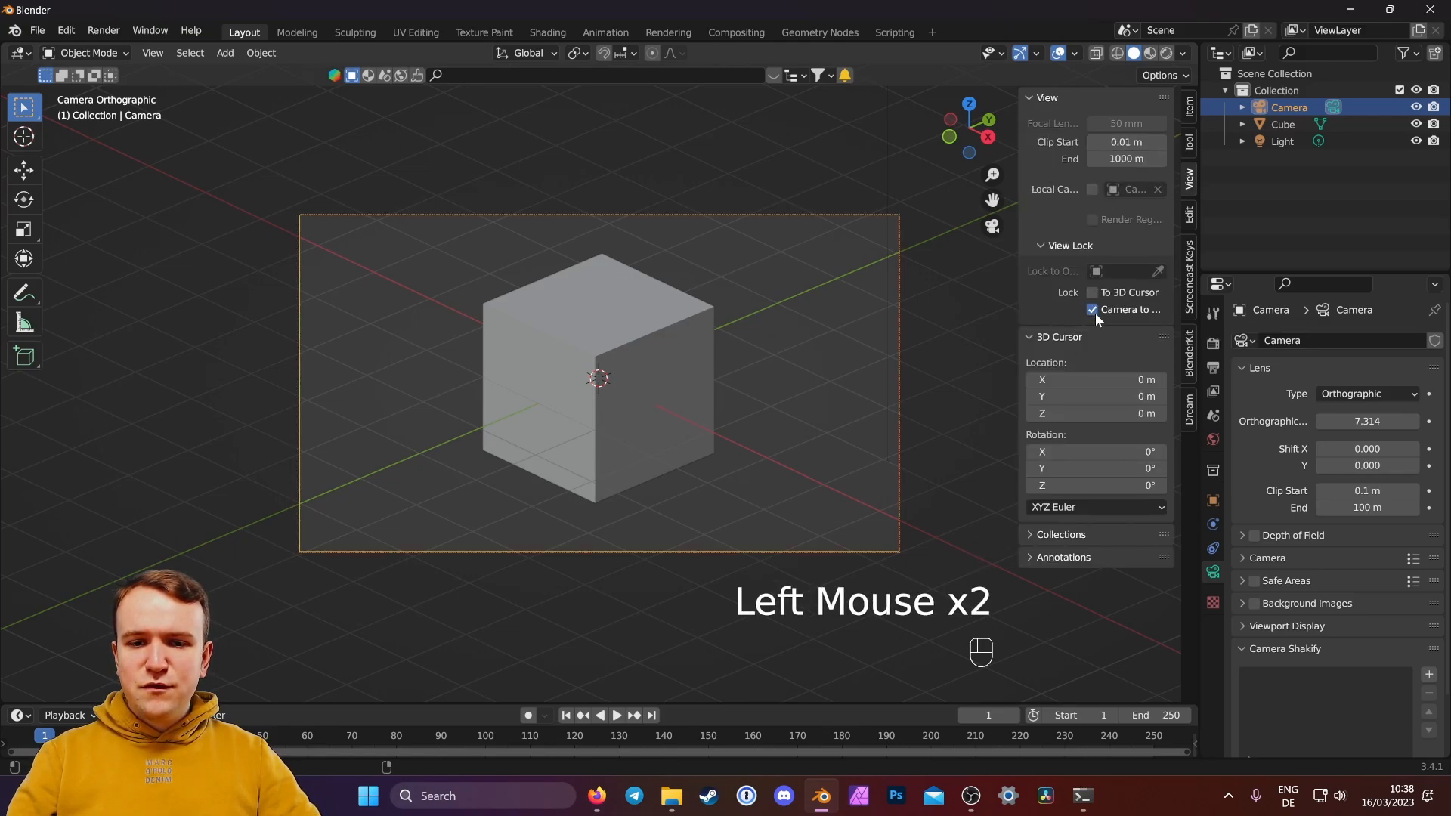
pyautogui.moveTo(701, 287); pyautogui.dragTo(660, 351, button='middle')
pyautogui.click(682, 377)
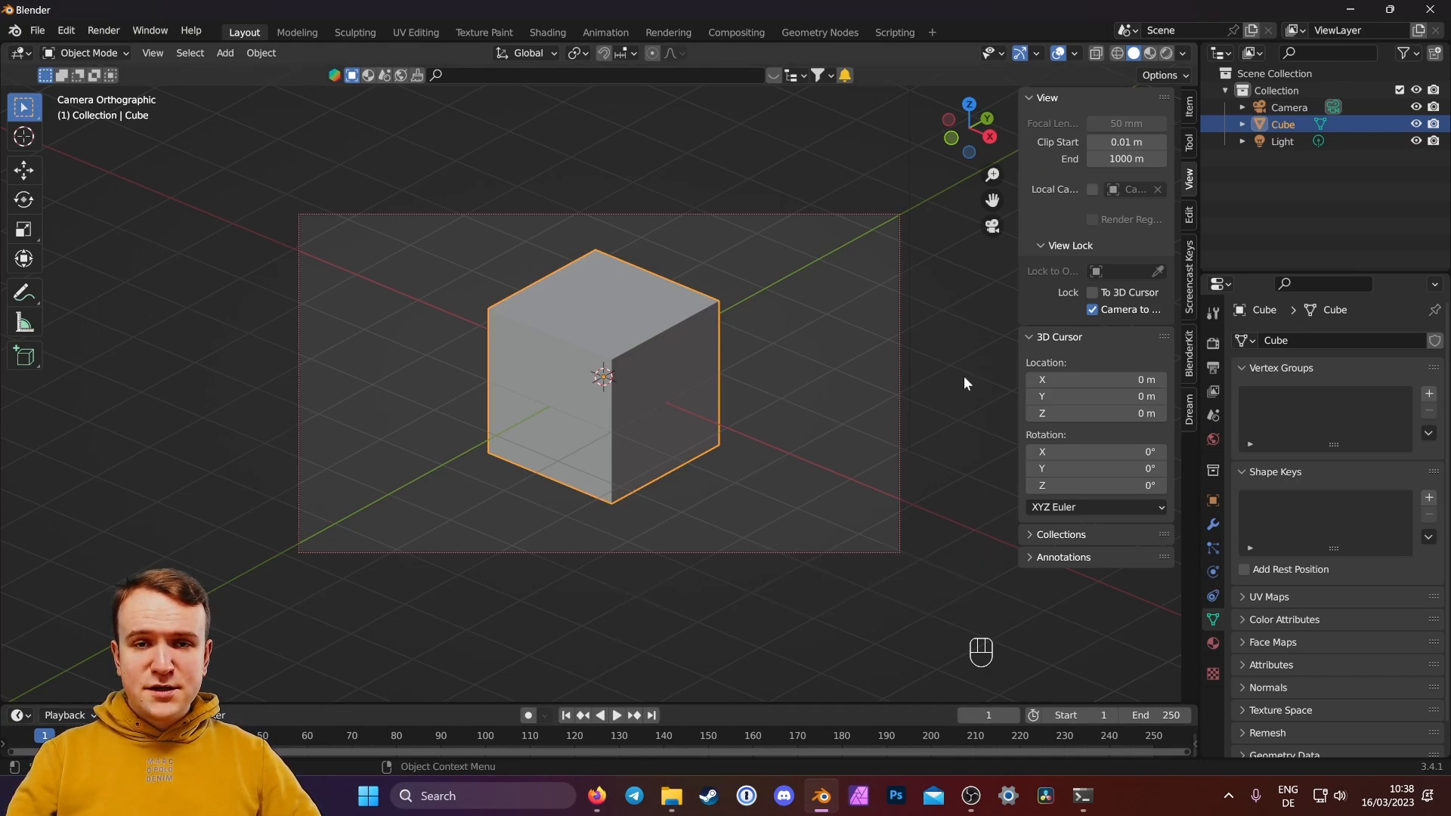
# Step: Set the scene's output resolution to 2048 px in X and 2048 px in Y
pyautogui.click(1213, 368)
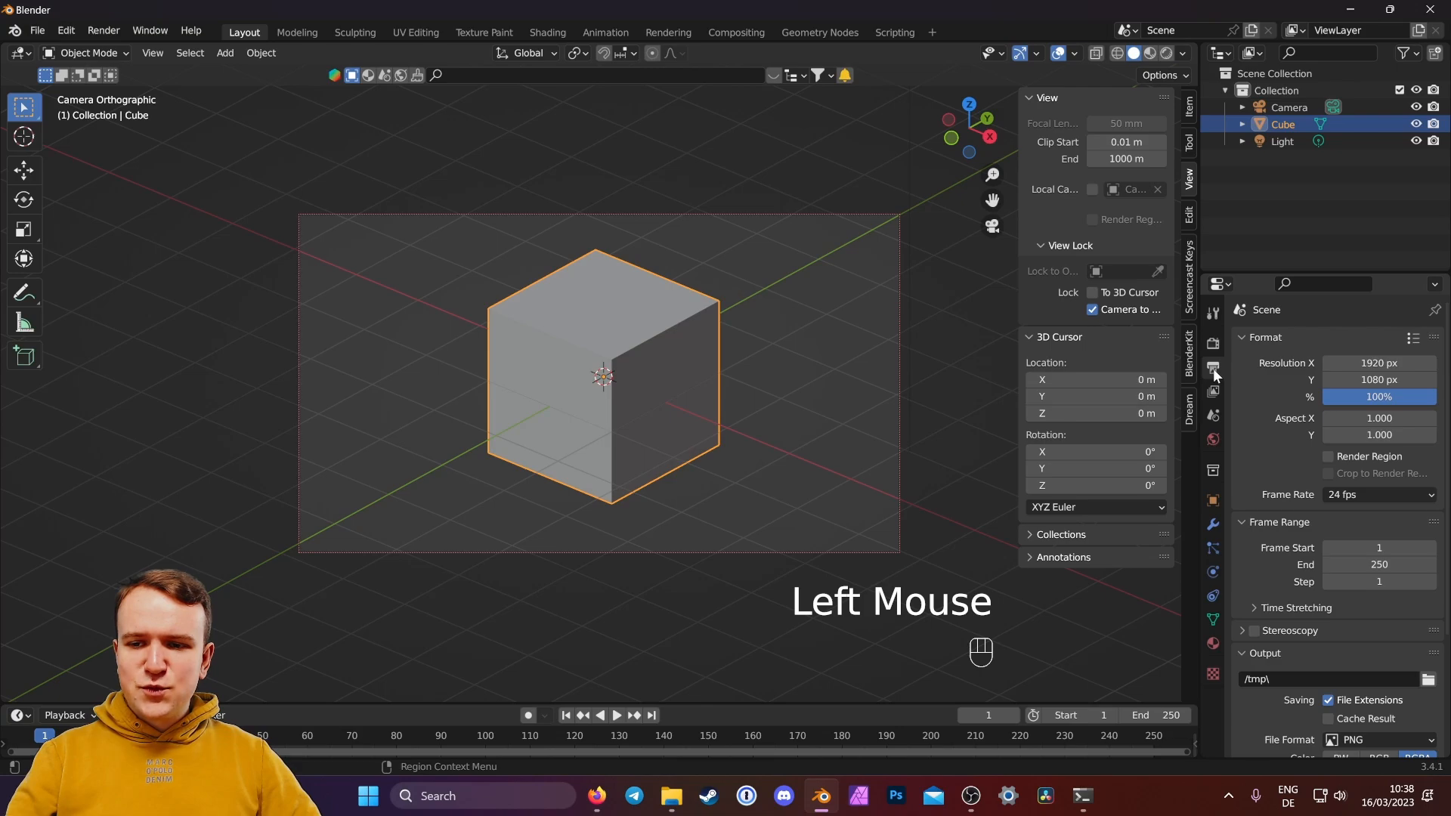
pyautogui.click(1370, 364)
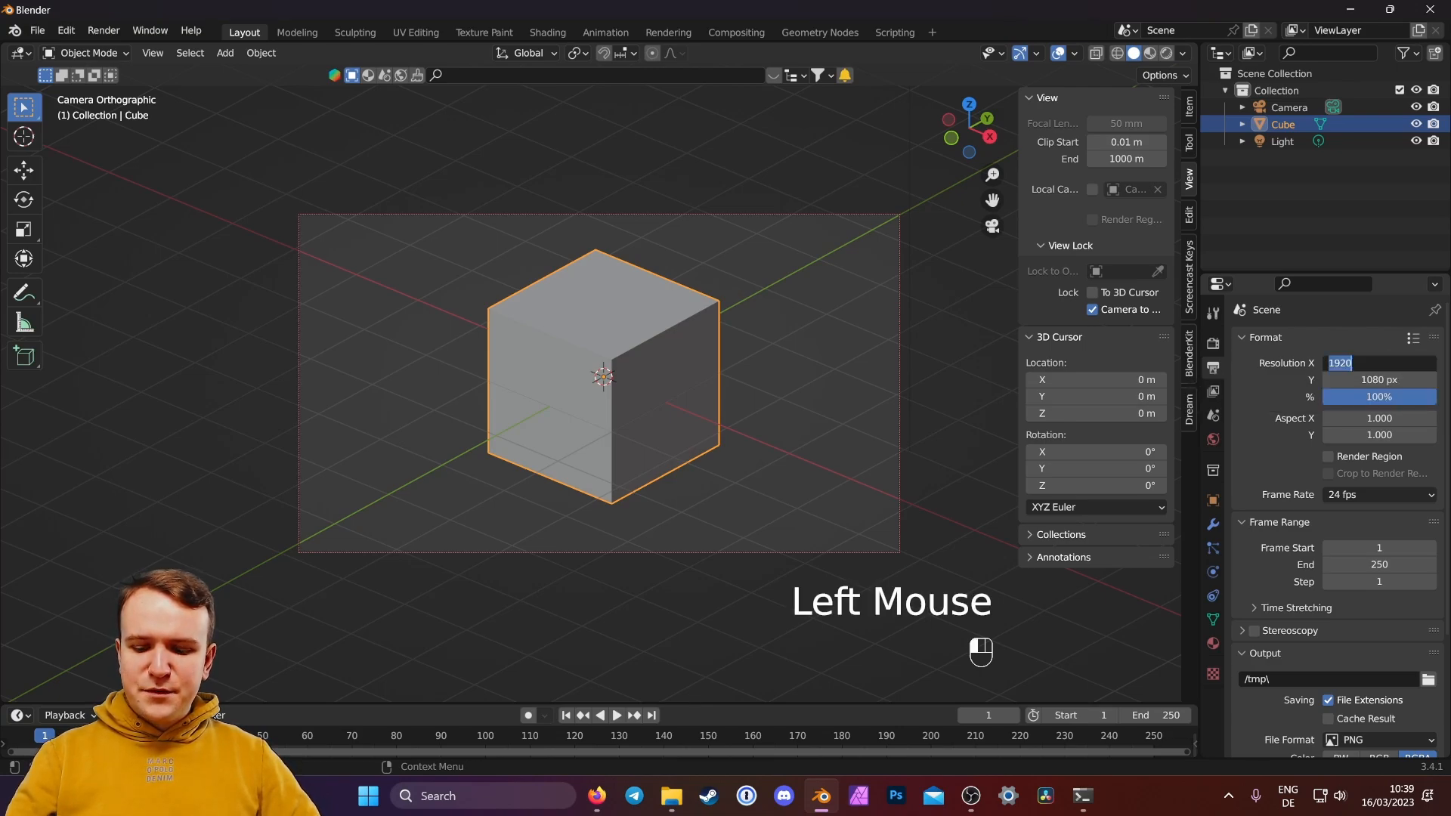
pyautogui.write('2048')
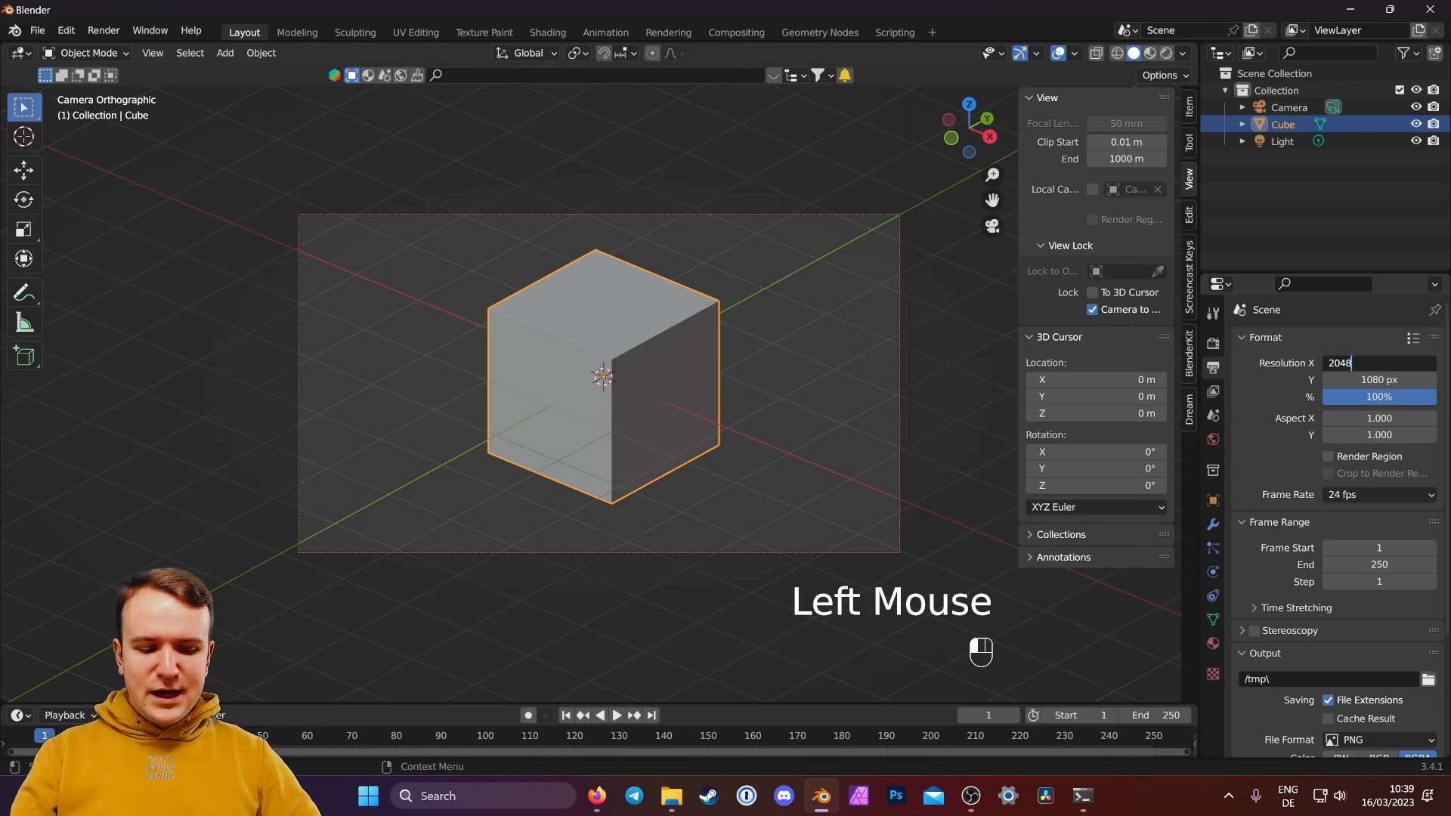
pyautogui.press('Tab')
pyautogui.write('2048')
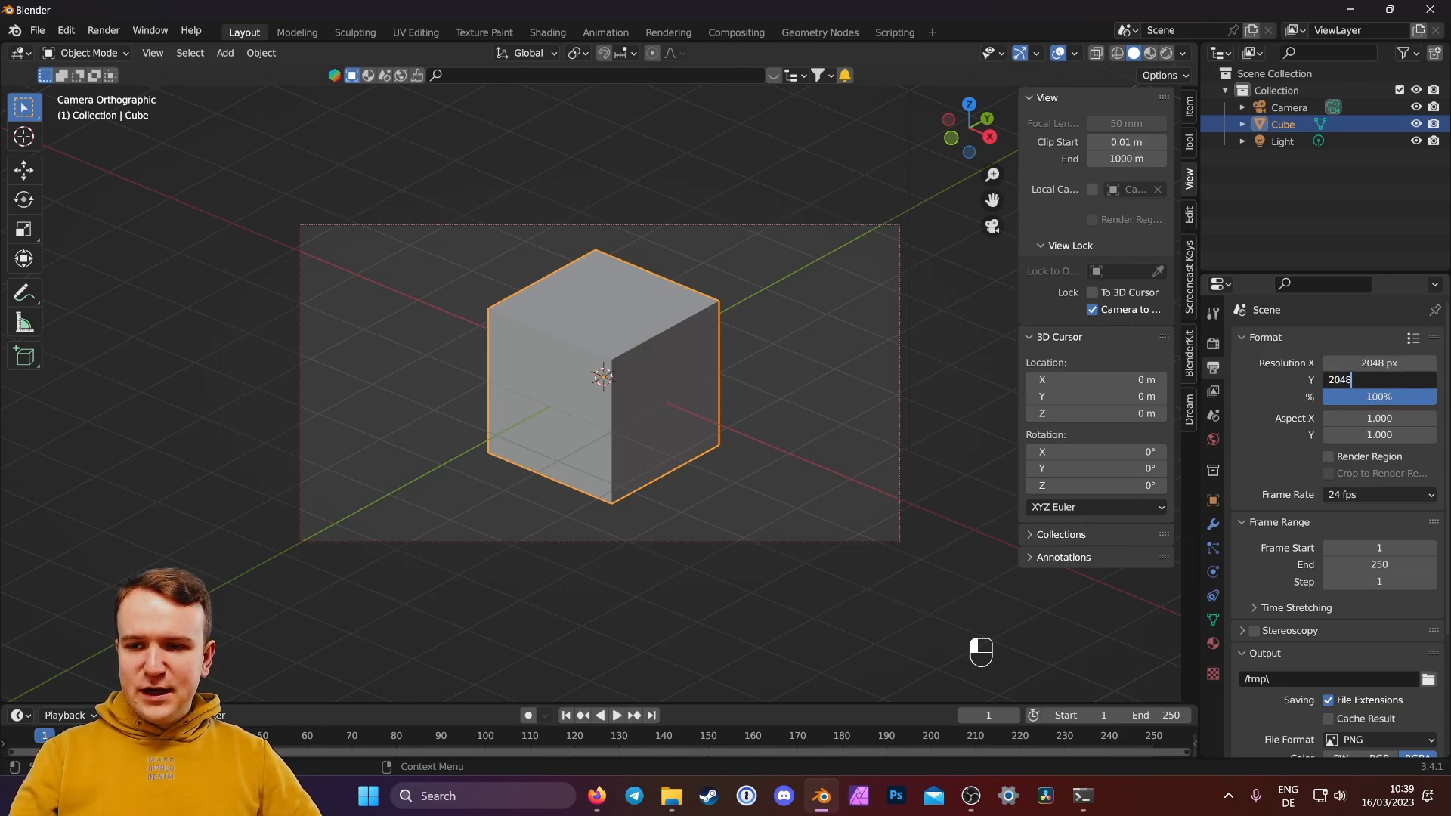
# Step: Apply the 2048 px vertical output resolution and delete the default cube
pyautogui.press('Return')
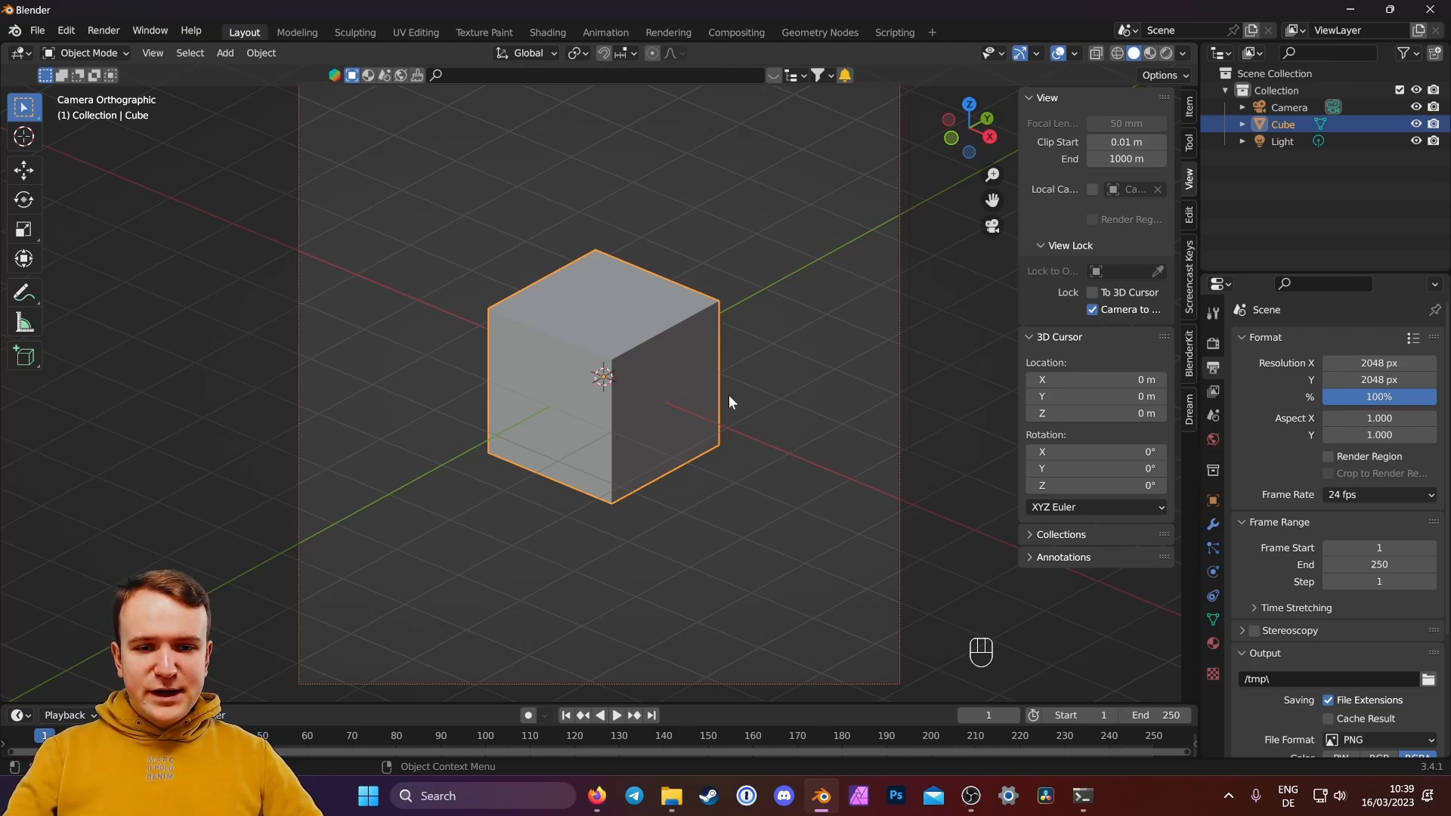
pyautogui.click(701, 392)
pyautogui.press('x')
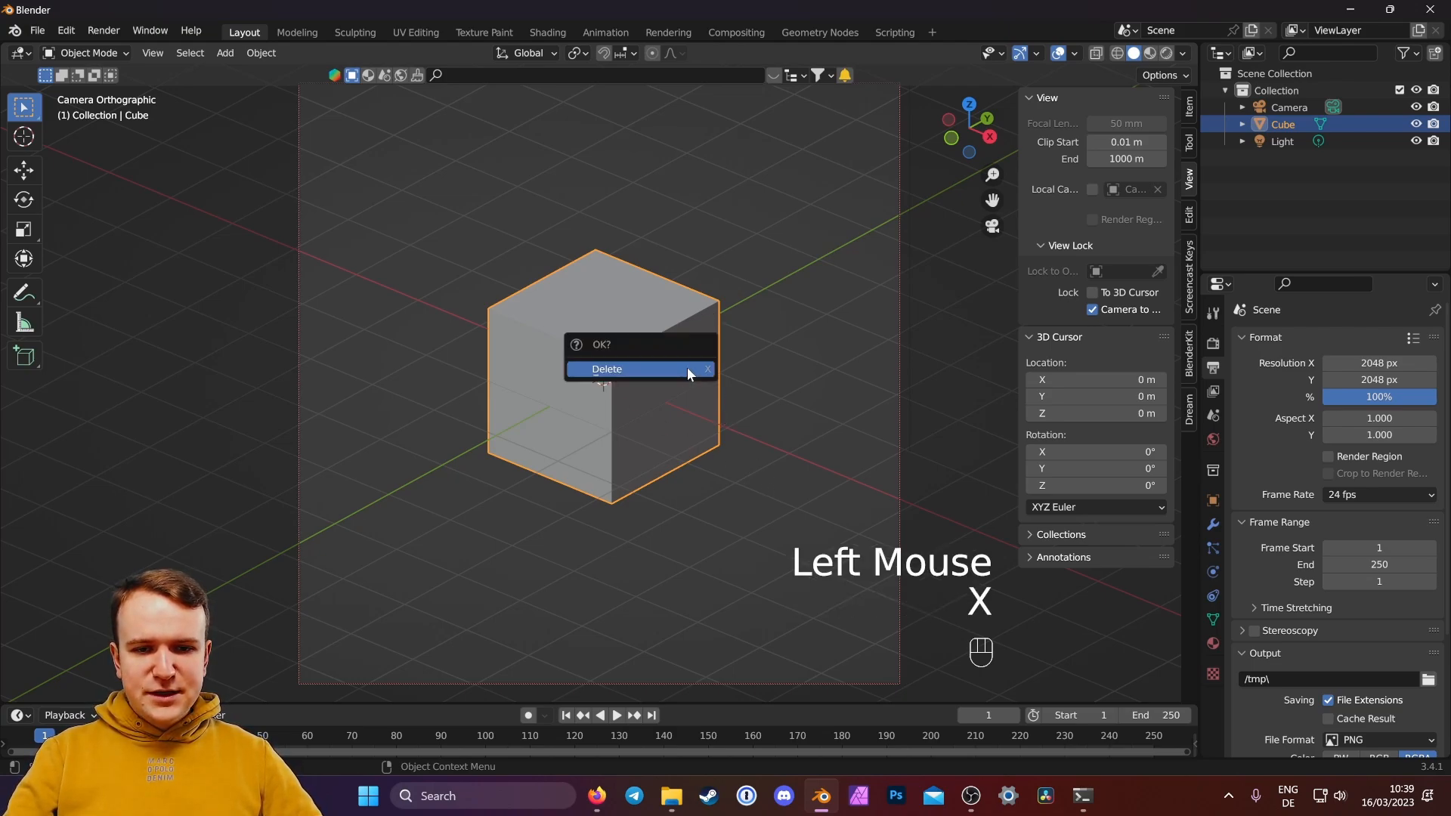
pyautogui.click(687, 367)
# Step: Add a plane mesh at the origin and scale it up by a factor of 8
pyautogui.hotkey('shift', 'a')
pyautogui.moveTo(600, 377)
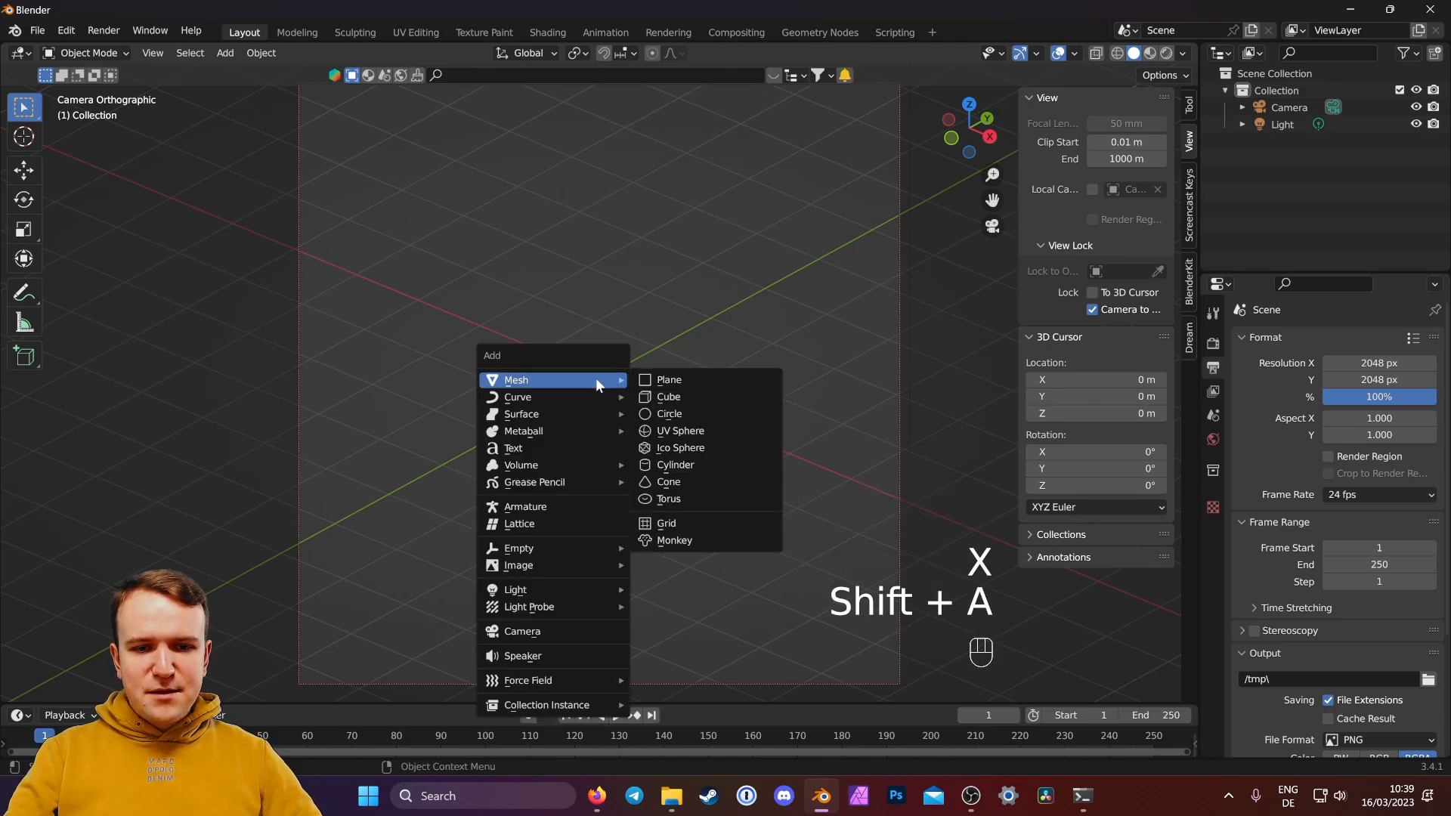
pyautogui.click(656, 379)
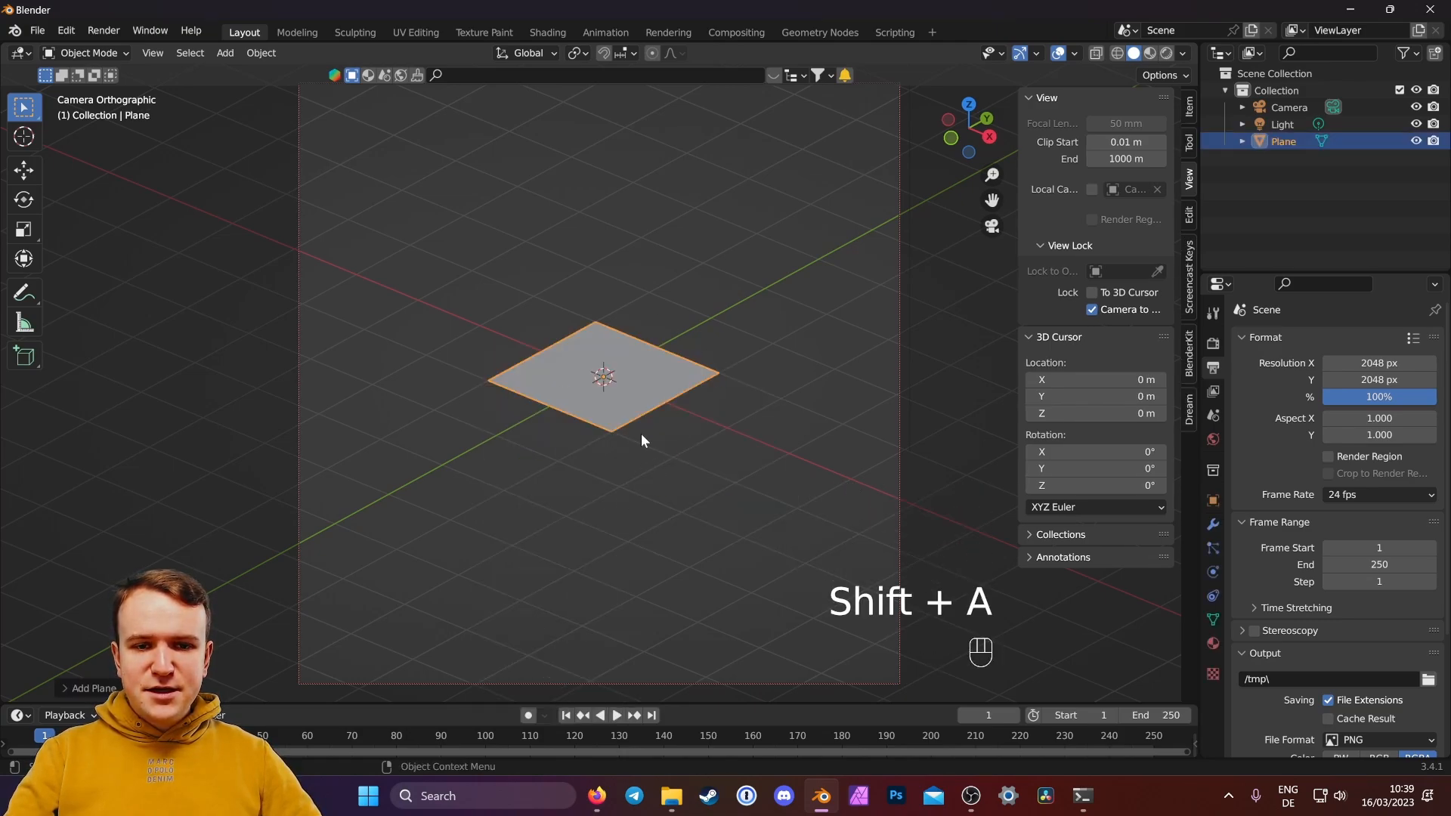
pyautogui.click(1188, 107)
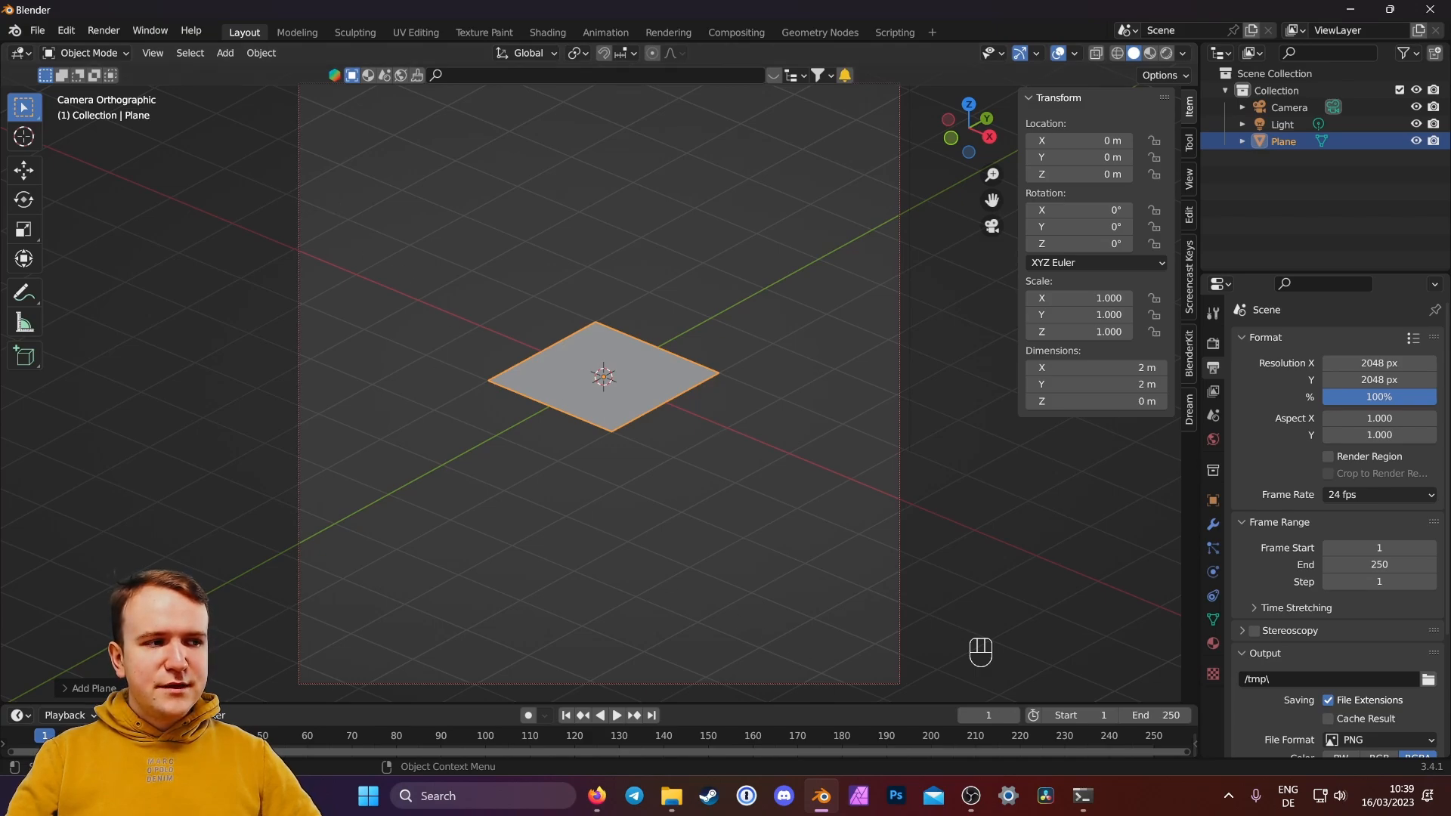
pyautogui.write('s')
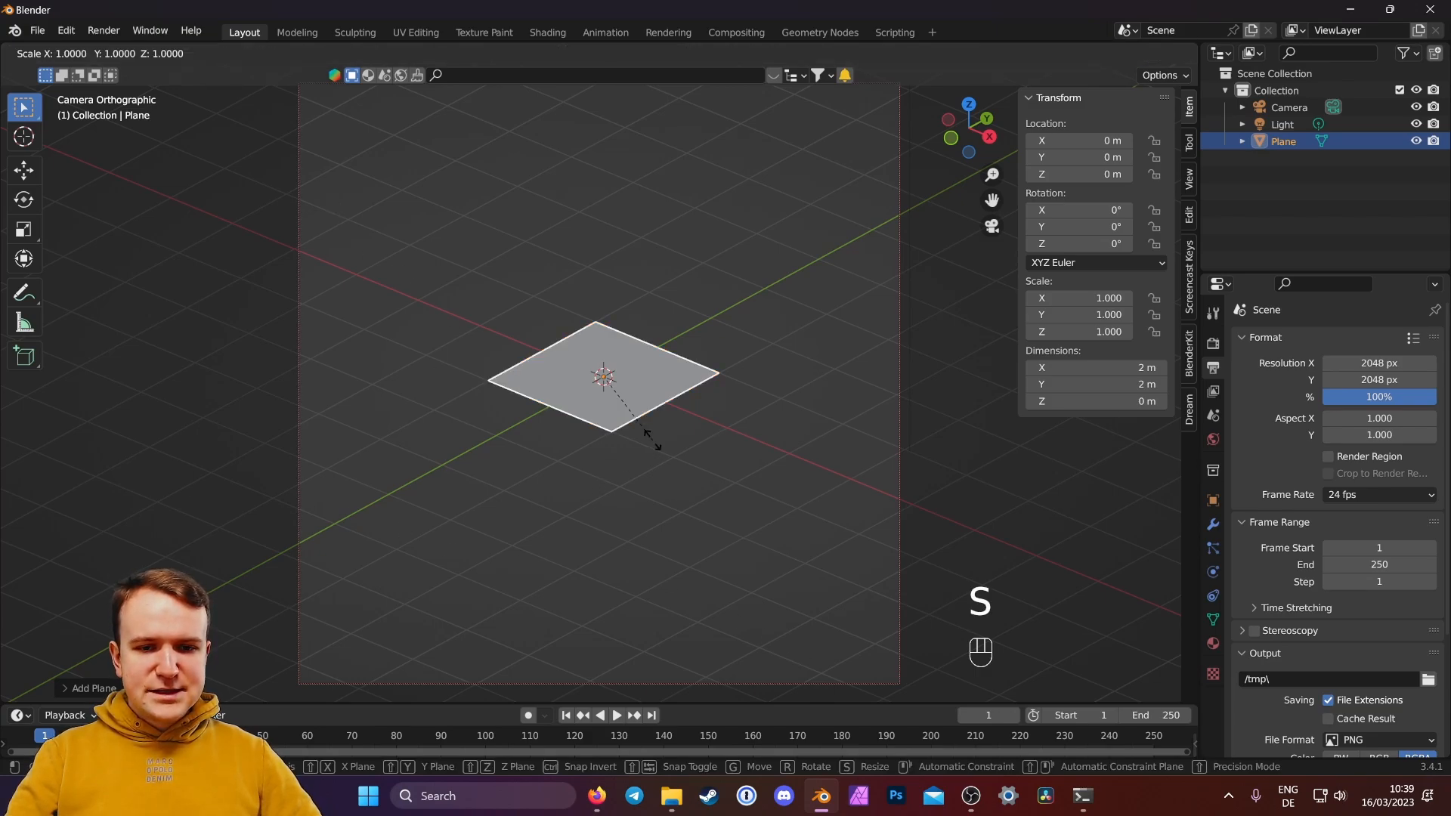
pyautogui.write('8')
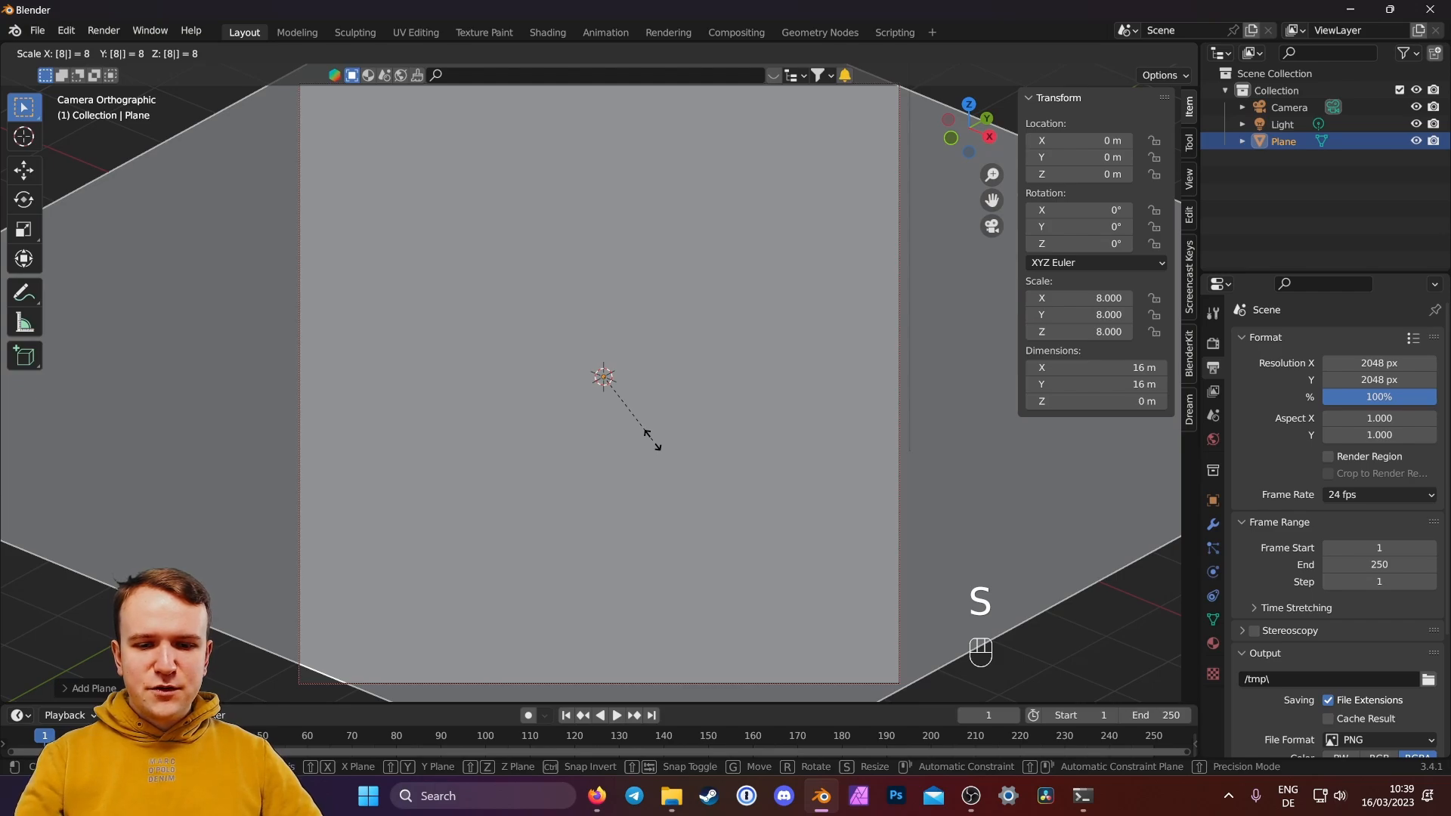
pyautogui.click(652, 440)
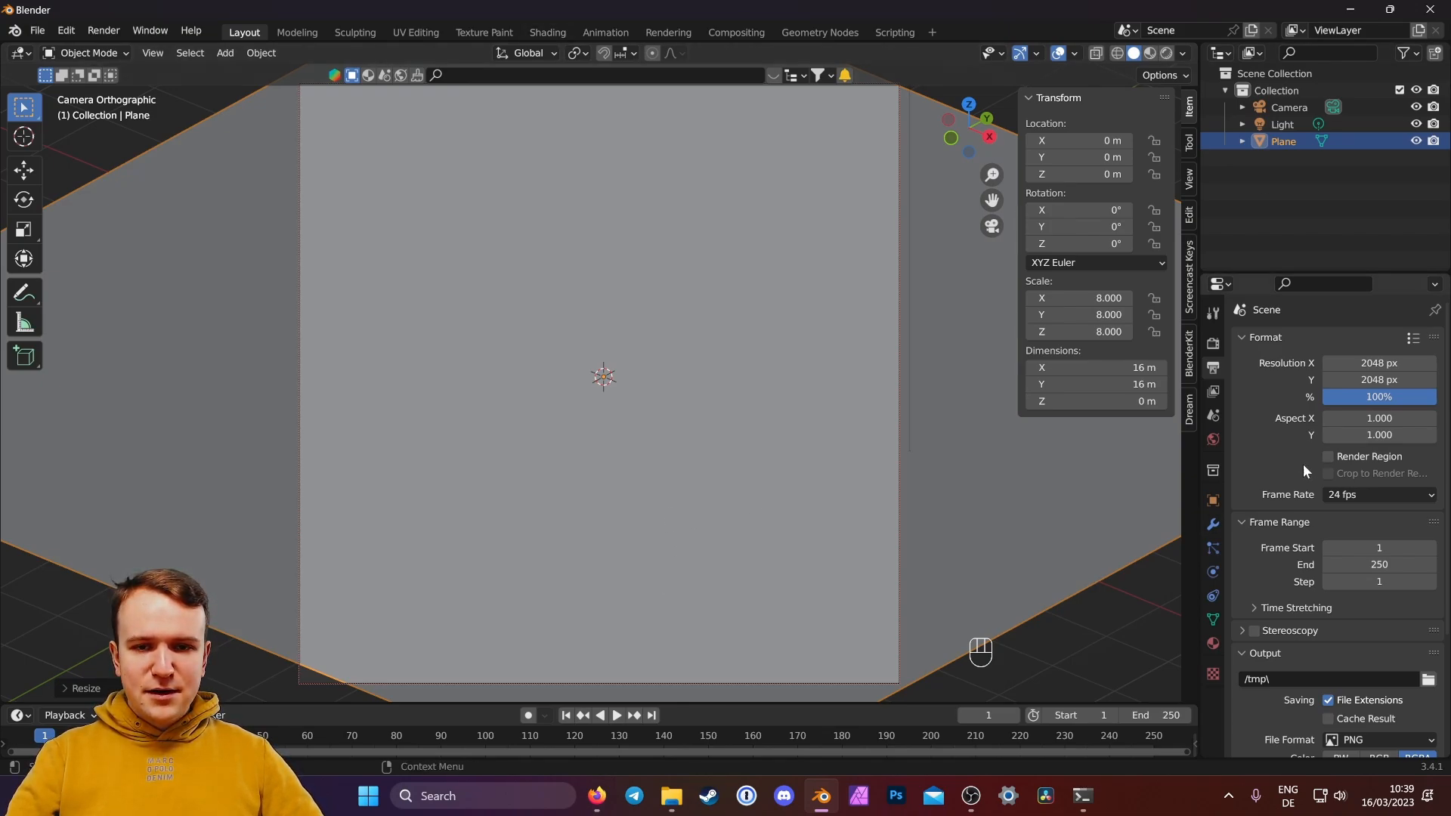
# Step: Add a Subdivision Surface modifier to the plane, using Simple subdivision with 4 viewport levels and 4 render levels
pyautogui.click(1212, 523)
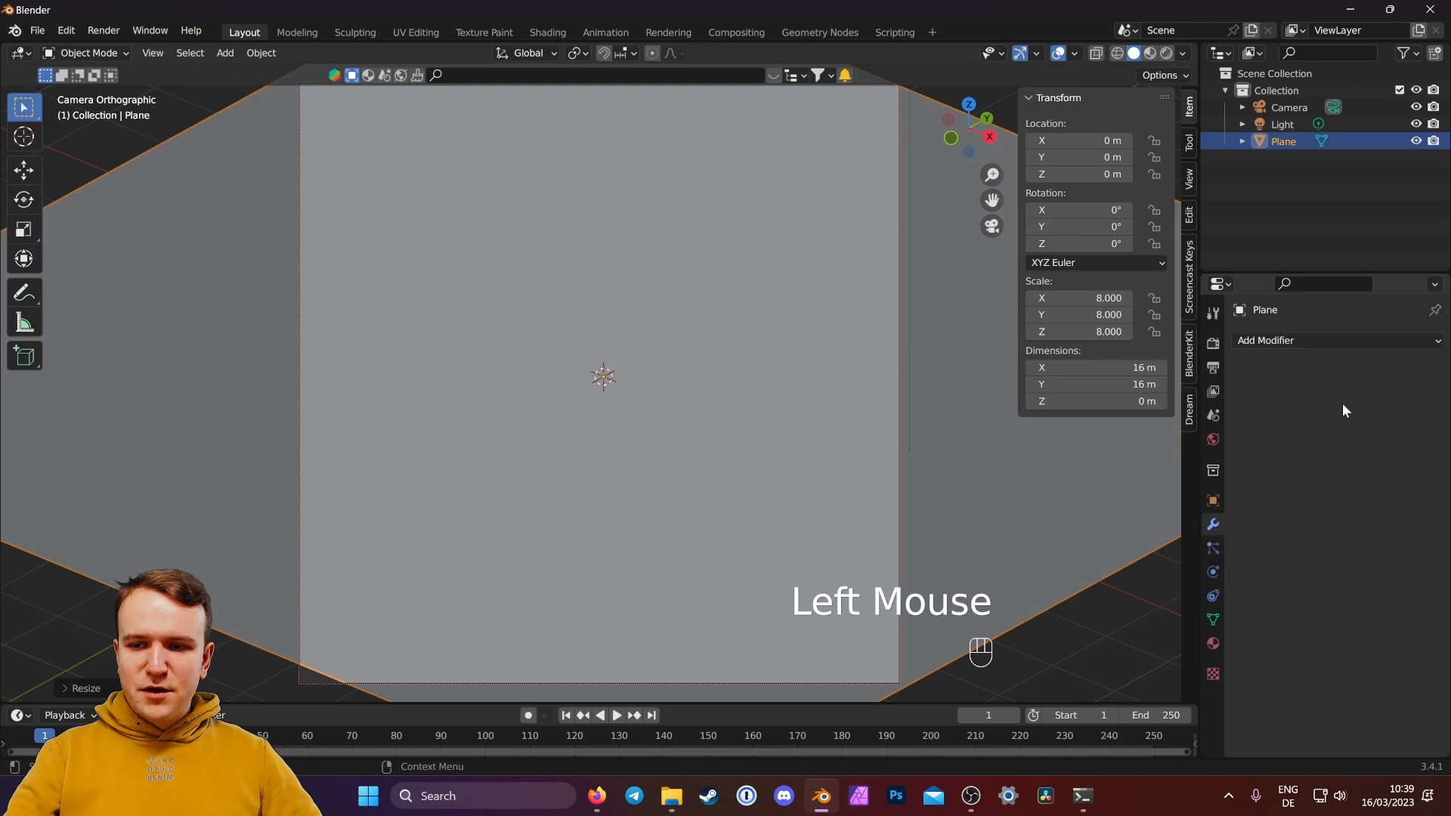
pyautogui.click(1328, 340)
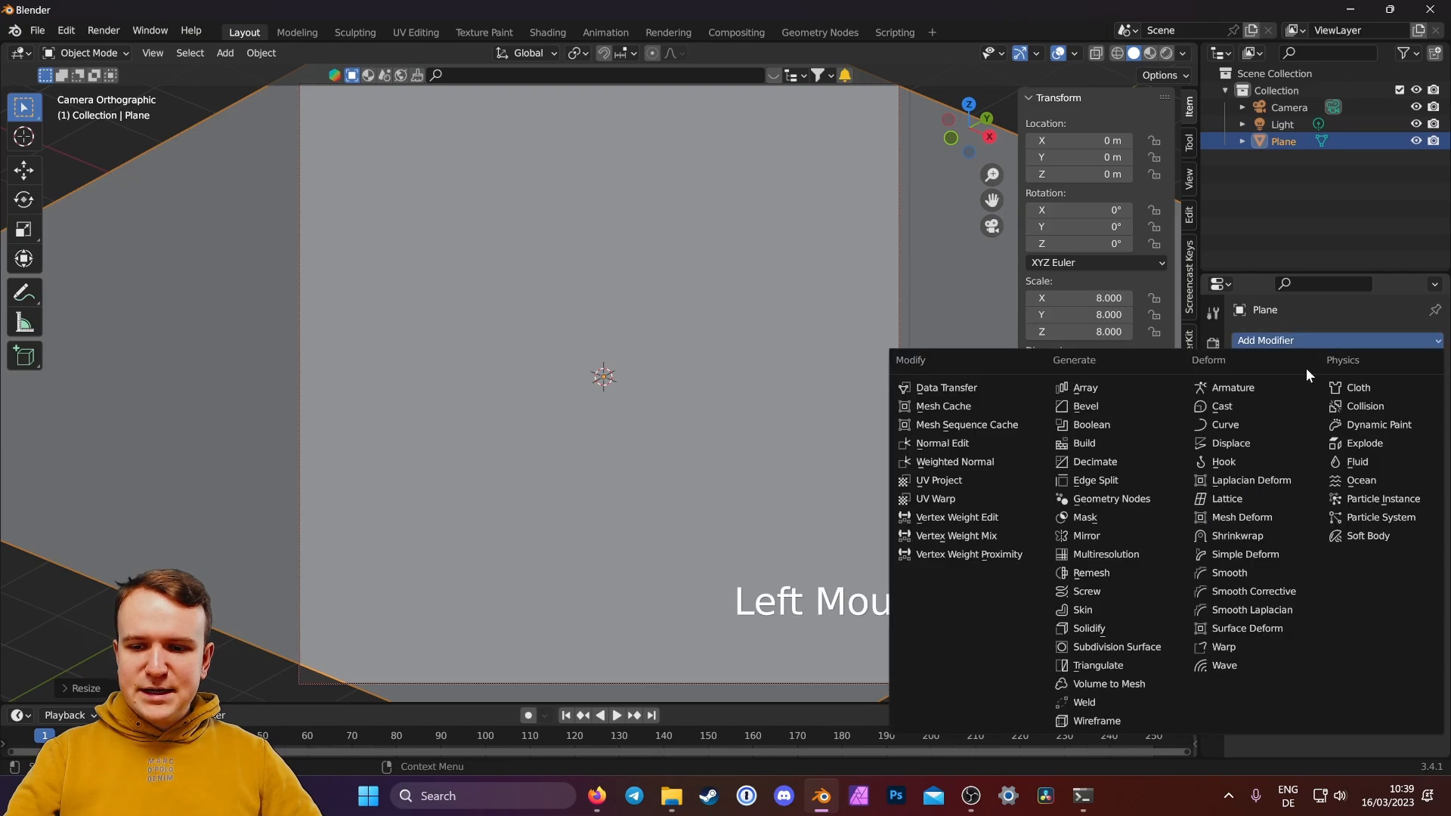
pyautogui.click(1147, 650)
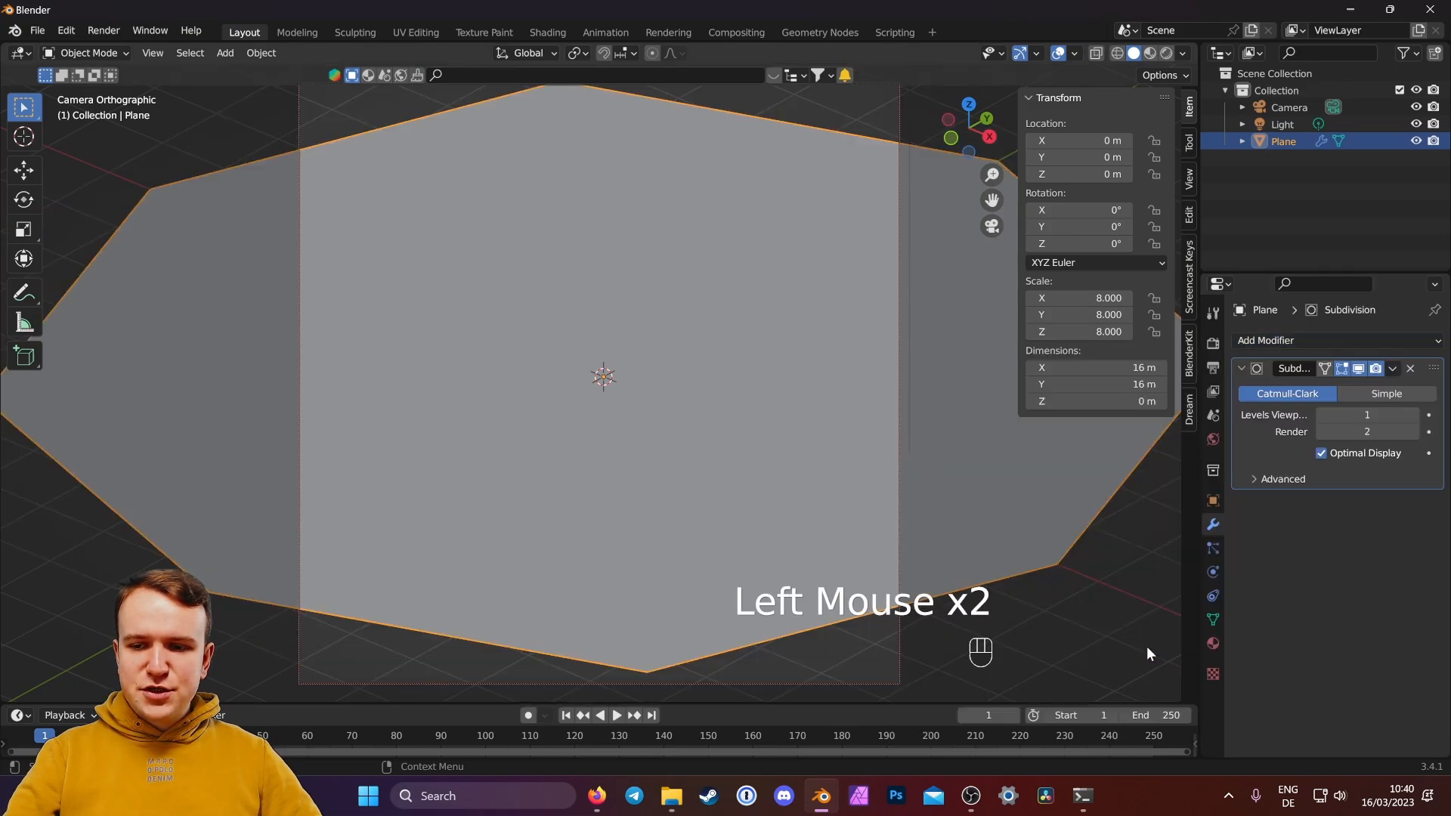
pyautogui.click(1354, 414)
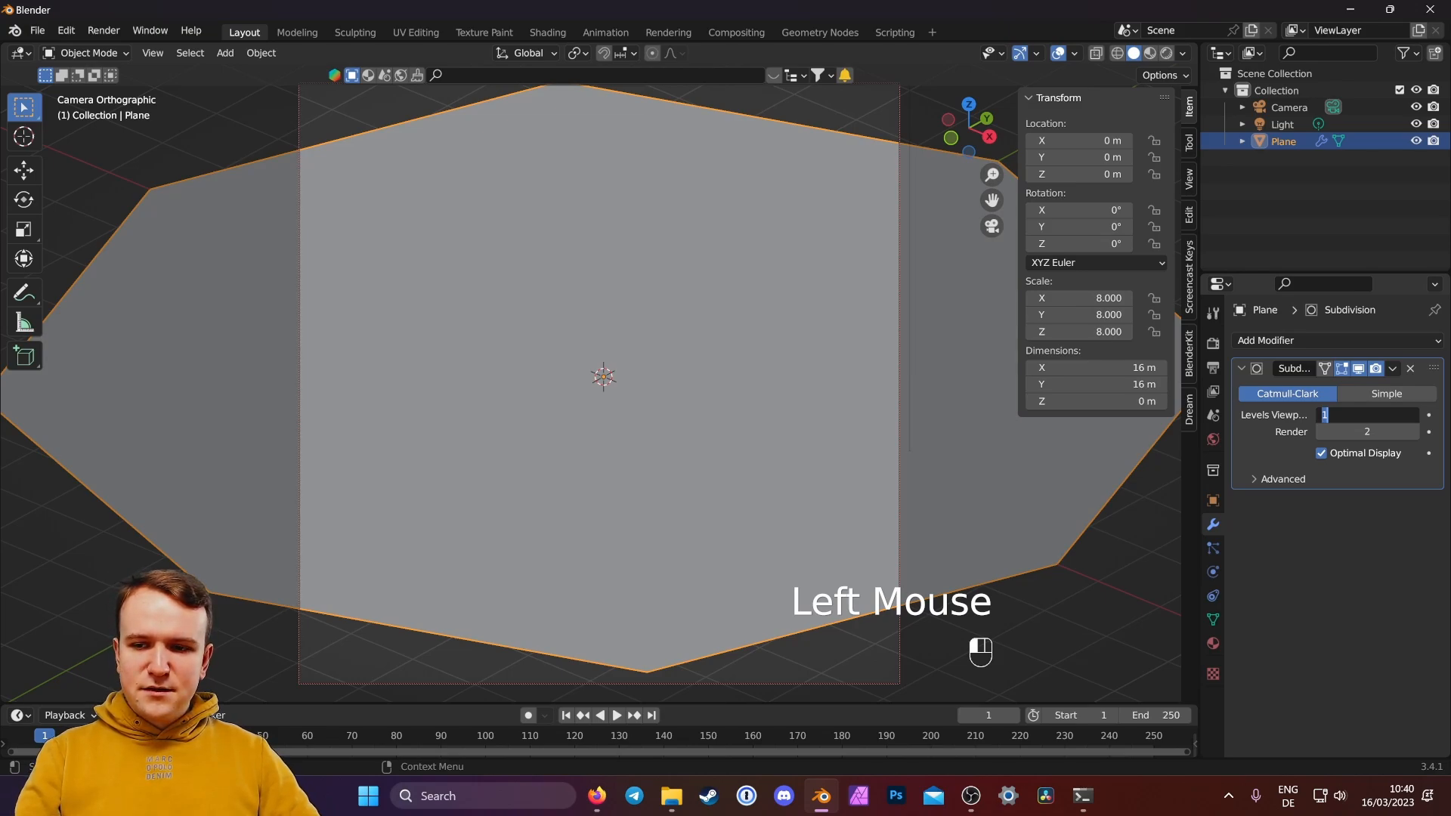
pyautogui.write('4')
pyautogui.press('Tab')
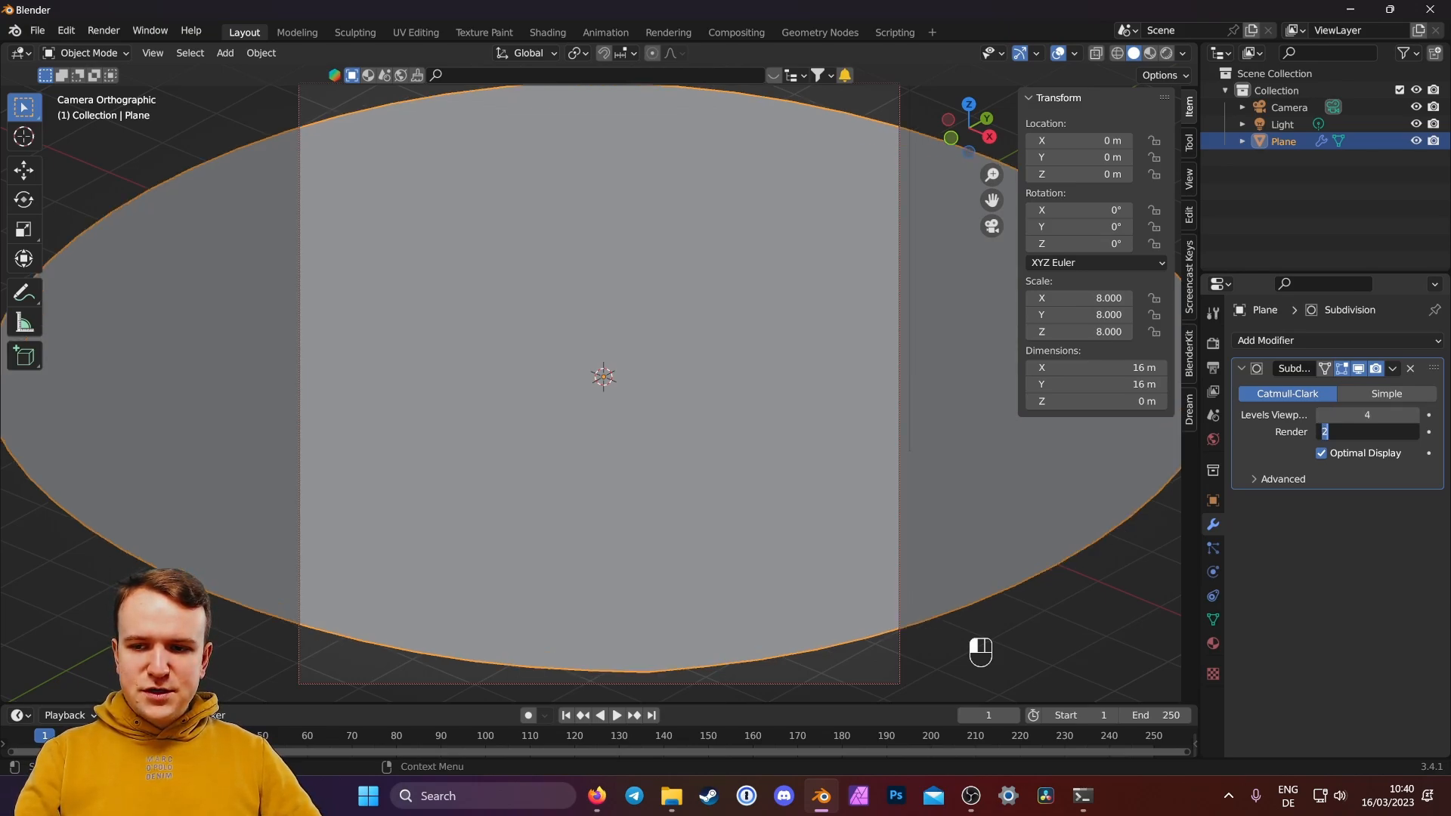
pyautogui.write('4')
pyautogui.press('Return')
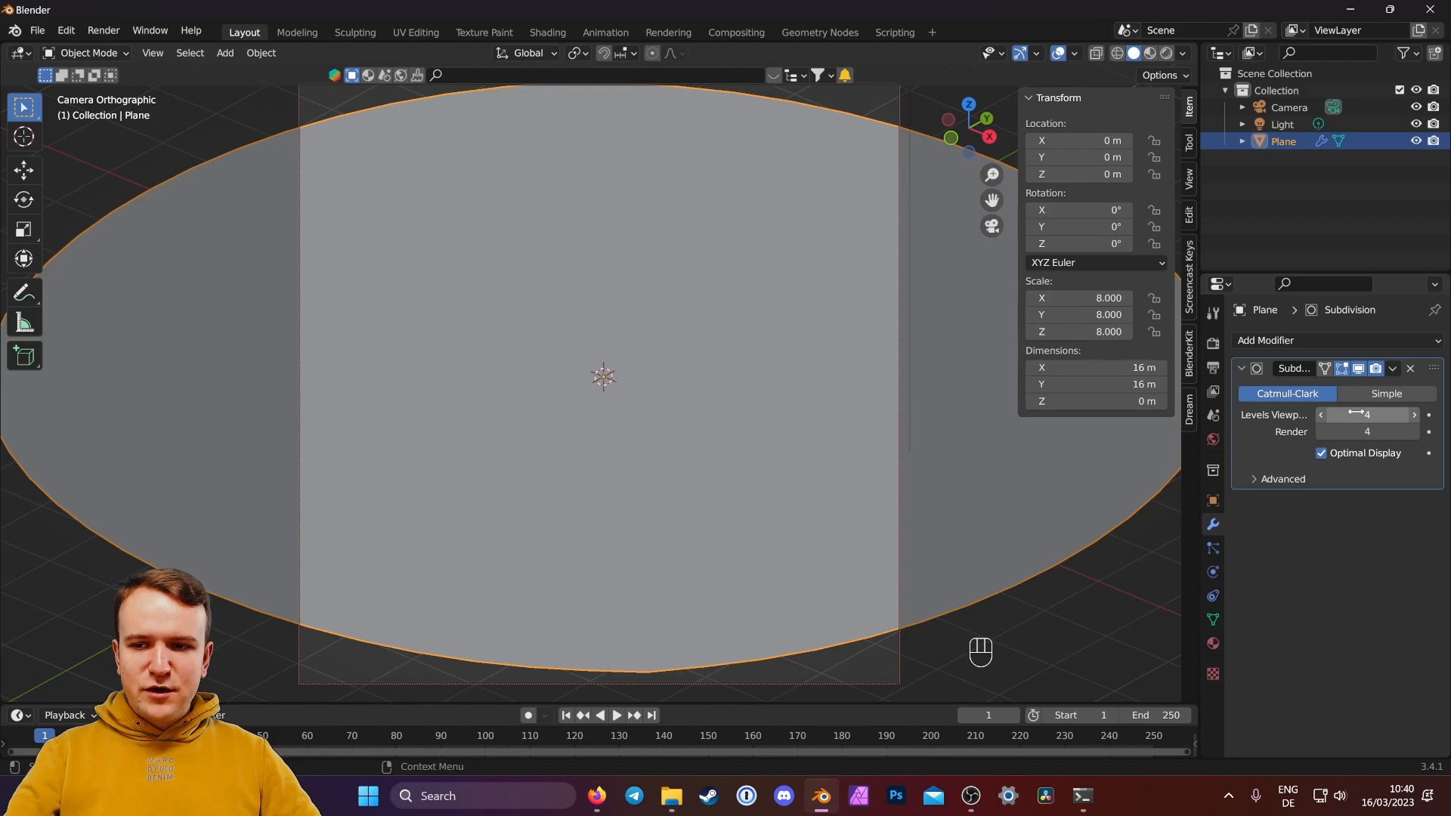
pyautogui.click(1377, 396)
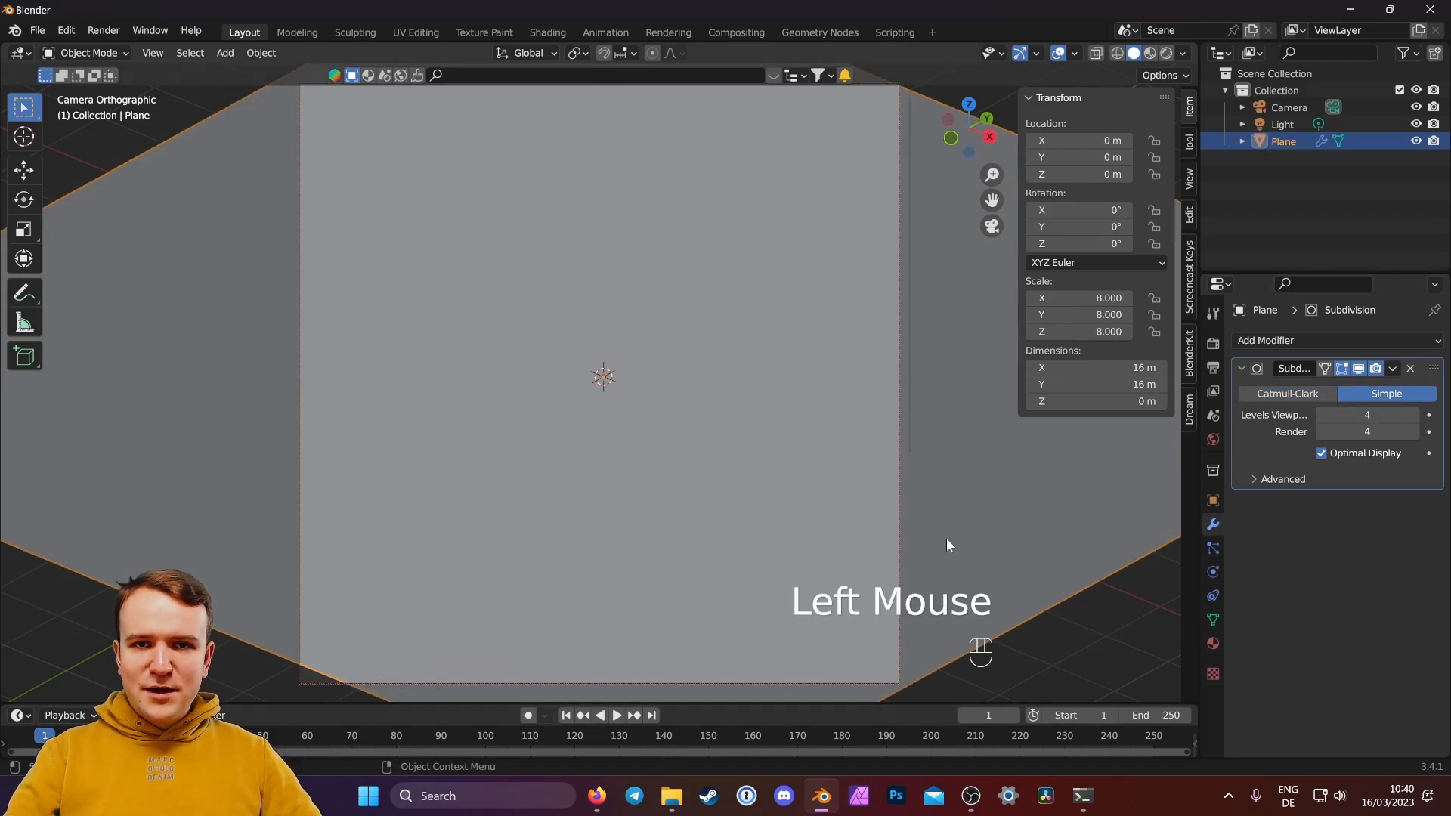
# Step: Add a Wireframe modifier to the plane with a thickness of 0.003 m, and deselect the plane
pyautogui.click(1343, 342)
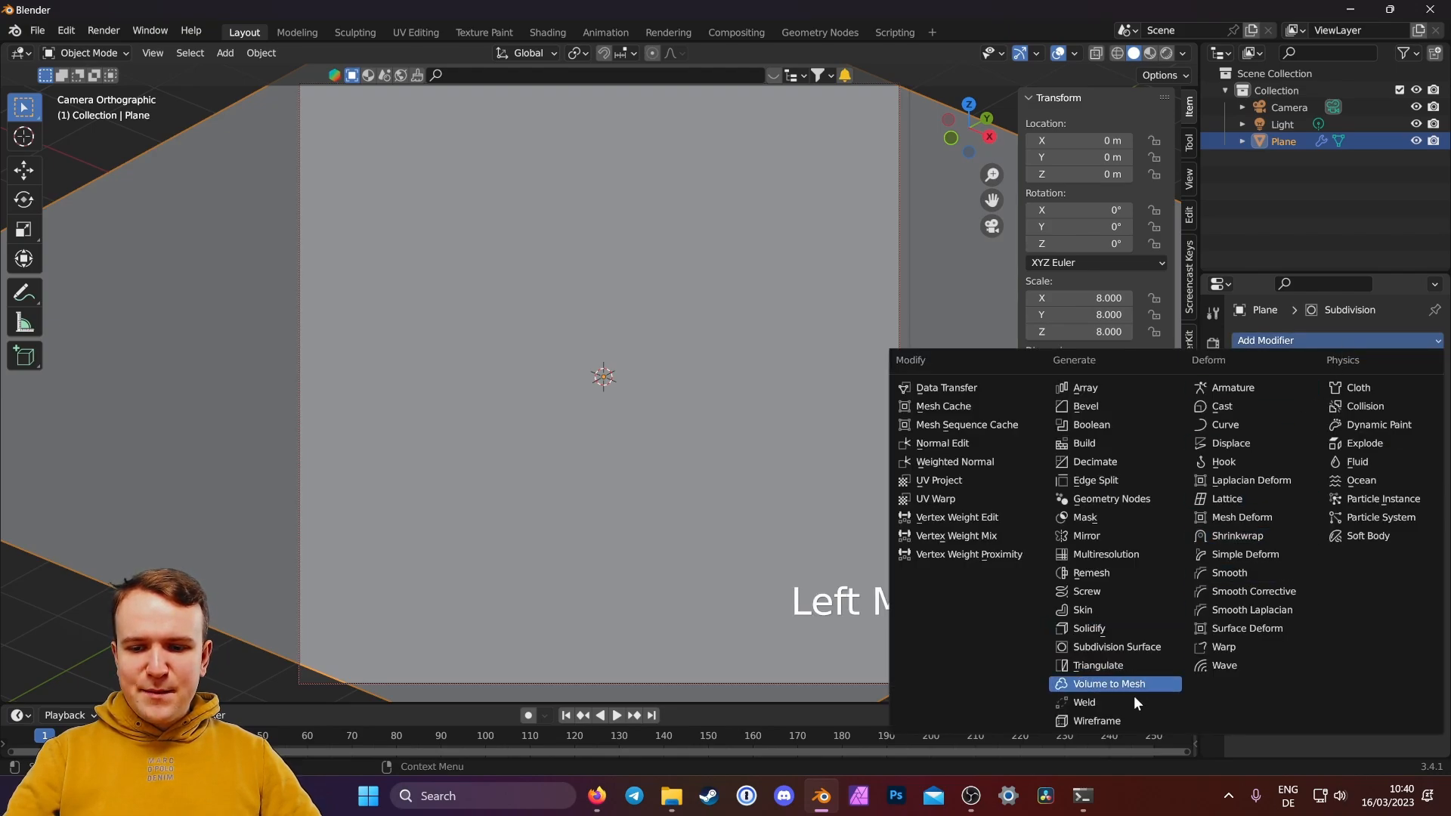
pyautogui.click(1127, 718)
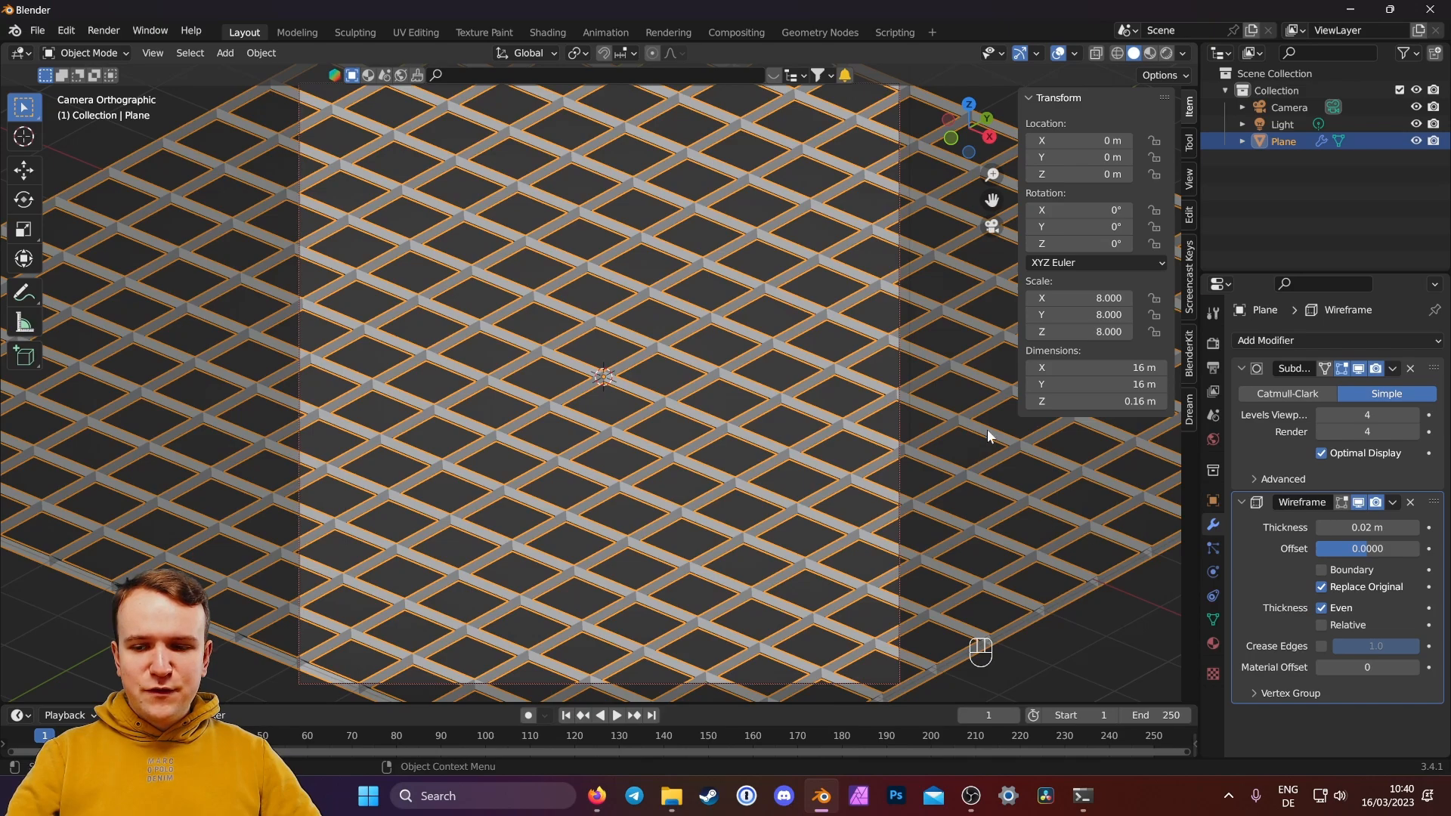
pyautogui.click(1322, 529)
pyautogui.click(1321, 528)
pyautogui.click(1321, 529)
pyautogui.click(1322, 529)
pyautogui.click(1322, 529)
pyautogui.click(1322, 529)
pyautogui.click(1322, 529)
pyautogui.click(1321, 529)
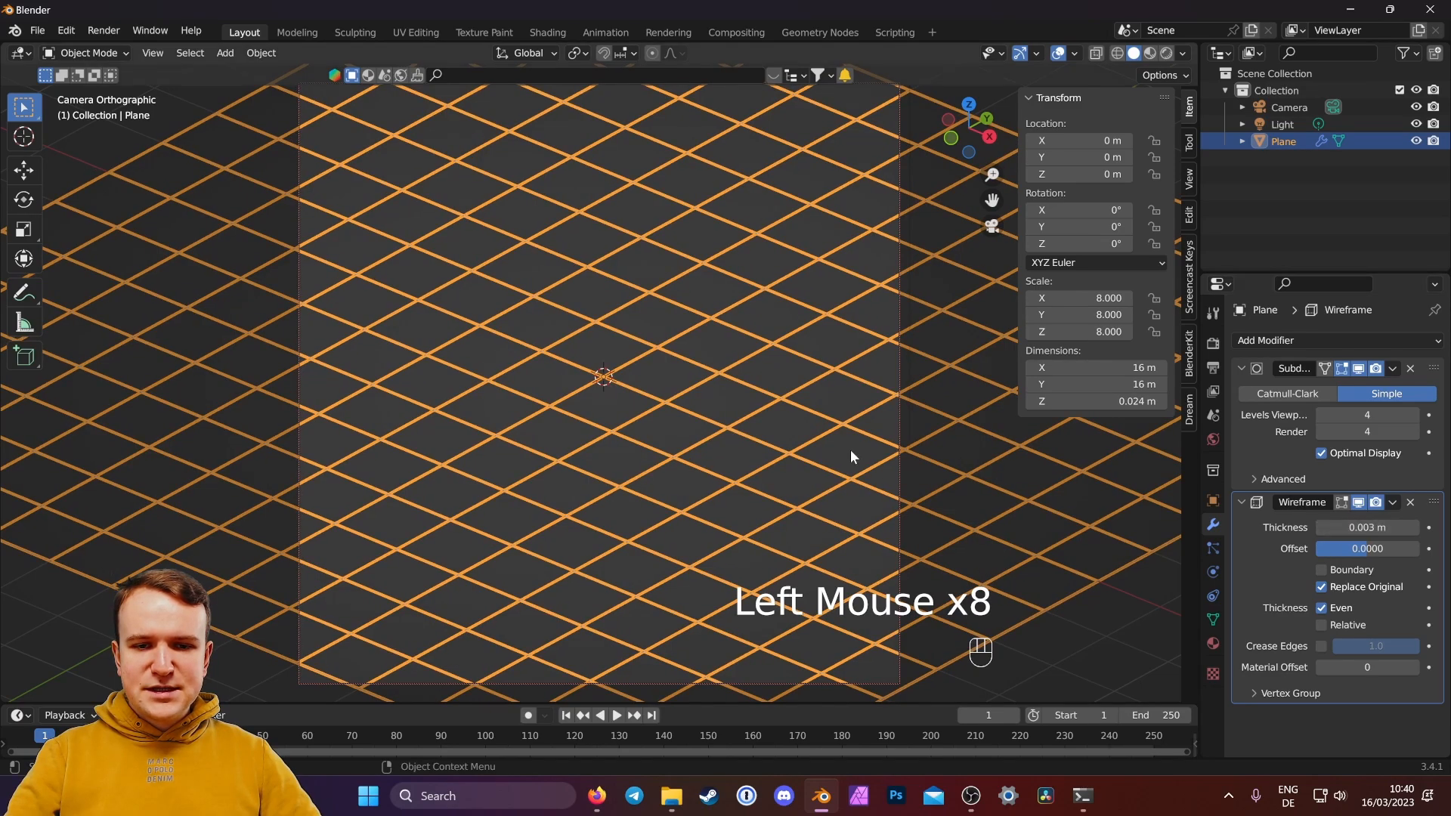
pyautogui.click(1092, 678)
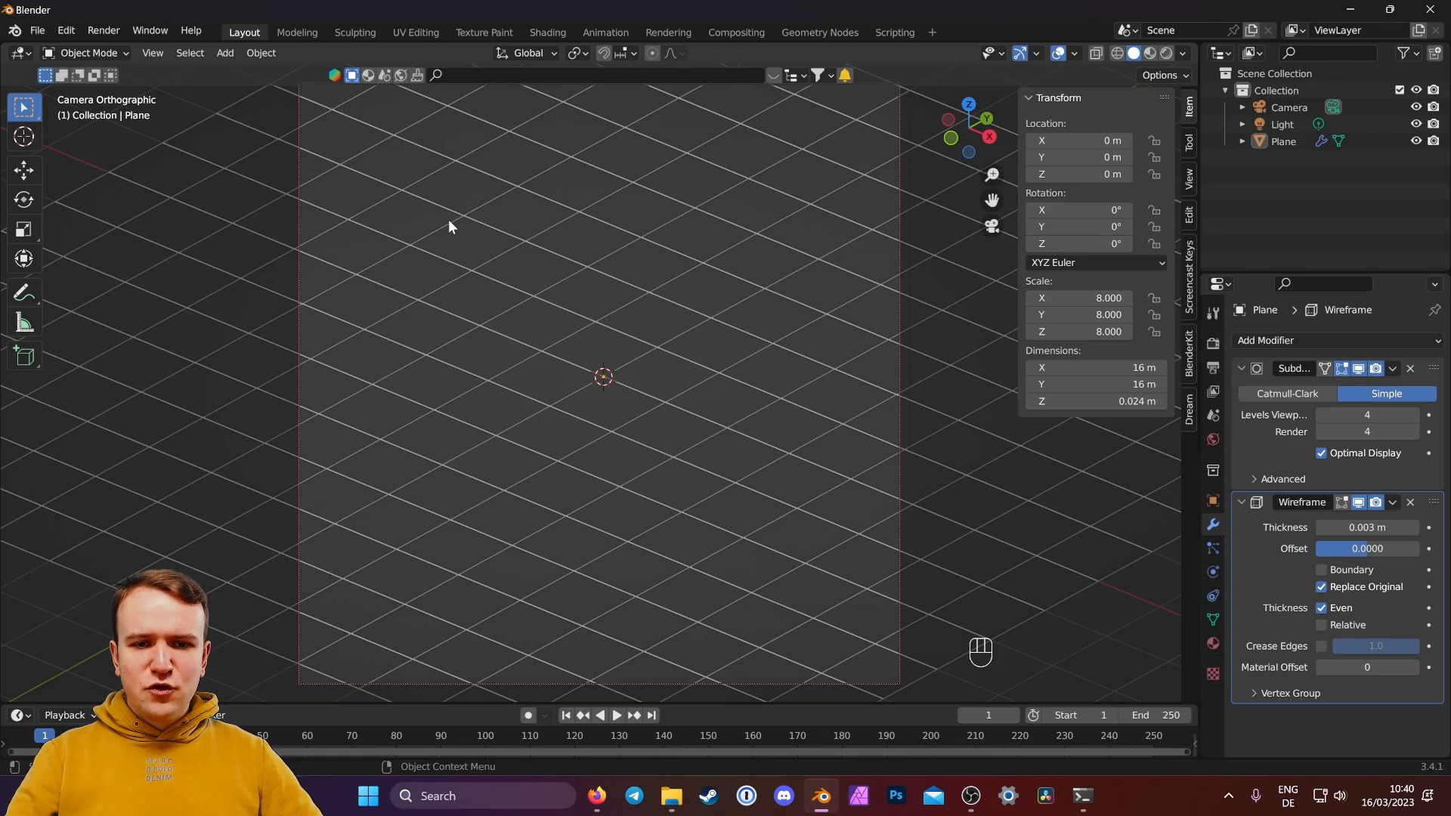
# Step: Exclude the grid plane from renders while keeping it in the viewport, and deselect it
pyautogui.click(1278, 143)
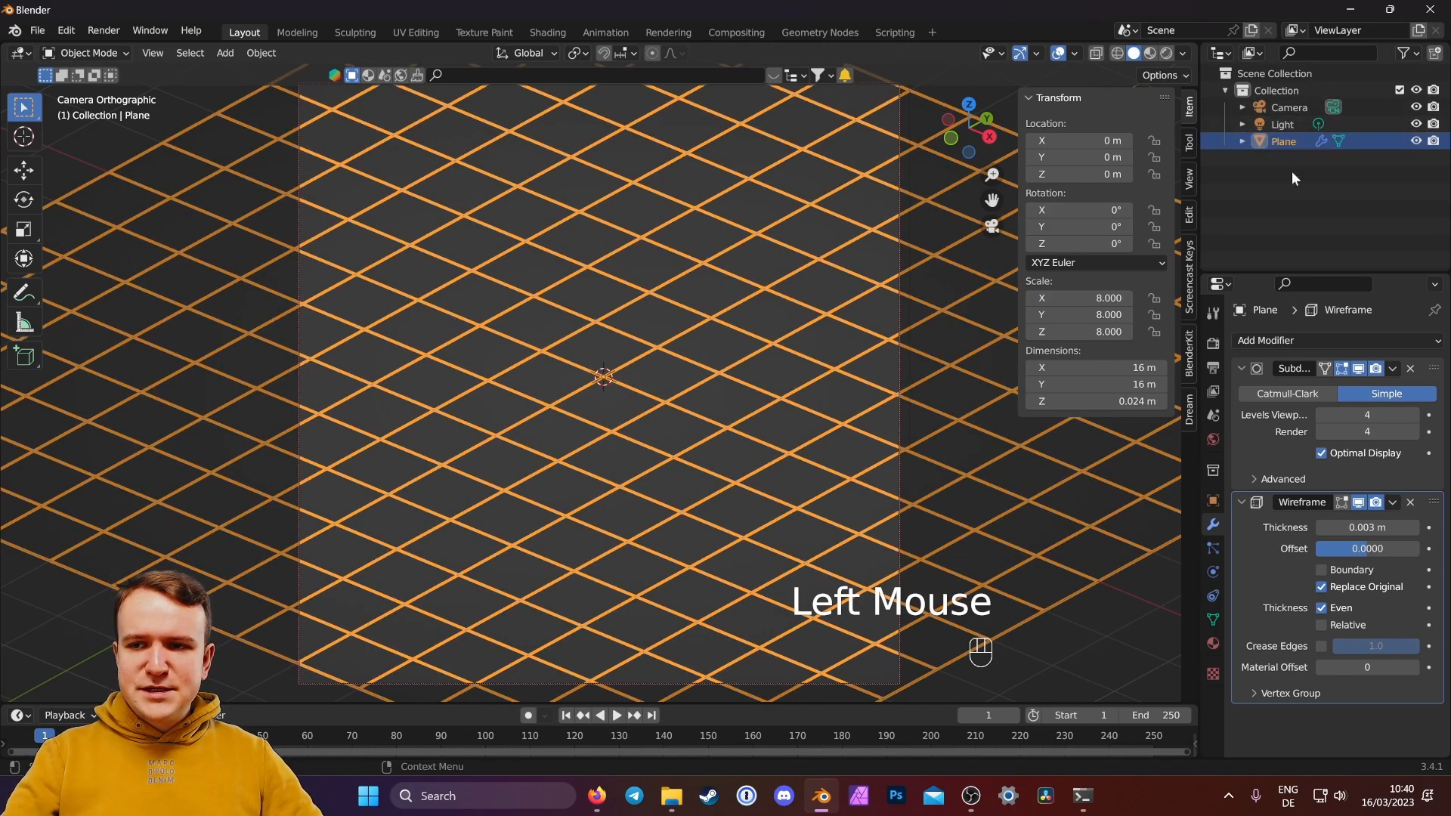
pyautogui.click(1433, 142)
pyautogui.click(653, 395)
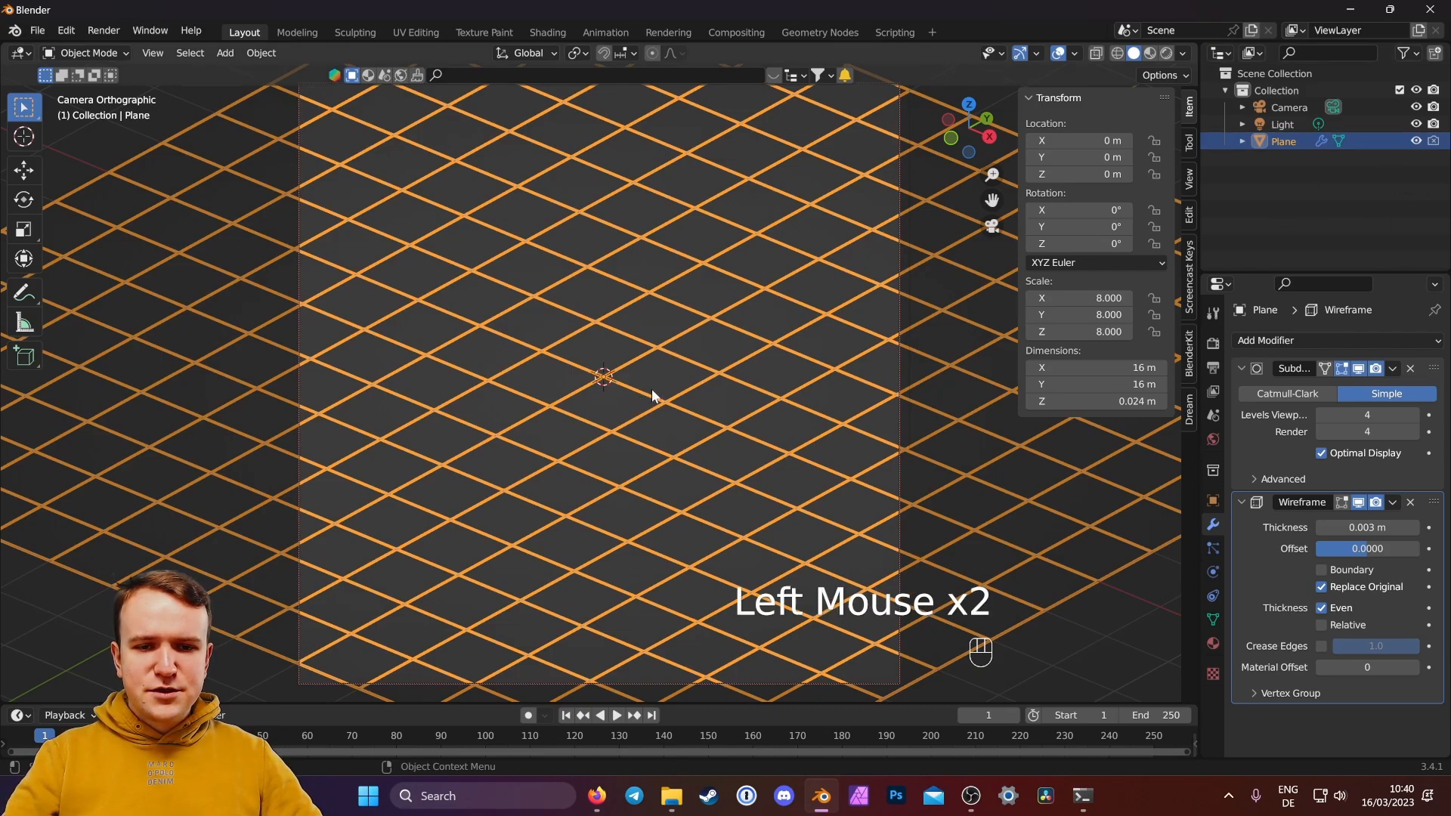
pyautogui.click(681, 385)
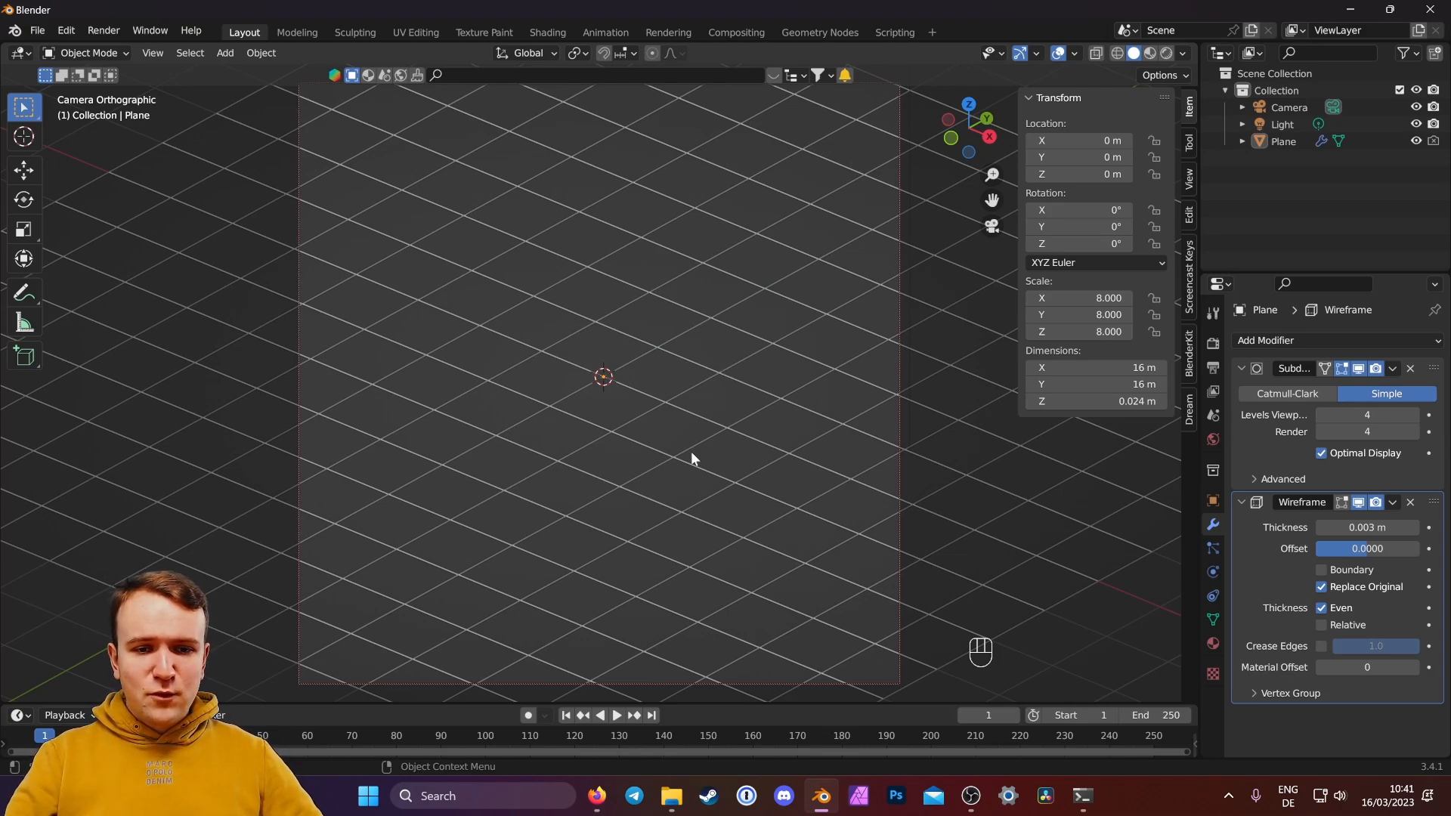
# Step: Add a cube mesh at the origin and move it up 1 m along Z to rest on the grid
pyautogui.hotkey('shift', 'a')
pyautogui.moveTo(650, 390)
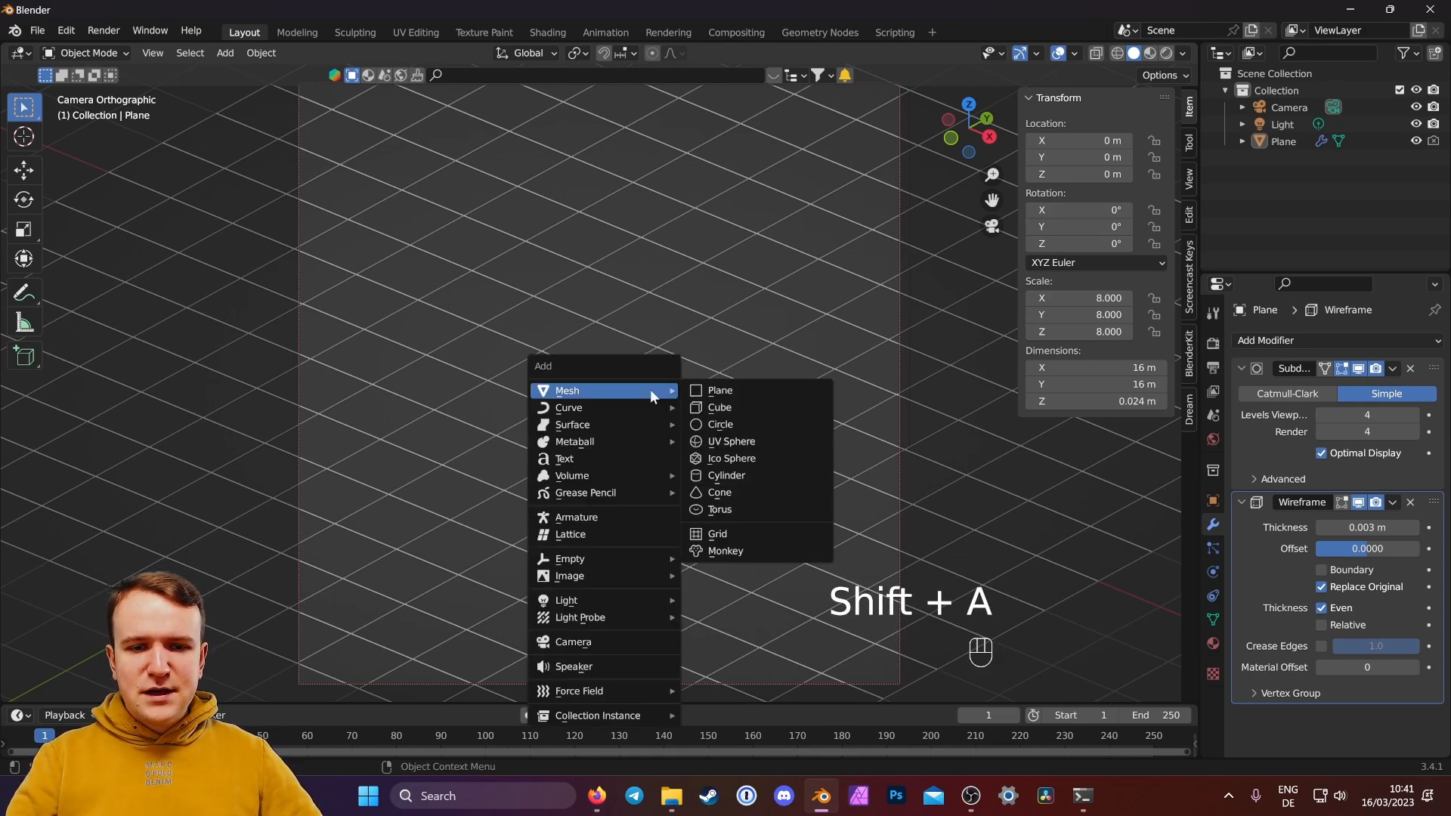
pyautogui.click(723, 409)
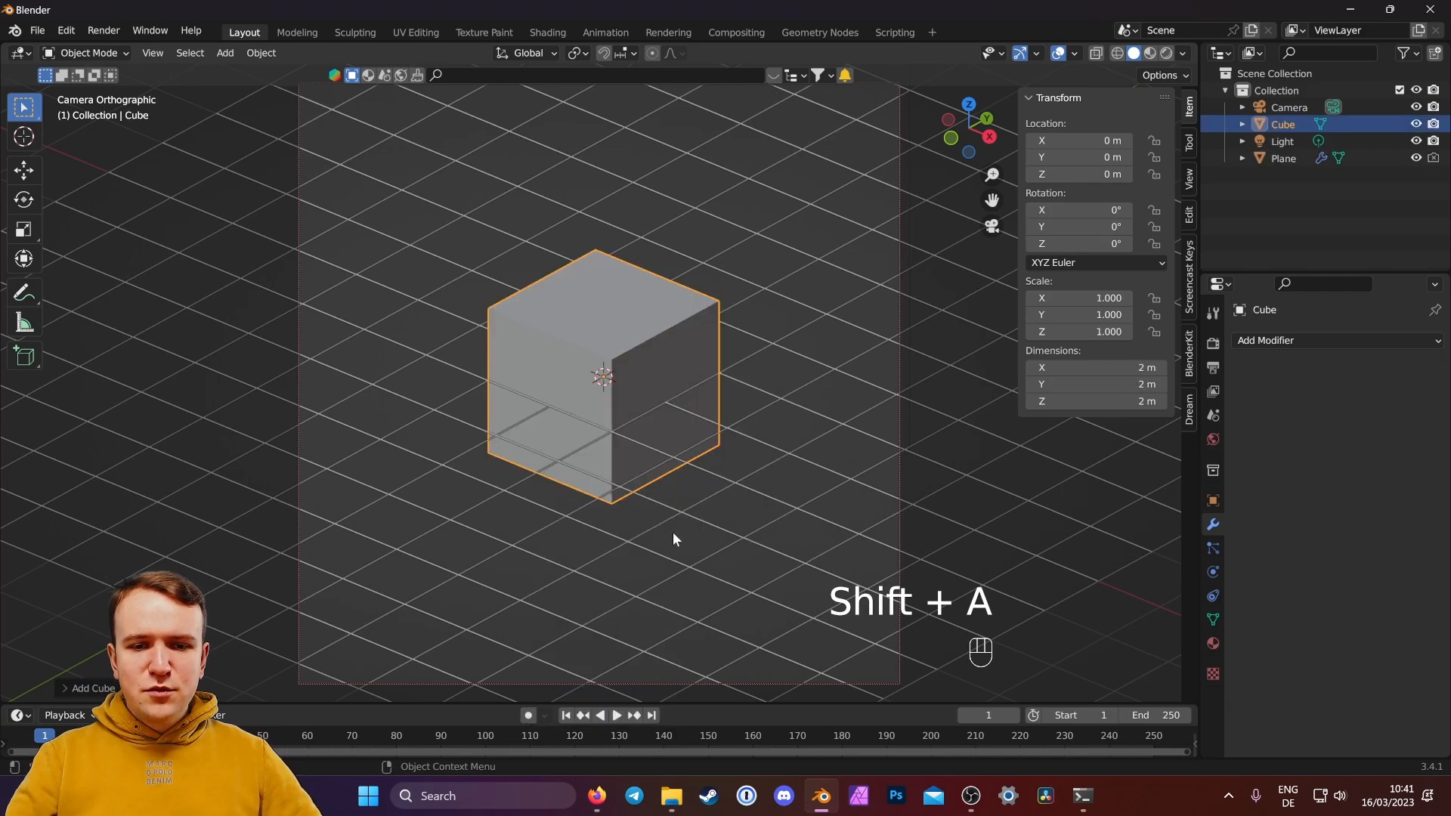
pyautogui.write('g')
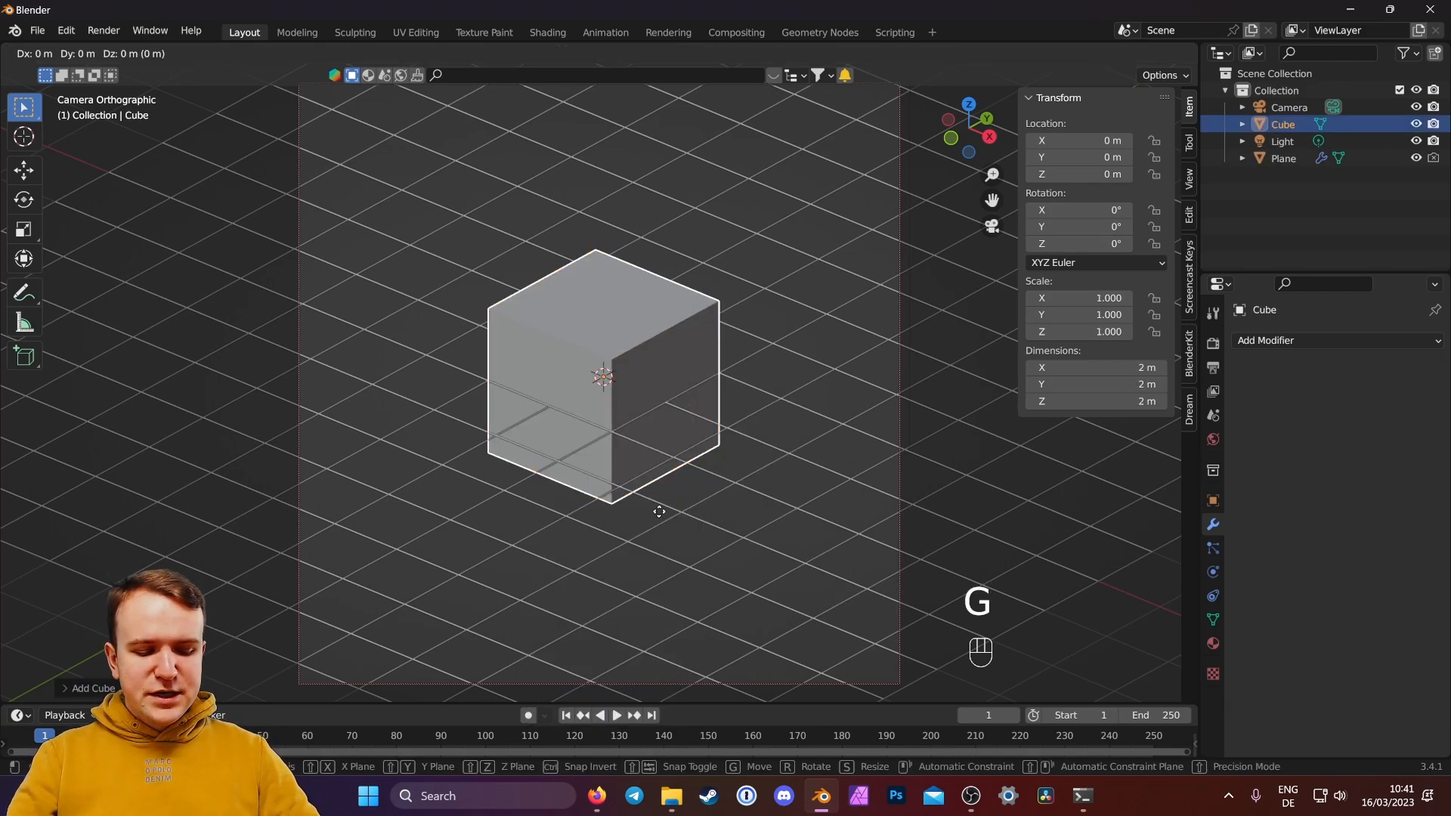
pyautogui.write('z1')
pyautogui.click(659, 512)
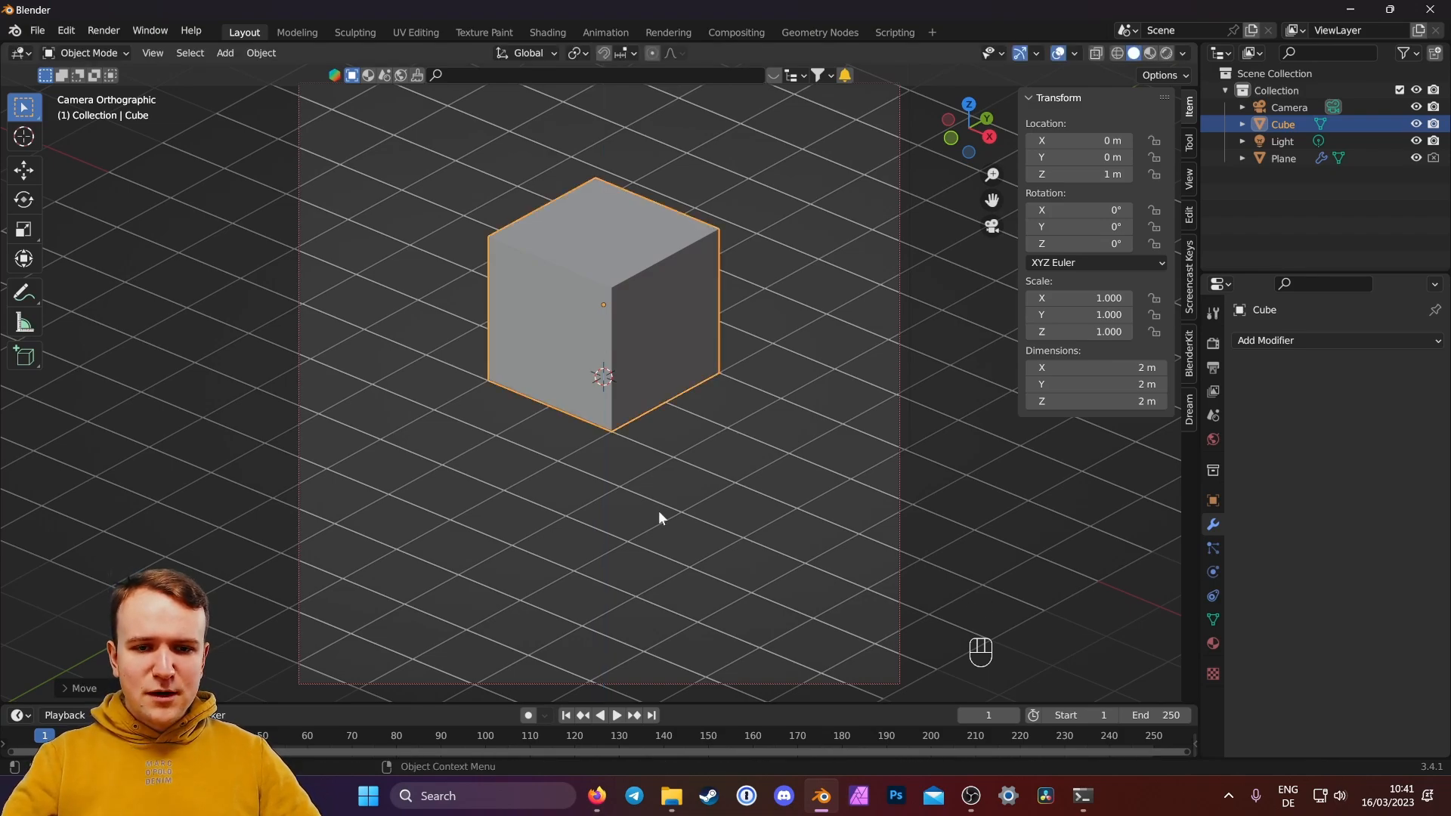
# Step: Edit the cube in face mode and lower its top face along Z to a local height of about -0.04 m
pyautogui.press('Tab')
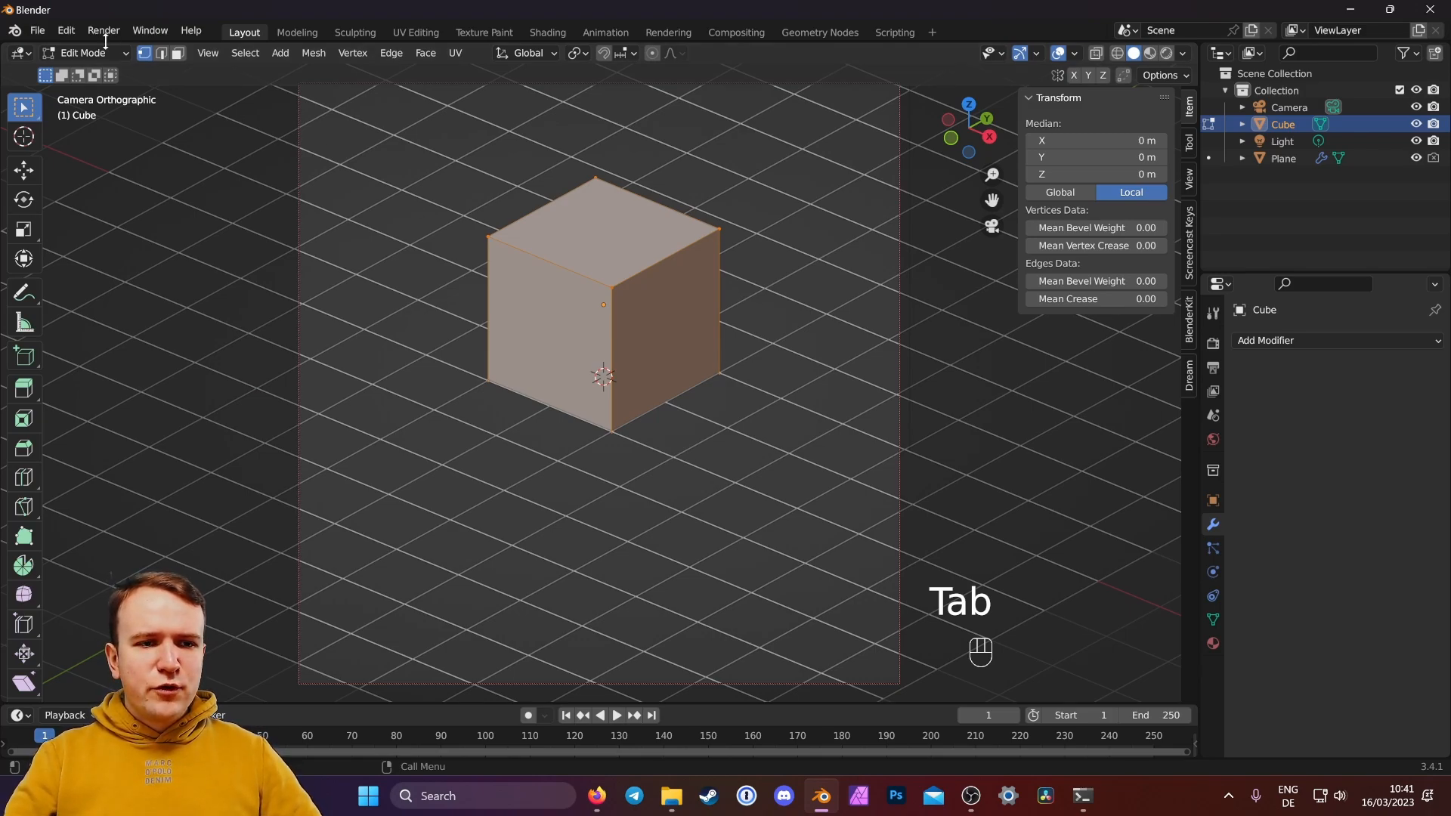
pyautogui.click(178, 53)
pyautogui.click(597, 218)
pyautogui.press('g')
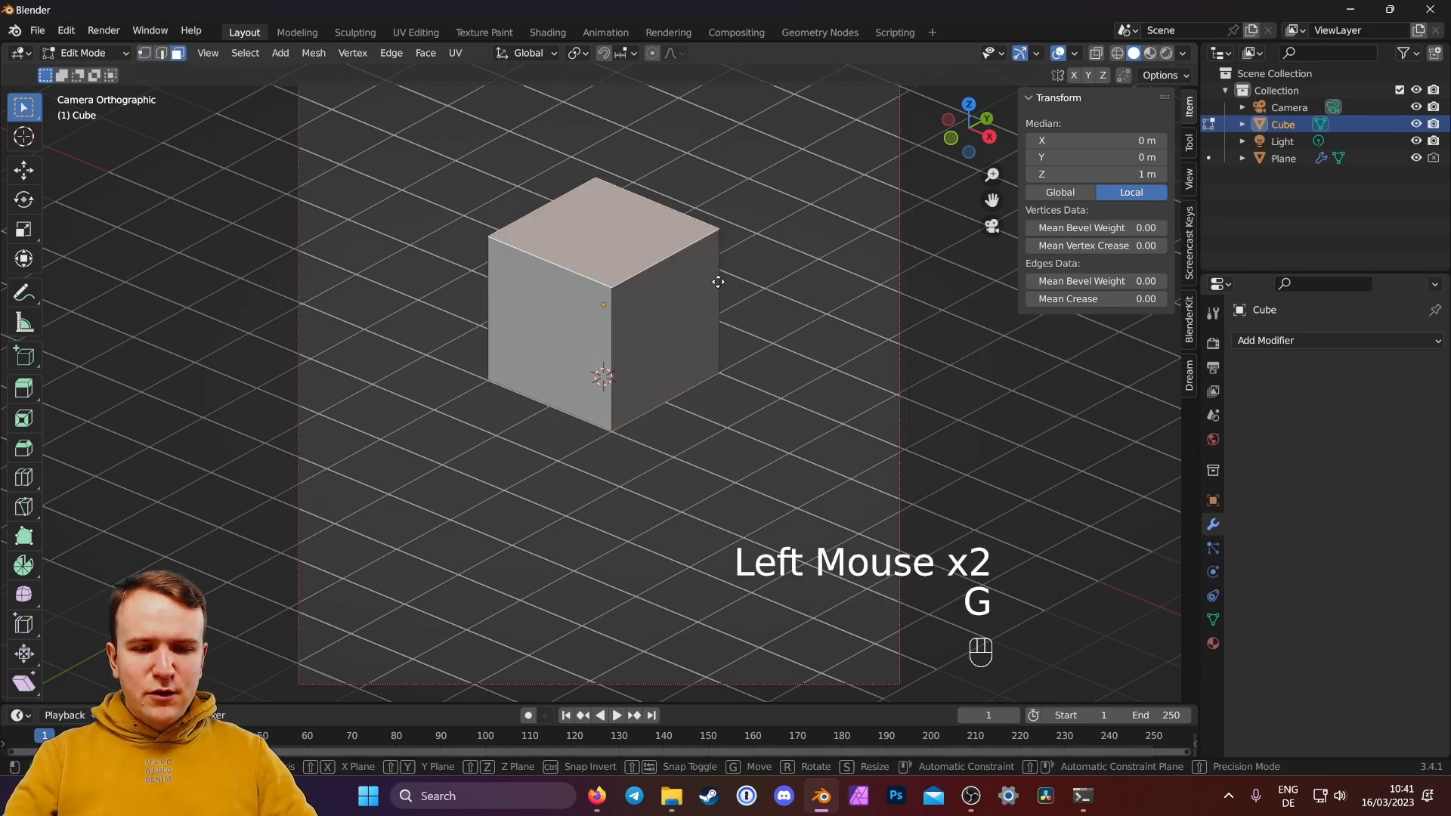
pyautogui.click(723, 357)
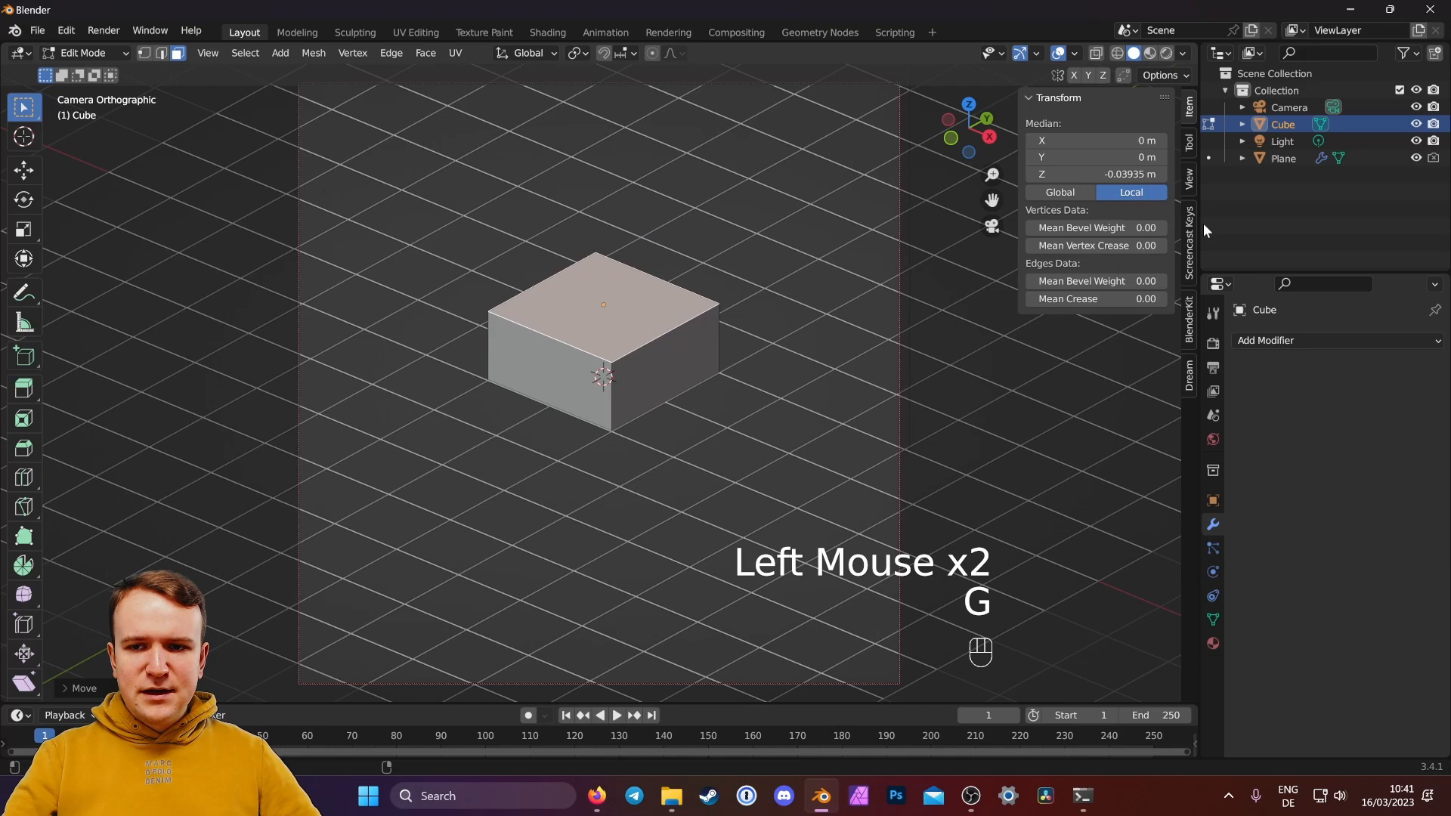
# Step: Unlock the camera from the view and shift the view so the camera frame sits slightly lower
pyautogui.click(1191, 179)
pyautogui.click(1099, 312)
pyautogui.click(1098, 312)
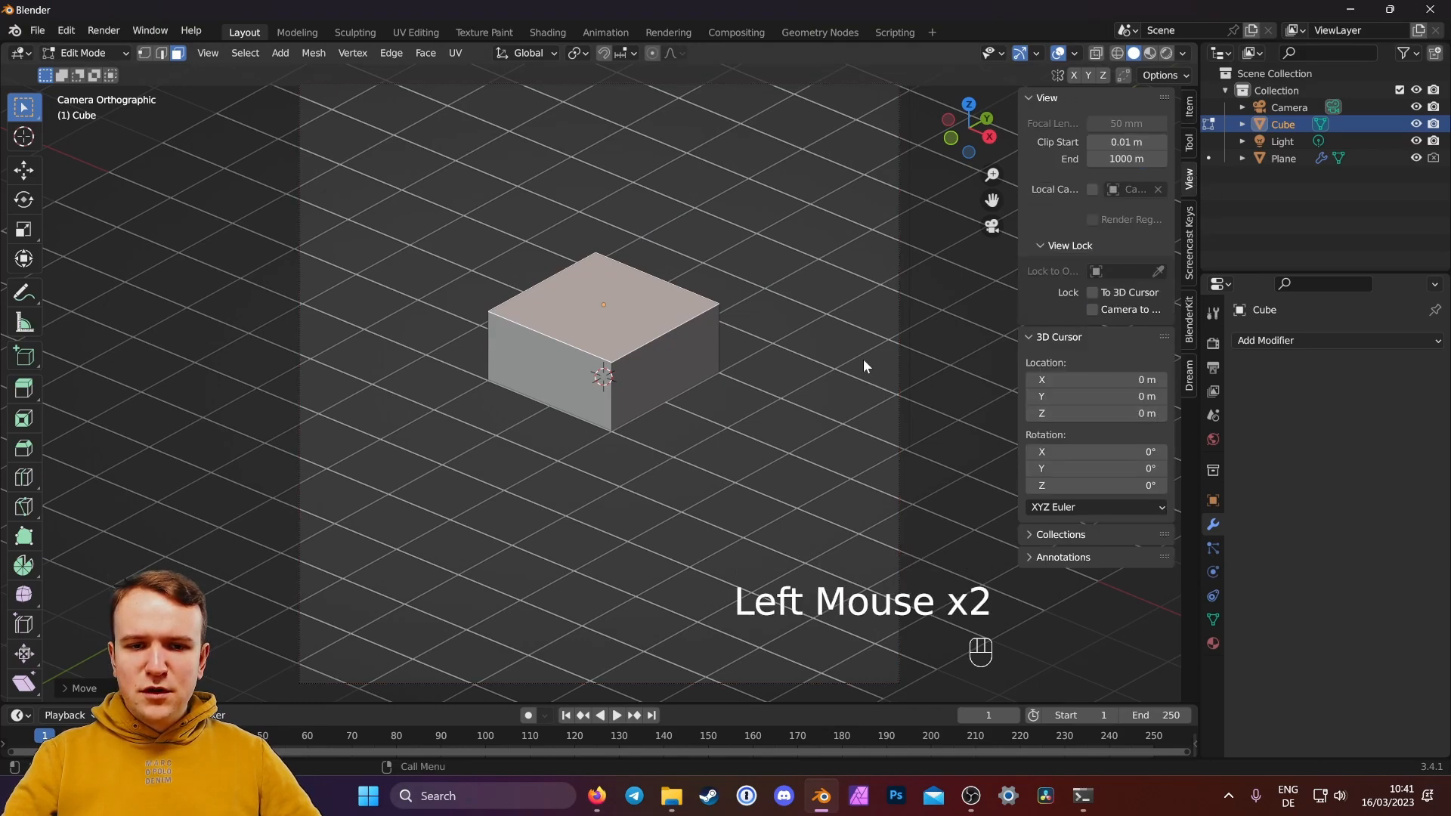
pyautogui.keyDown('shift'); pyautogui.moveTo(811, 311); pyautogui.dragTo(814, 337, button='middle'); pyautogui.keyUp('shift')
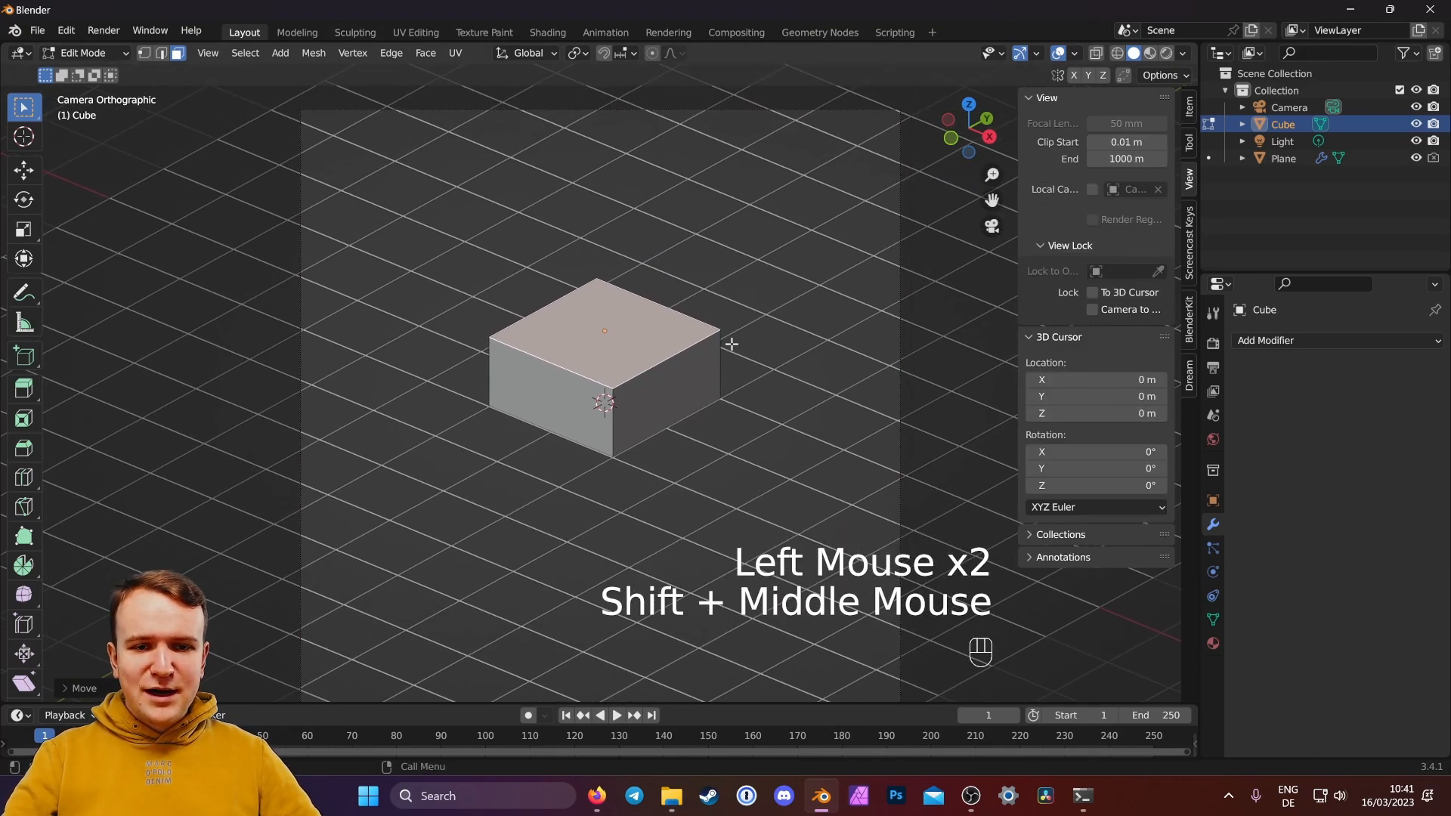
# Step: Extend the box by moving its +X side face about 1.75 m along X, and raise its top face to make it taller
pyautogui.click(689, 394)
pyautogui.press('g')
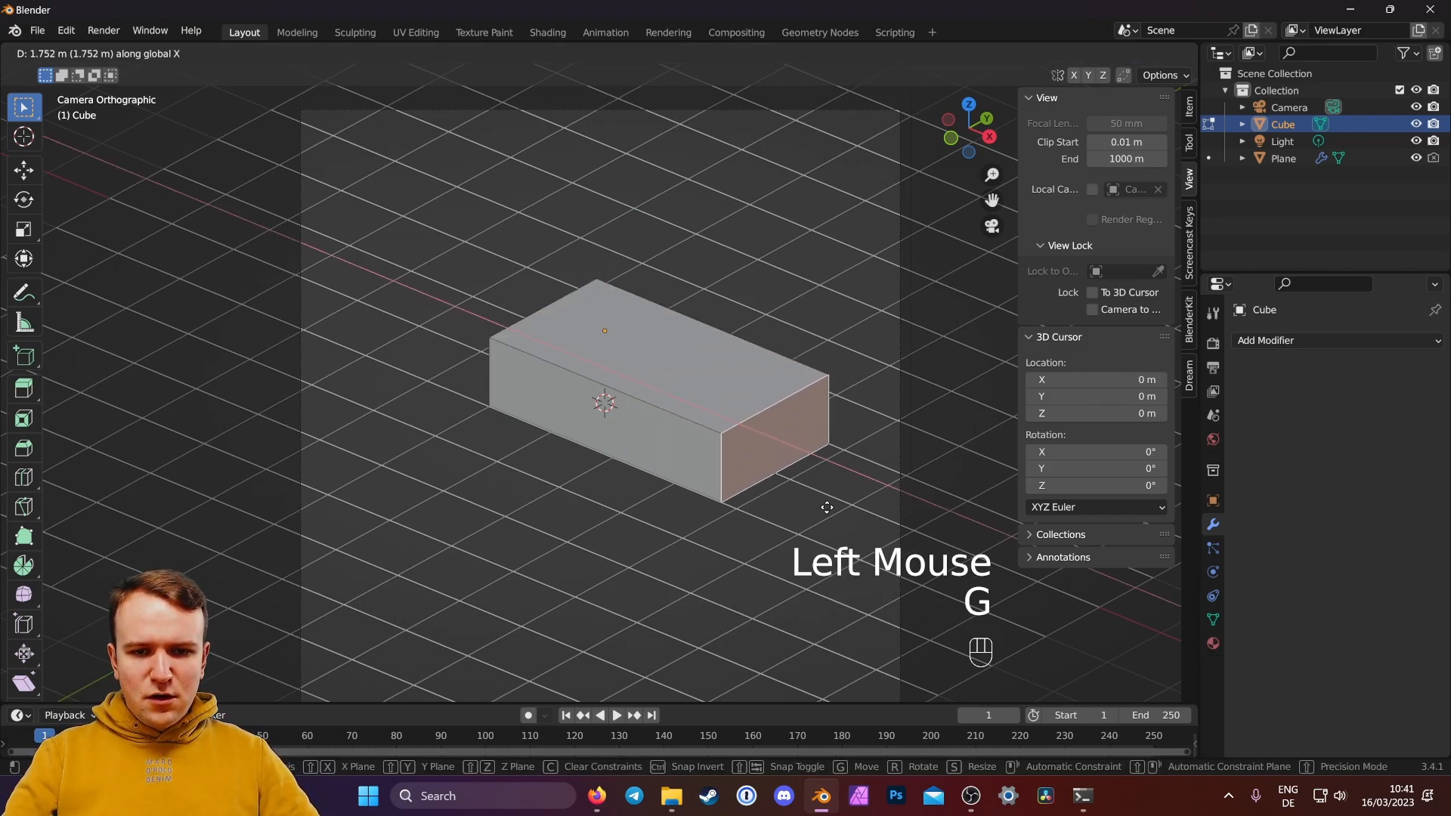
pyautogui.click(821, 507)
pyautogui.click(678, 372)
pyautogui.press('g')
pyautogui.click(571, 483)
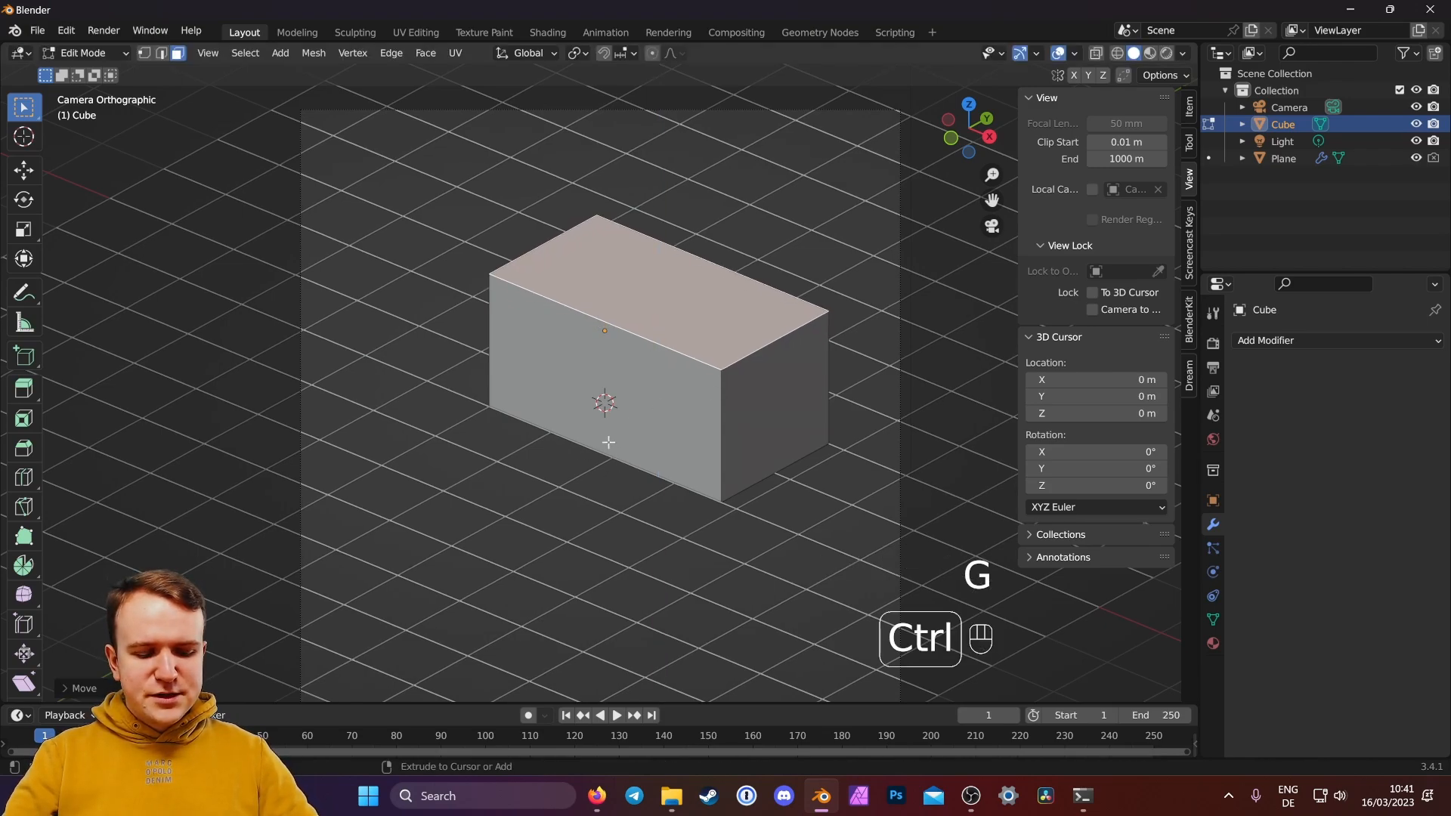
# Step: Add a vertical loop cut across the box's length, slid slightly off the middle toward its -X end
pyautogui.hotkey('ctrl', 'r')
pyautogui.click(613, 331)
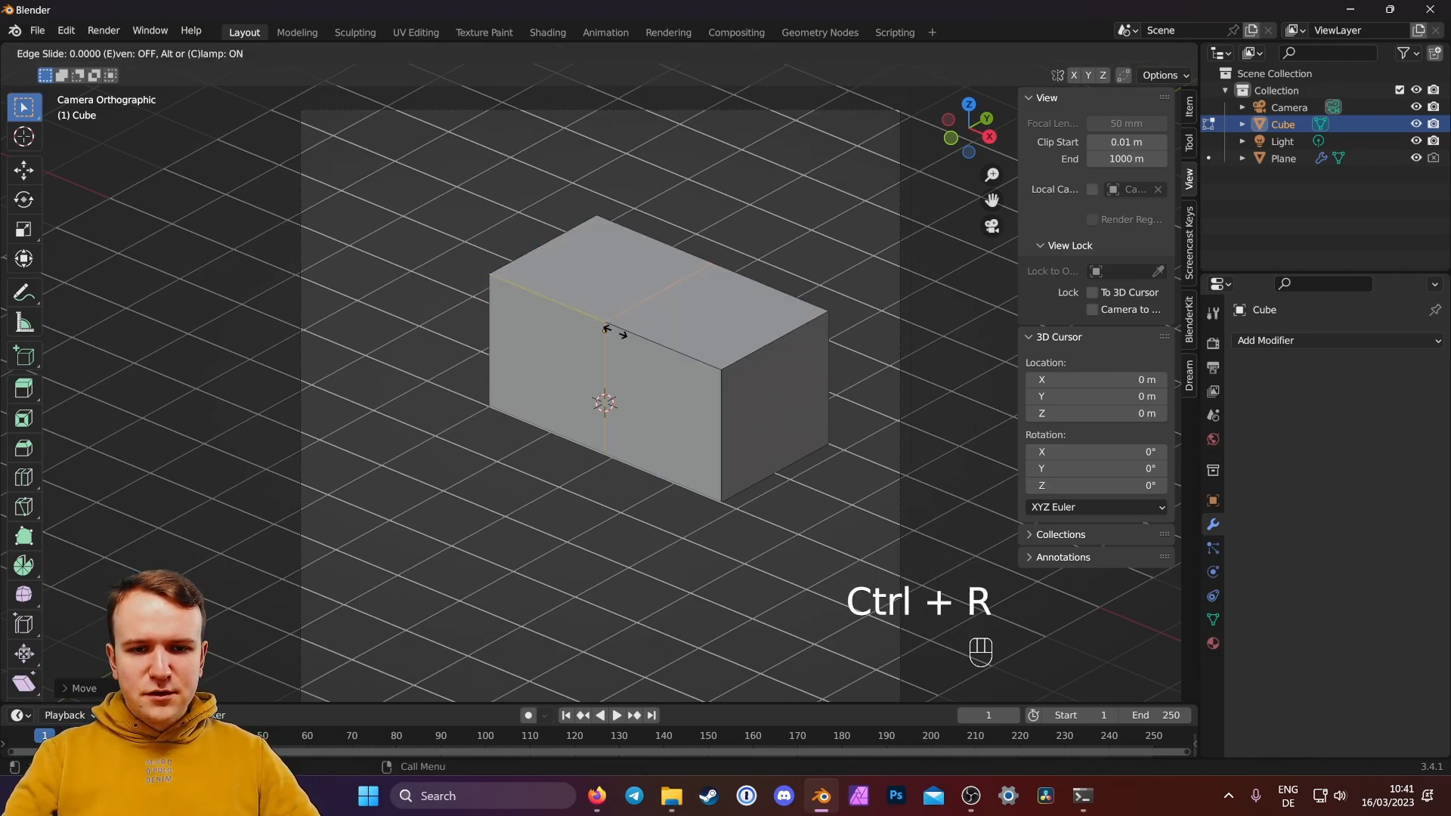
pyautogui.click(588, 322)
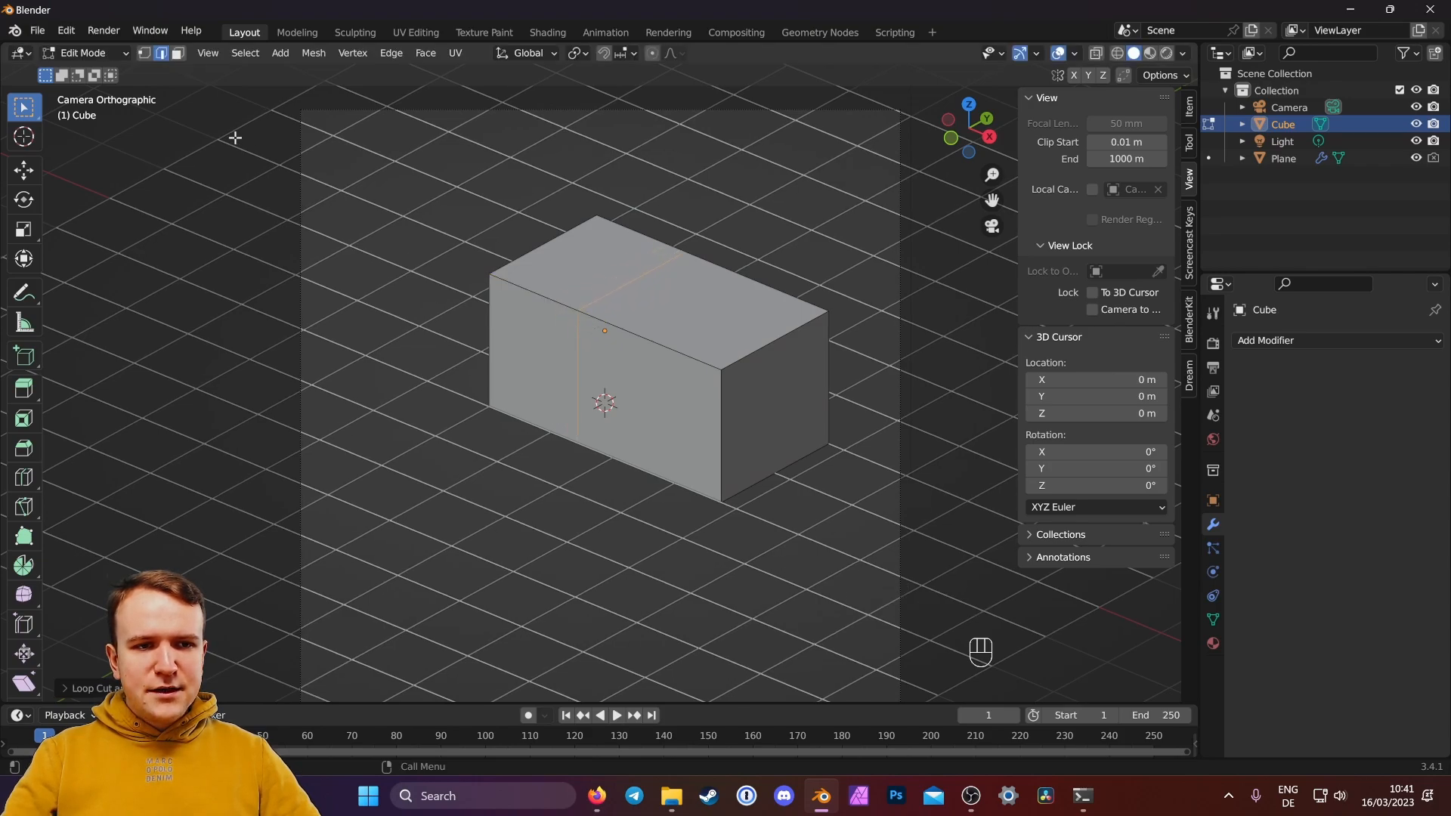
# Step: Extrude the side face of the box's shorter section outward about 2.87 m along its normal to form an L-shaped wing
pyautogui.click(178, 54)
pyautogui.click(561, 377)
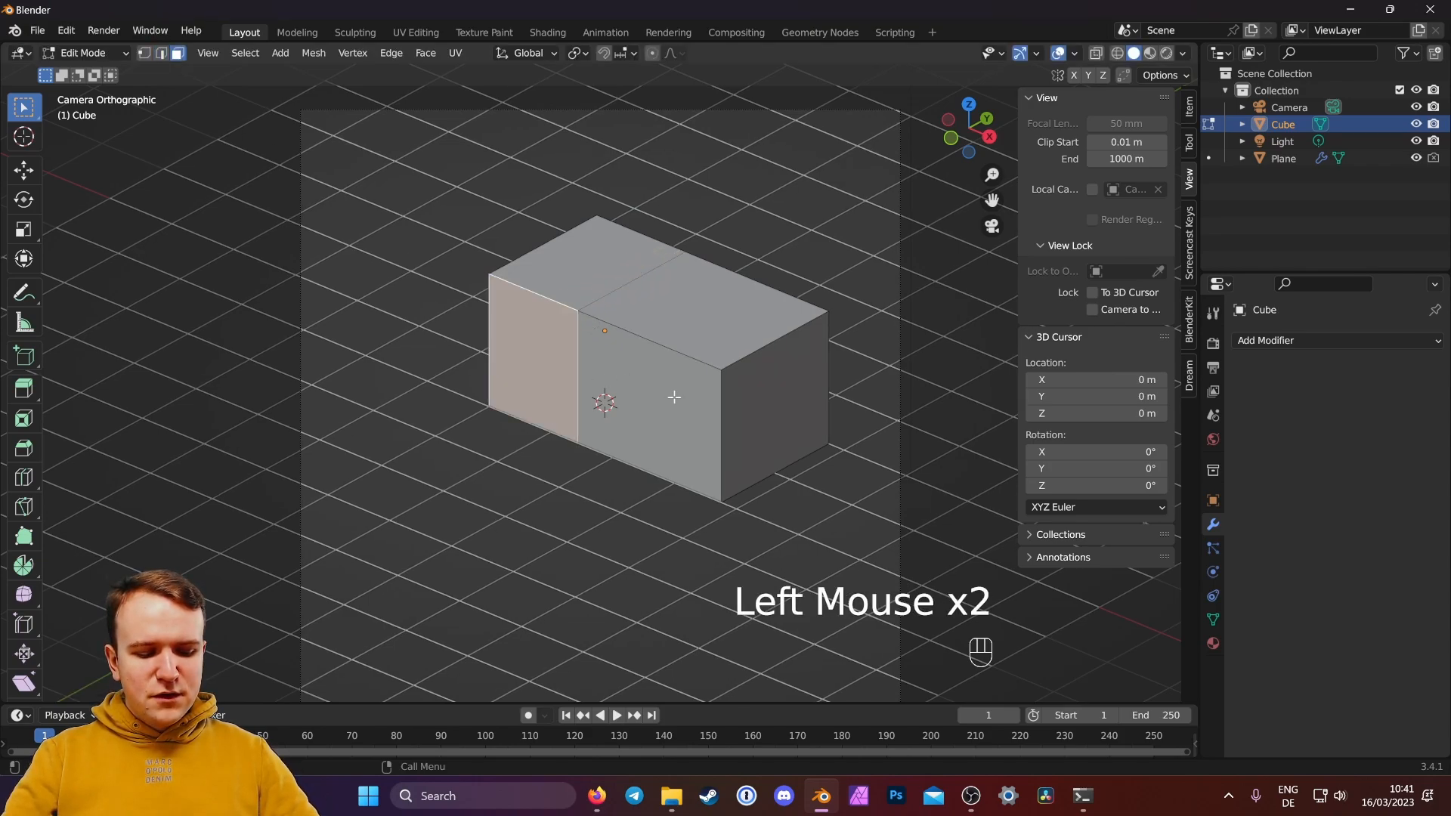
pyautogui.press('e')
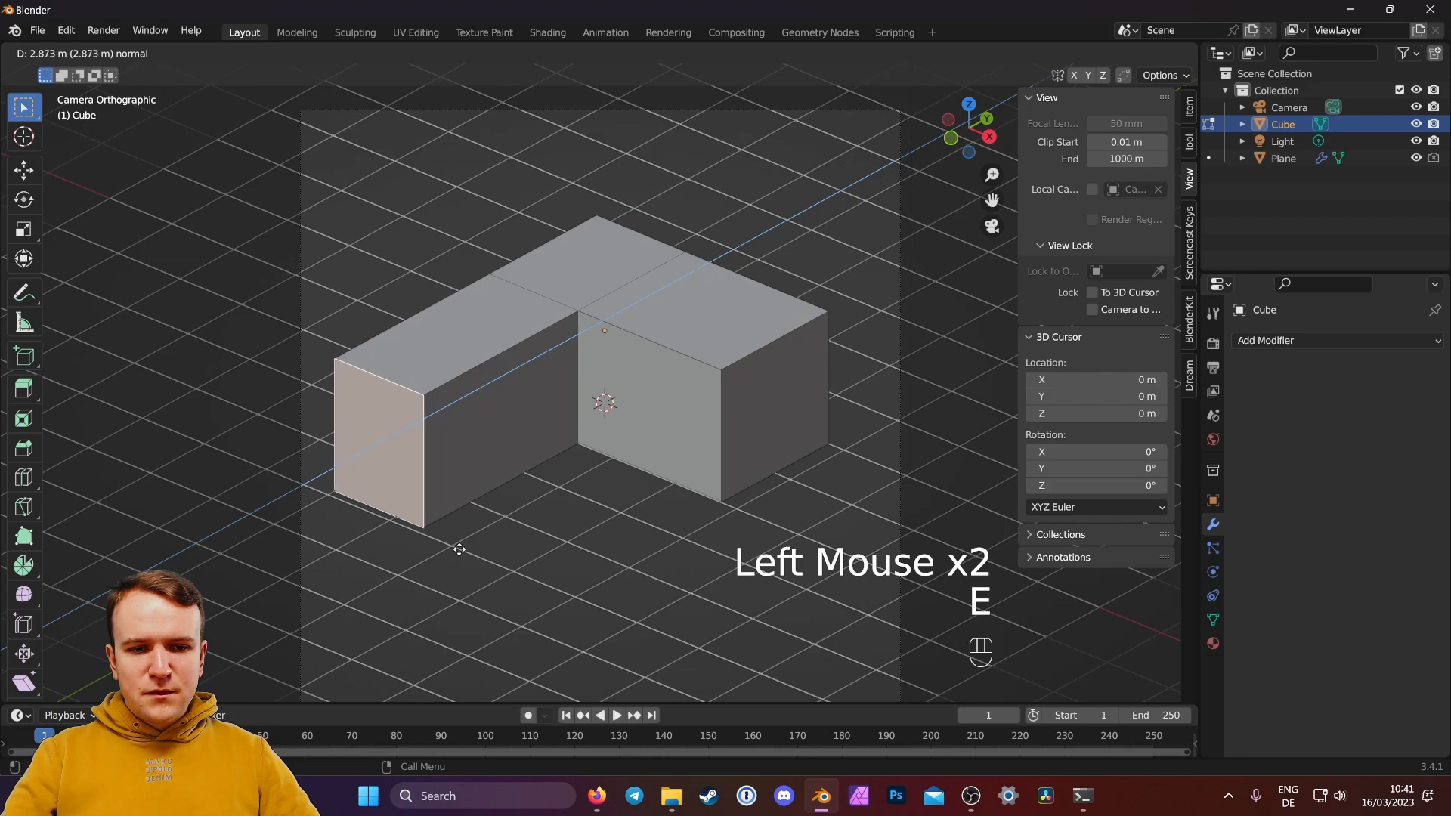
pyautogui.click(458, 549)
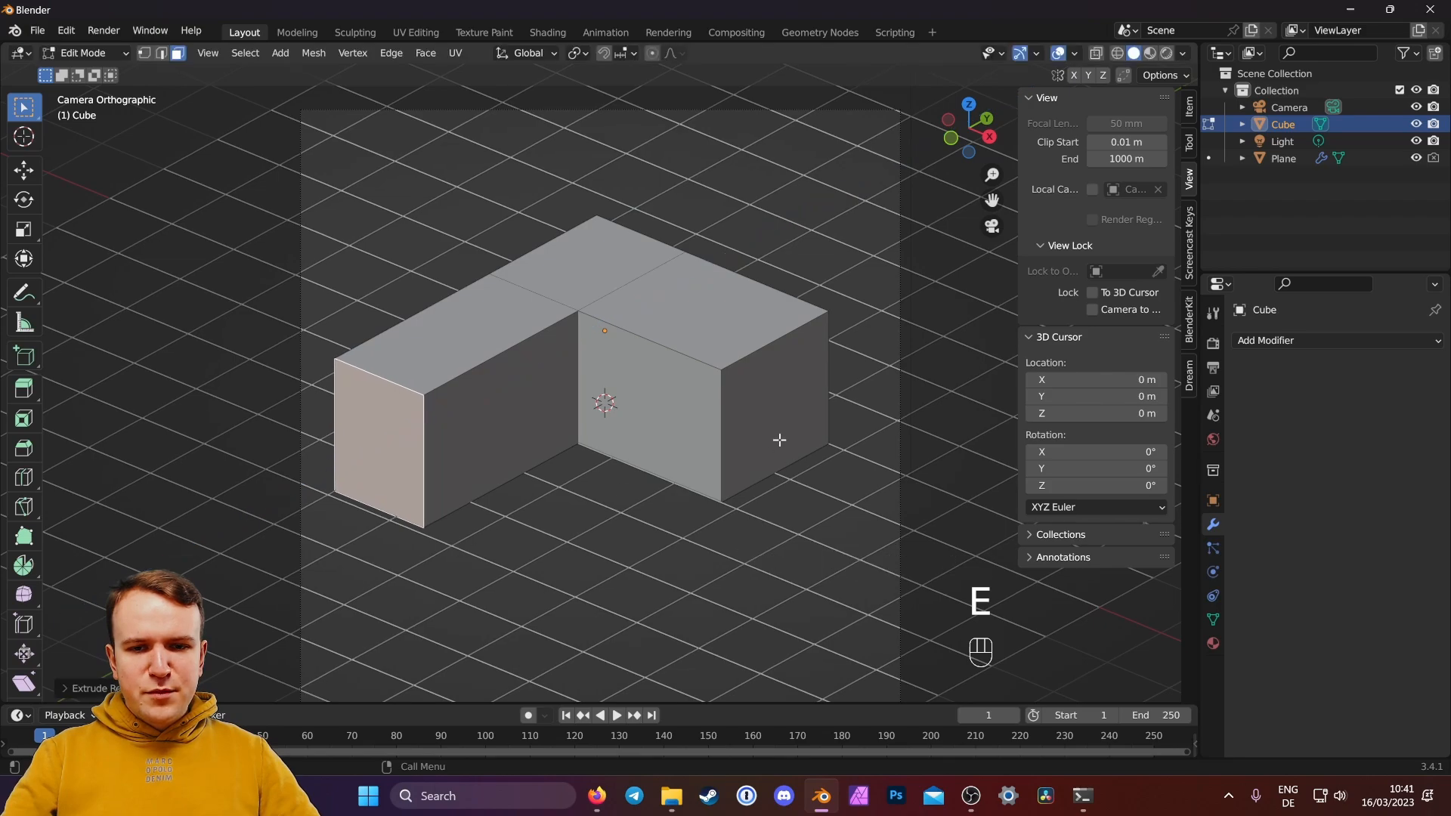
# Step: Move the building's +X end face about 0.65 m outward along the global X axis
pyautogui.click(765, 479)
pyautogui.press('g')
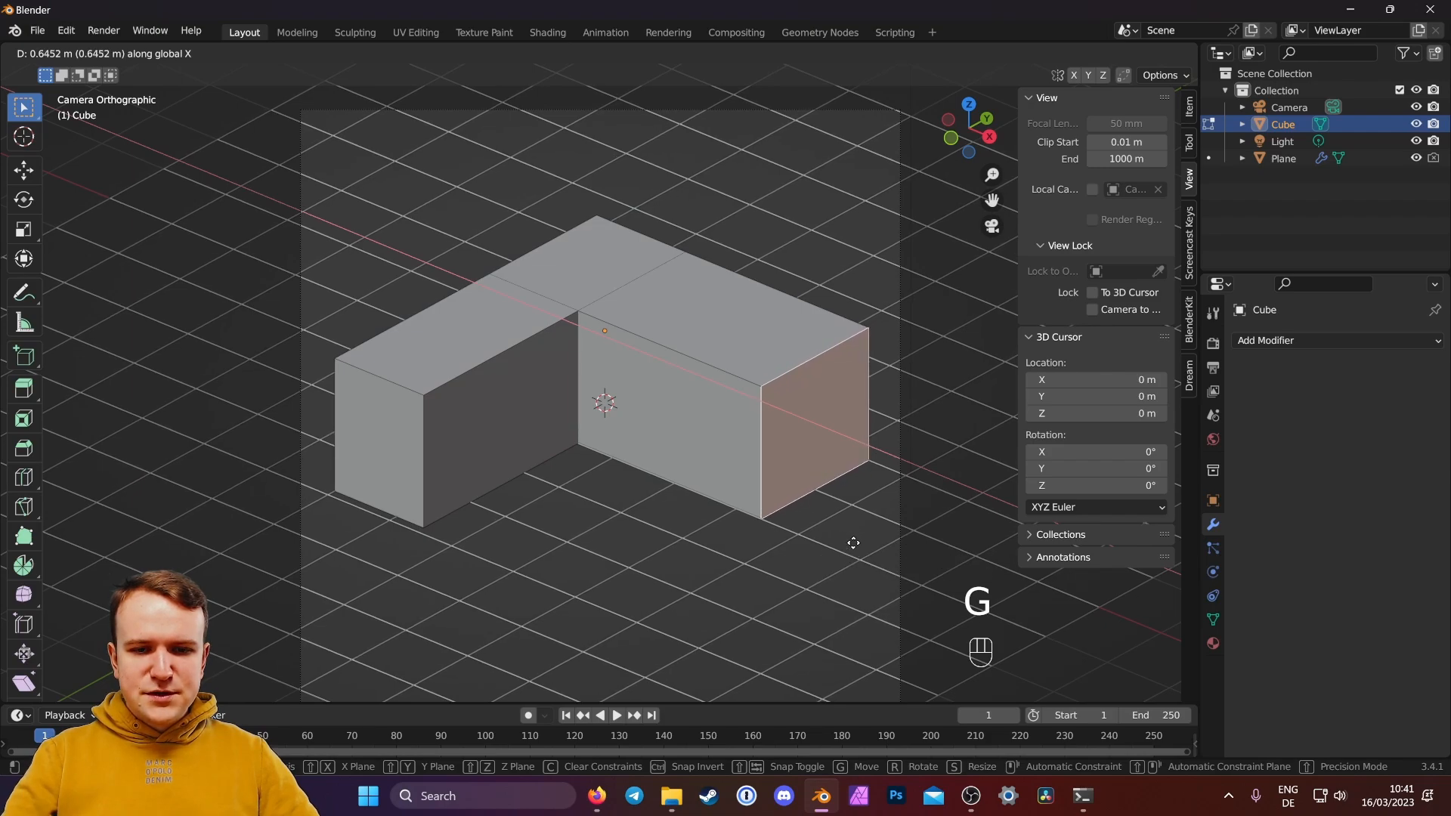
pyautogui.click(779, 575)
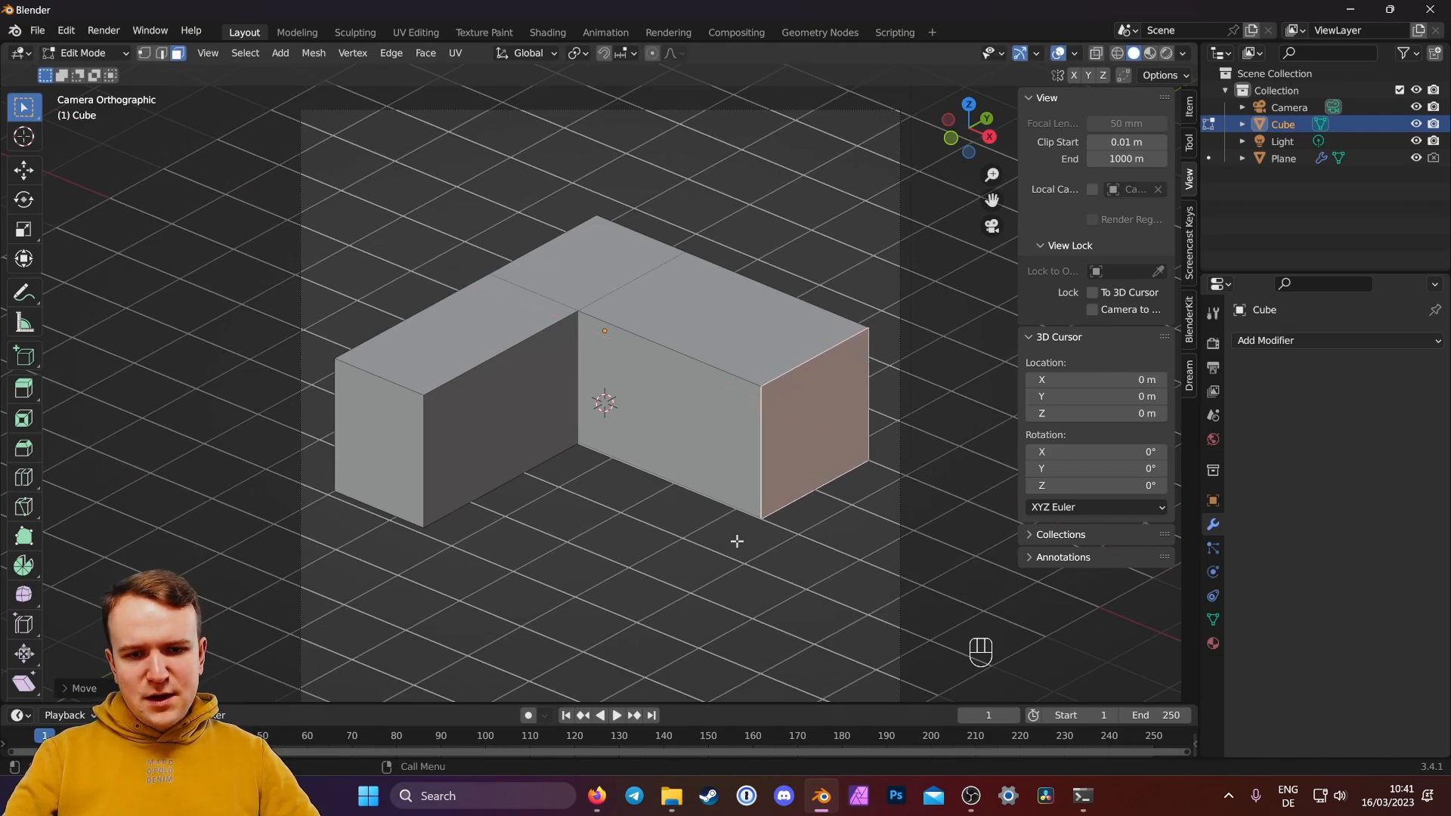
pyautogui.click(392, 491)
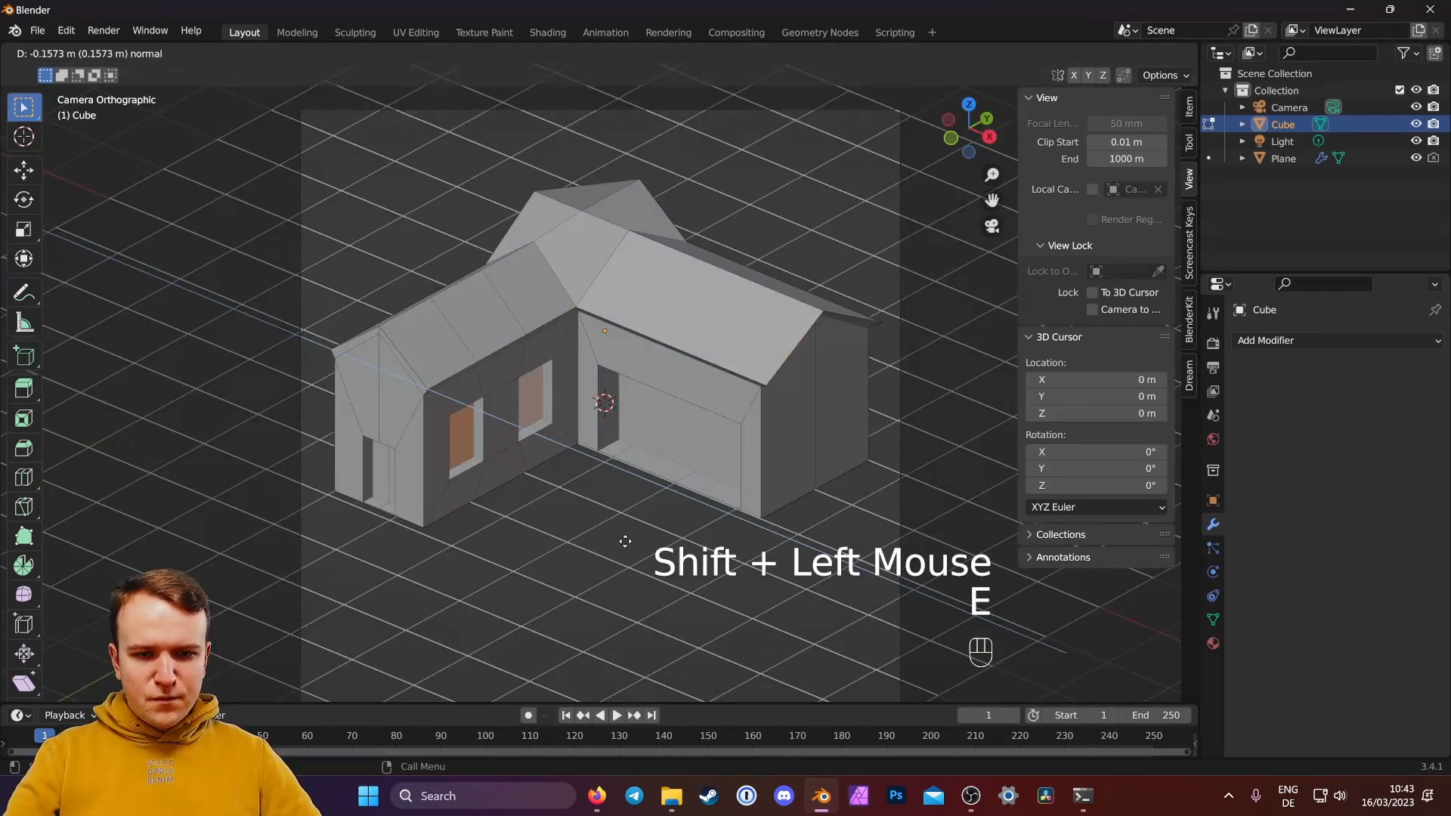
# Step: Return to Object Mode, reframe the house with the camera temporarily locked to the view, and unlock the camera again
pyautogui.press('Tab')
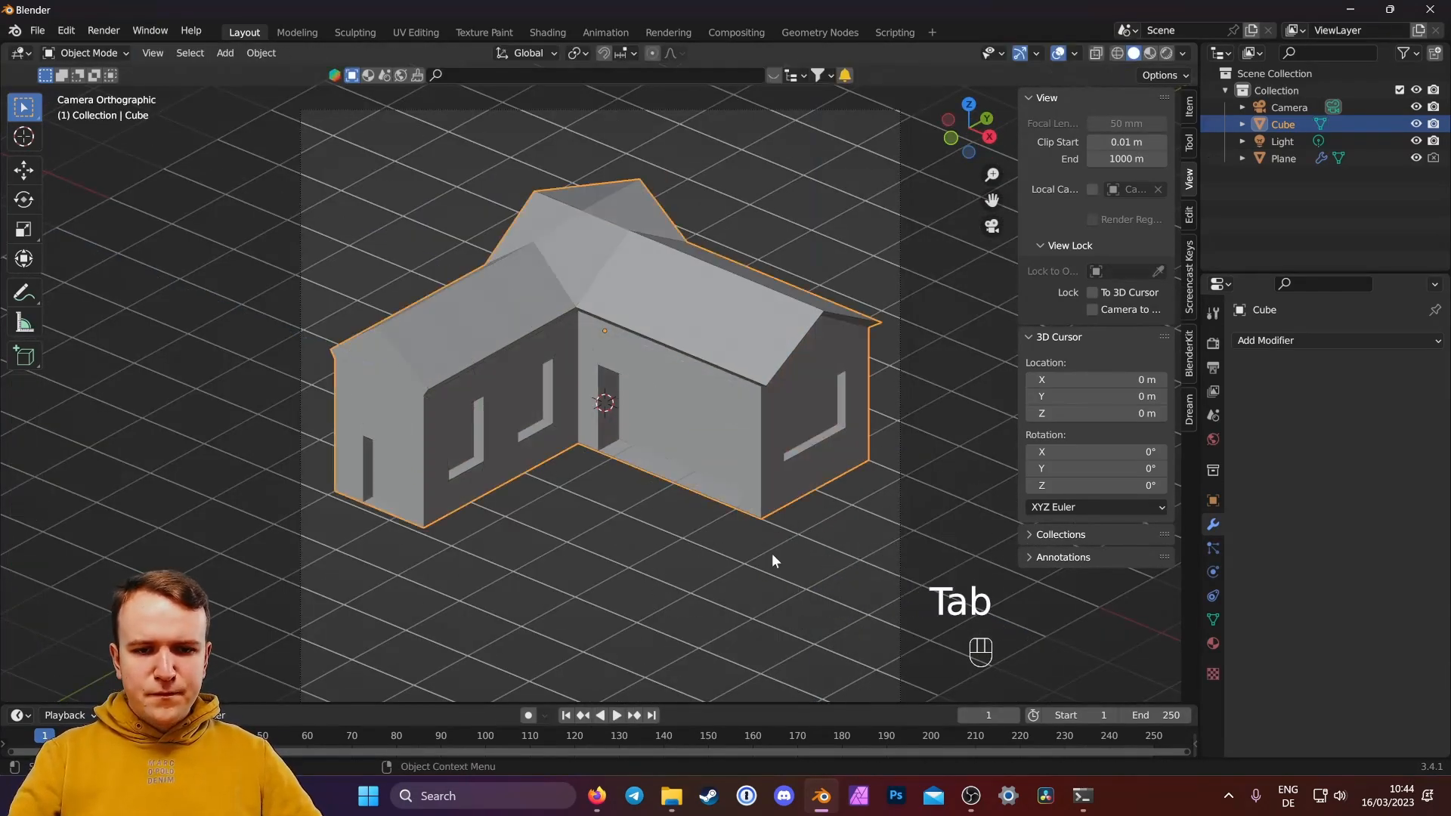
pyautogui.click(859, 497)
pyautogui.click(1092, 309)
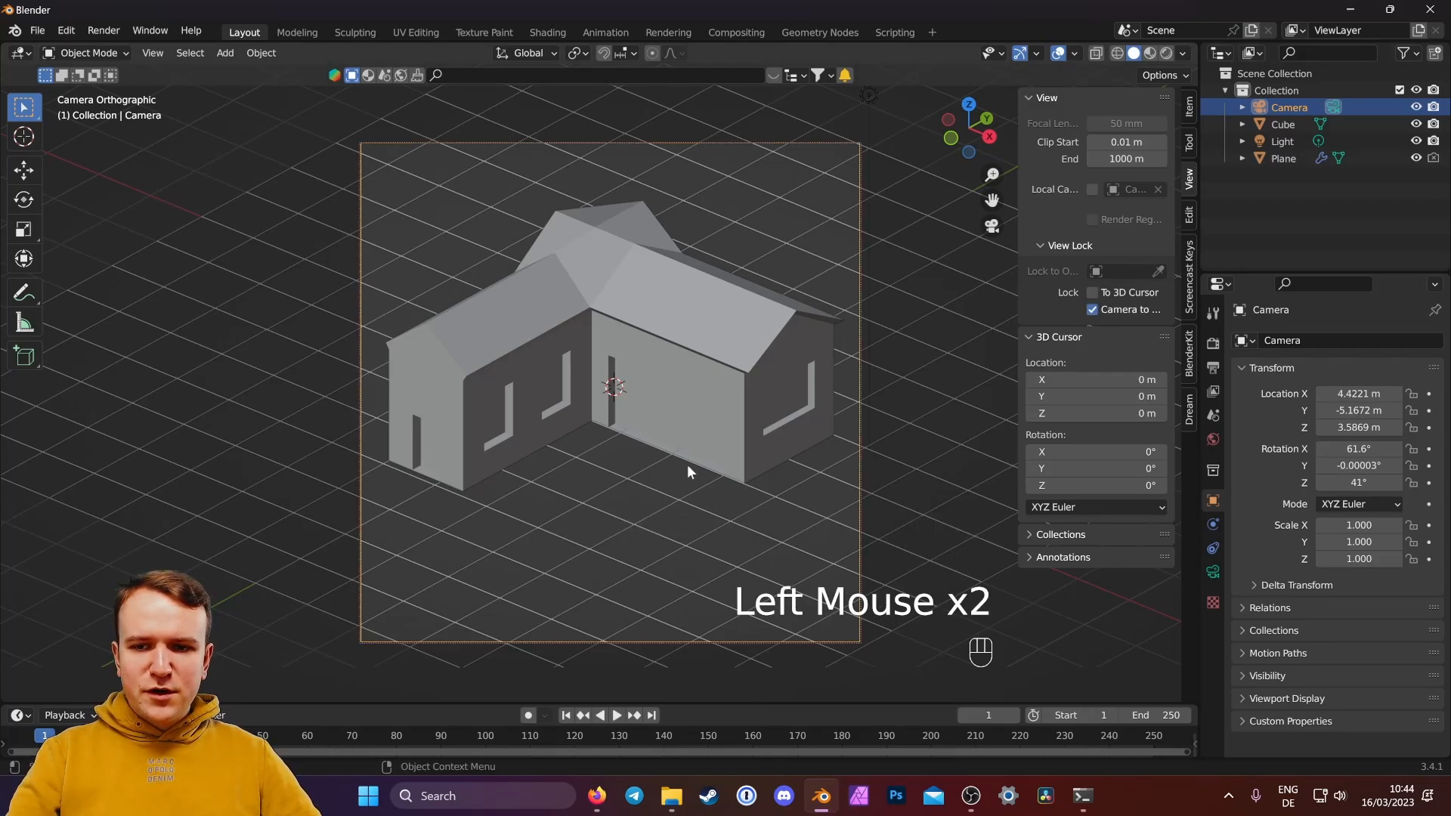
pyautogui.keyDown('shift'); pyautogui.moveTo(632, 417); pyautogui.dragTo(564, 340, button='middle'); pyautogui.keyUp('shift')
pyautogui.hotkey('ctrl', 'z')
pyautogui.scroll(-1, 633, 431)
pyautogui.scroll(1, 633, 432)
pyautogui.scroll(-2, 627, 430)
pyautogui.scroll(2, 623, 428)
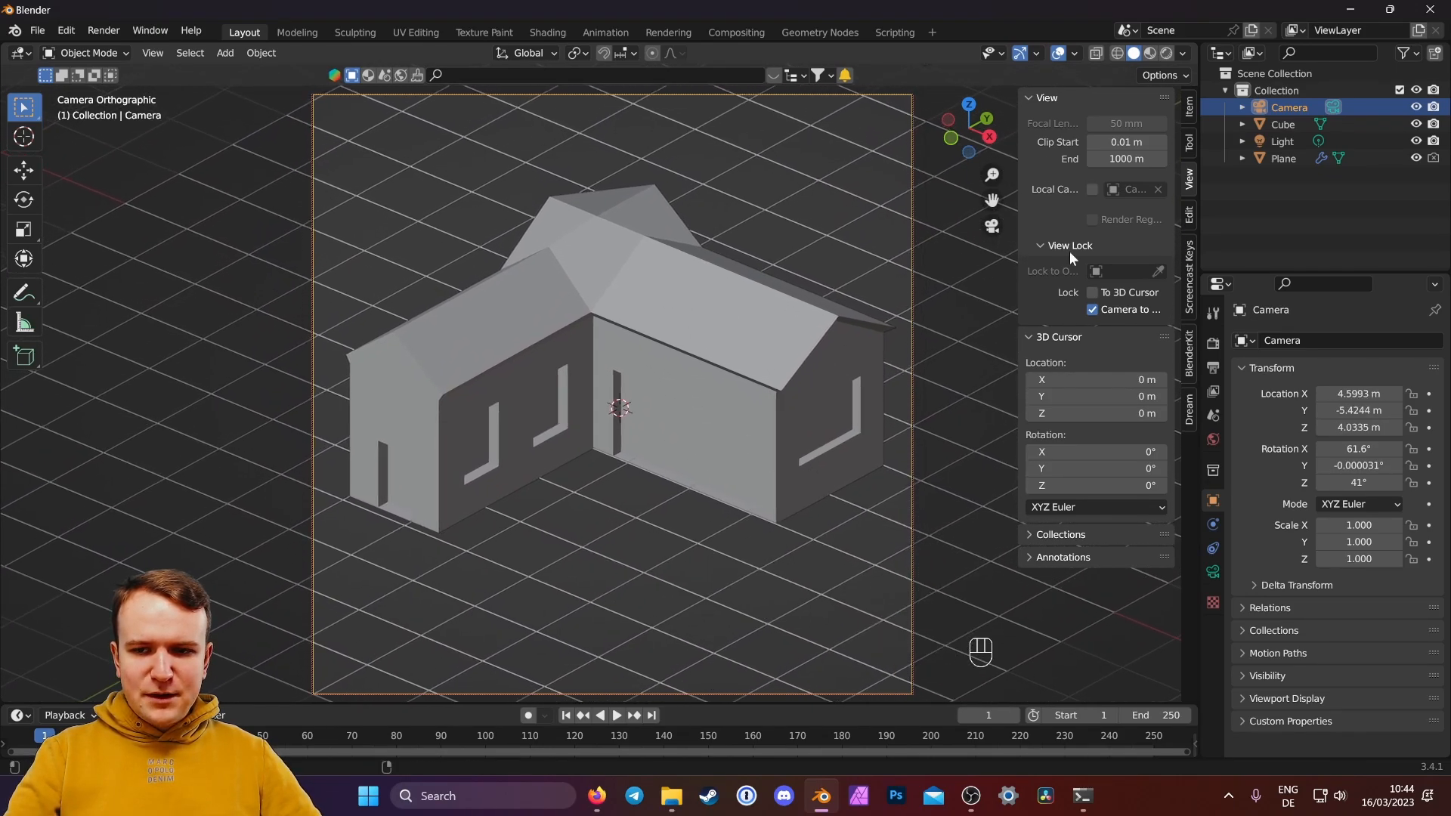
pyautogui.click(1092, 309)
# Step: Move the camera about 9 m away from the house along its local Z axis and return to the camera view
pyautogui.moveTo(657, 419); pyautogui.dragTo(670, 418, button='middle')
pyautogui.scroll(-2, 735, 411)
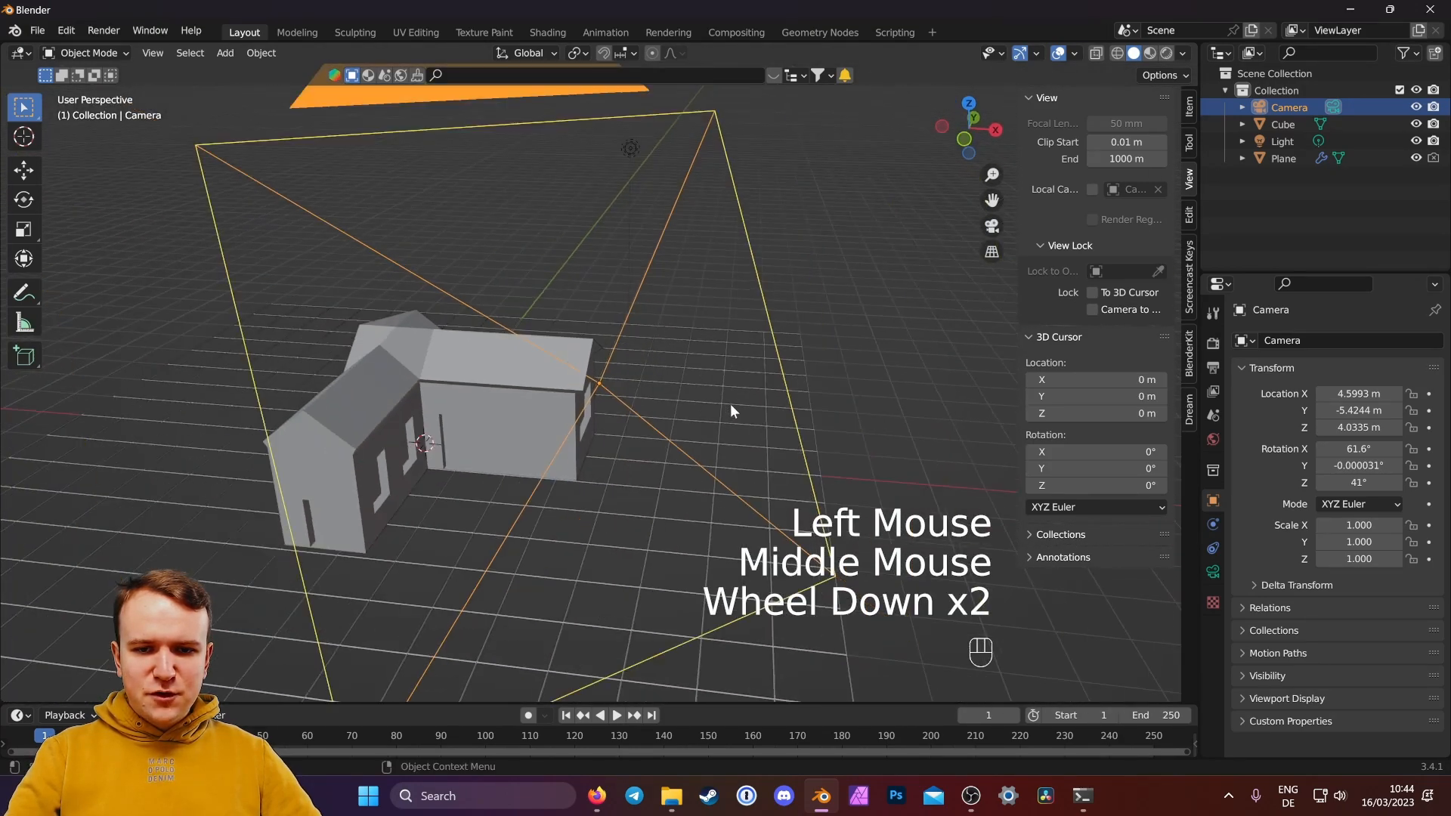
pyautogui.scroll(-2, 615, 456)
pyautogui.moveTo(615, 456); pyautogui.dragTo(745, 408, button='middle')
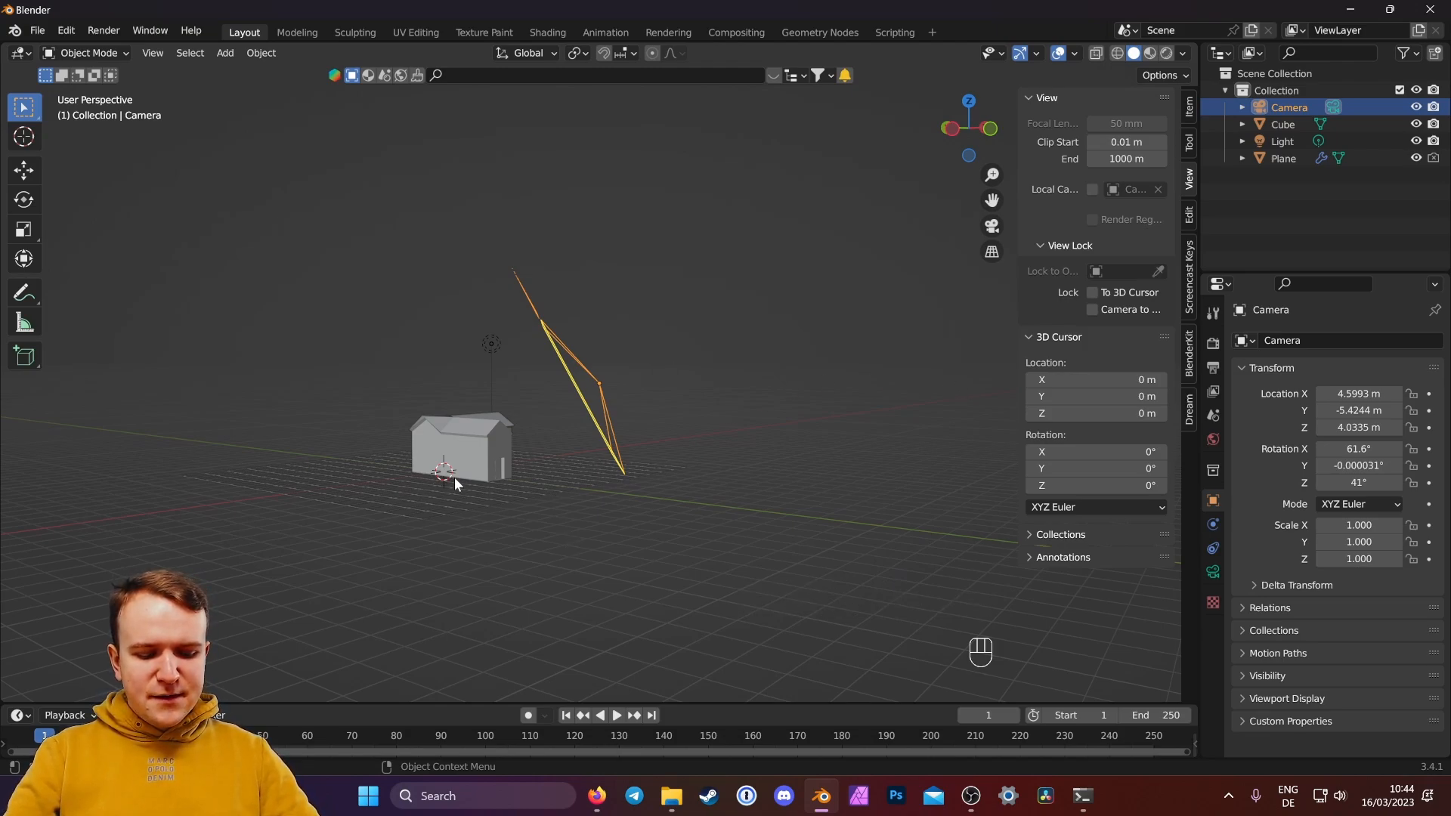
pyautogui.press('g')
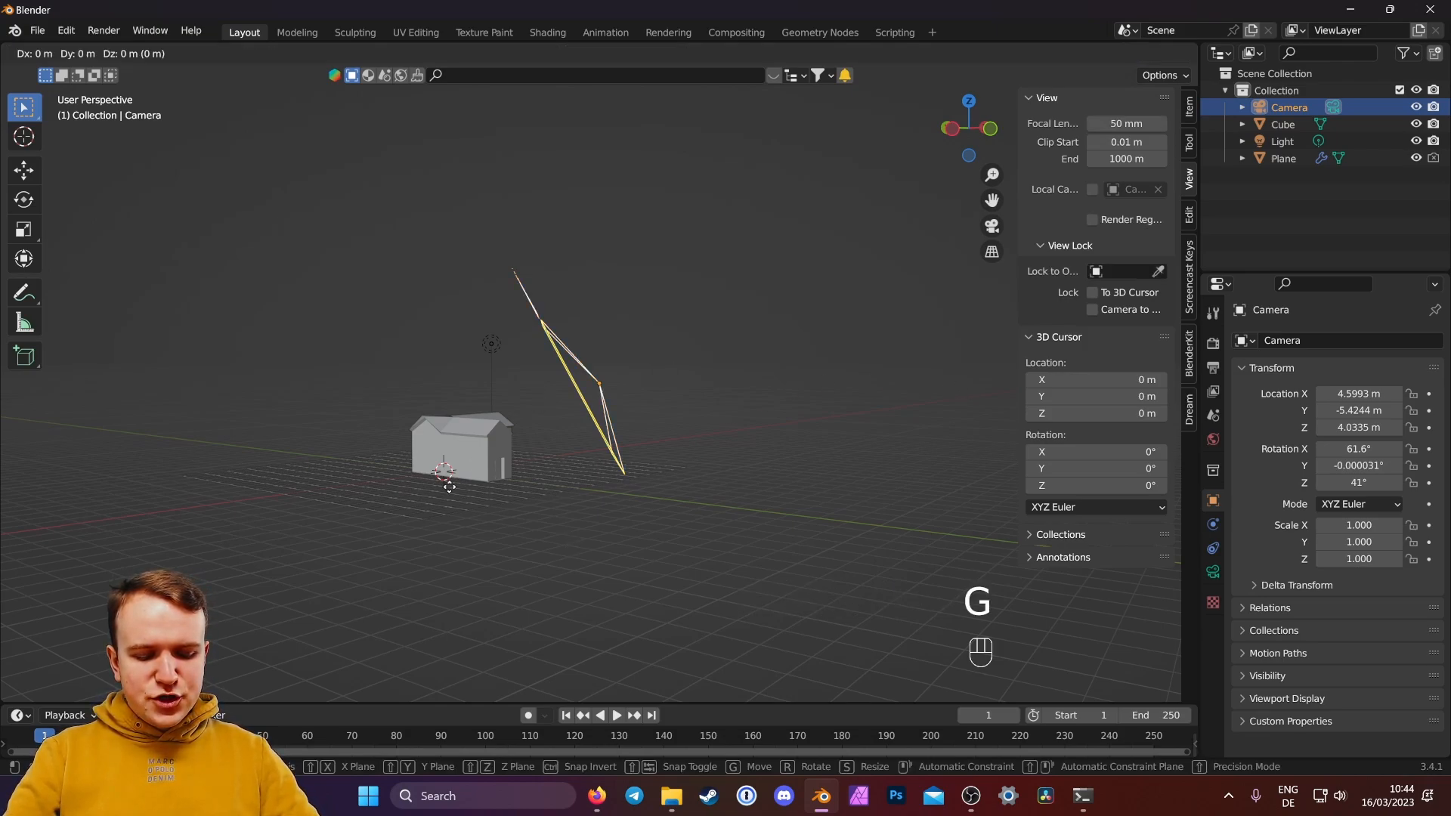
pyautogui.press('z')
pyautogui.press('z')
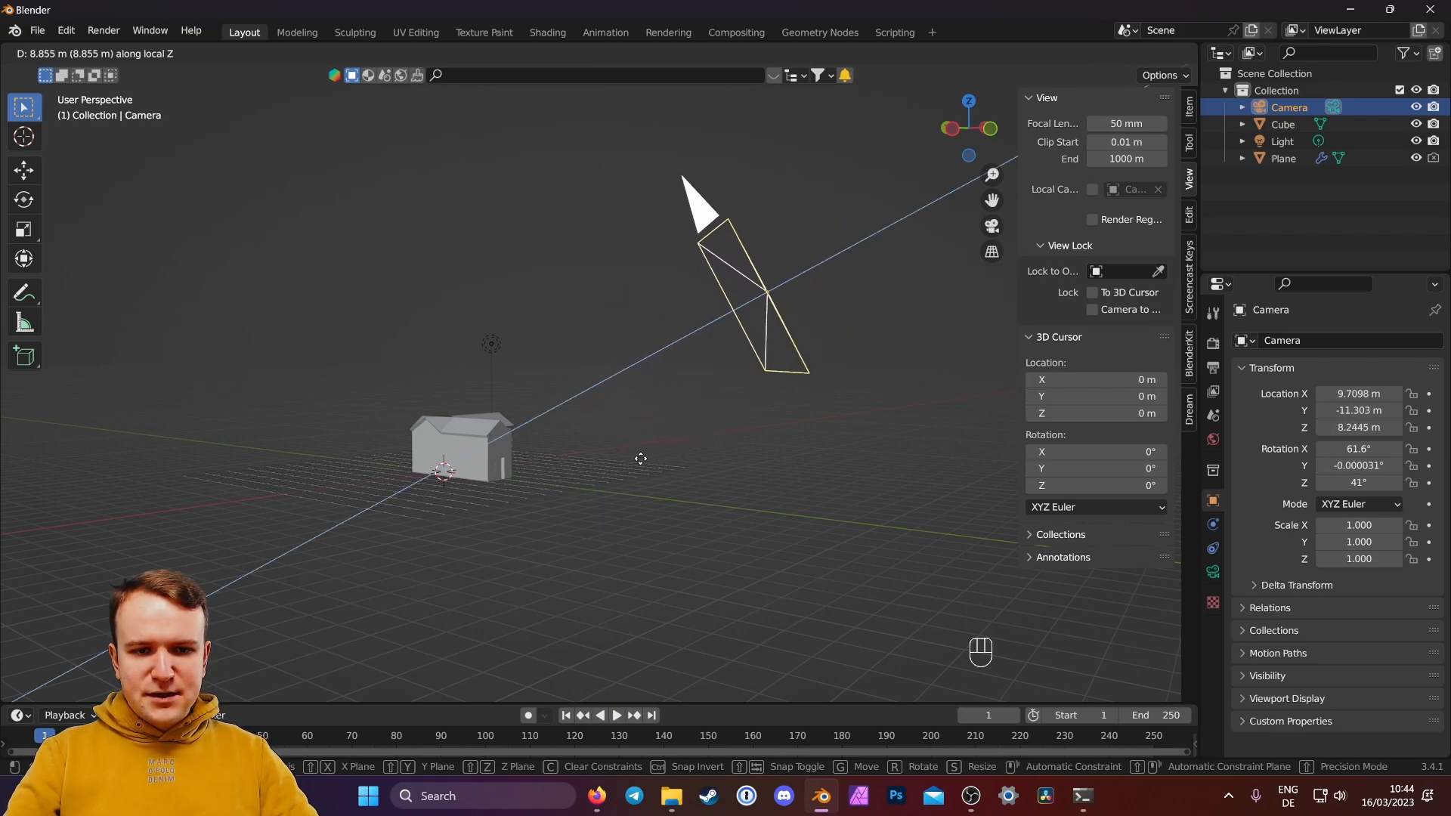
pyautogui.click(654, 463)
pyautogui.press('KP_0')
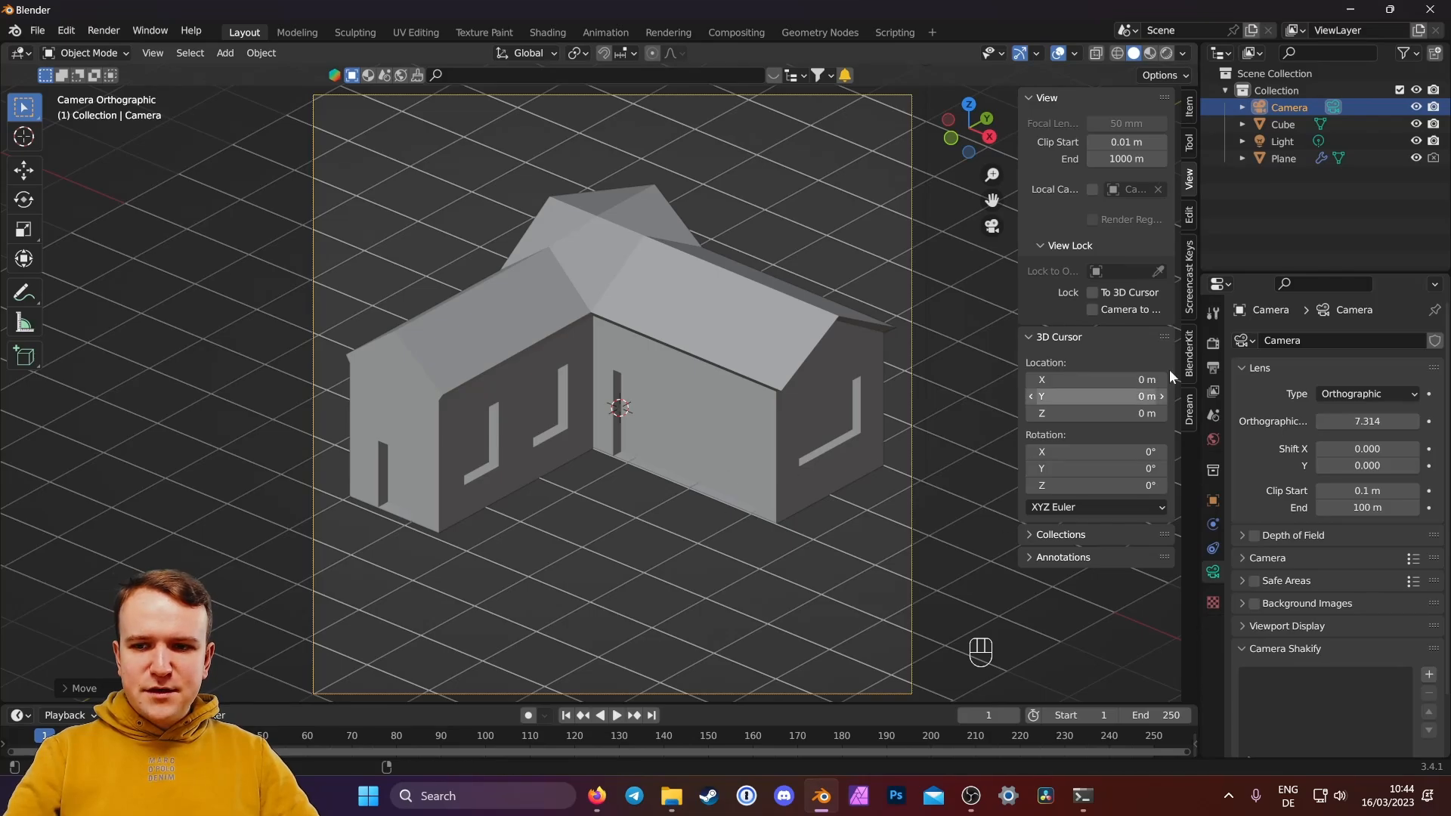
# Step: Set the camera's orthographic scale to 7.714 so the house has more margin in the frame
pyautogui.moveTo(1367, 421)
pyautogui.mouseDown()
pyautogui.moveTo(1296, 420)
pyautogui.moveTo(1440, 421)
pyautogui.moveTo(1303, 421)
pyautogui.moveTo(1350, 420)
pyautogui.mouseUp()
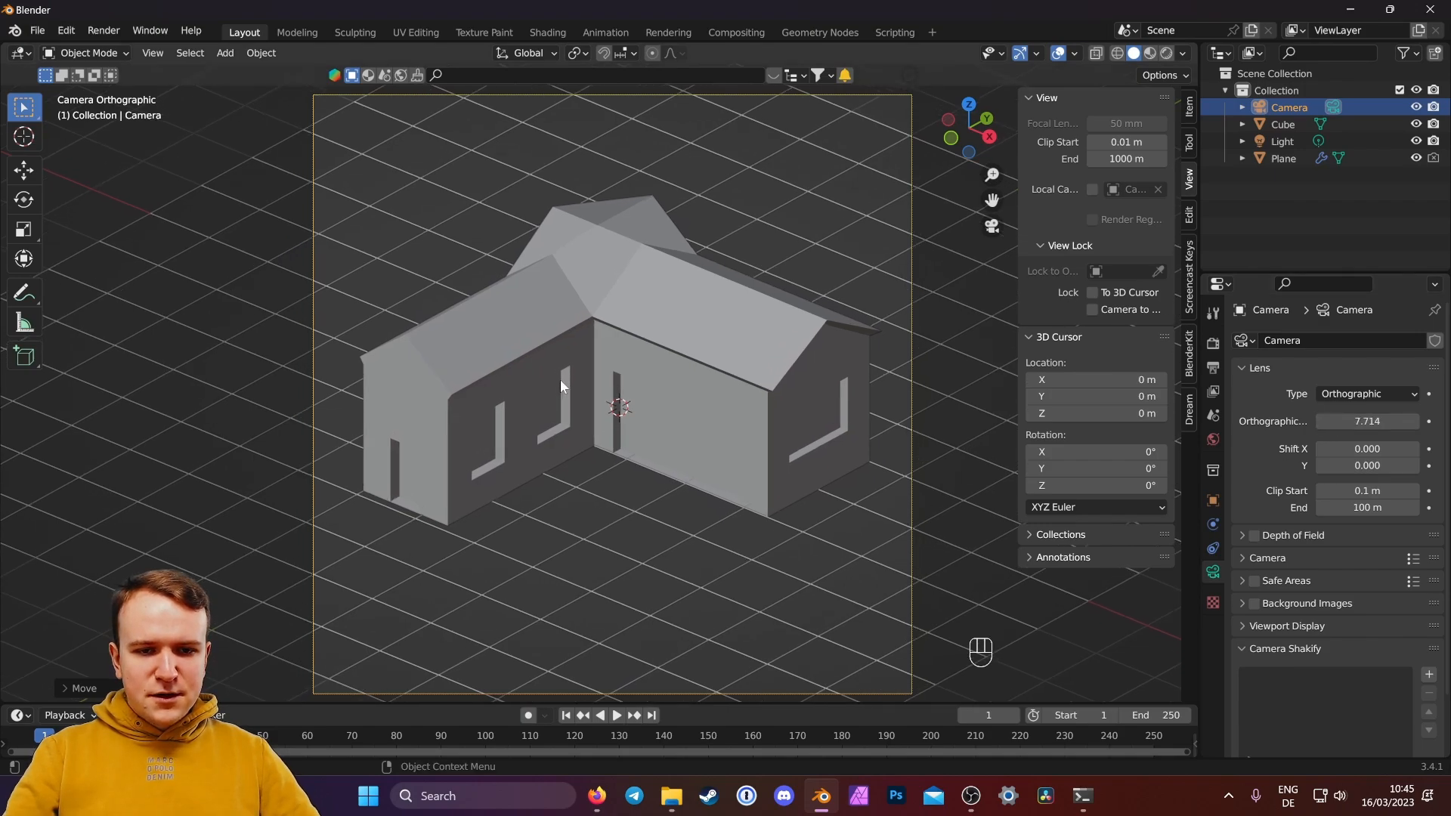
pyautogui.keyDown('shift'); pyautogui.moveTo(713, 443); pyautogui.dragTo(701, 445, button='middle'); pyautogui.keyUp('shift')
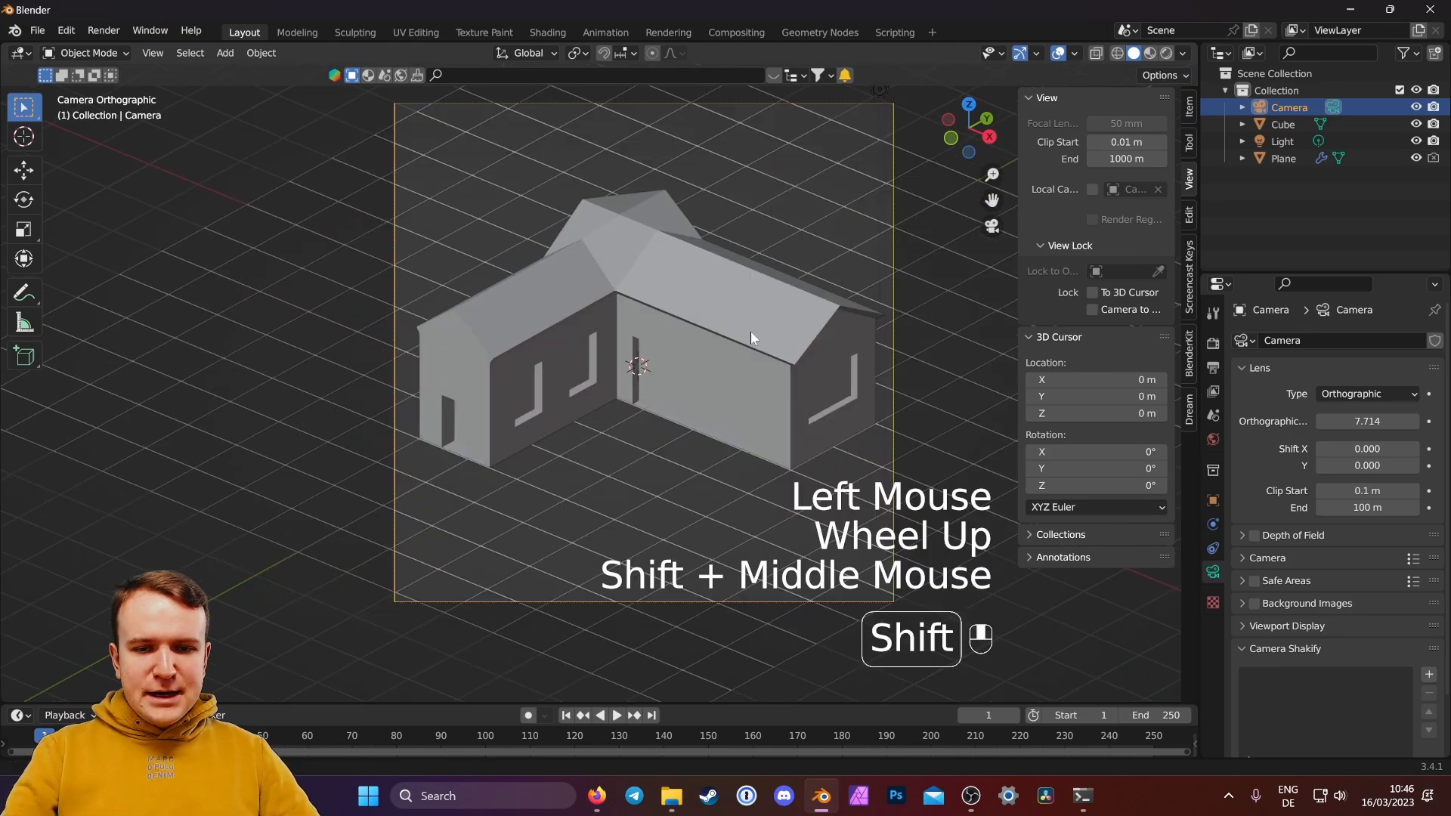
pyautogui.scroll(1, 751, 333)
# Step: Render a test image of the house from the camera, inspect it, and close the render window
pyautogui.click(104, 31)
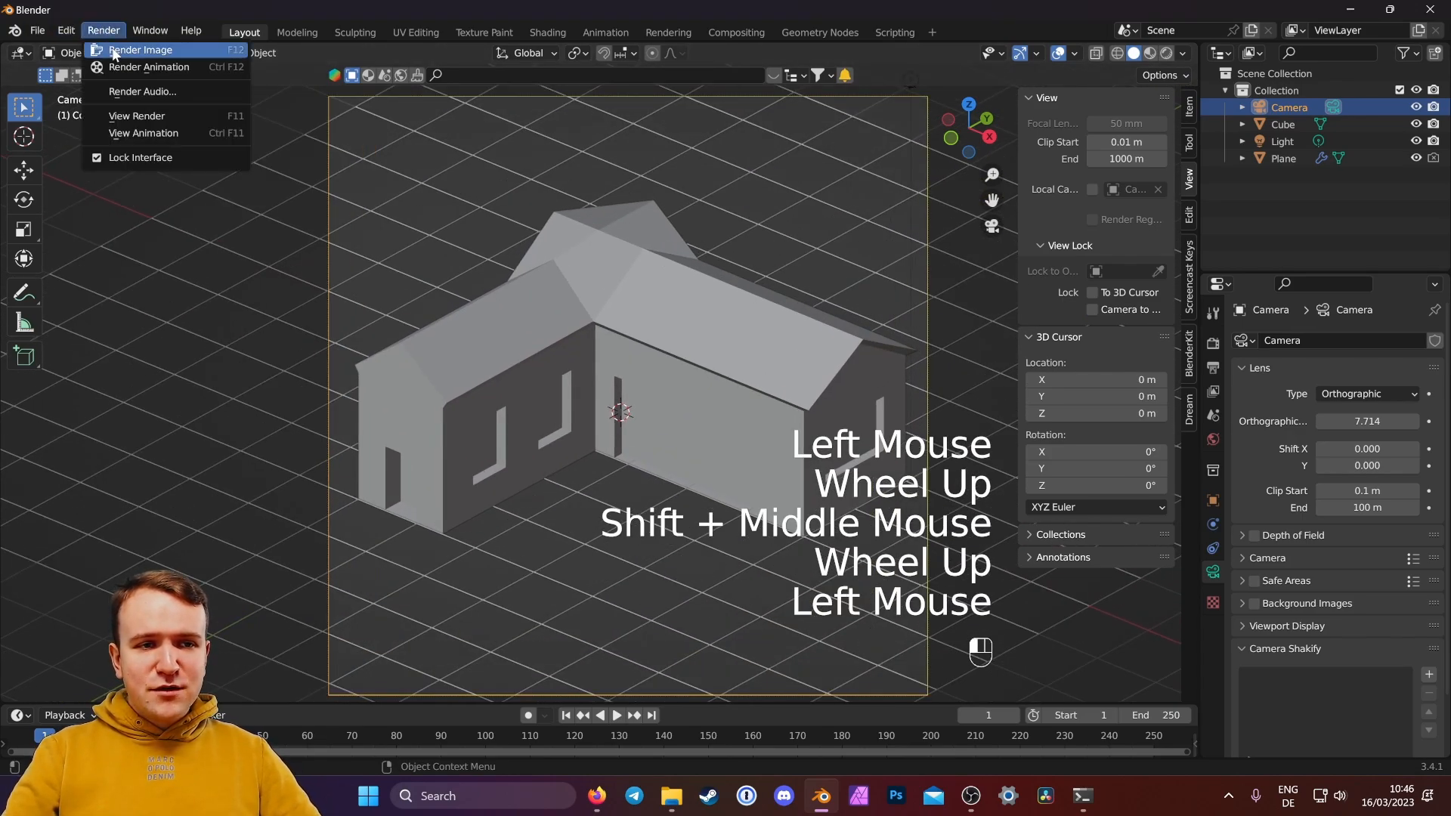
pyautogui.click(124, 53)
pyautogui.scroll(-2, 570, 537)
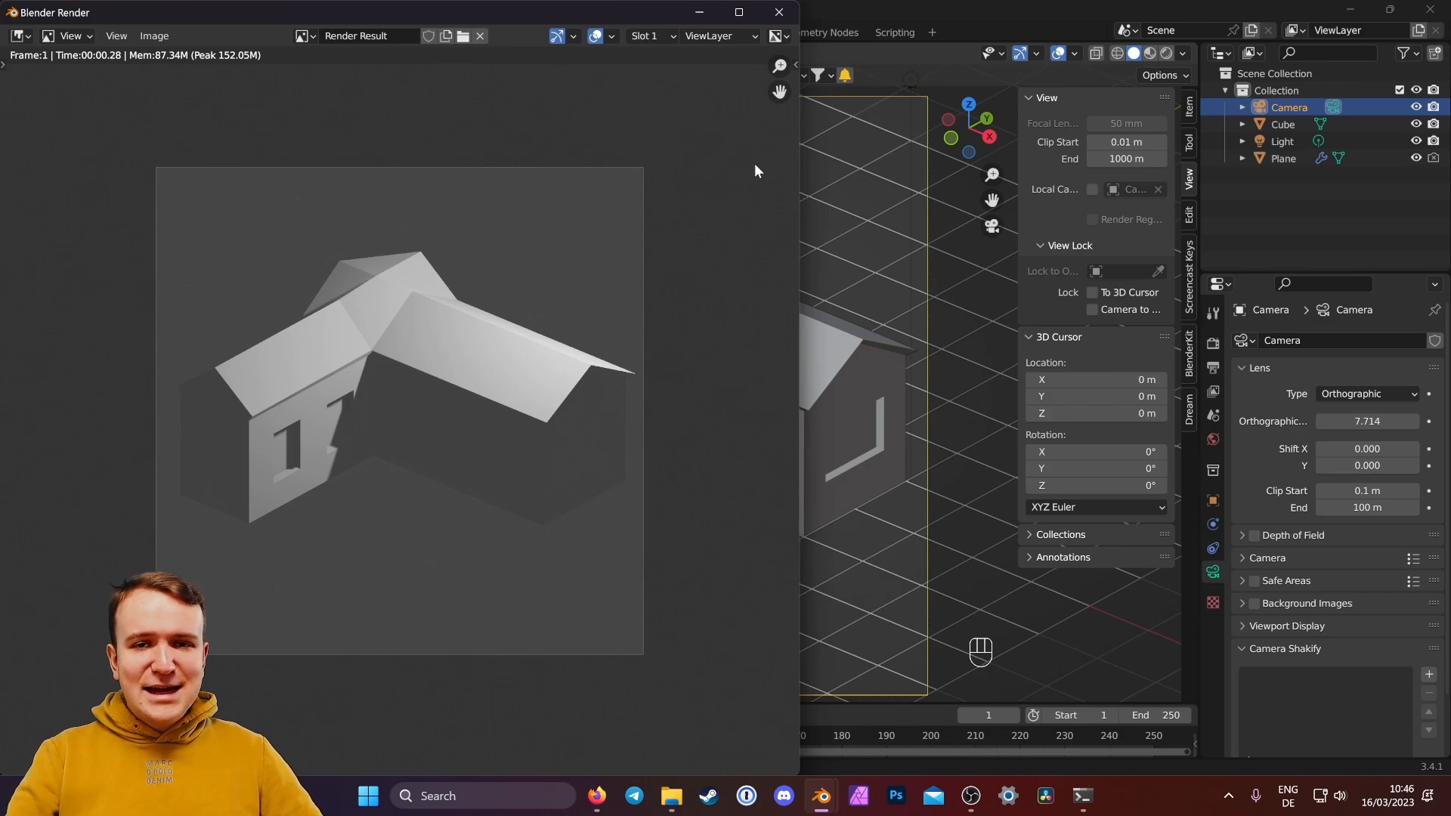
pyautogui.click(779, 14)
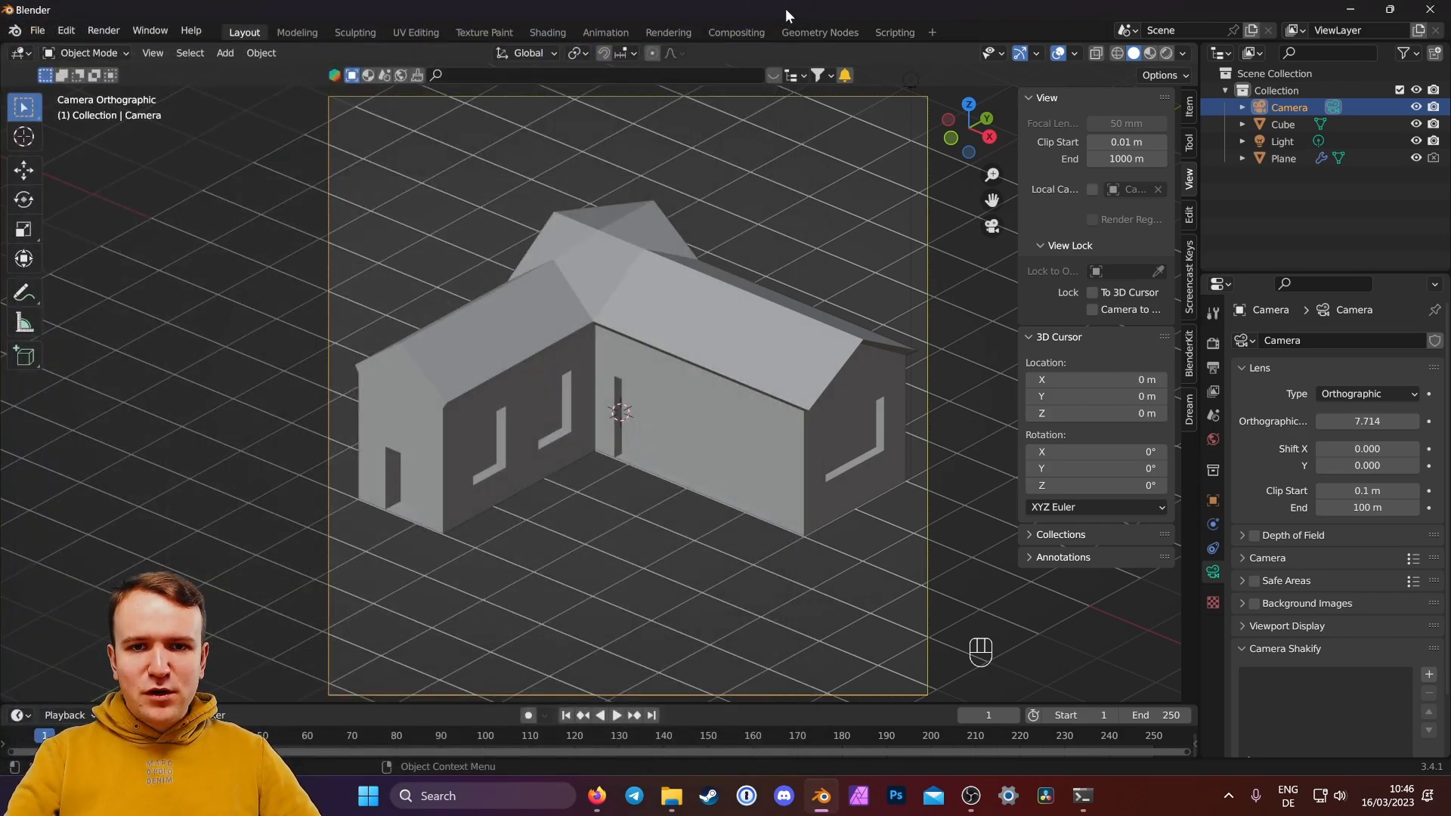
# Step: Enable compositing nodes for the scene and space the Render Layers and Composite nodes further apart
pyautogui.click(736, 32)
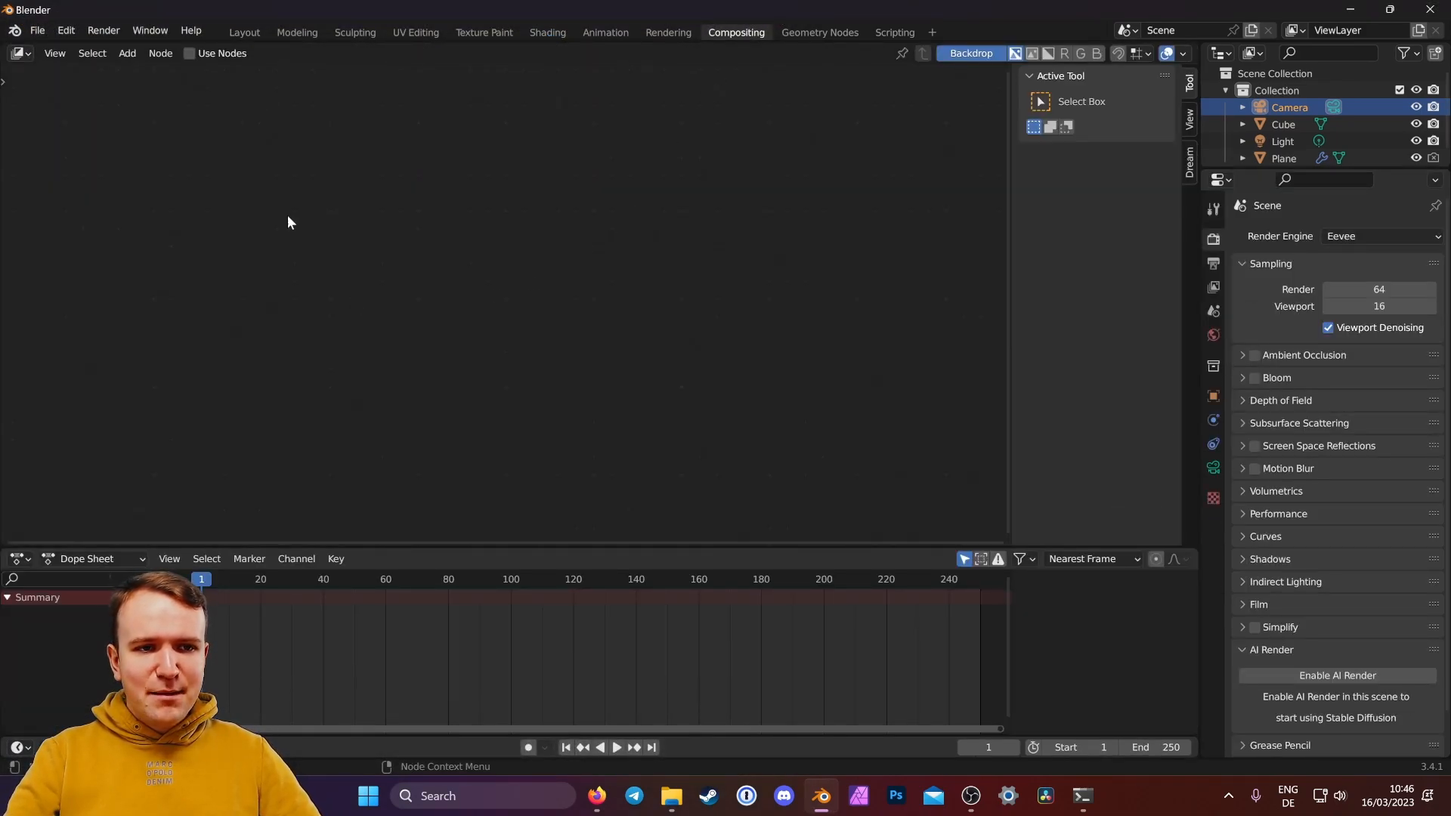
pyautogui.click(189, 52)
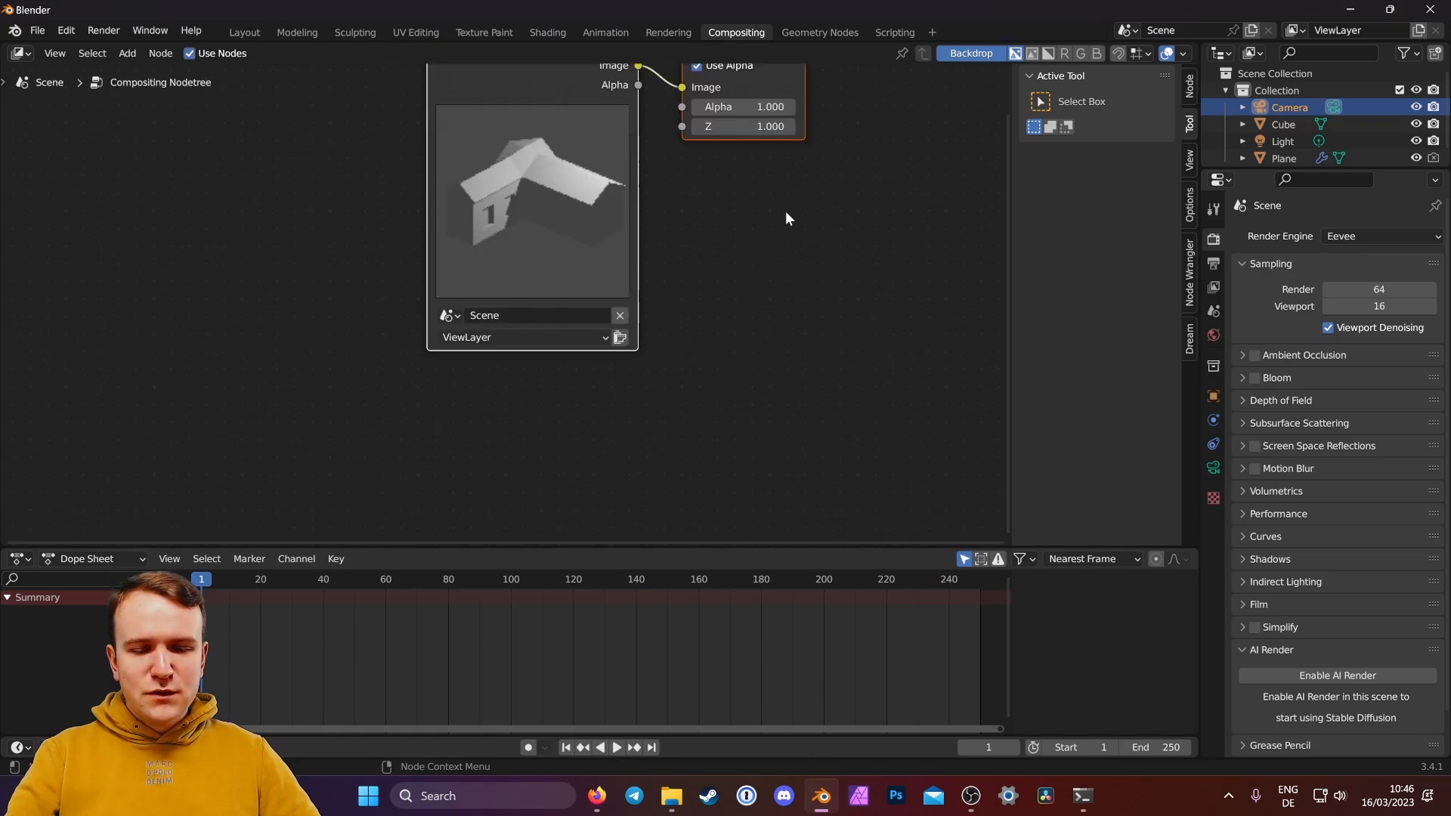
pyautogui.scroll(-1, 830, 219)
pyautogui.moveTo(819, 223); pyautogui.dragTo(742, 343, button='middle')
pyautogui.scroll(-1, 742, 342)
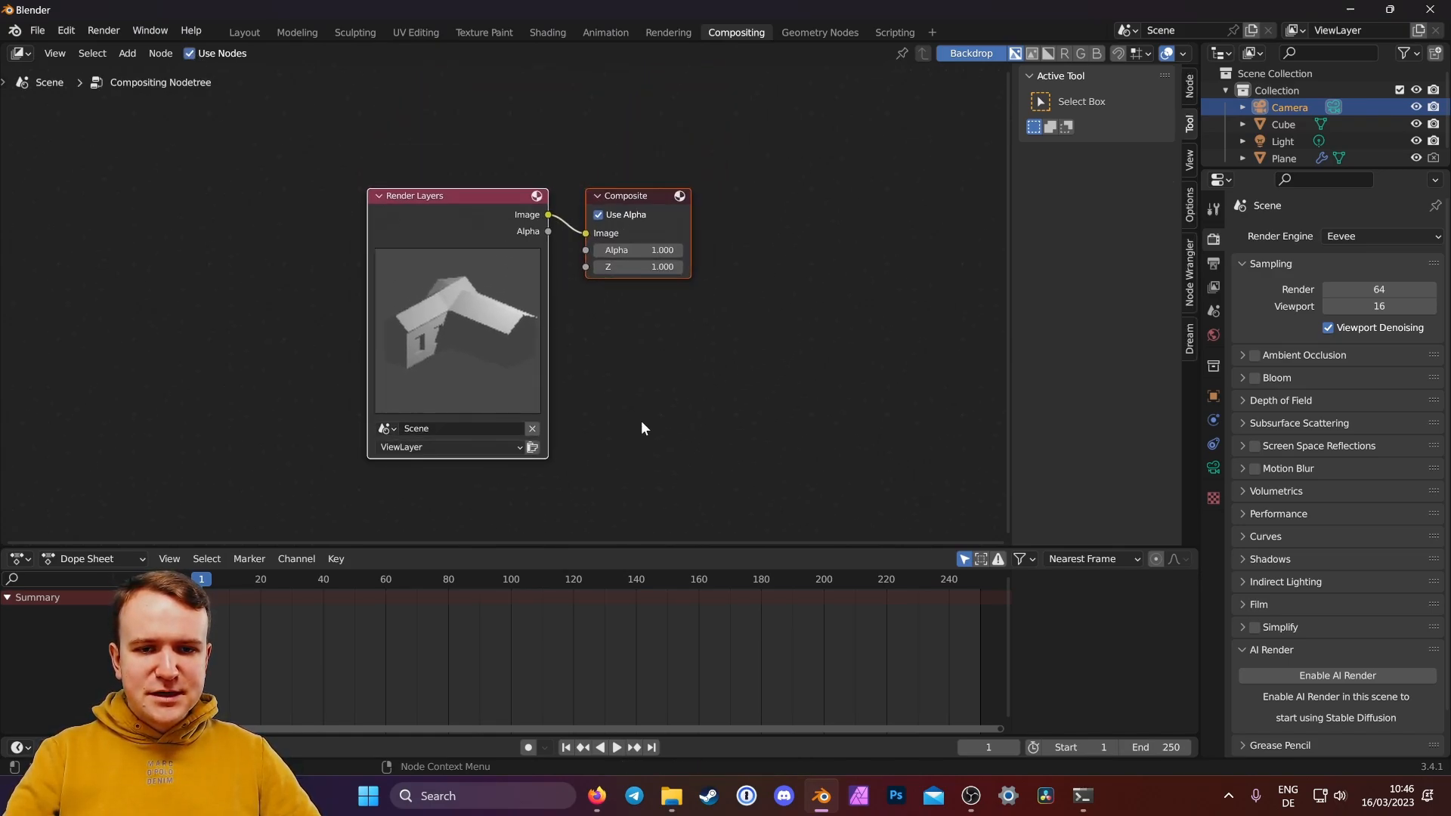
pyautogui.click(641, 428)
pyautogui.moveTo(487, 228); pyautogui.dragTo(283, 236)
pyautogui.moveTo(676, 227); pyautogui.dragTo(696, 220)
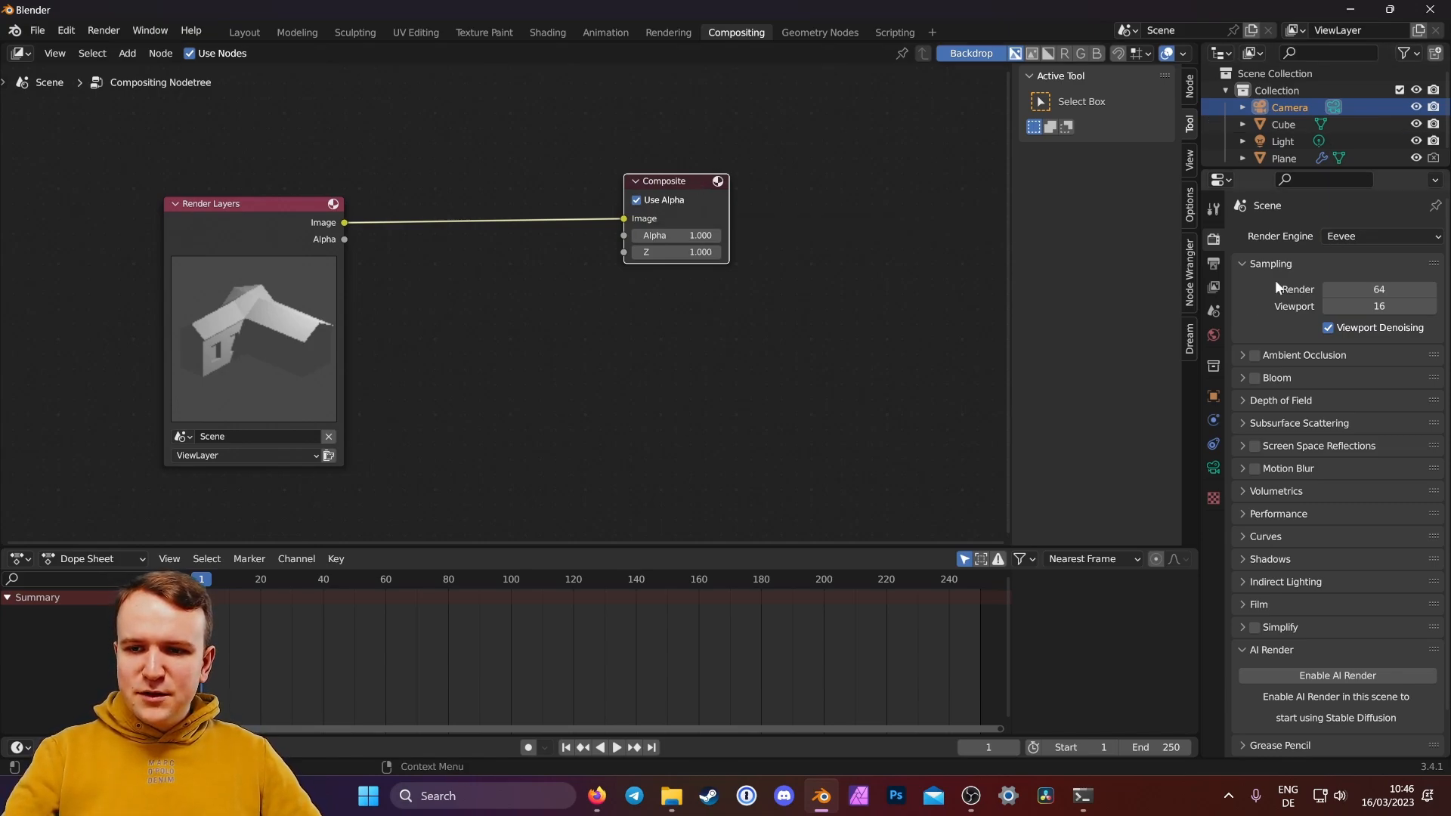
# Step: Enable the view layer's Z pass and connect the resulting Depth output to a new Normalize node
pyautogui.click(1214, 288)
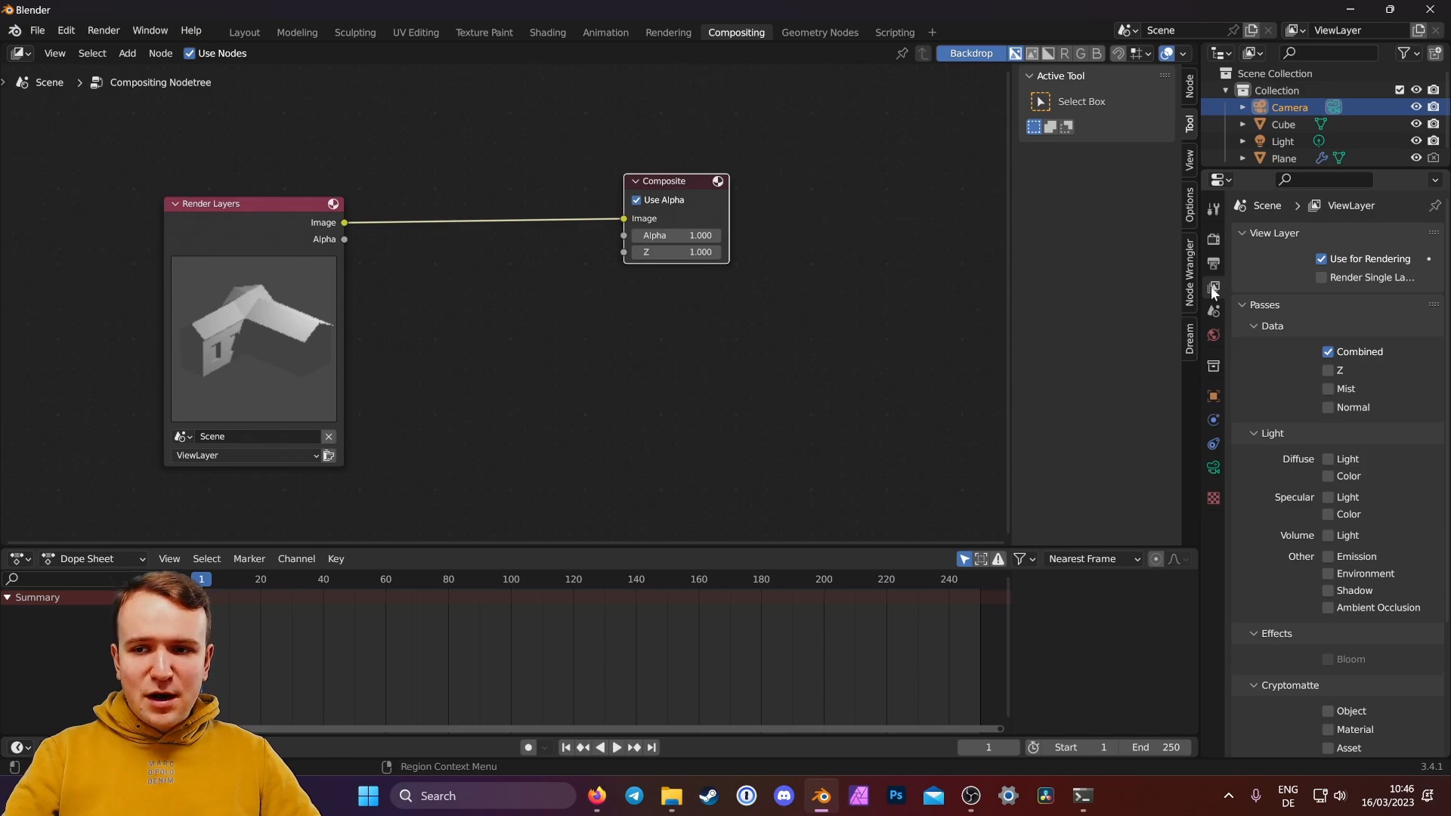
pyautogui.click(1328, 370)
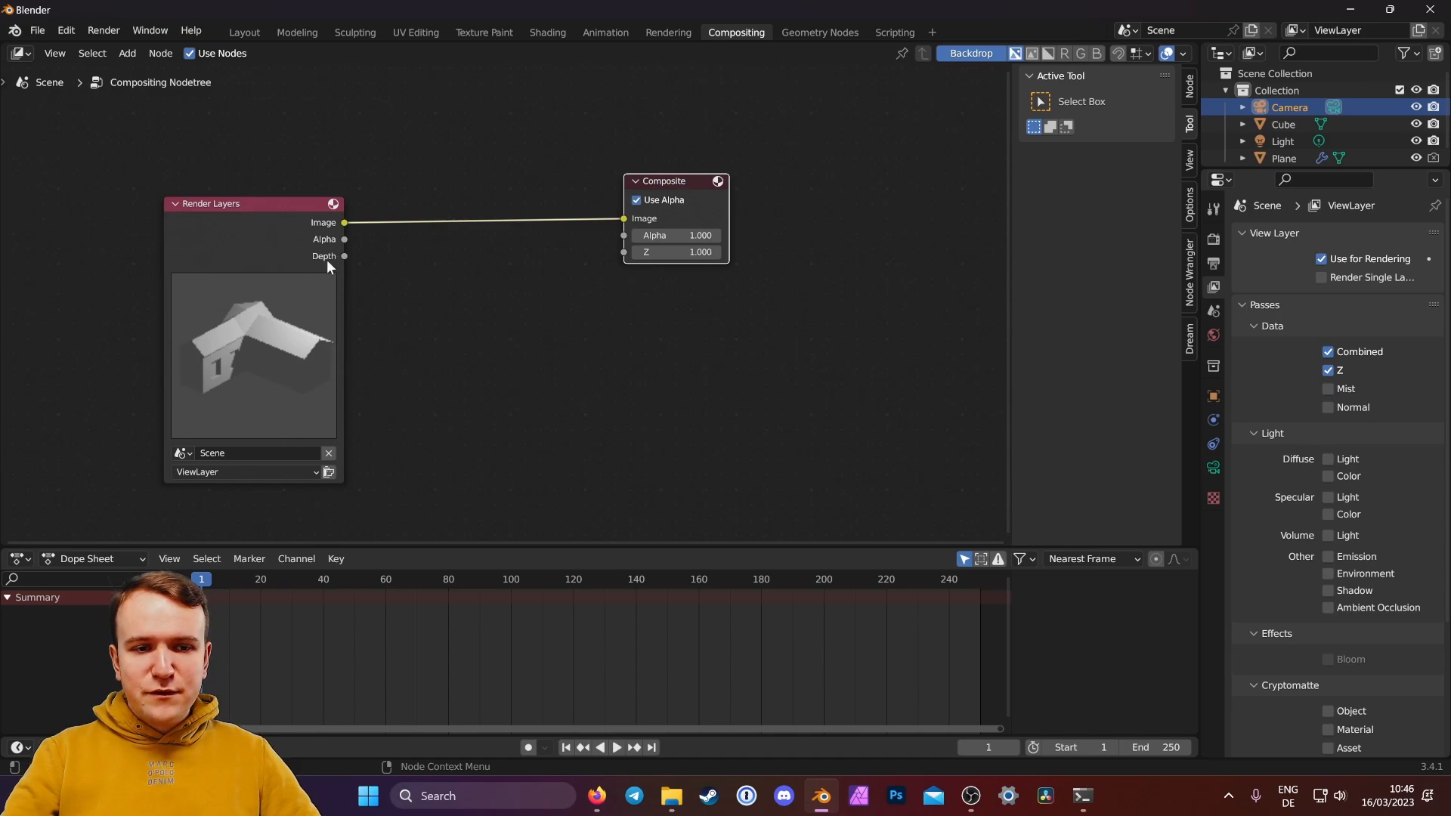
pyautogui.click(573, 337)
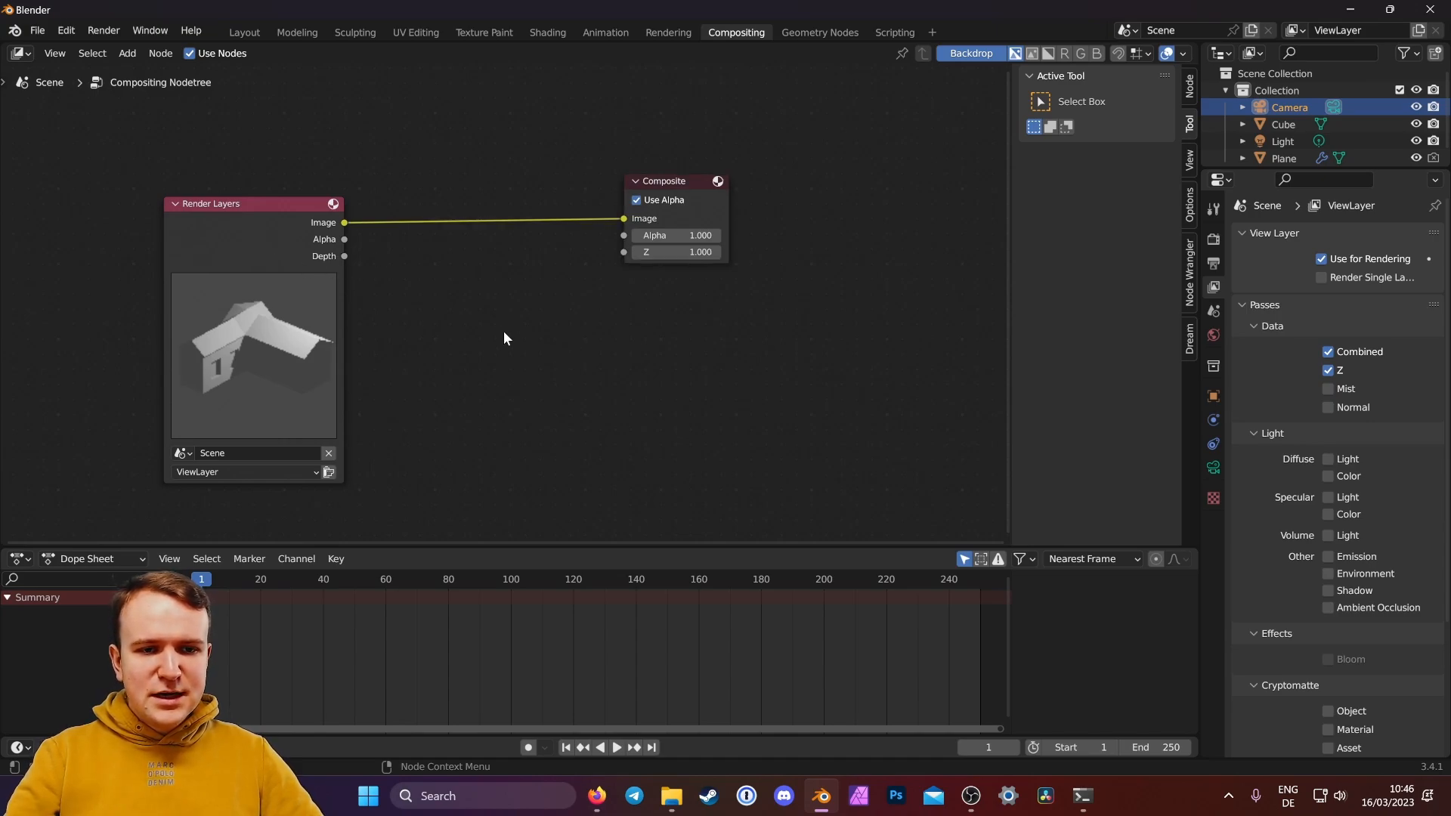
pyautogui.hotkey('shift', 'a')
pyautogui.write('no')
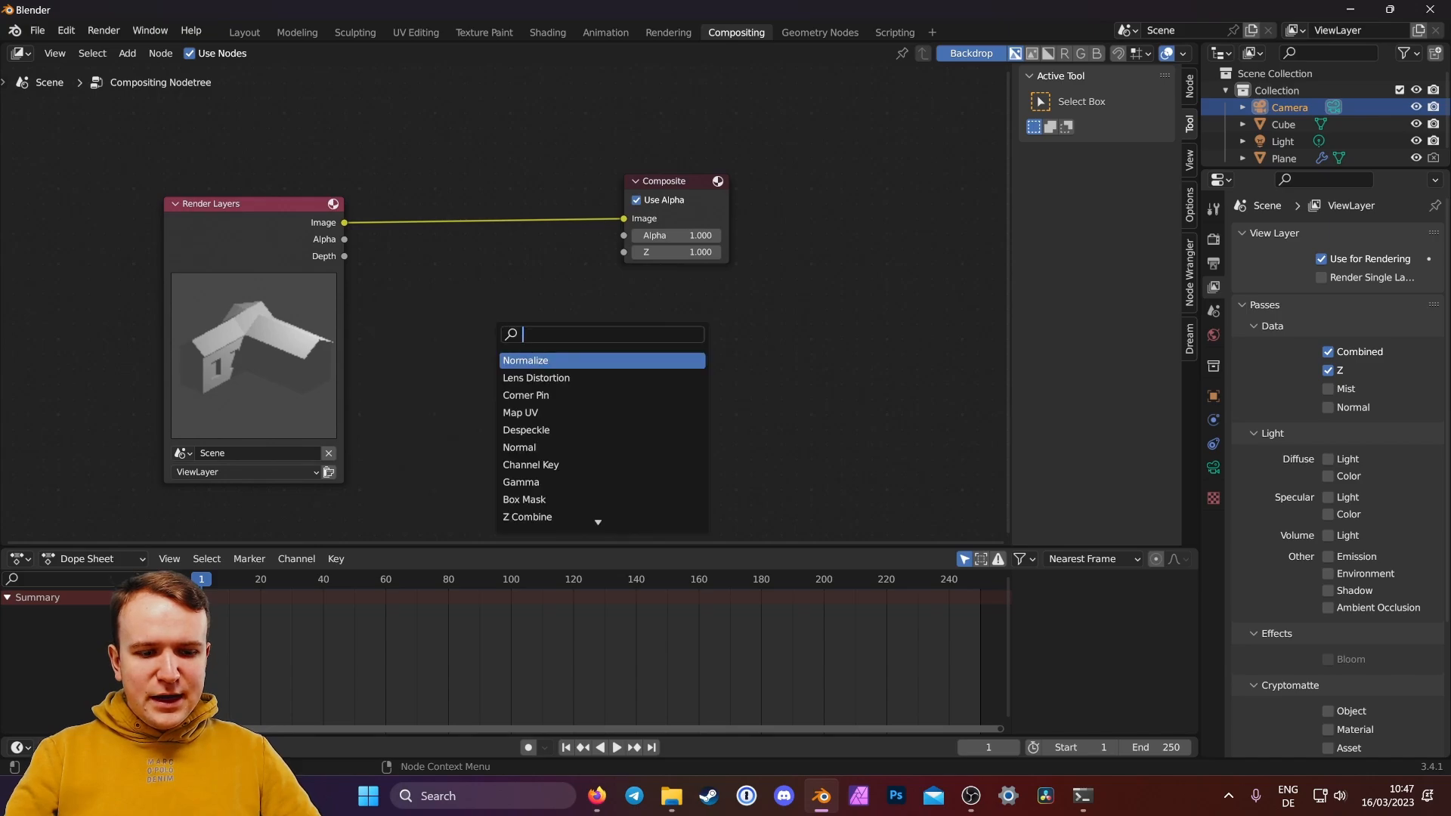
pyautogui.press('Down')
pyautogui.press('Return')
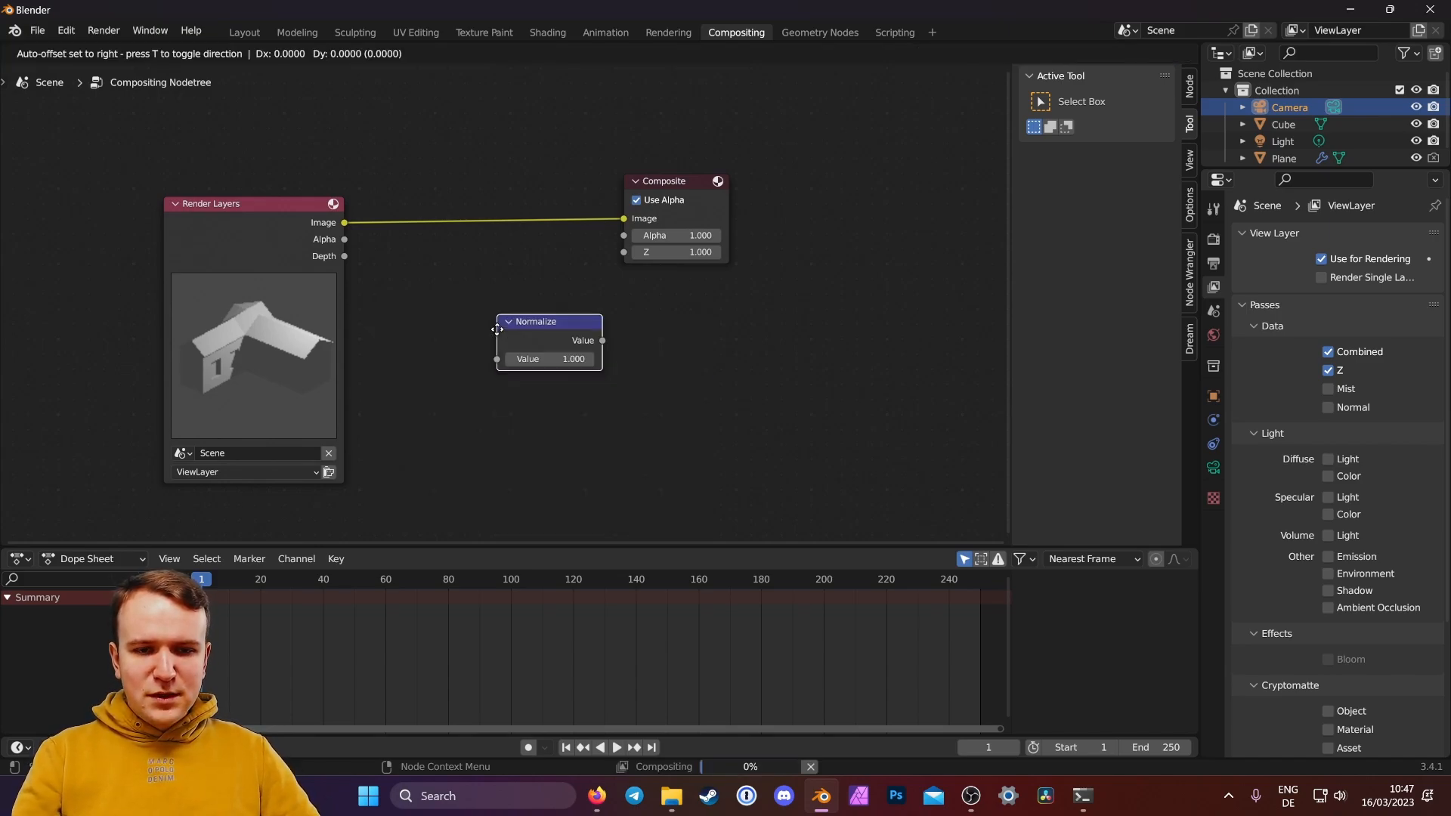
pyautogui.click(367, 278)
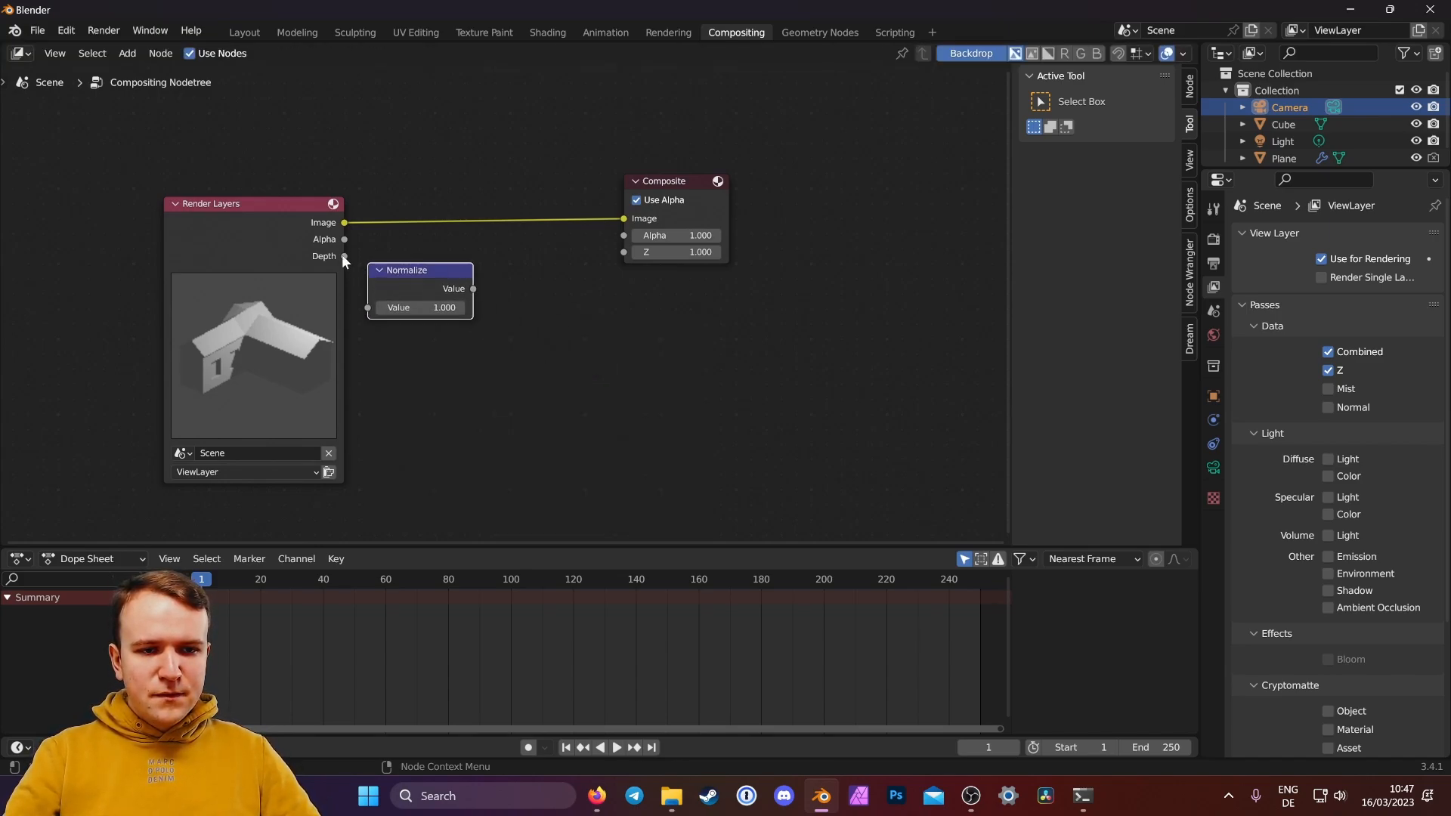
pyautogui.moveTo(344, 257); pyautogui.dragTo(406, 291)
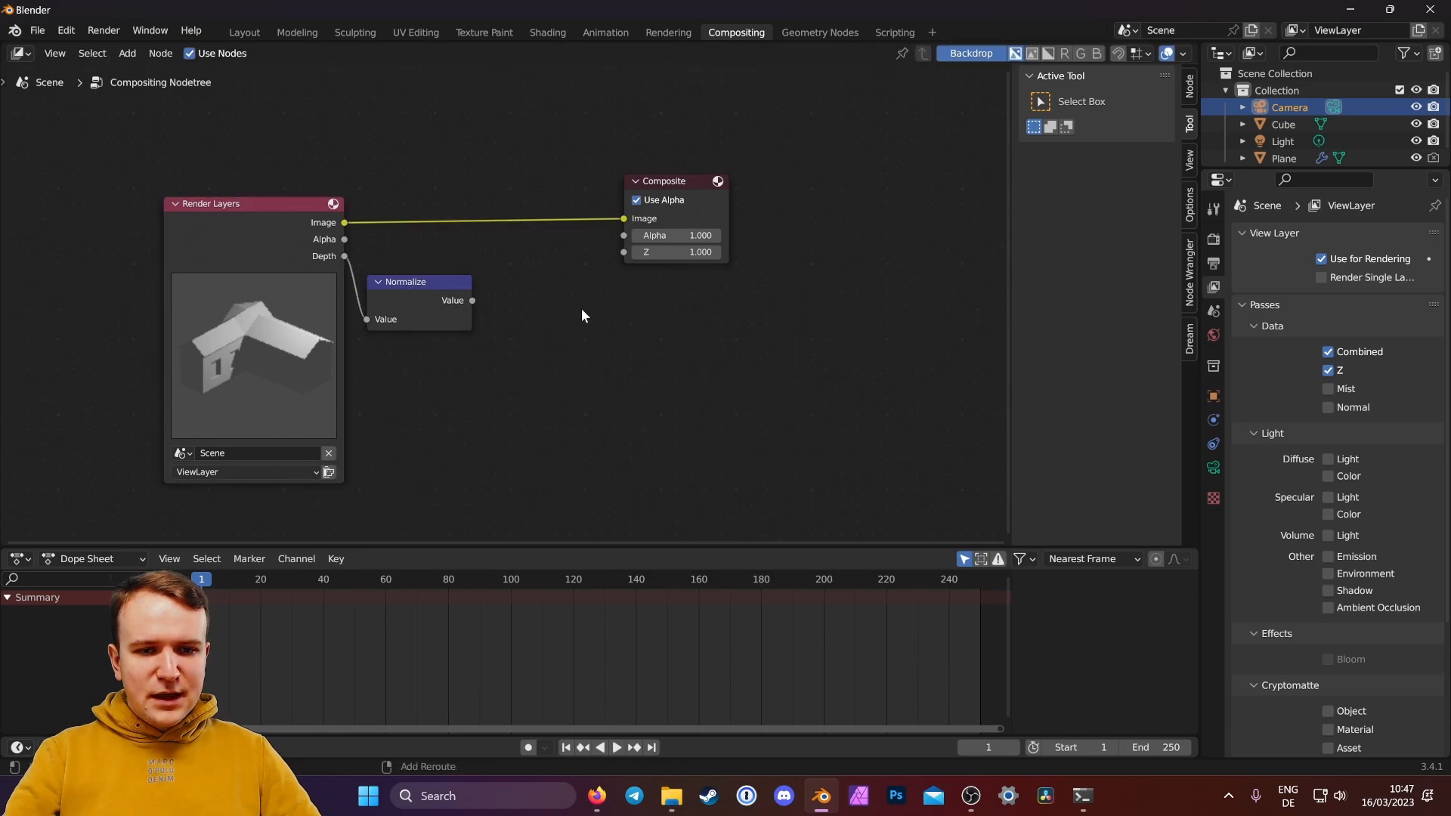
# Step: Add an Invert node, feed the normalized value into its Color input, and link its output to the Composite node's Image input
pyautogui.hotkey('shift', 'a')
pyautogui.write('inv')
pyautogui.press('Return')
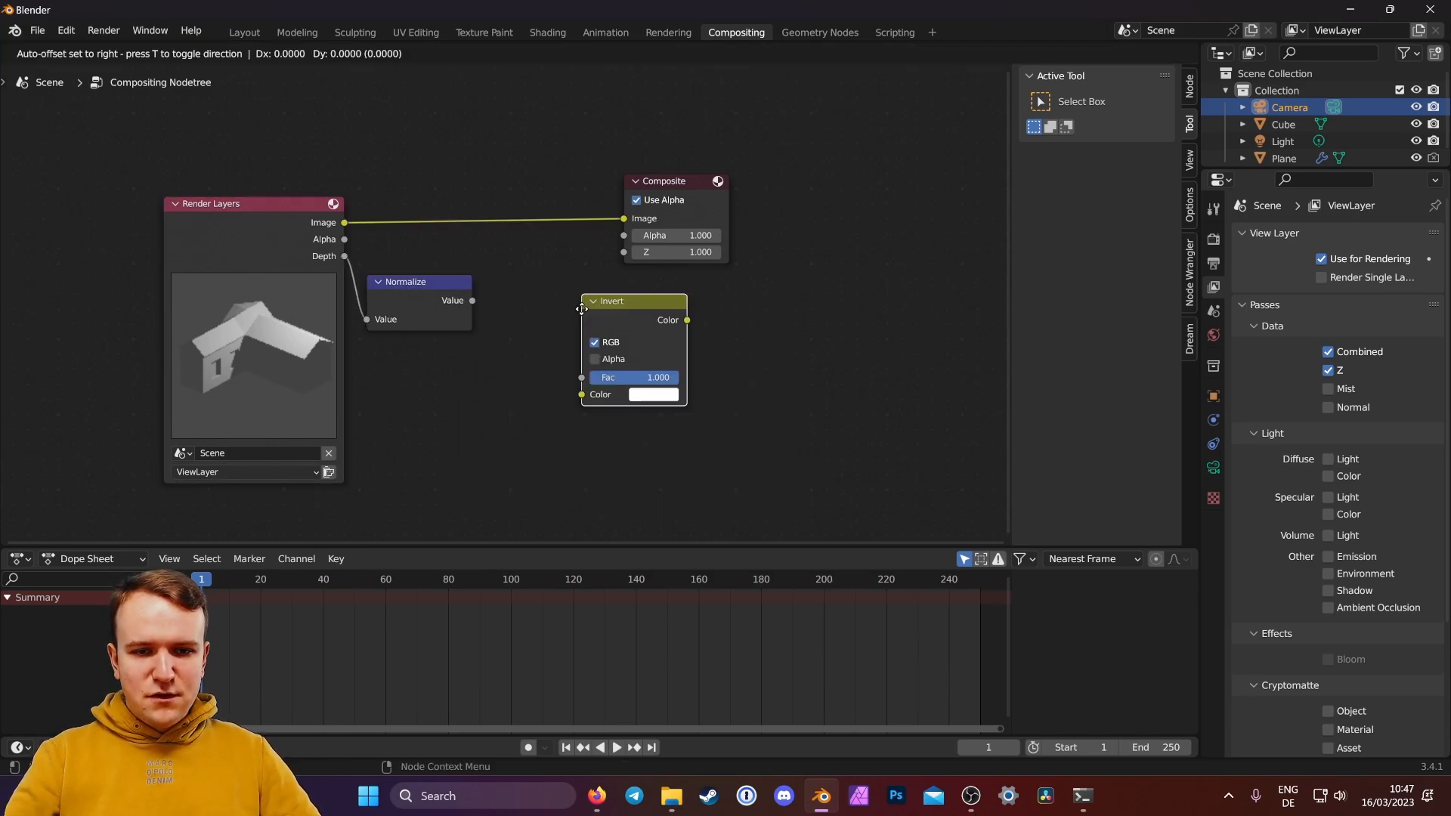
pyautogui.click(497, 281)
pyautogui.moveTo(472, 301); pyautogui.dragTo(498, 368)
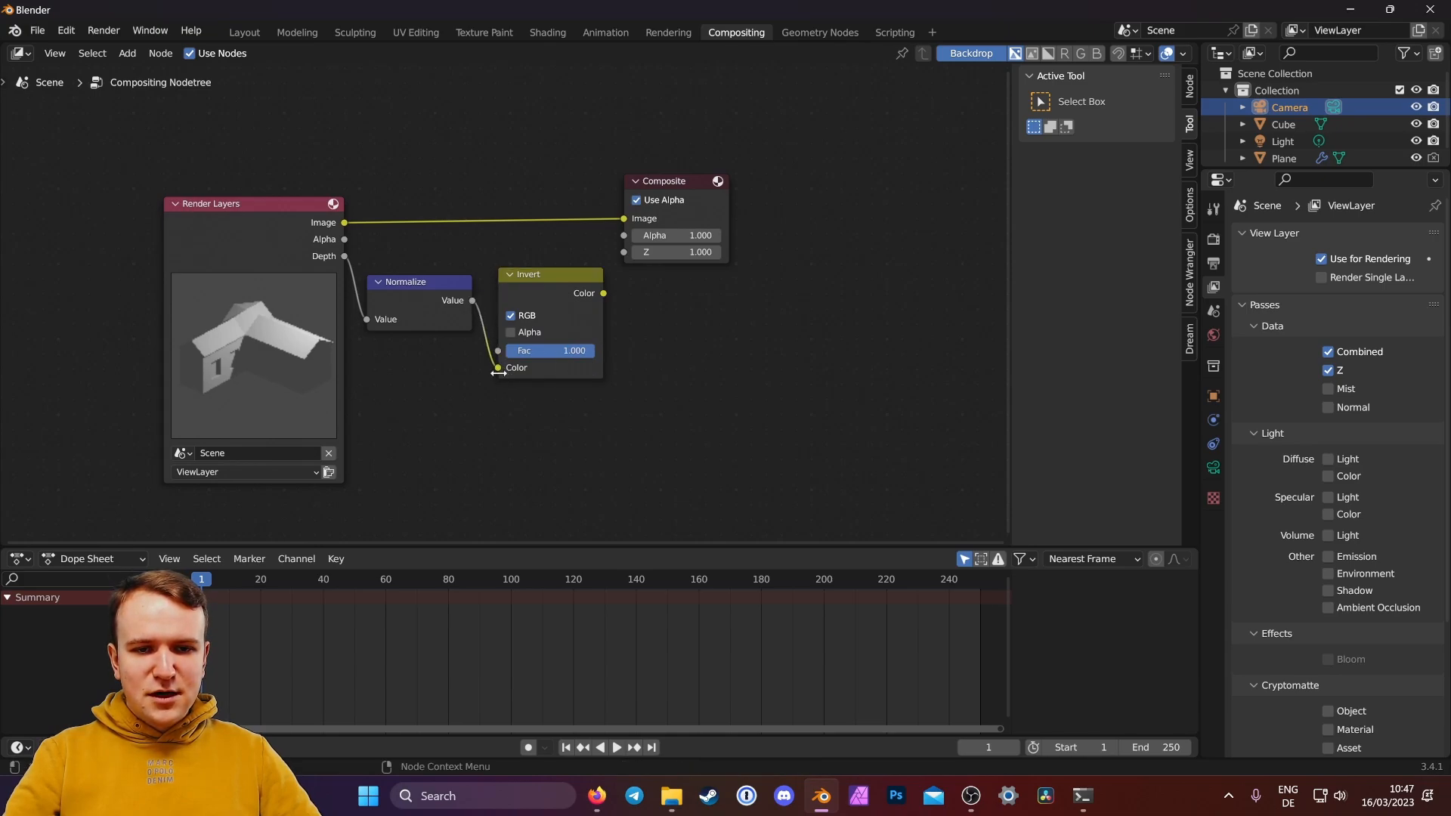
pyautogui.click(603, 294)
pyautogui.moveTo(603, 294); pyautogui.dragTo(779, 206)
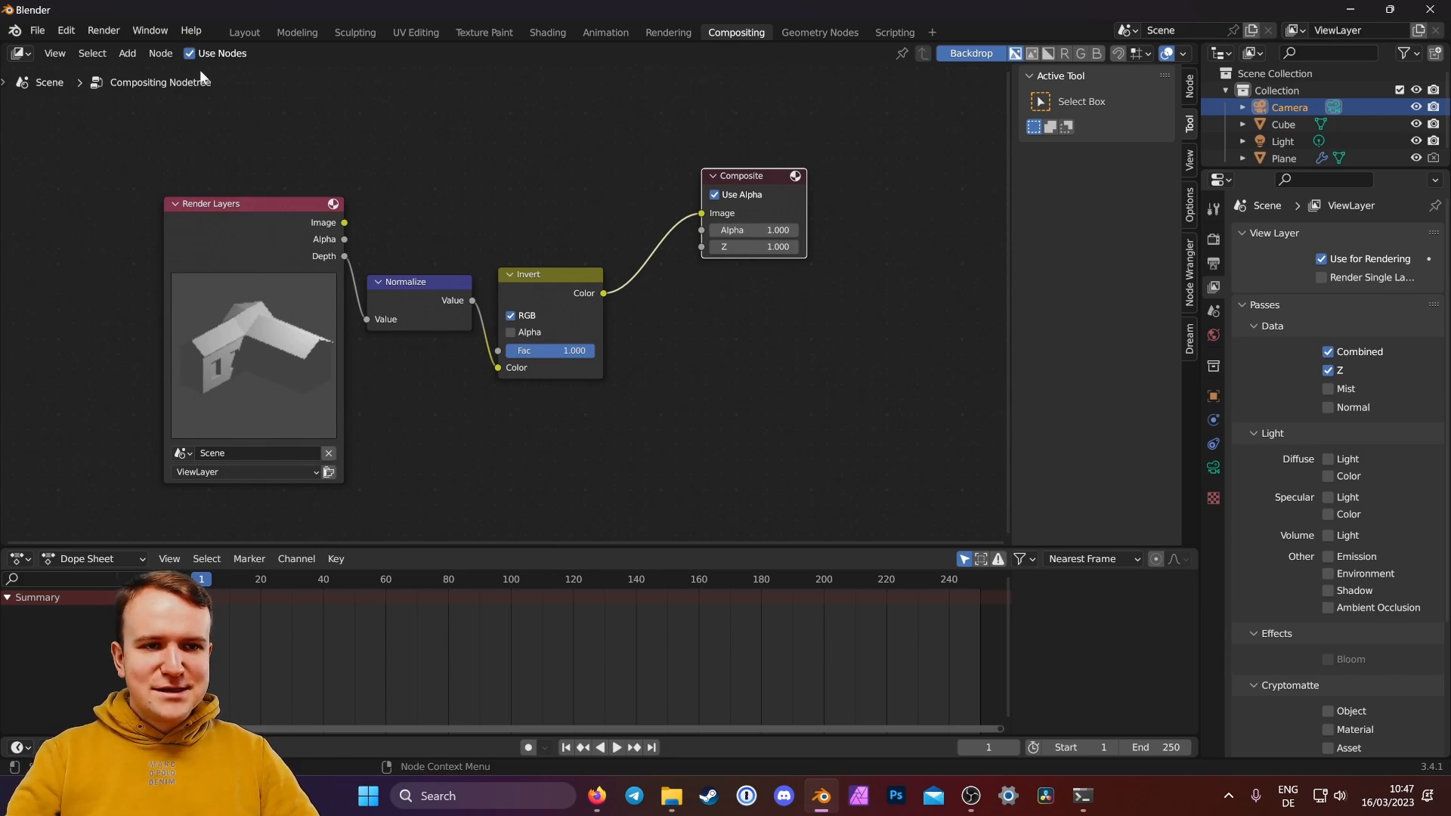
# Step: Render the house as a depth map through the compositor and view the whole image
pyautogui.click(103, 31)
pyautogui.click(110, 48)
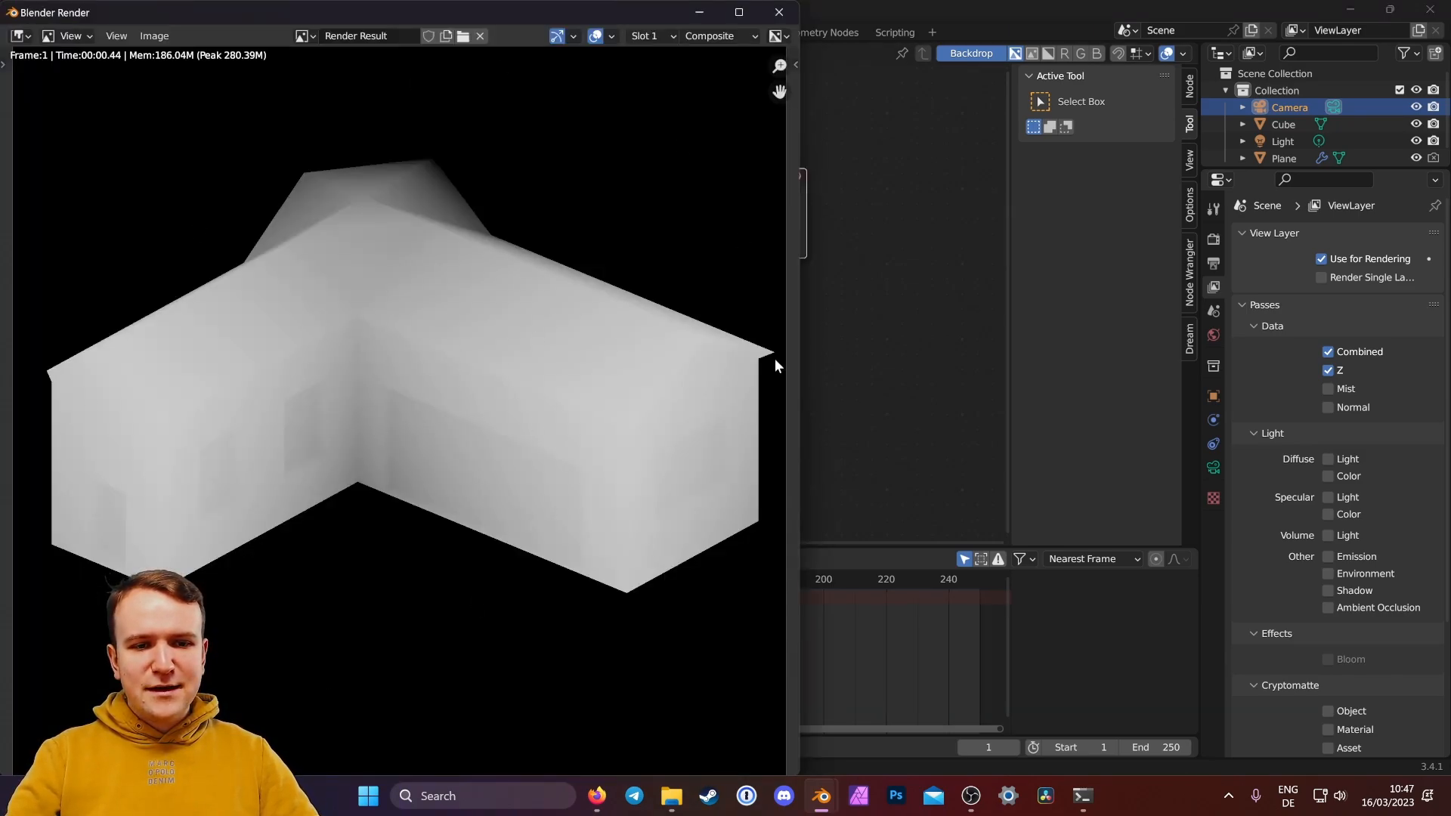
pyautogui.scroll(-1, 406, 529)
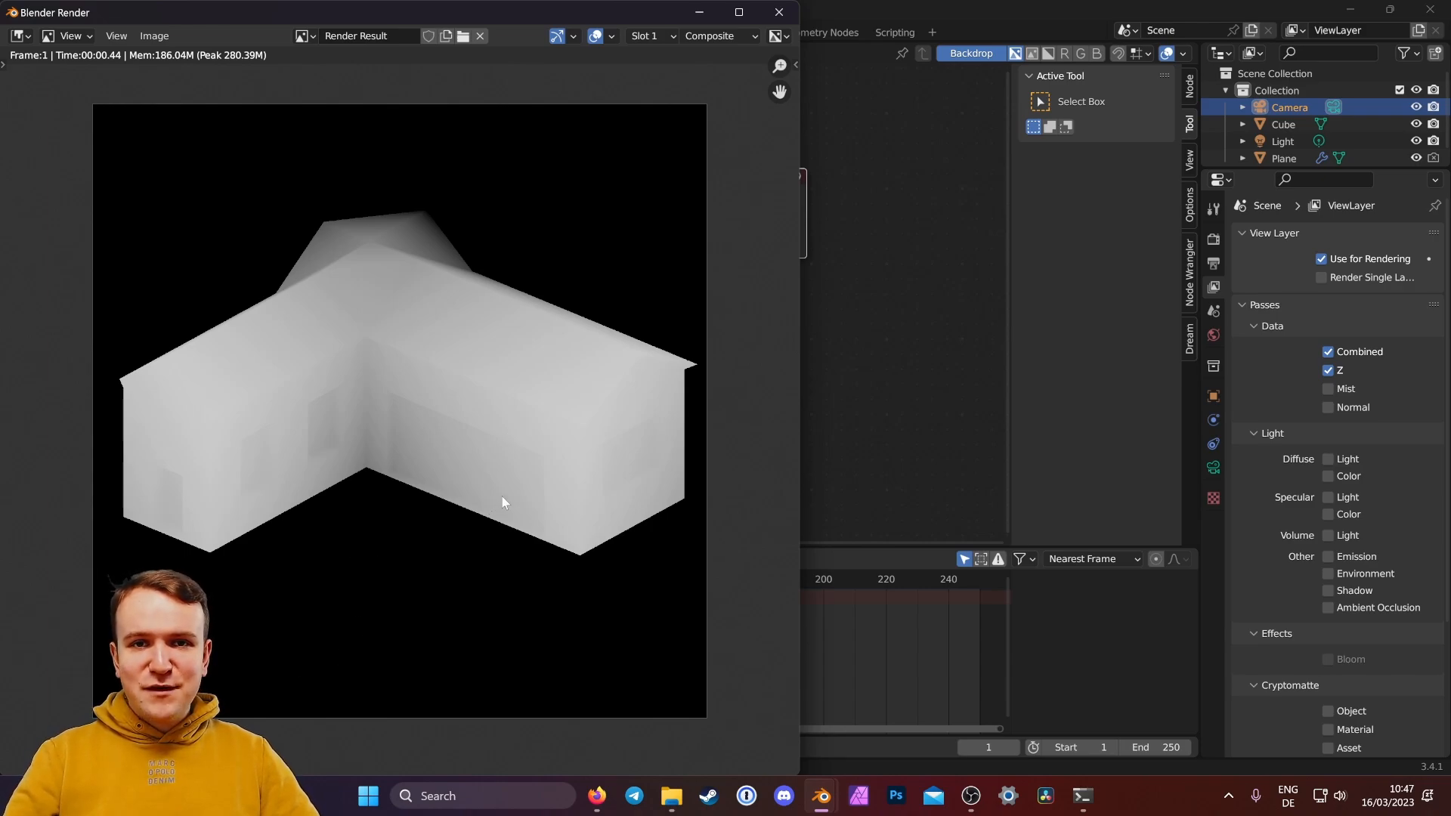
# Step: Start saving the rendered depth image and create and enter a new folder named House inside ControlNet Game Assets
pyautogui.click(155, 35)
pyautogui.click(181, 152)
pyautogui.click(316, 230)
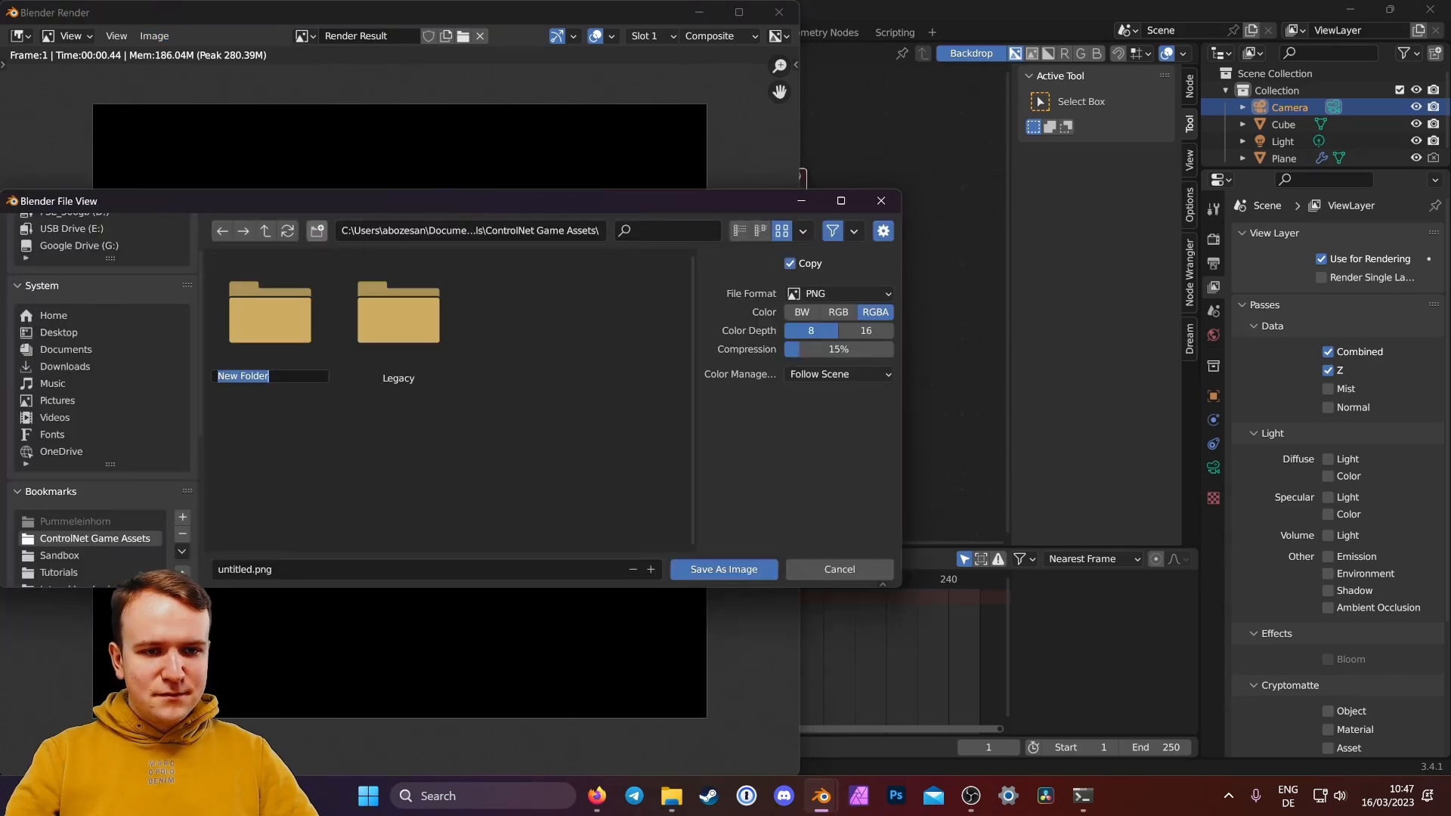
pyautogui.write('House')
pyautogui.press('Return')
pyautogui.doubleClick(291, 274)
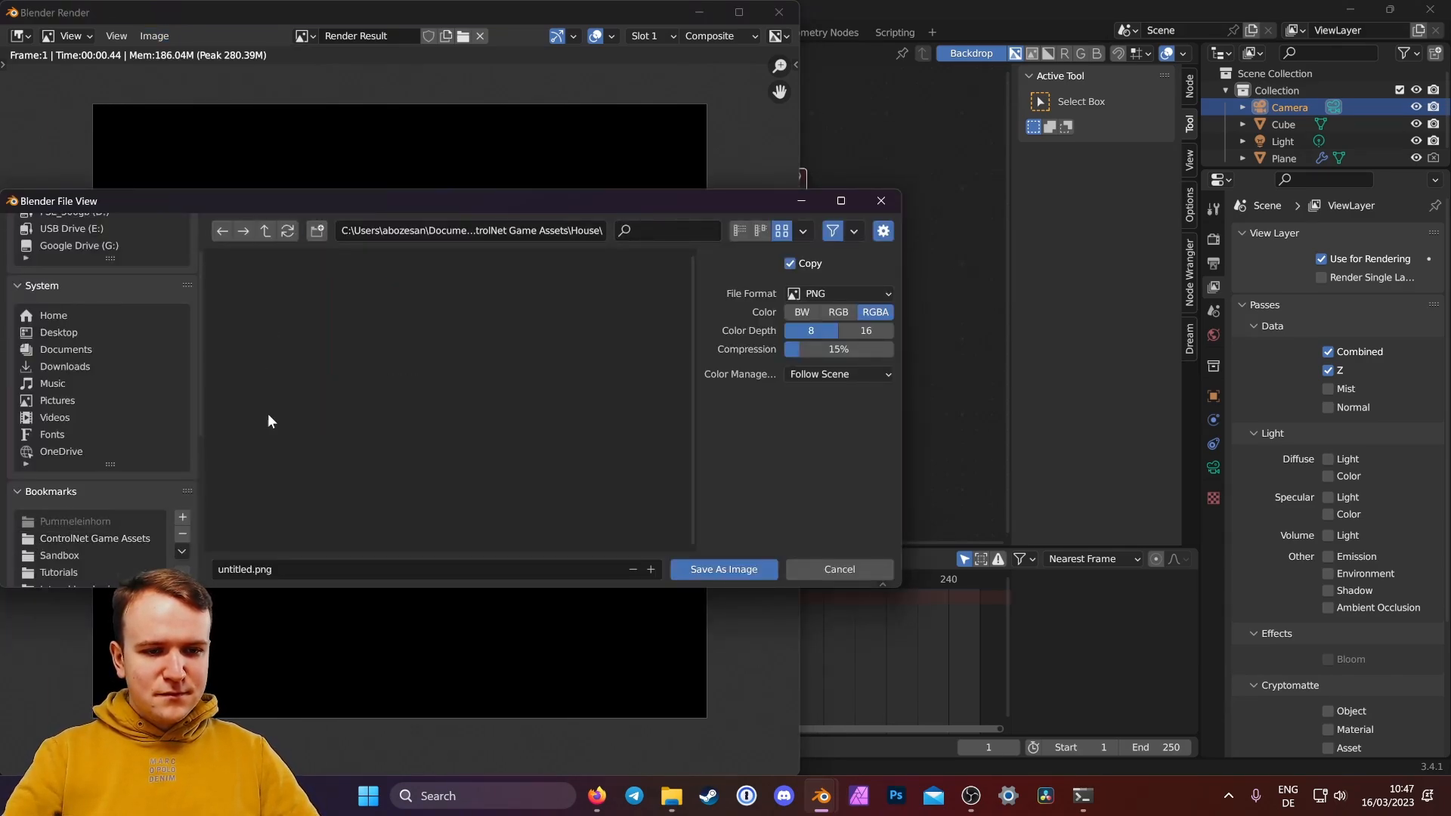
# Step: Name the image House-Depth.png, set its color mode to RGB, and save it
pyautogui.click(259, 569)
pyautogui.write('House-Depth')
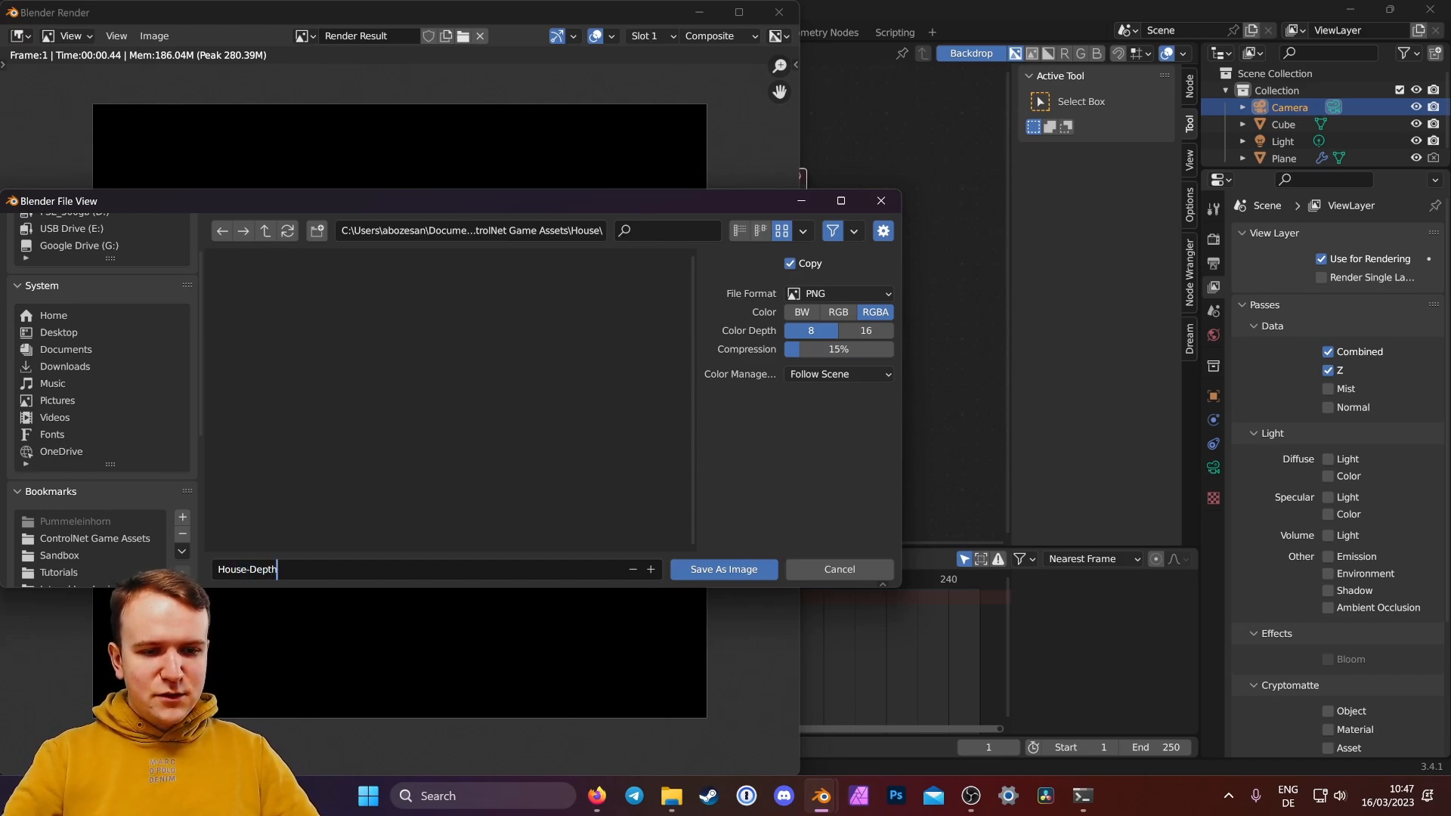
pyautogui.press('Return')
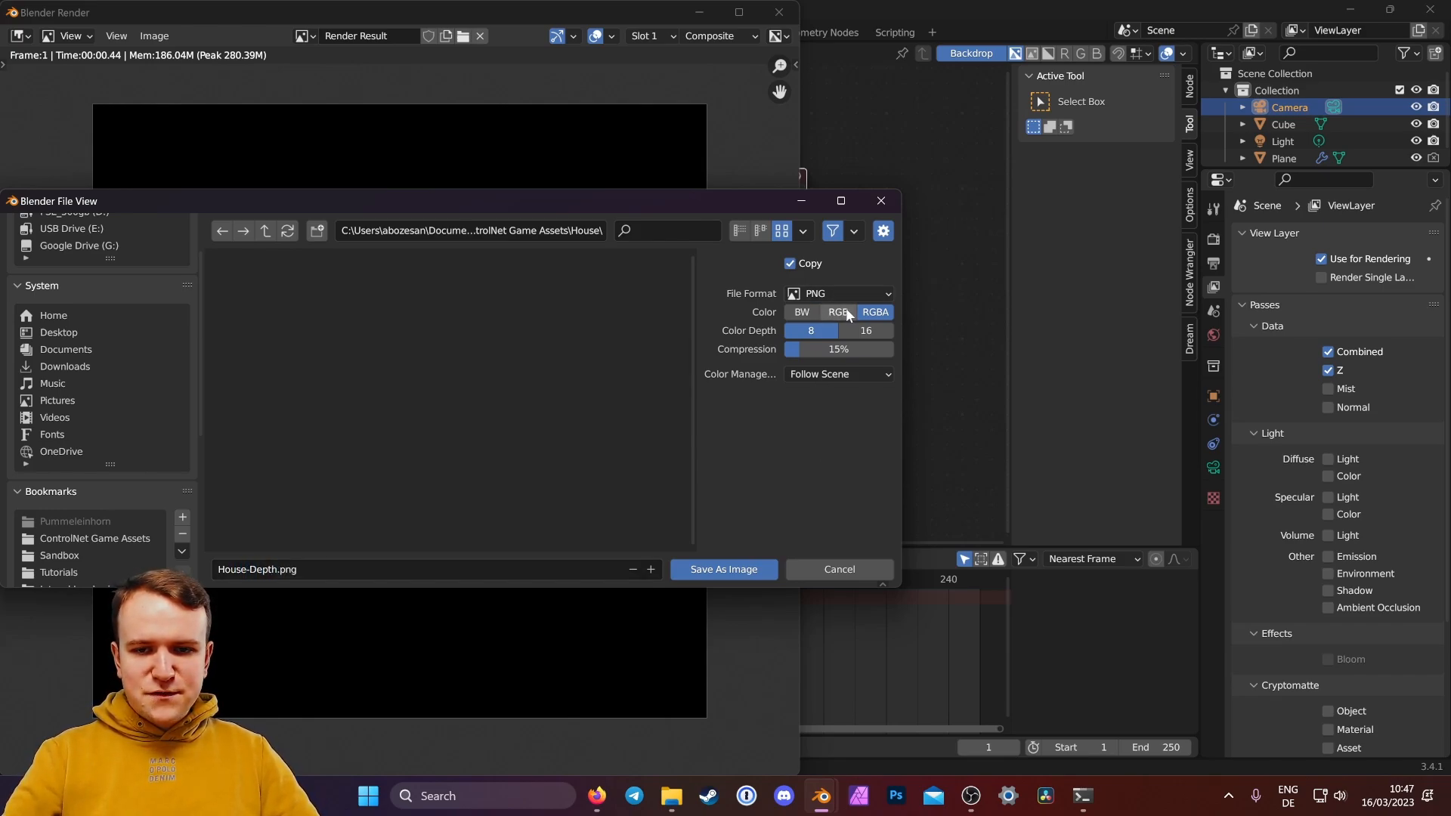
pyautogui.click(839, 311)
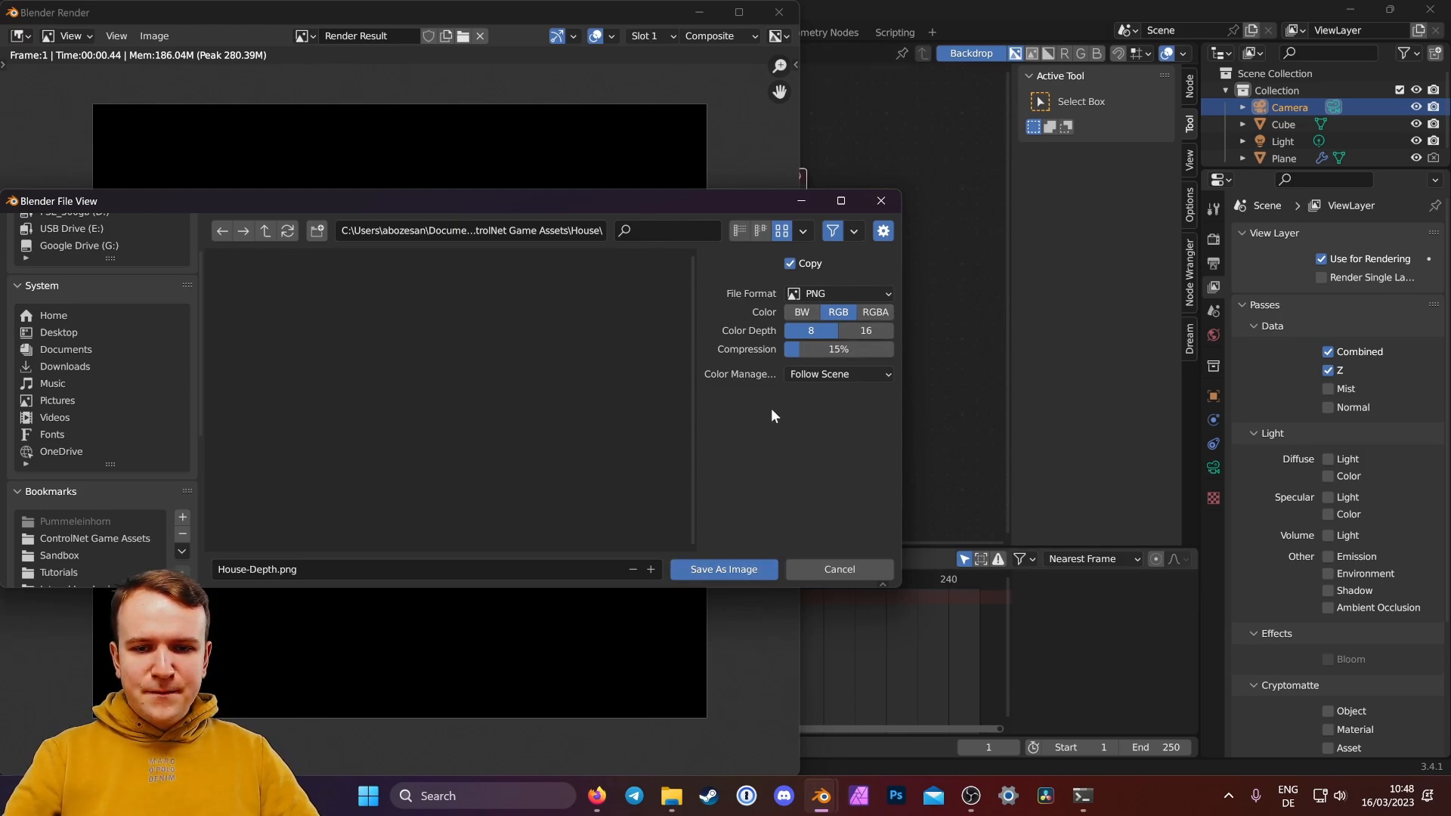
pyautogui.click(716, 571)
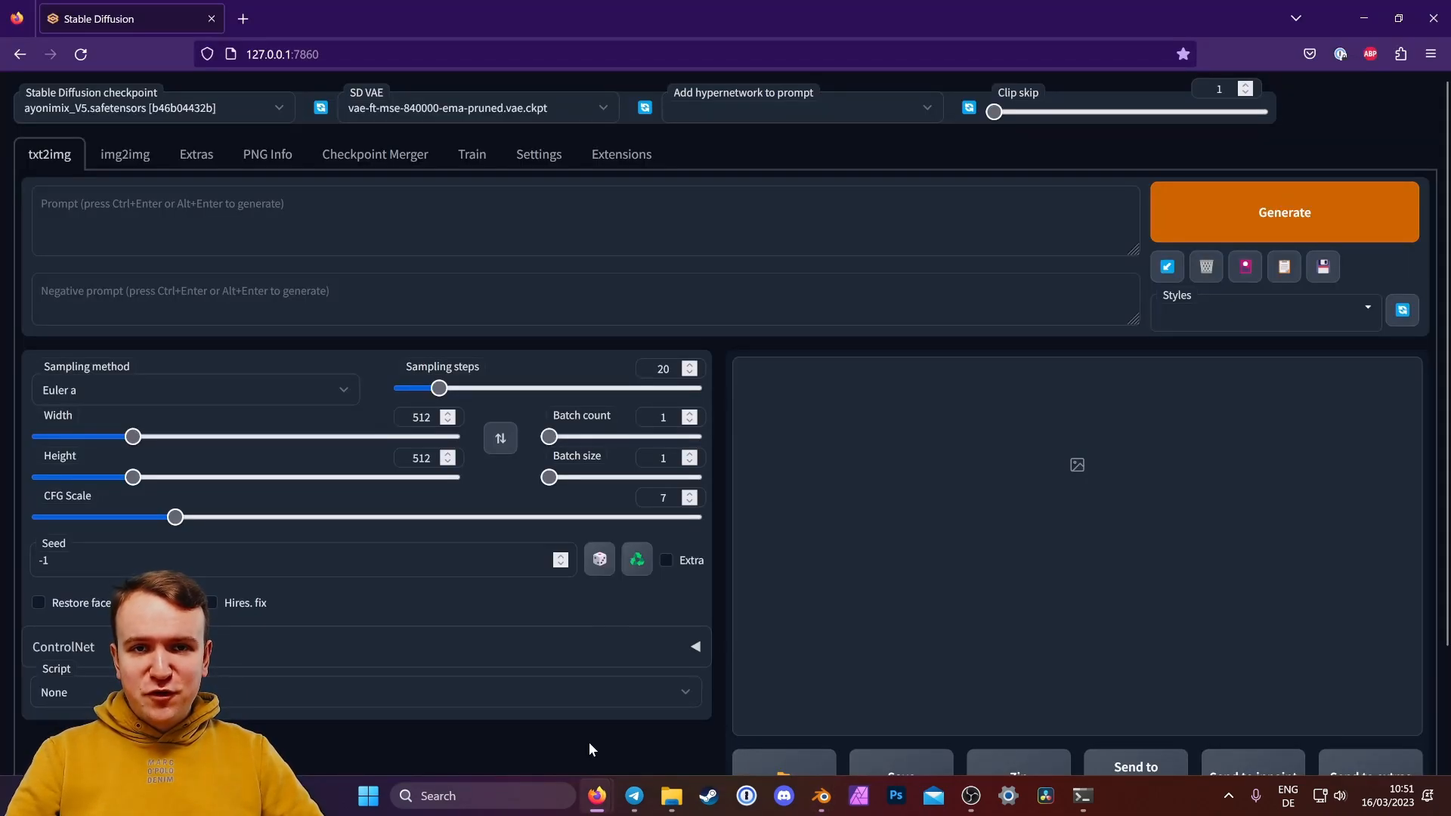
# Step: Switch to the Stable Diffusion web UI and load House-Depth.png as the image for ControlNet's Control Model - 0
pyautogui.scroll(-2, 588, 742)
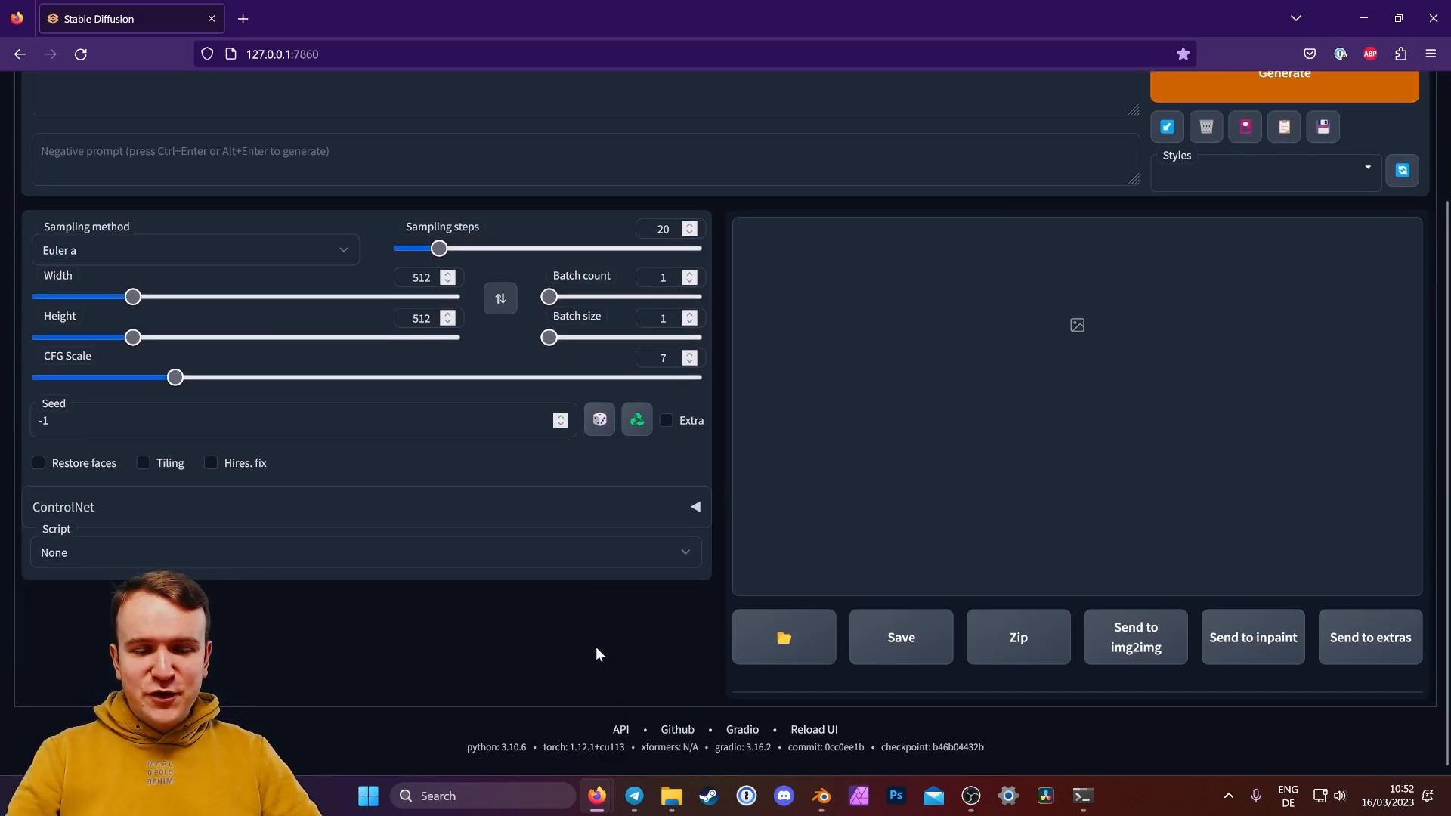
pyautogui.click(94, 510)
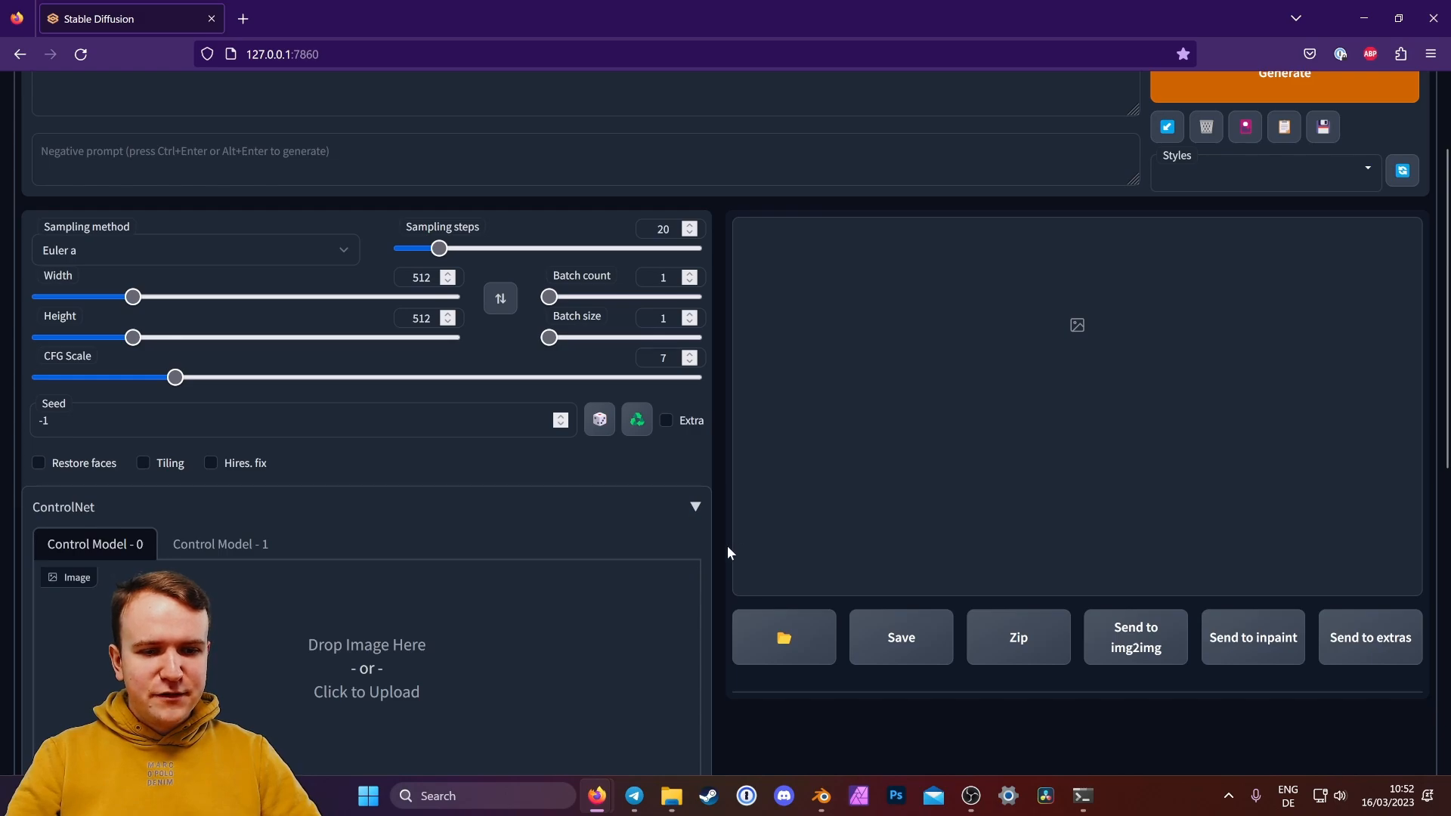
pyautogui.scroll(-5, 727, 548)
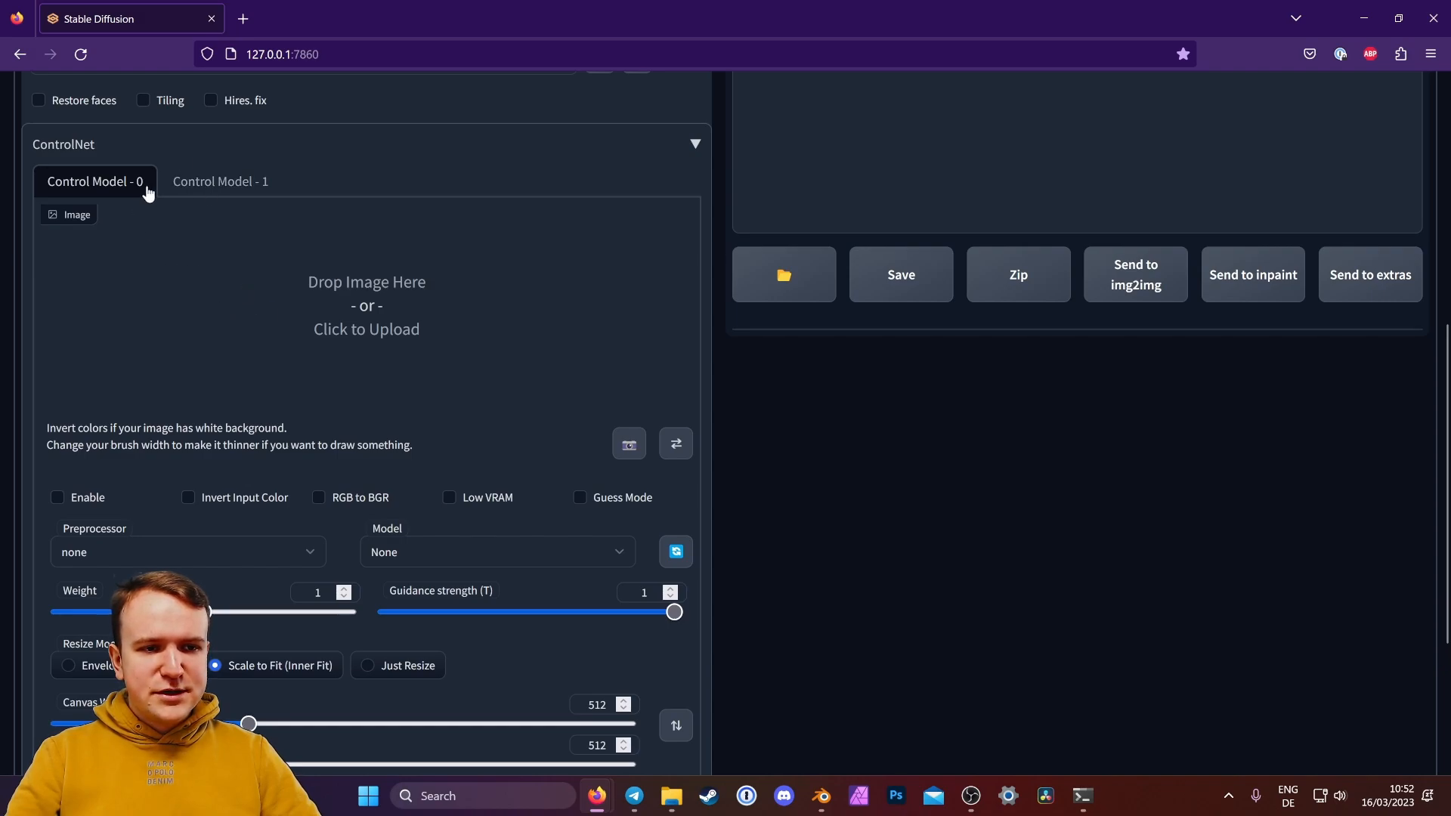
pyautogui.click(207, 288)
pyautogui.click(396, 158)
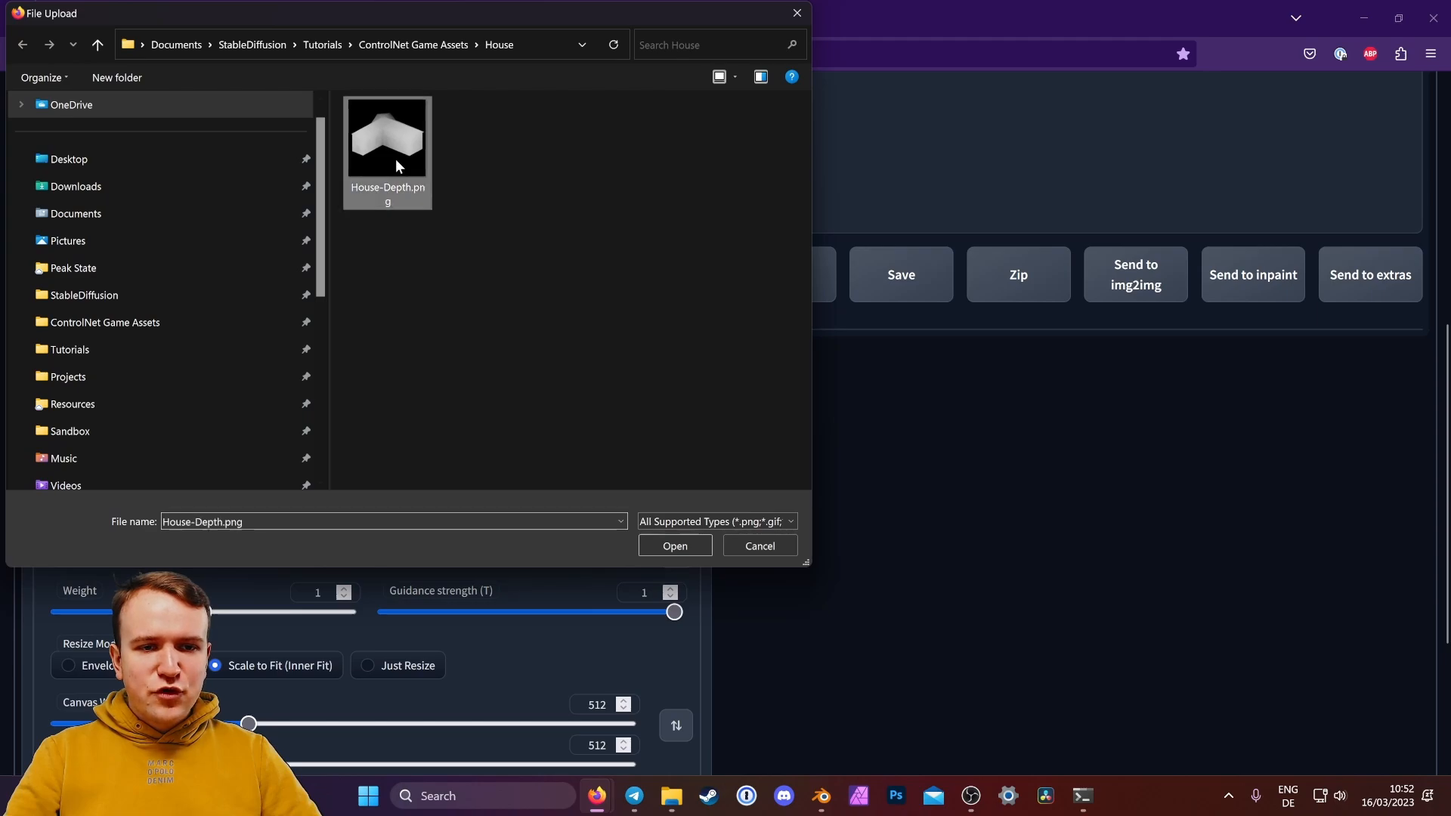
pyautogui.click(695, 550)
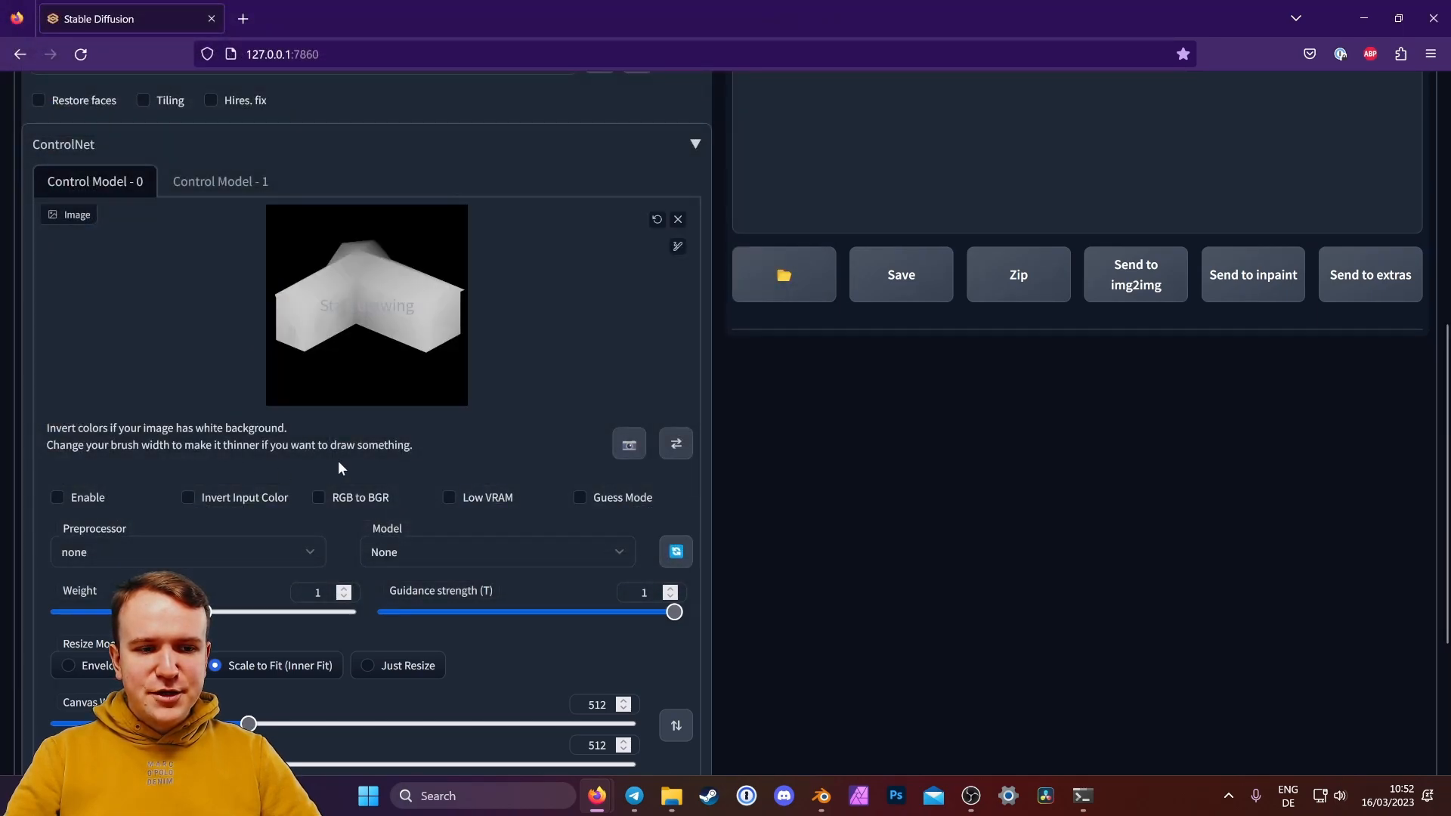
# Step: Enable Control Model - 0 with the control_depth-fp16 model and set its weight to 0.6
pyautogui.click(56, 497)
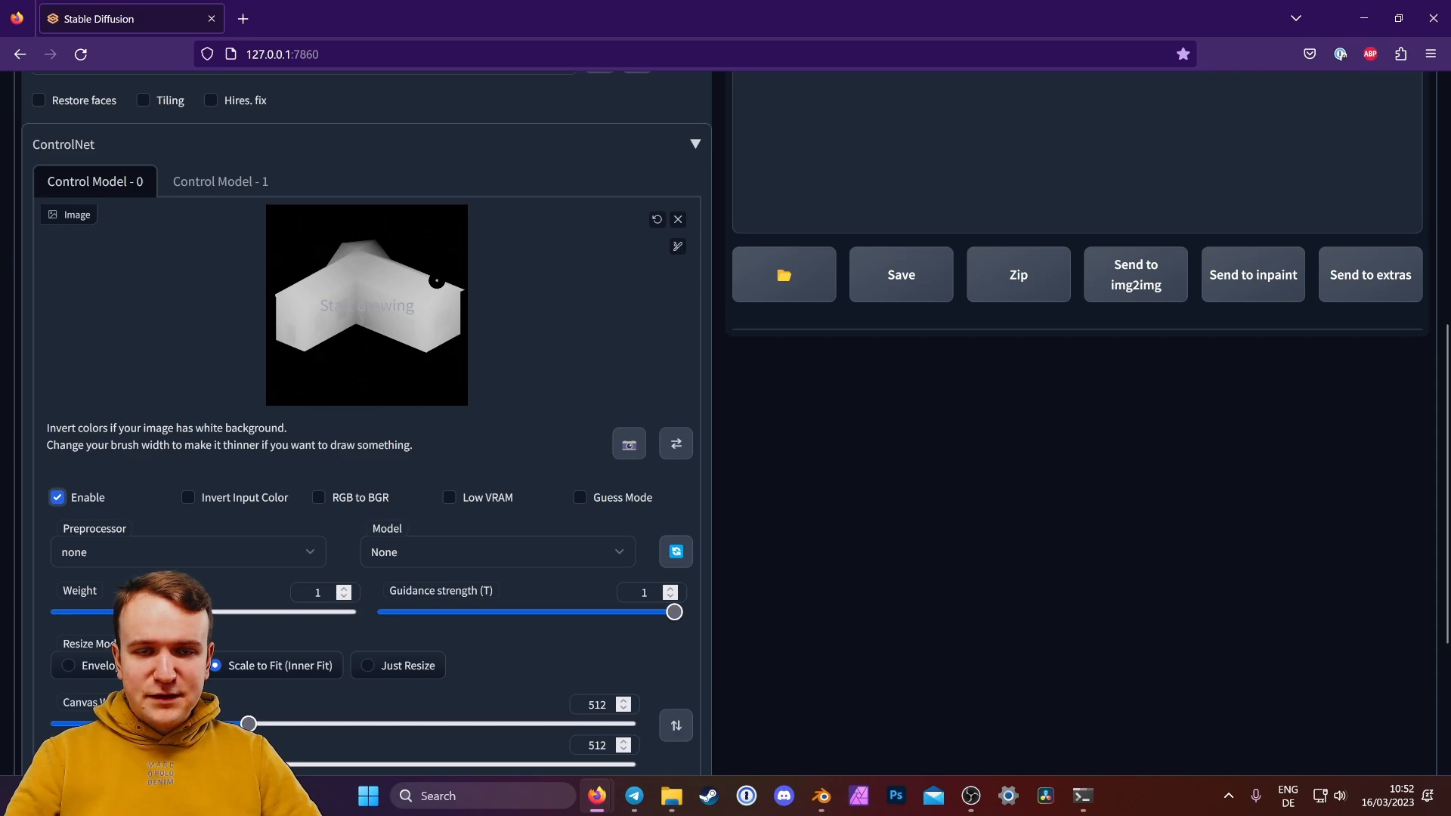
pyautogui.click(439, 554)
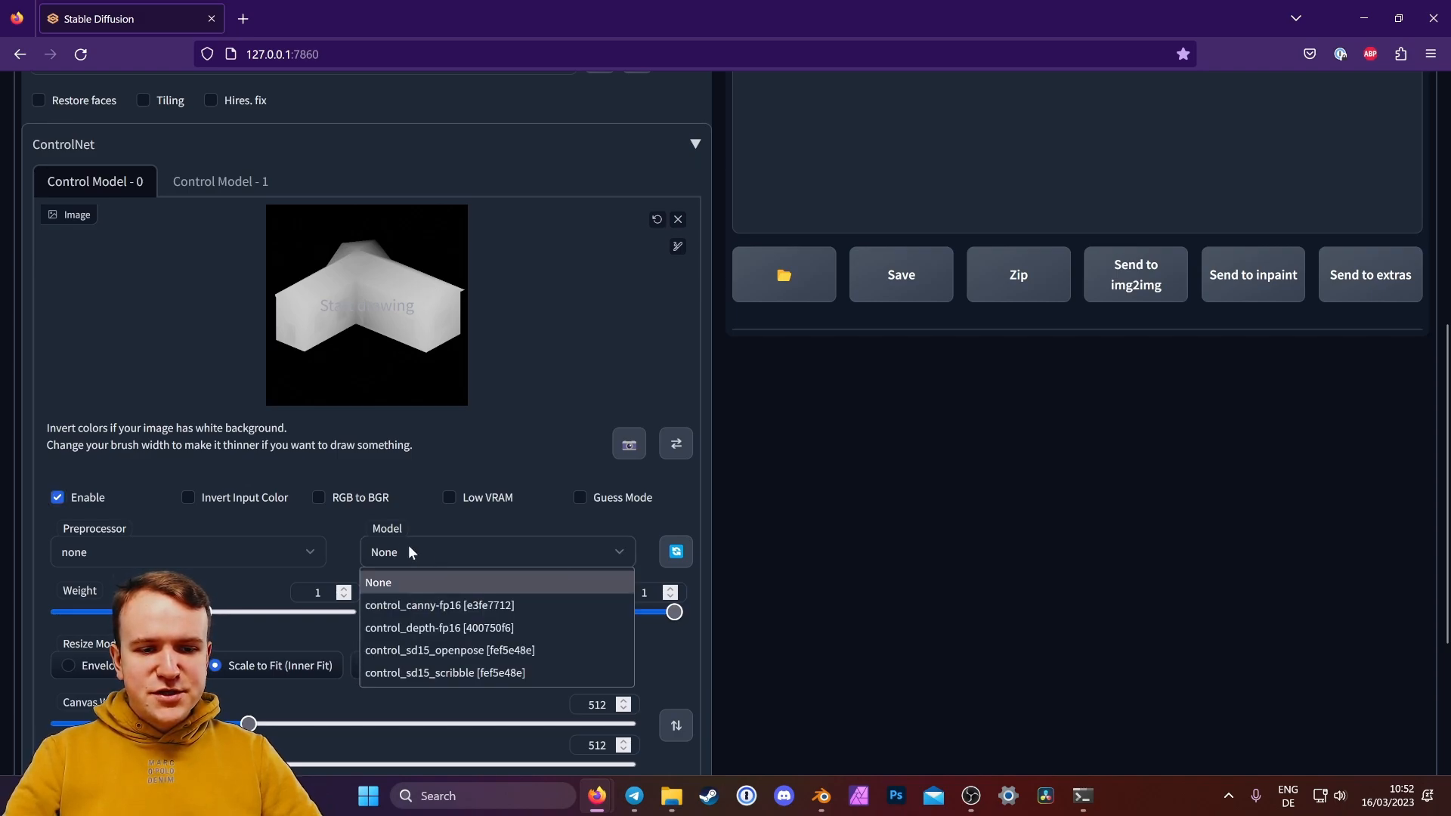
pyautogui.click(450, 627)
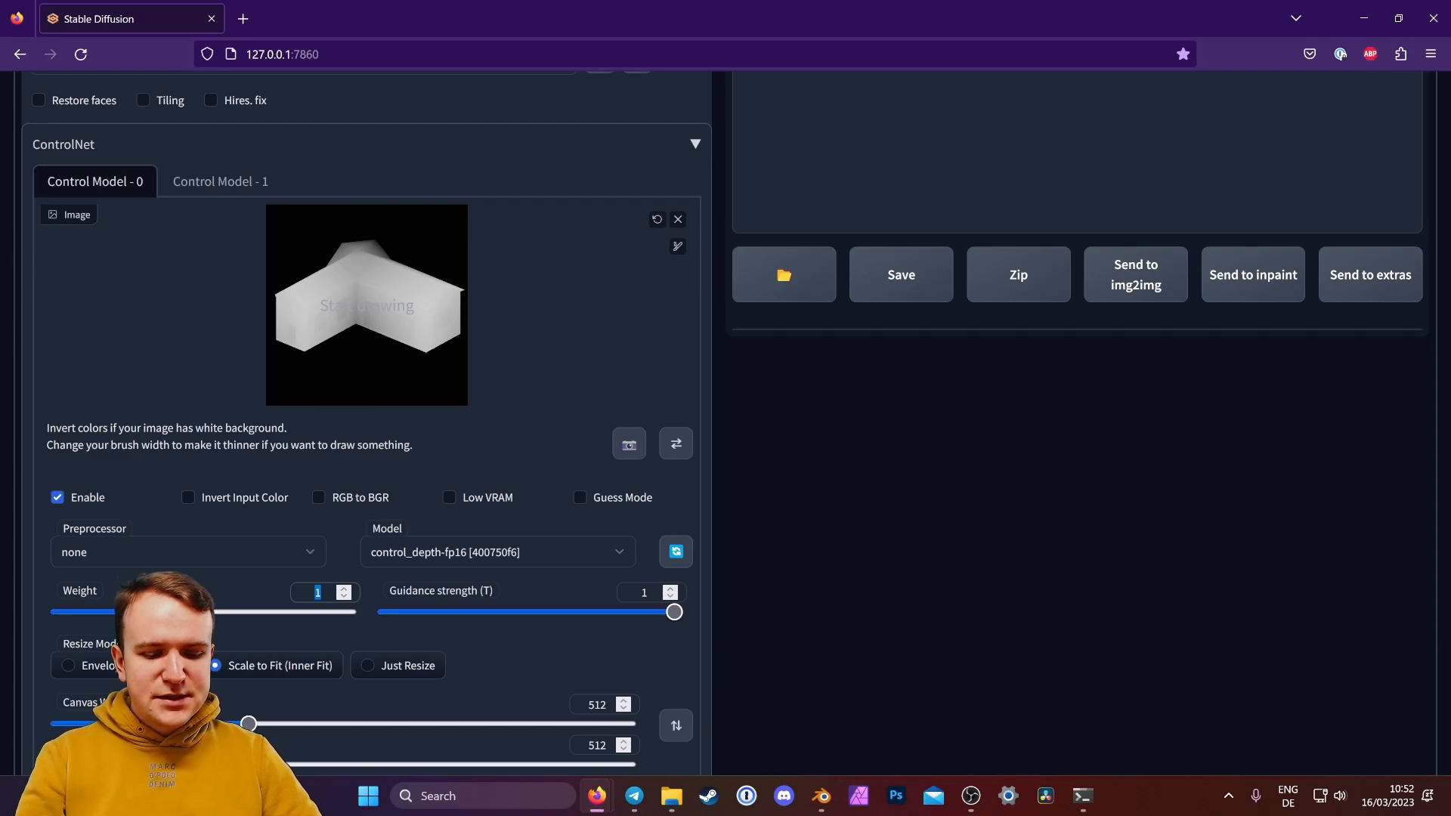
pyautogui.write('0.6')
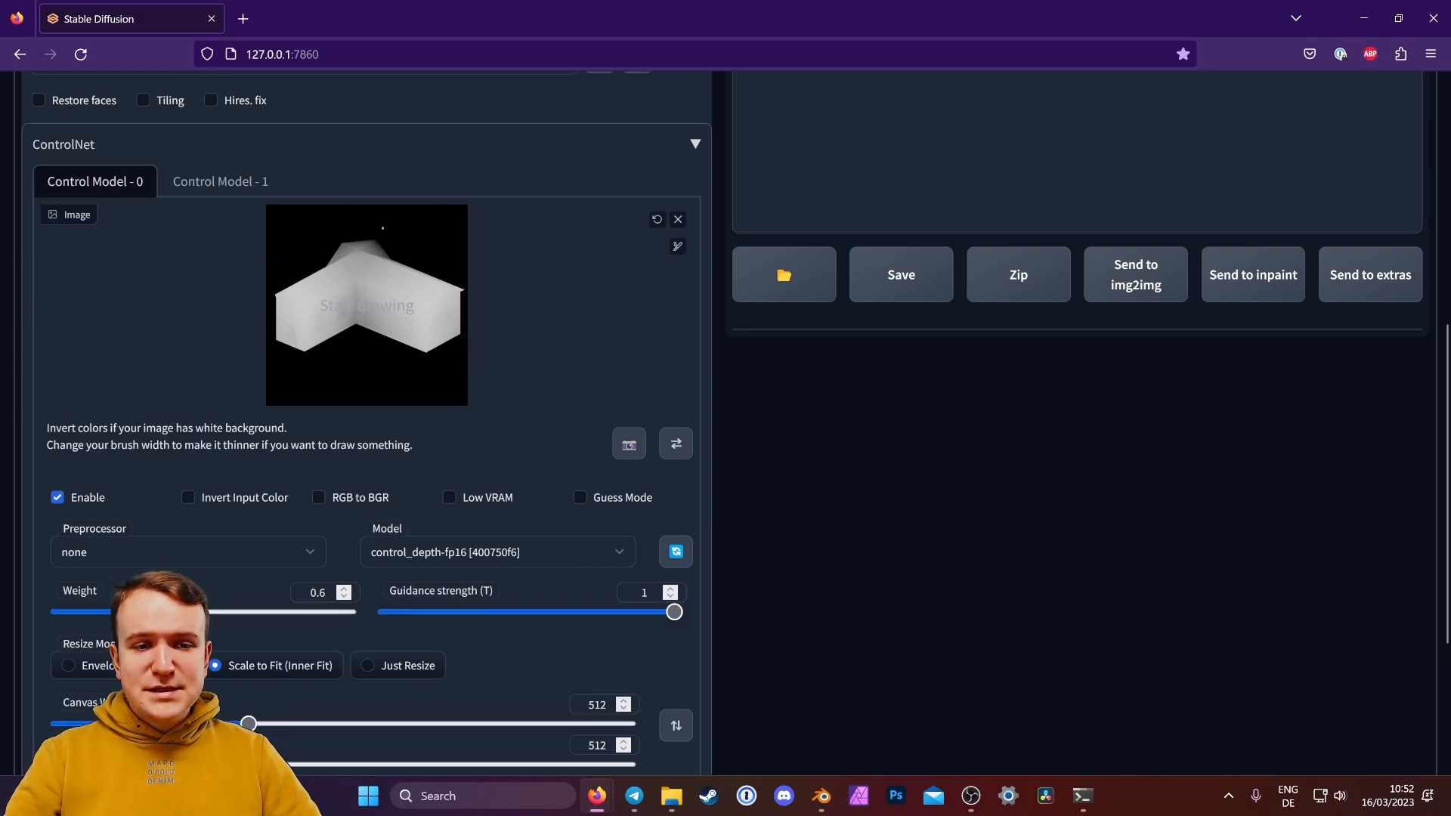
# Step: Enter prompt style terms from "cozy, playful, beautiful" to "isometric, orthographic" and negative terms from "cartoon, zombie, disfigured" to "harsh lighting, shadows"
pyautogui.scroll(5, 844, 574)
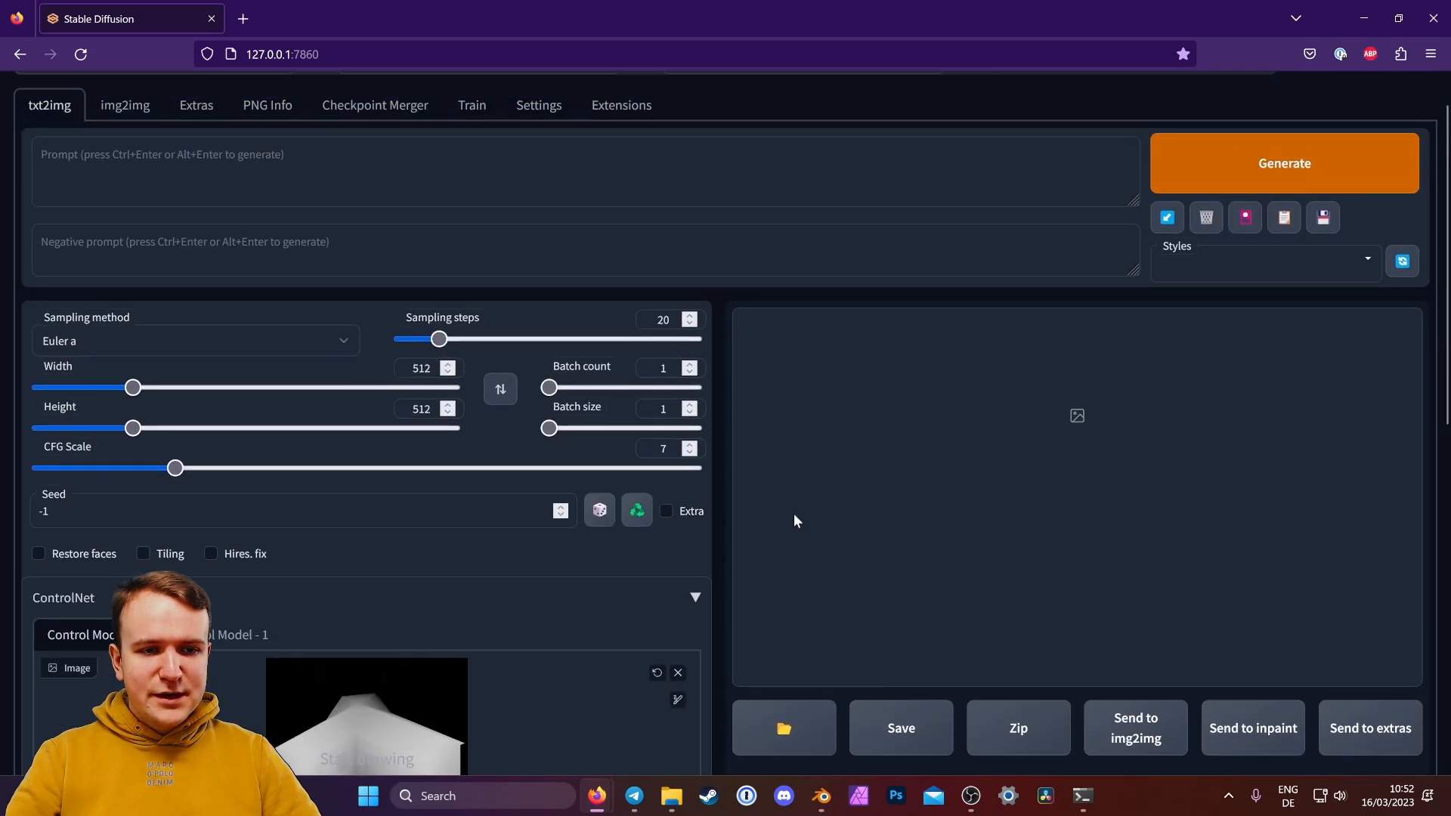
pyautogui.scroll(1, 723, 359)
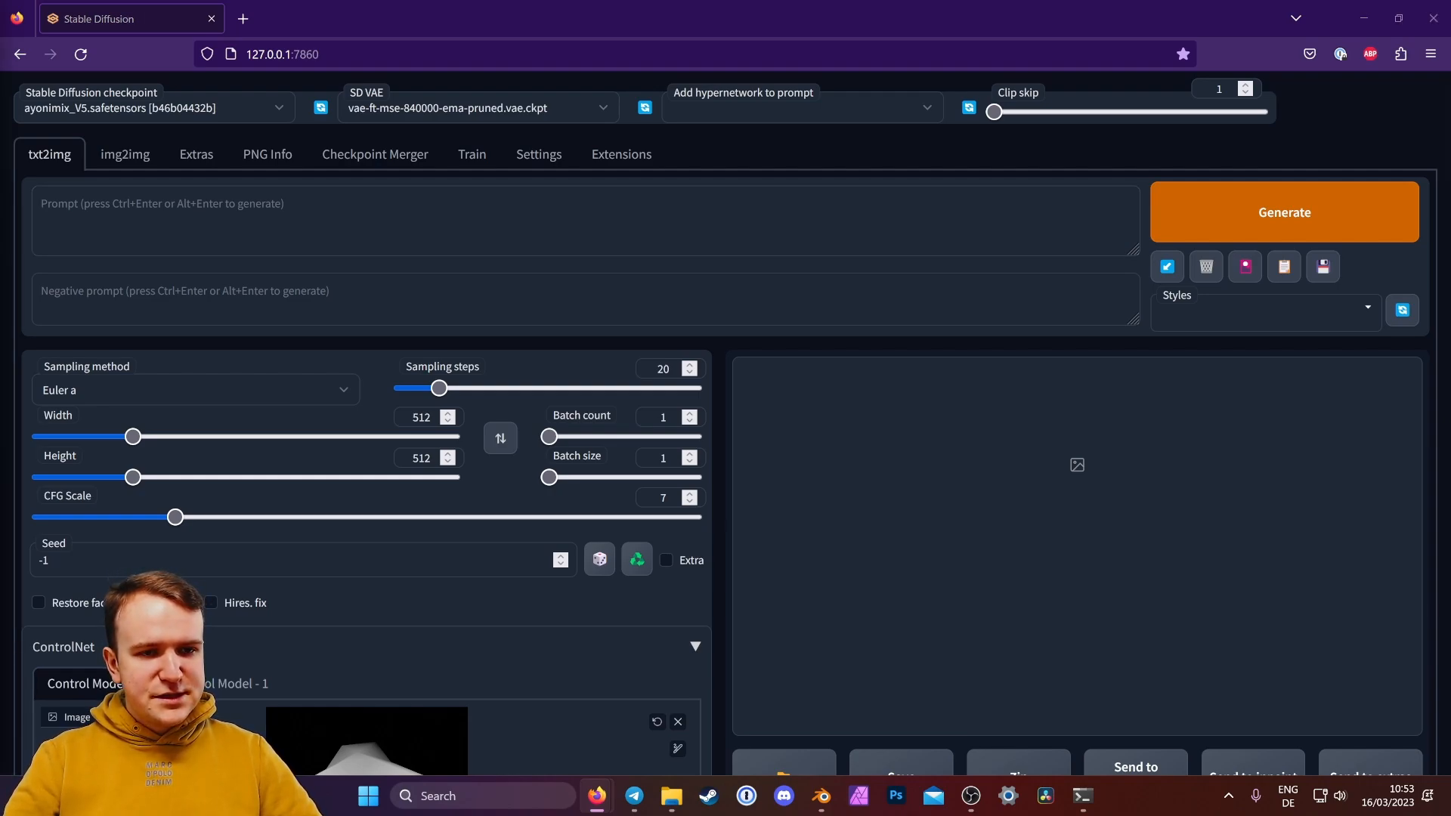
pyautogui.write(', cozy, playful, beautiful, art by artist, (pastel colors:0.7), vector art, (illustration:1.4), digital painting, 3d render, stylized, painting, gradients, simple design, (centered:1.5), ambient occlusion, (soft shading:0.7), view from above, angular, isometric, orthographic')
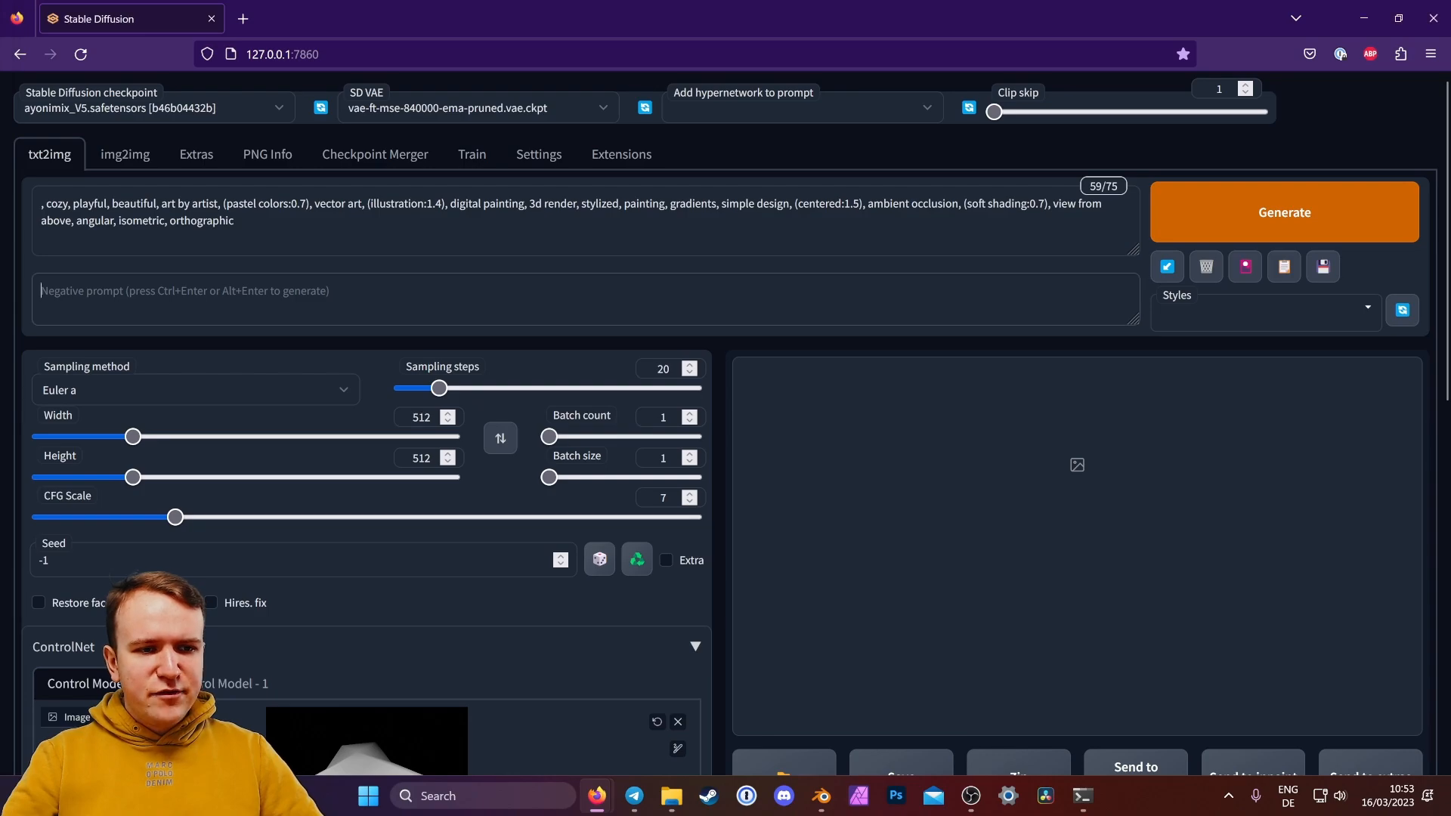
pyautogui.write('cartoon, zombie, disfigured, deformed, b&w, black and white, duplicate, morbid, cropped, out of frame, clone, photoshop, tiling, cut off, patterns, borders, (frame:1.4), symmetry, intricate, signature, text, watermark, fisheye, harsh lighting, shadows')
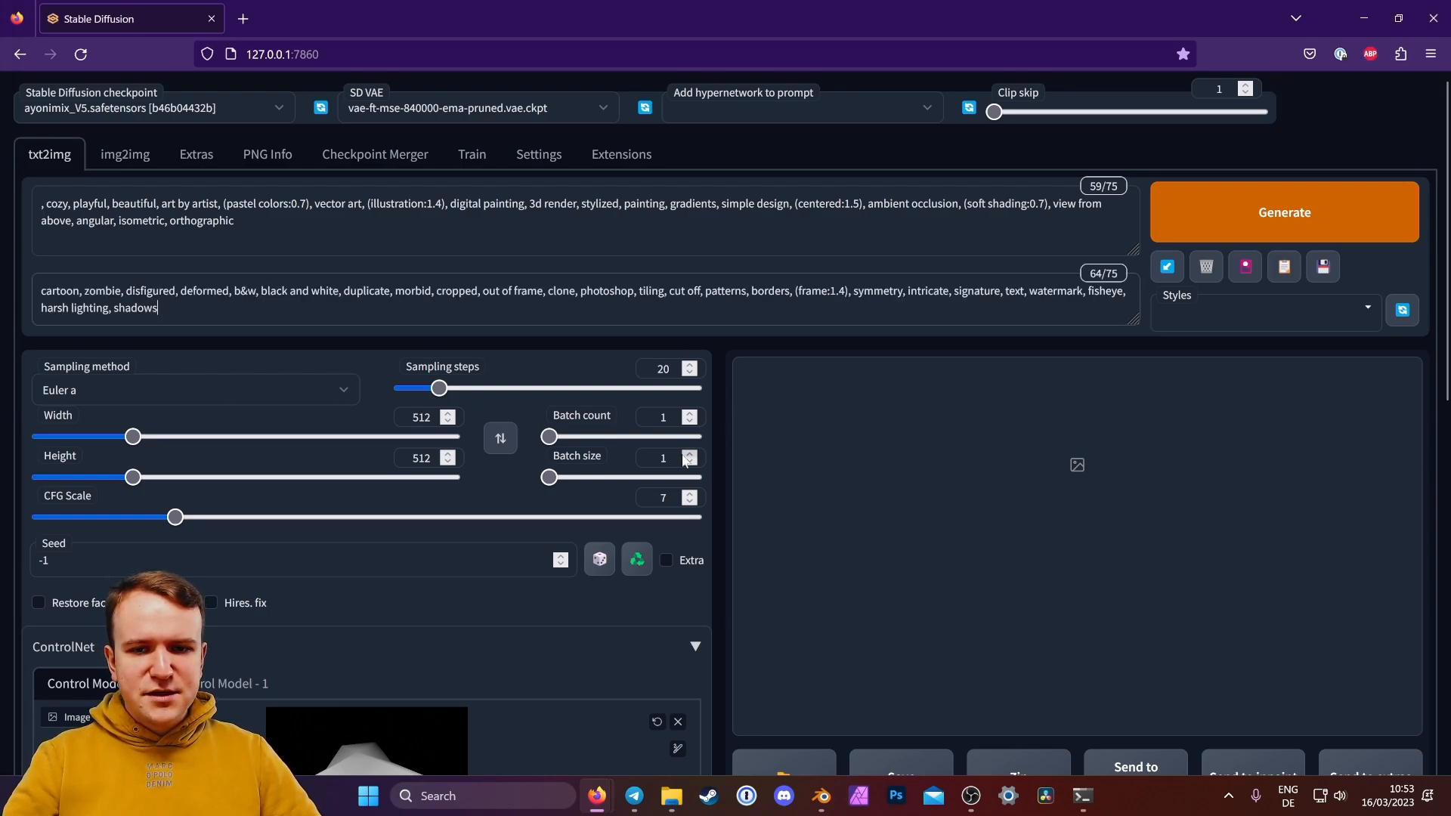
# Step: Insert "villa, red tile roof, tuscany, modern architecture" at the start of the positive prompt, before the style terms
pyautogui.scroll(-3, 682, 582)
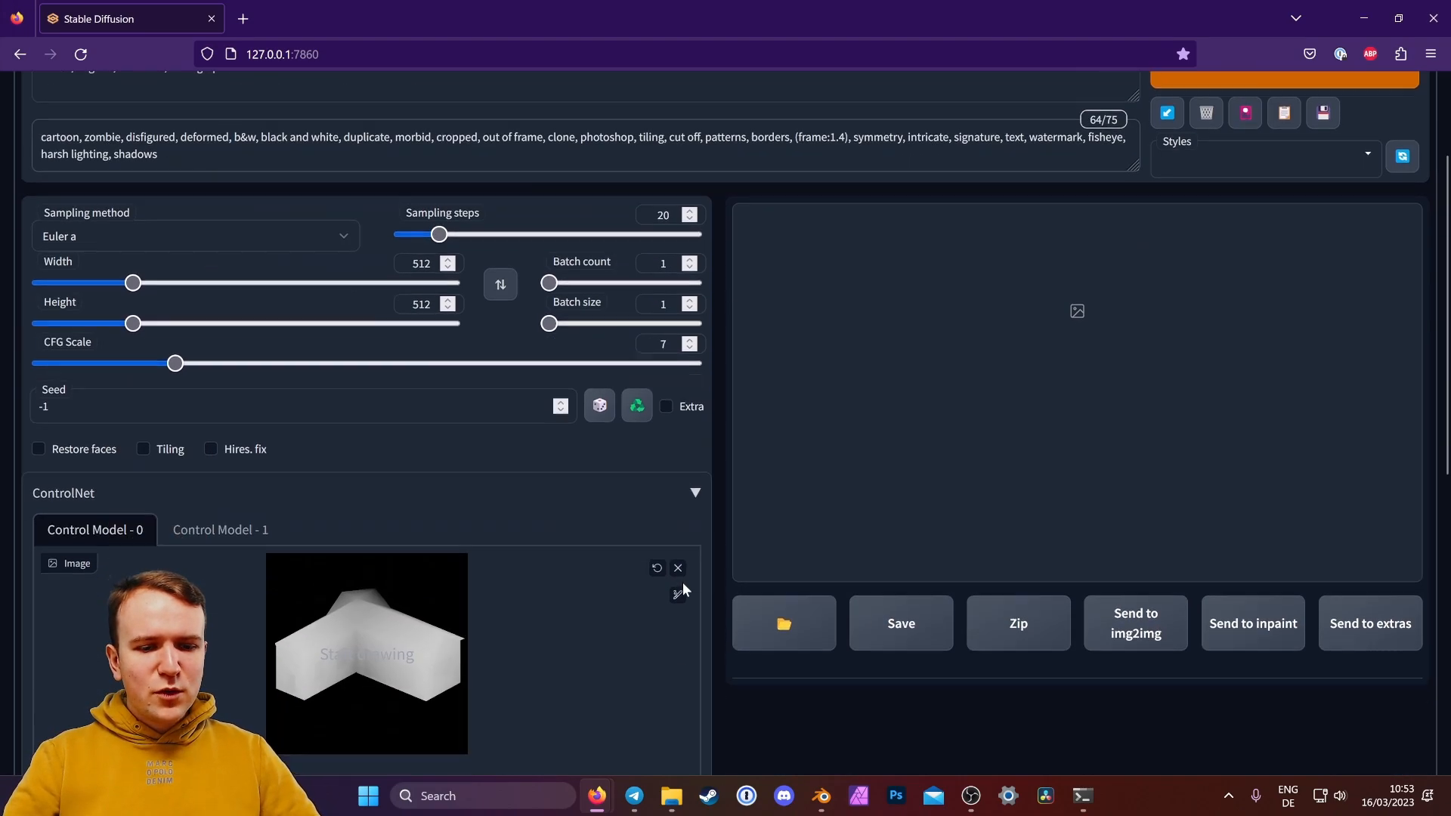
pyautogui.scroll(3, 724, 496)
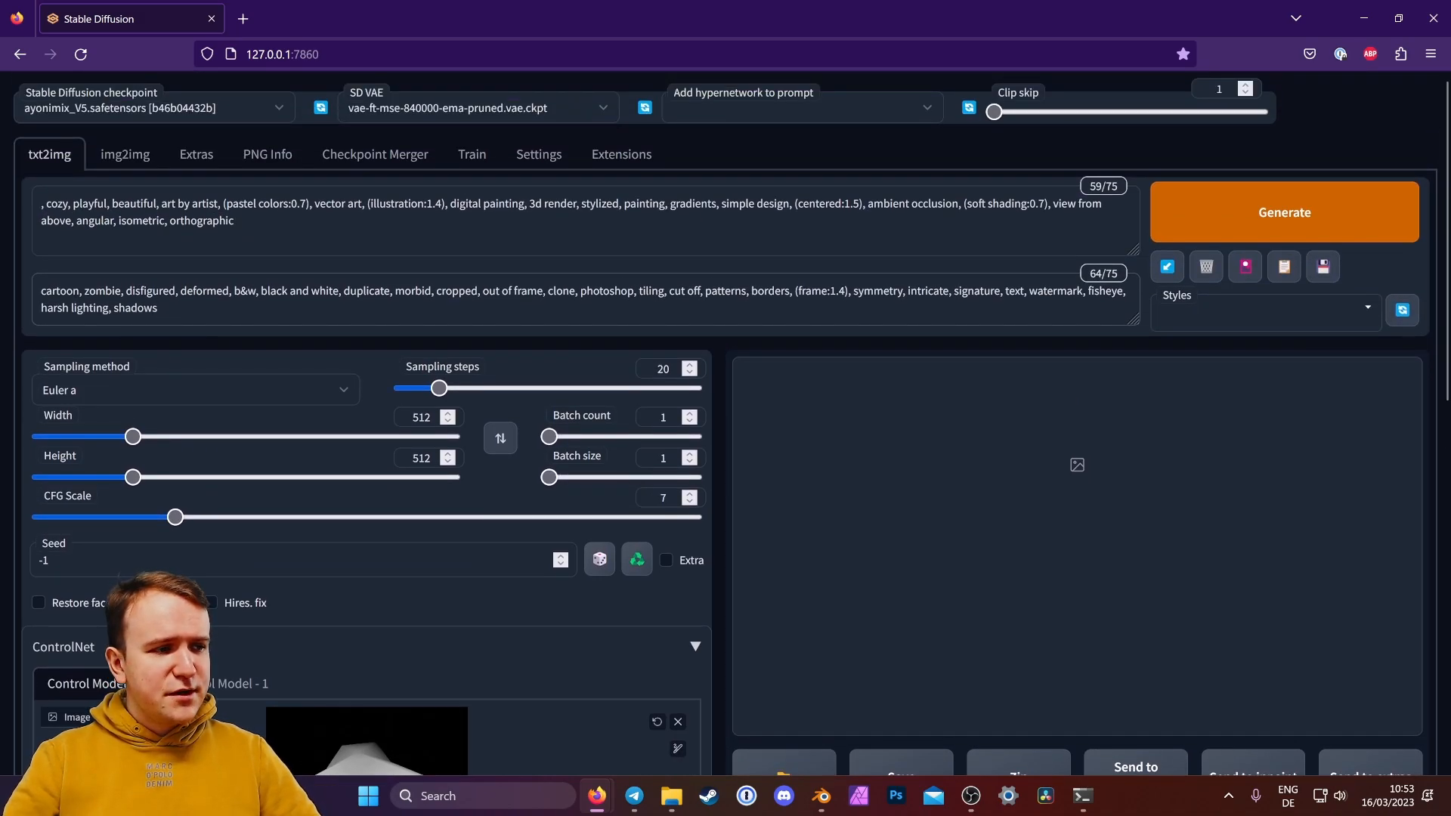
pyautogui.click(38, 204)
pyautogui.write('villa, red ti')
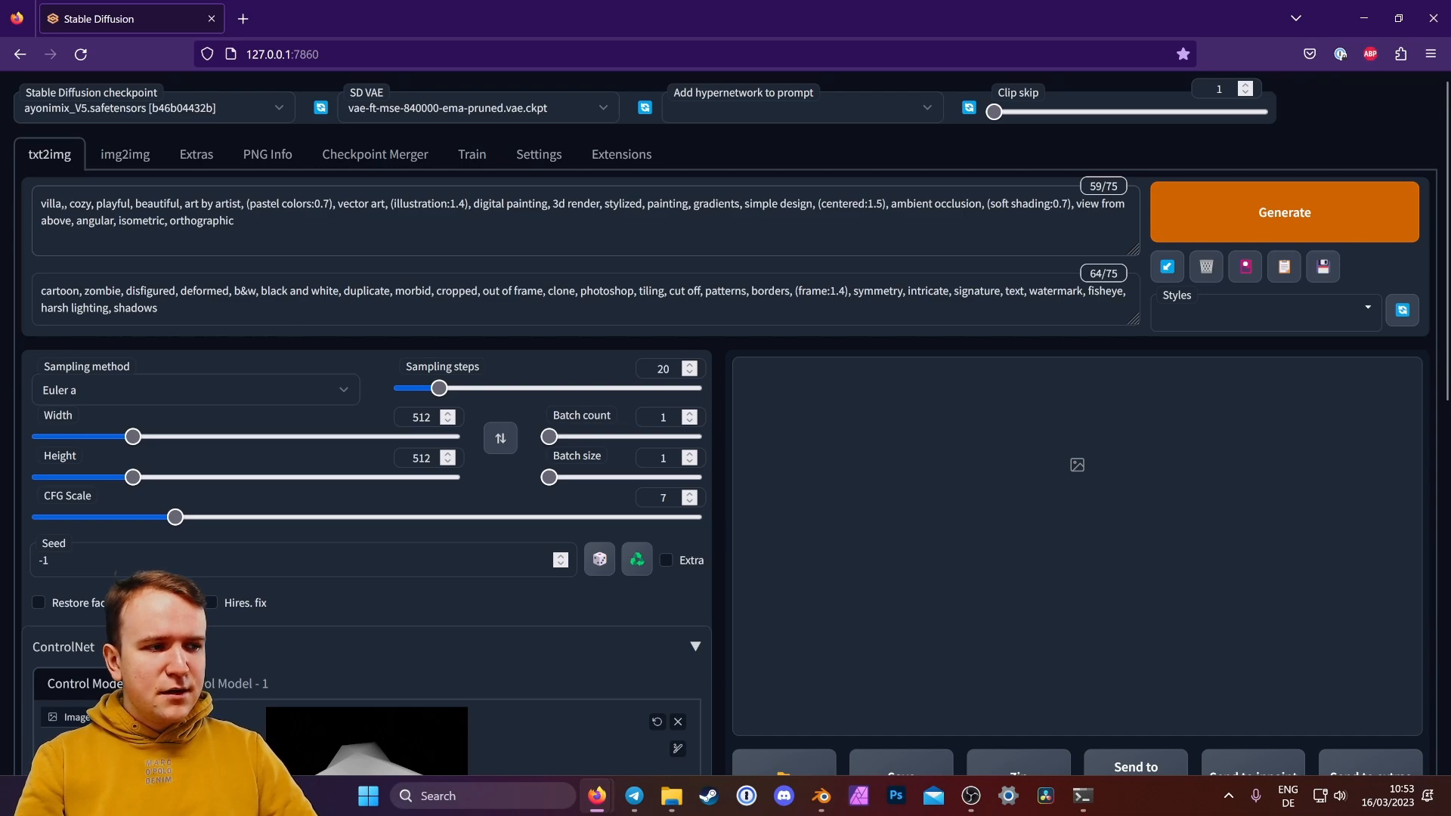
pyautogui.write('le roof, t')
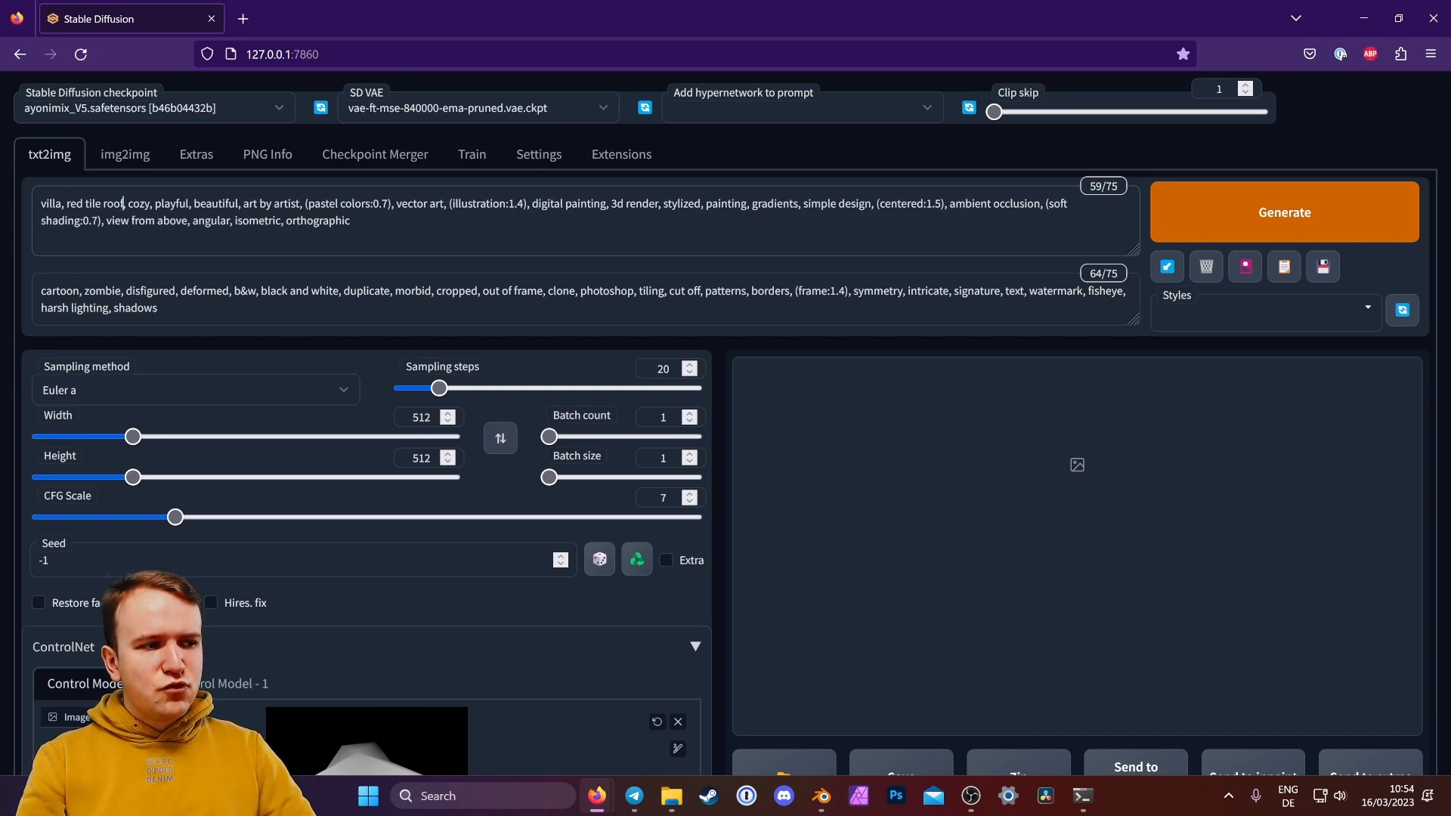
pyautogui.write('uscany')
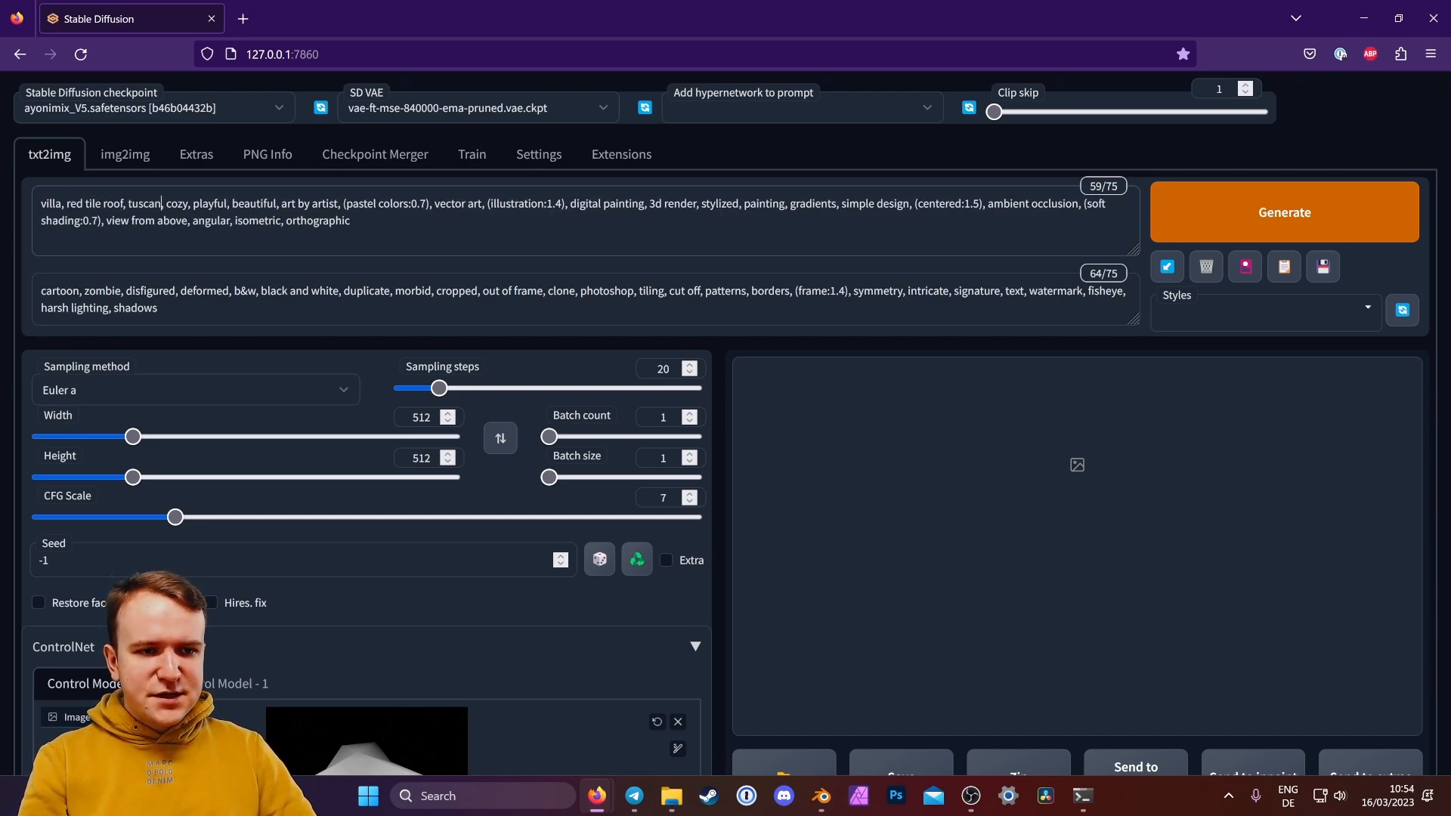
pyautogui.write(', modern archit')
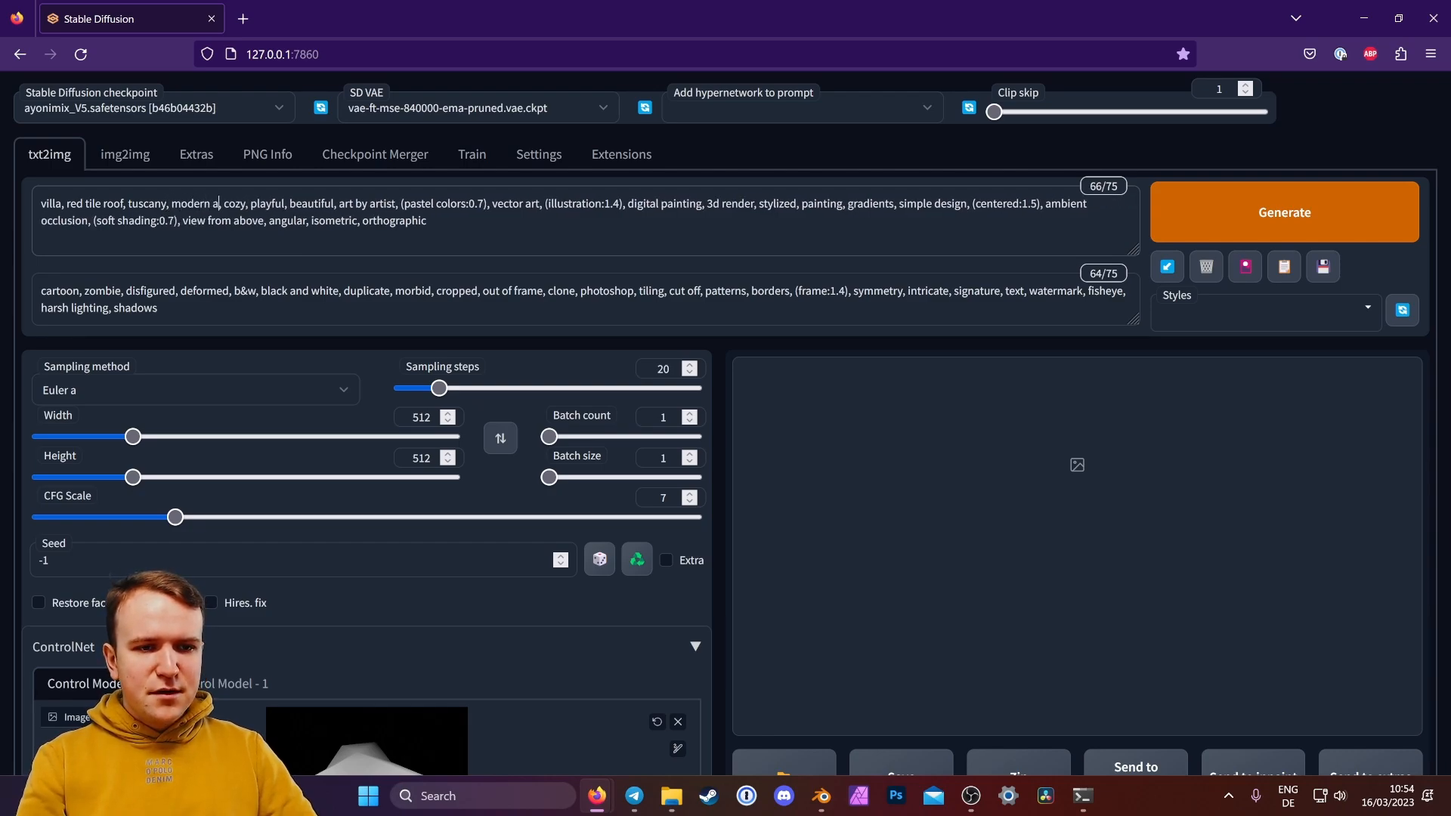
pyautogui.write('ec')
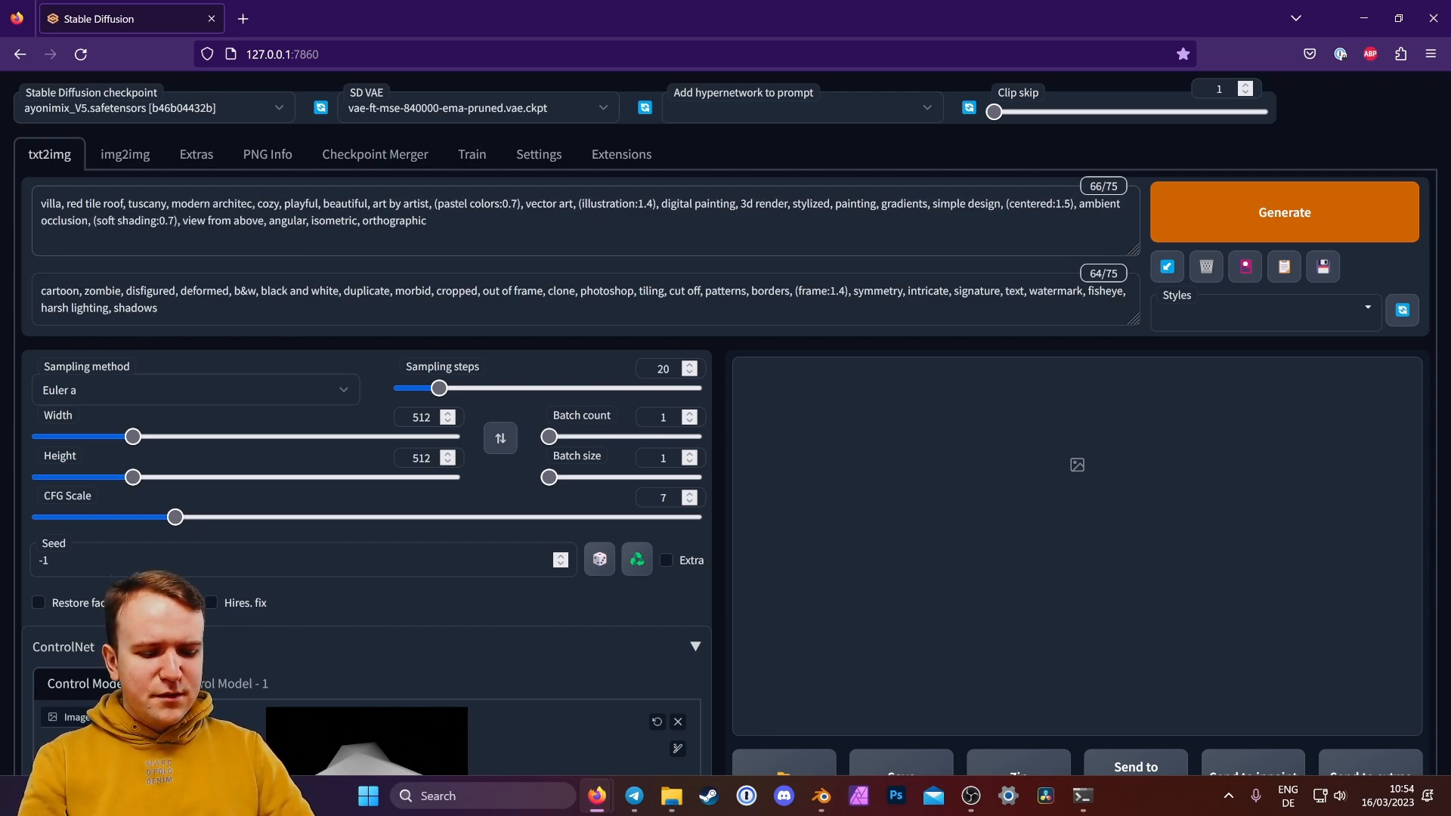
pyautogui.write('ture')
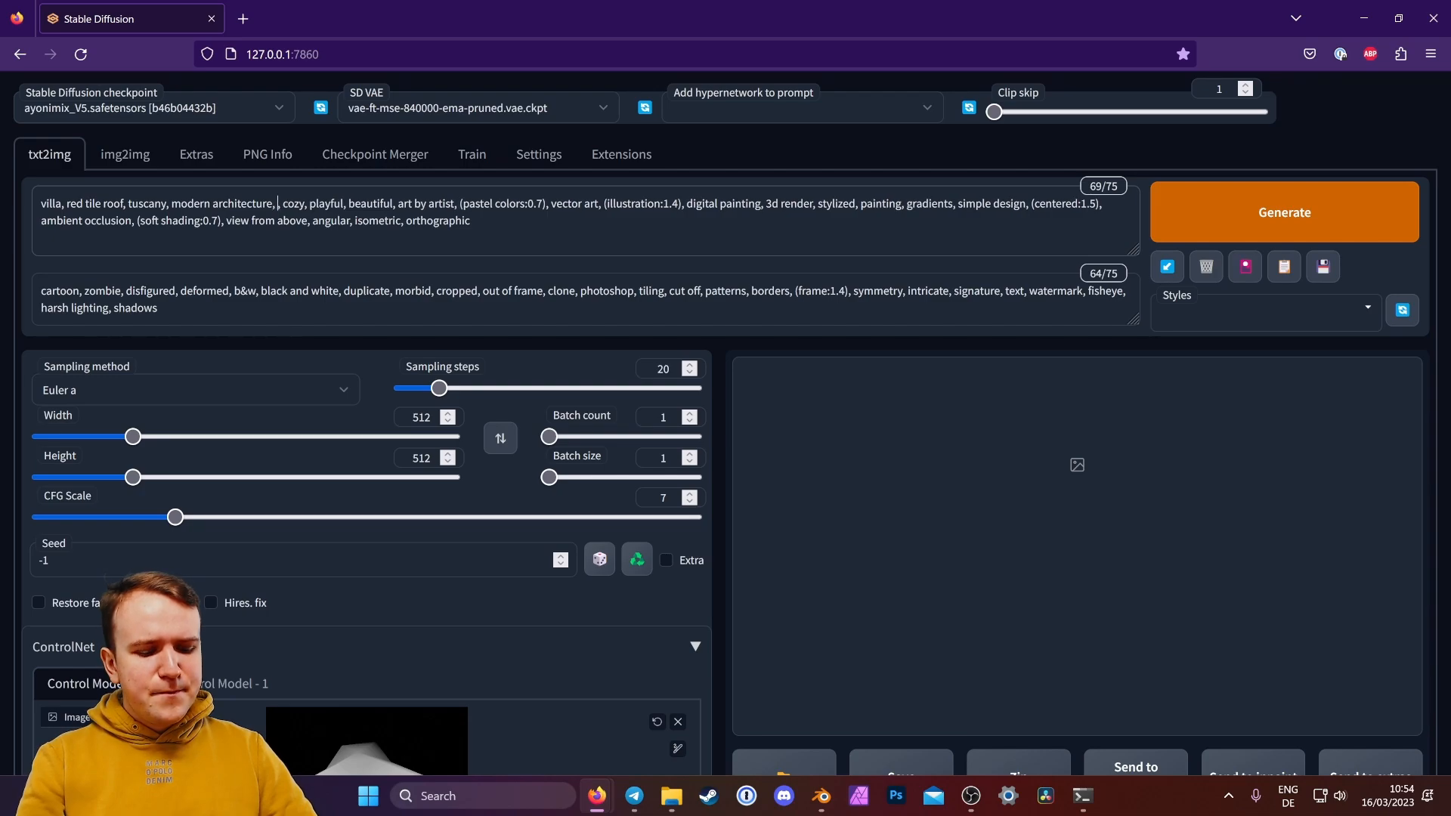
# Step: Extend the prompt's subject terms with "building, windows, doors, garage" and weight garage at 1.2
pyautogui.write(', building, windows')
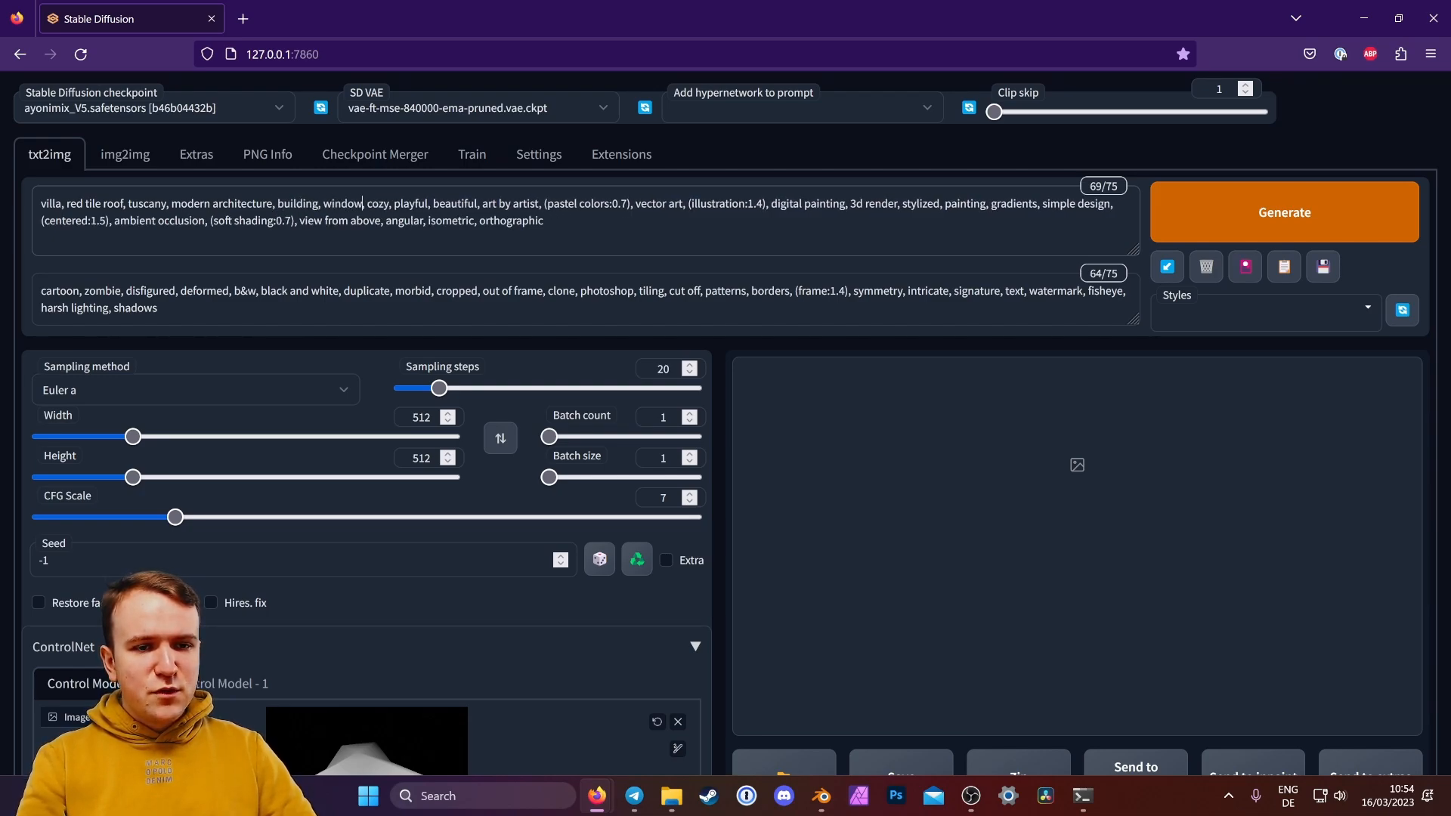
pyautogui.write(', doors, g')
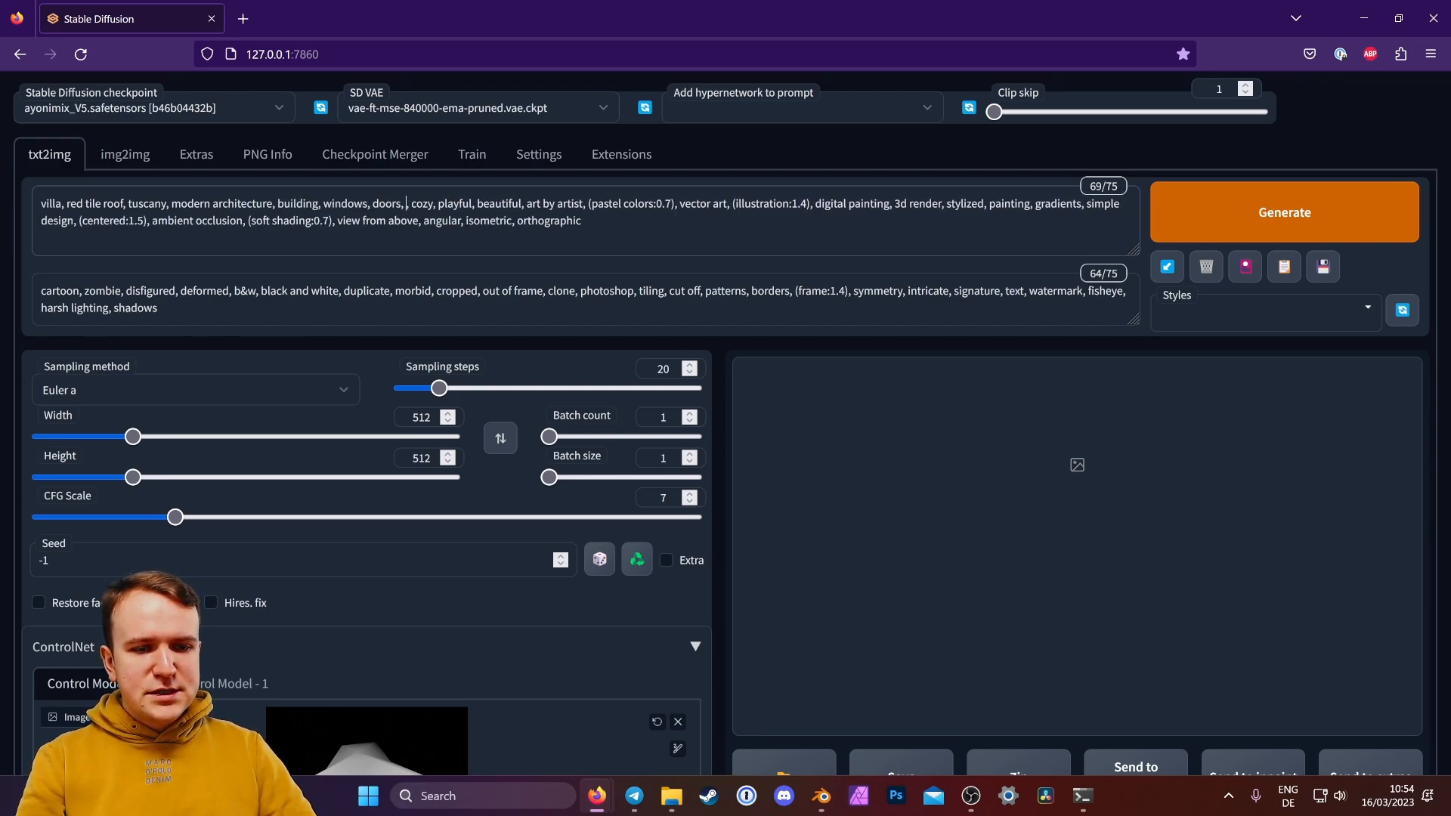
pyautogui.write('arage')
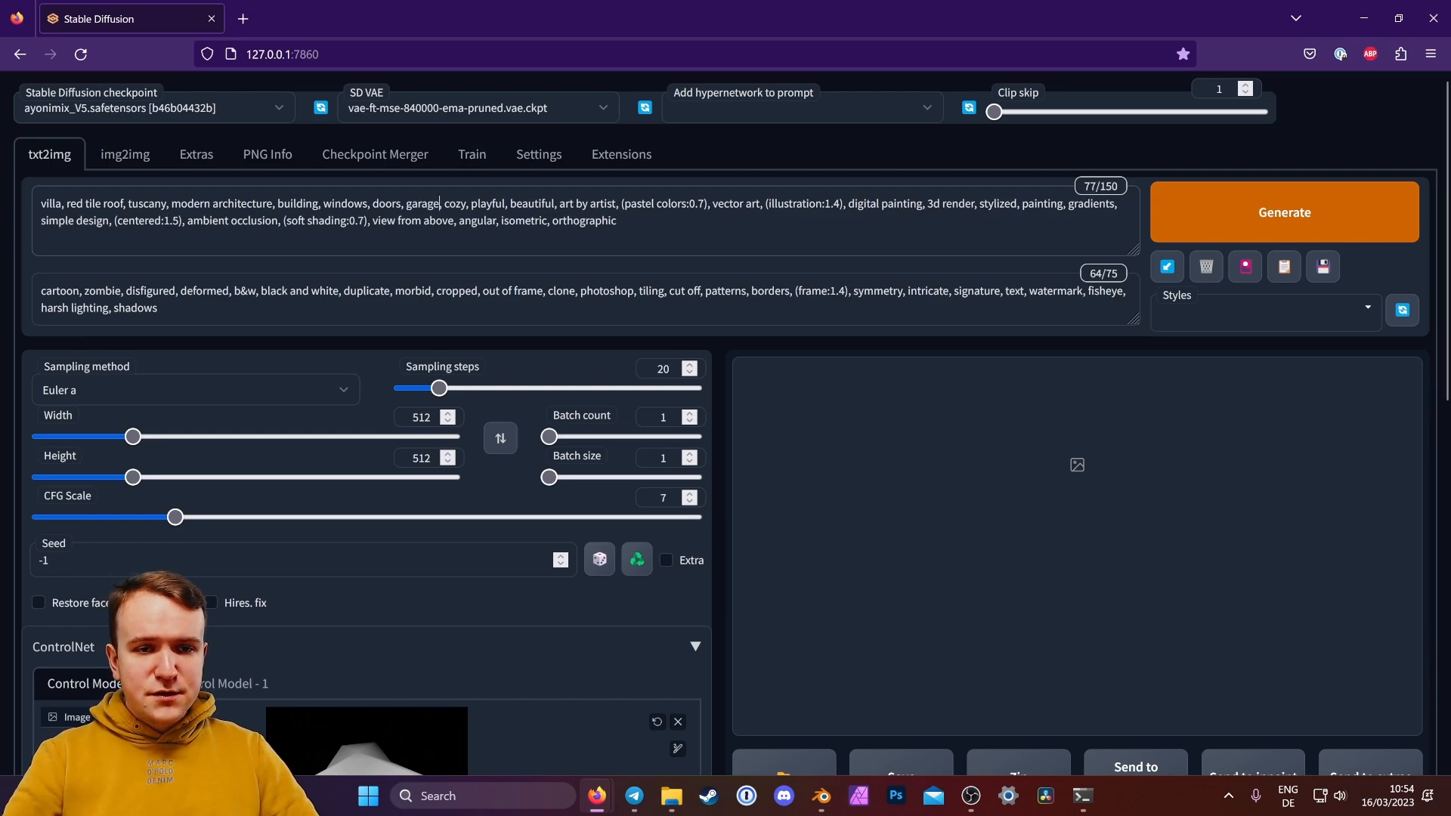
pyautogui.hotkey('ctrl', 'Up')
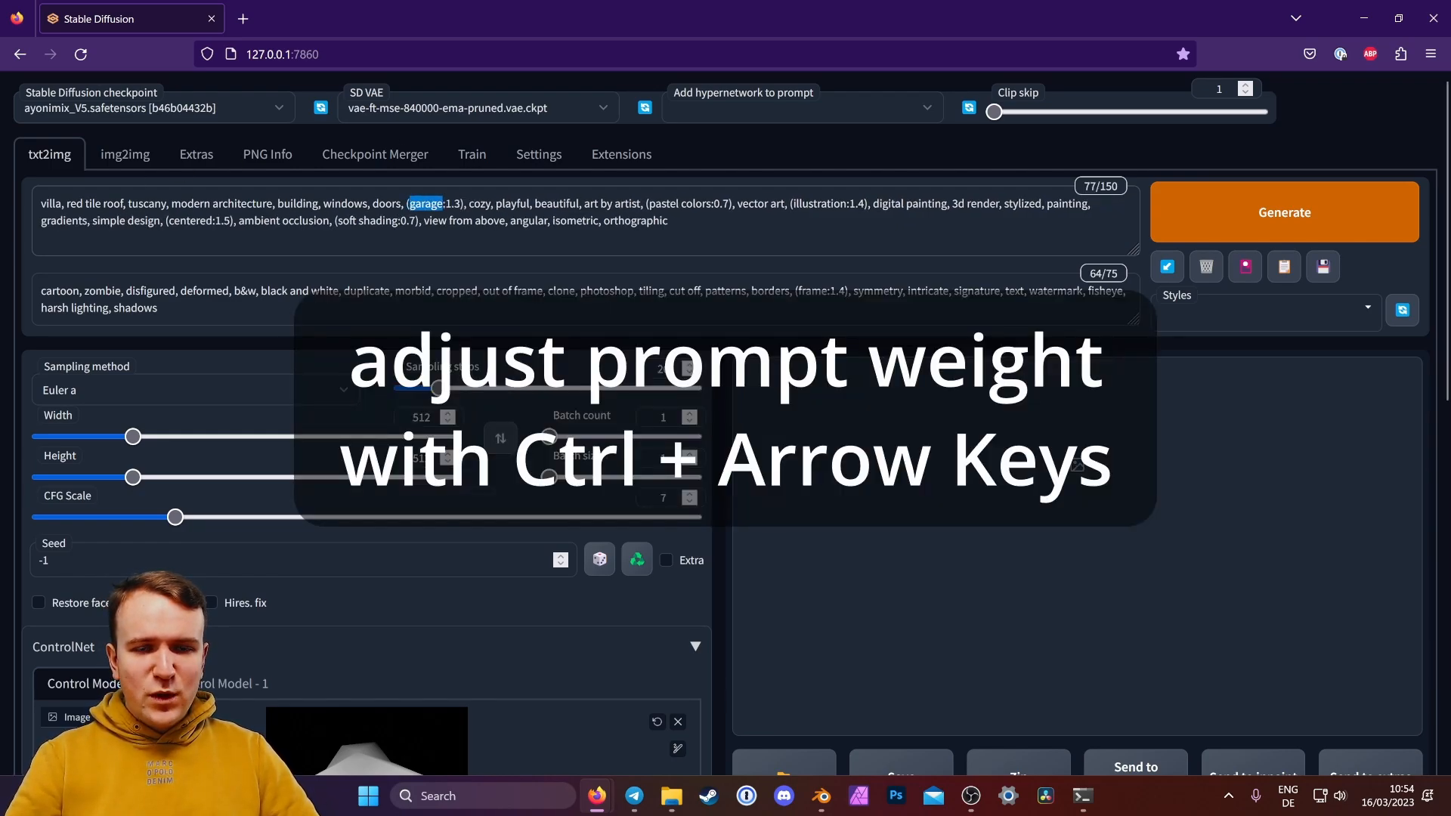
# Step: Set the batch count to 4, keeping the Euler a sampling method, and generate the villa images
pyautogui.scroll(-3, 641, 615)
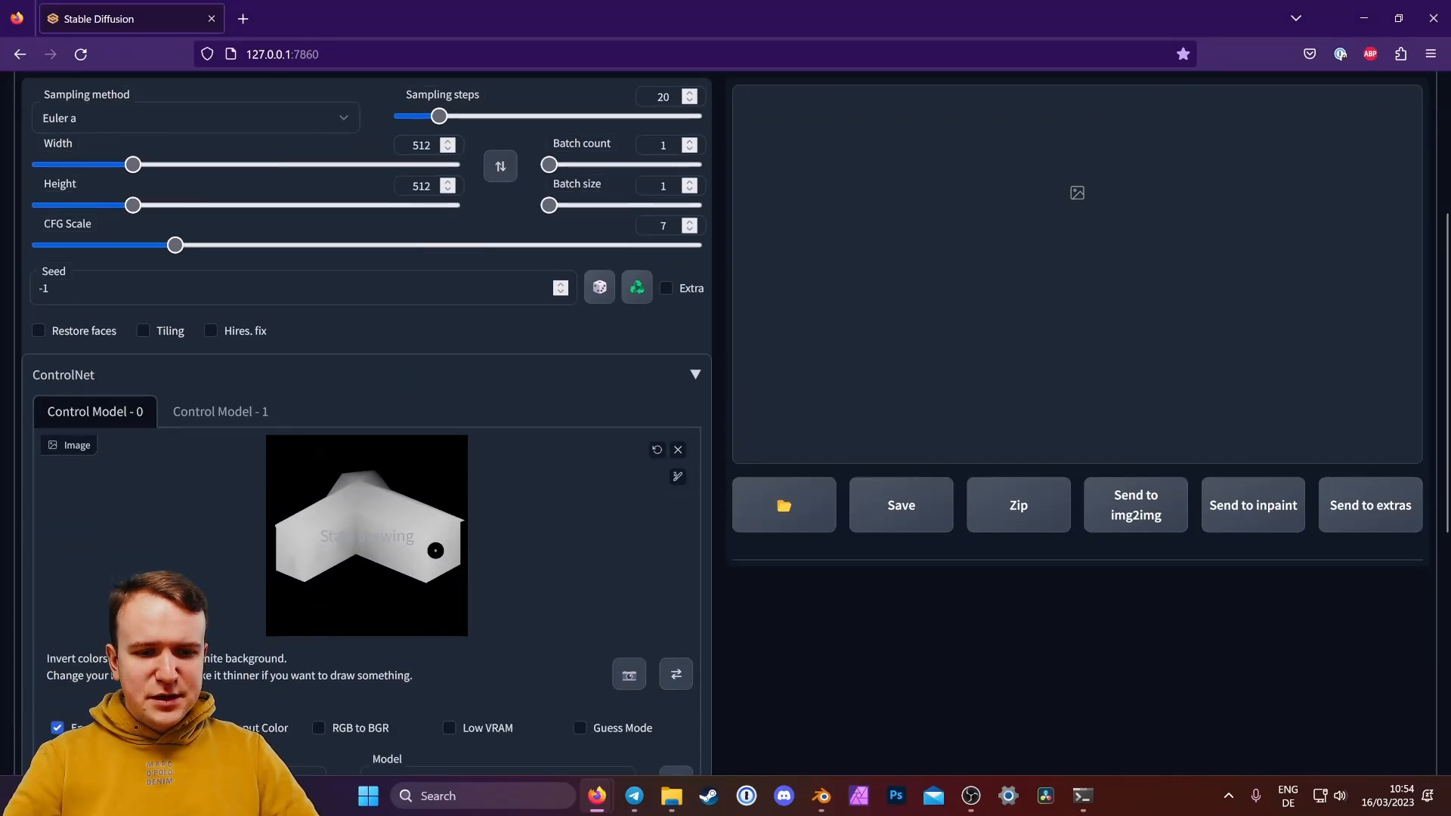
pyautogui.scroll(3, 800, 565)
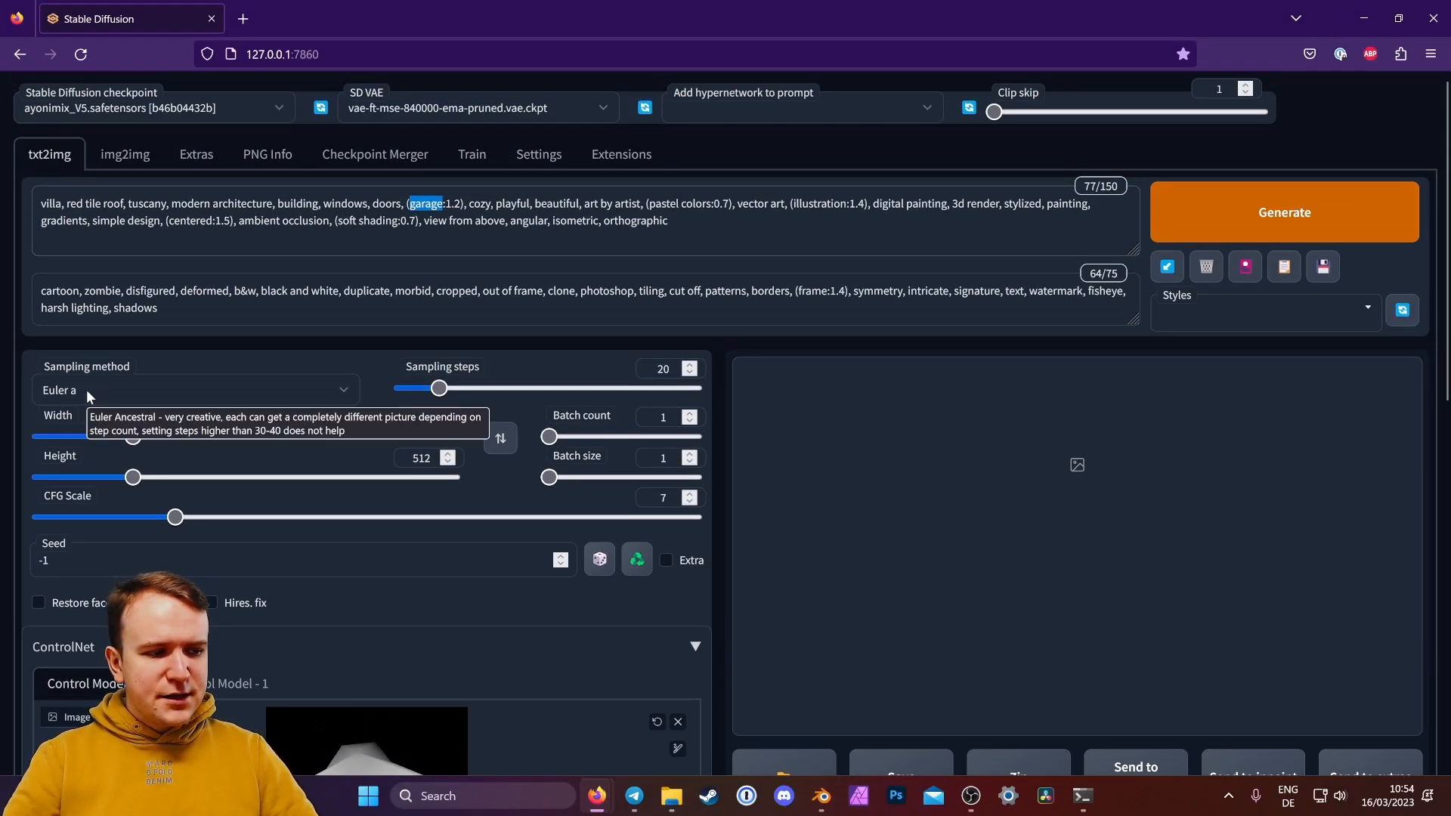
pyautogui.click(161, 382)
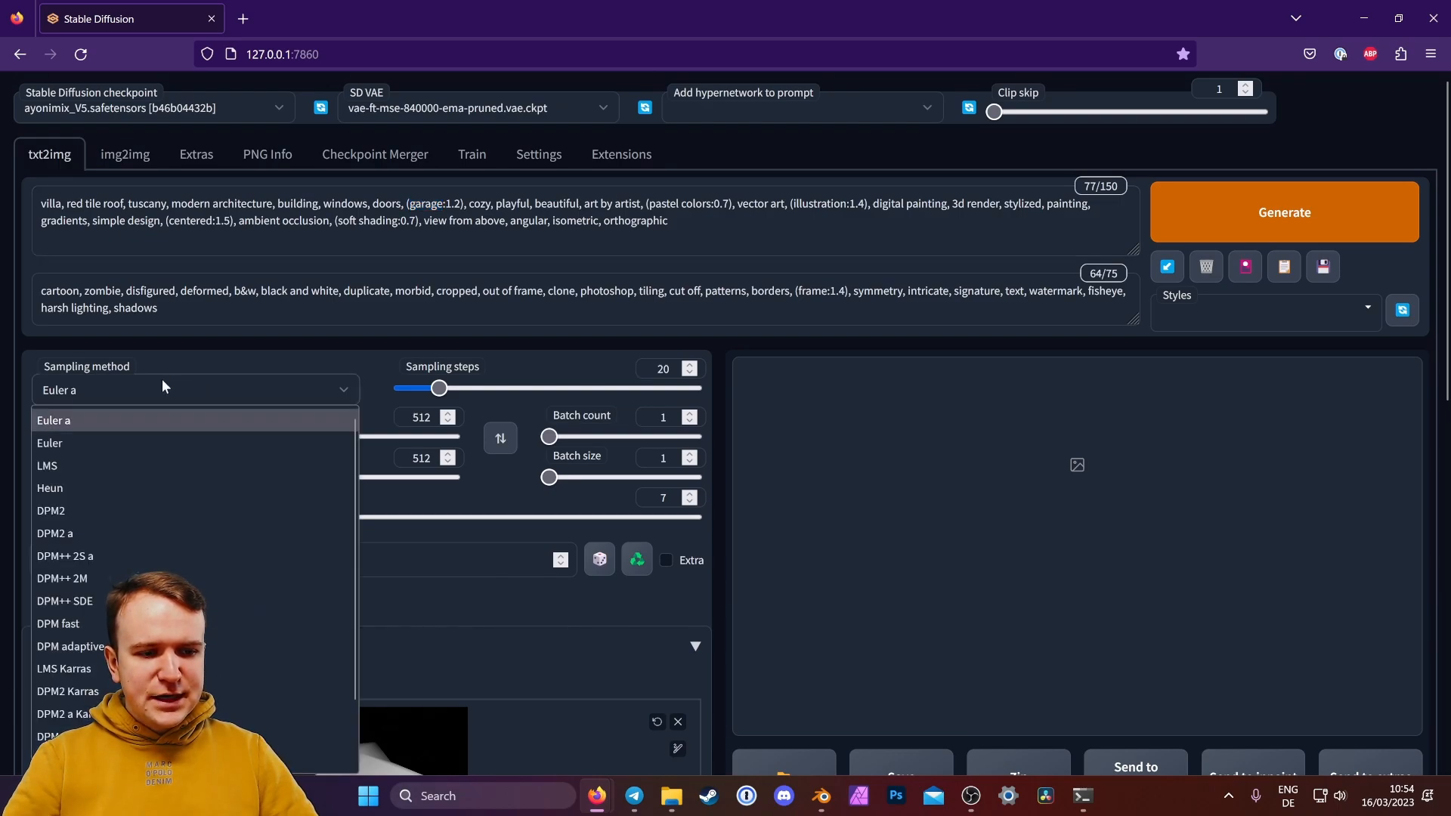
pyautogui.scroll(-1, 227, 691)
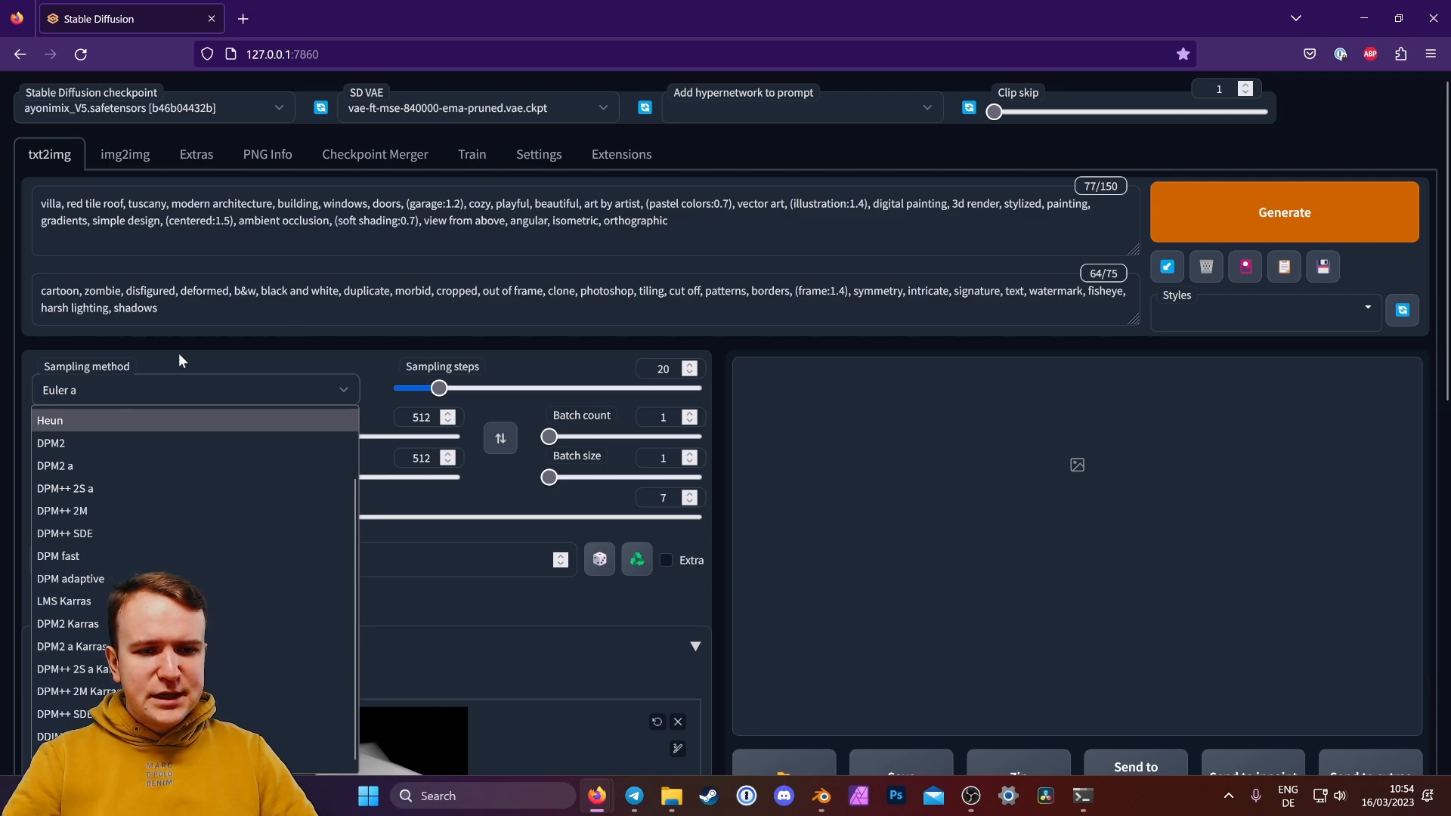
pyautogui.click(201, 360)
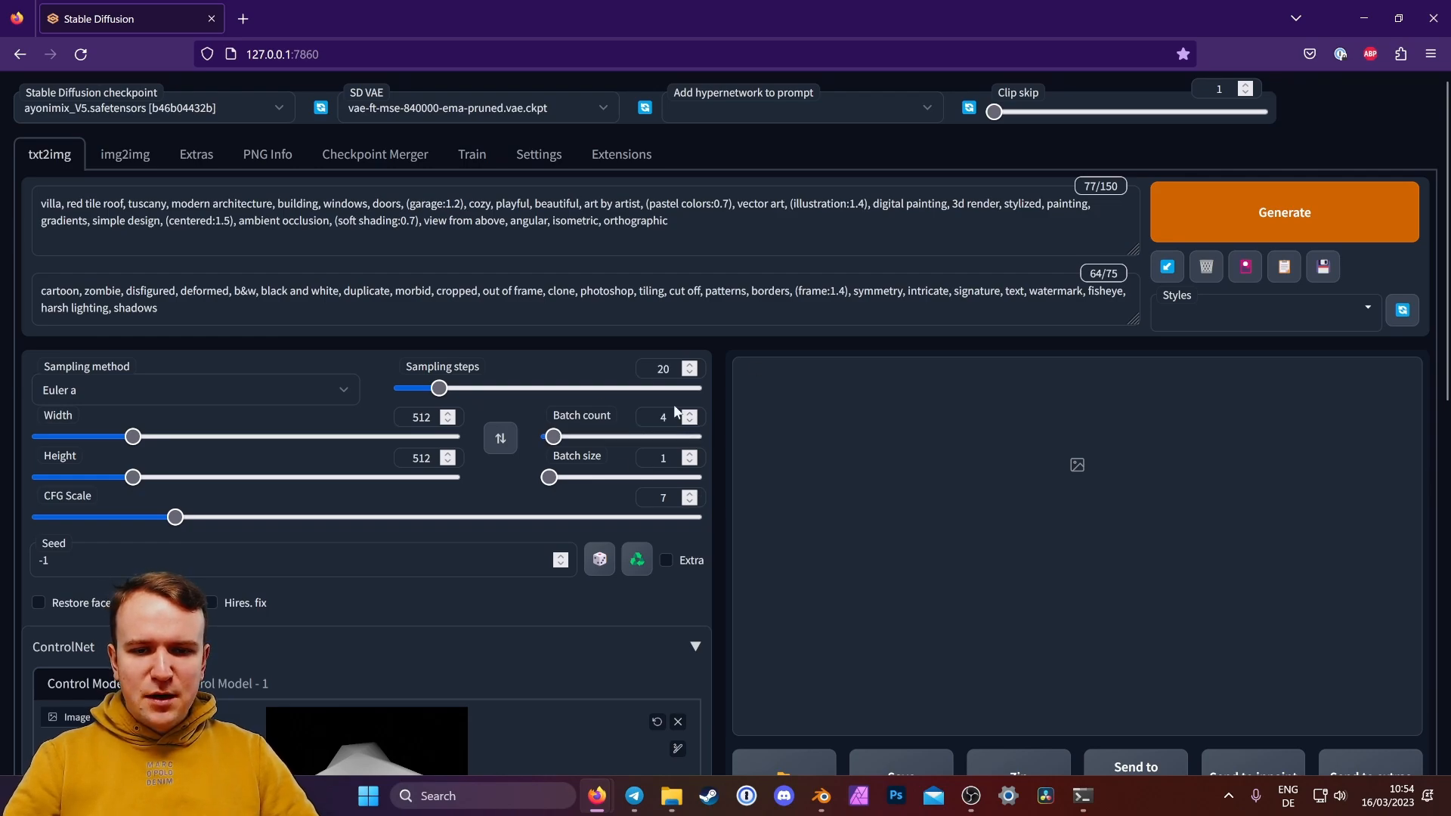
pyautogui.scroll(-1, 733, 510)
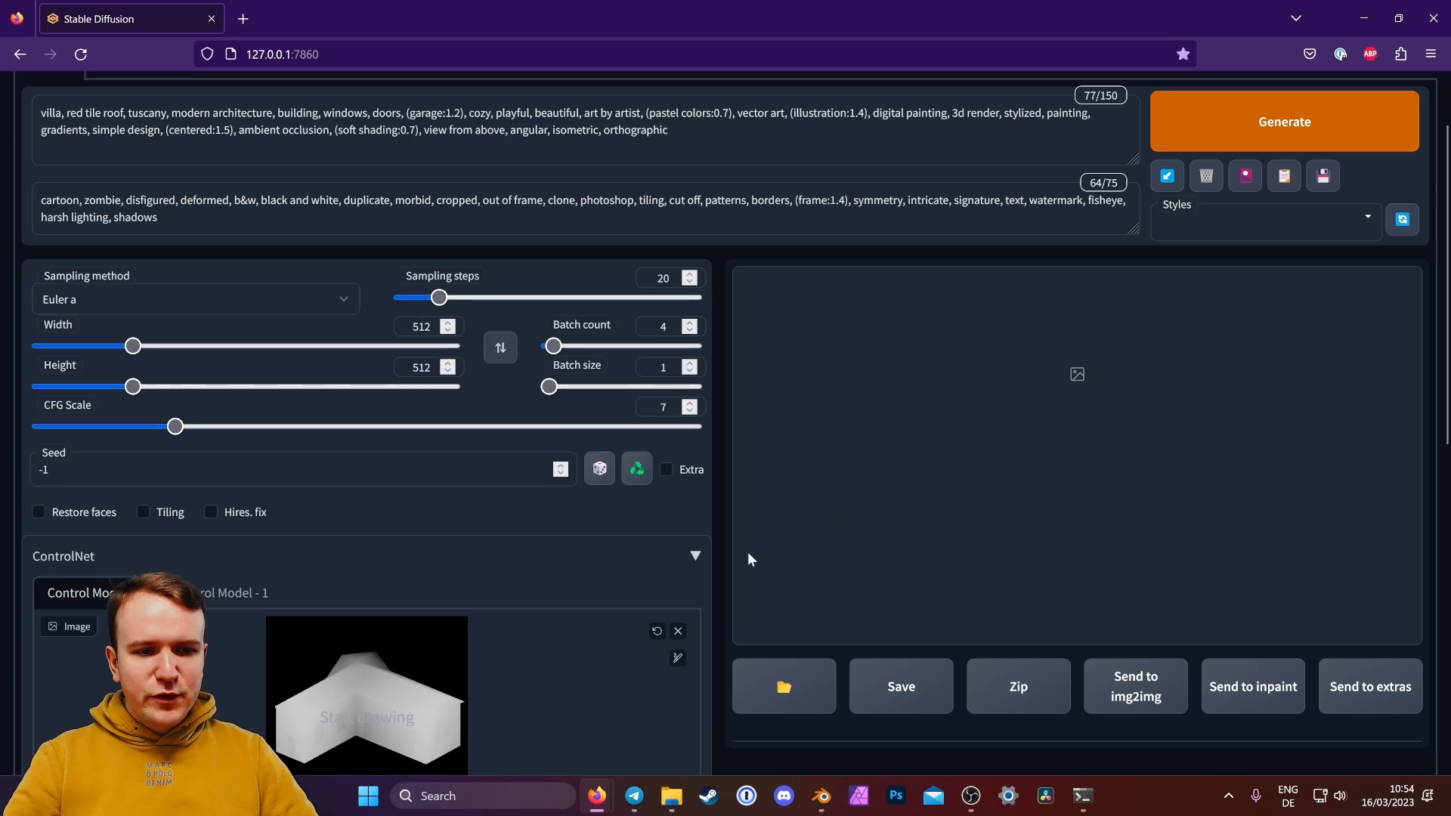
pyautogui.scroll(1, 734, 568)
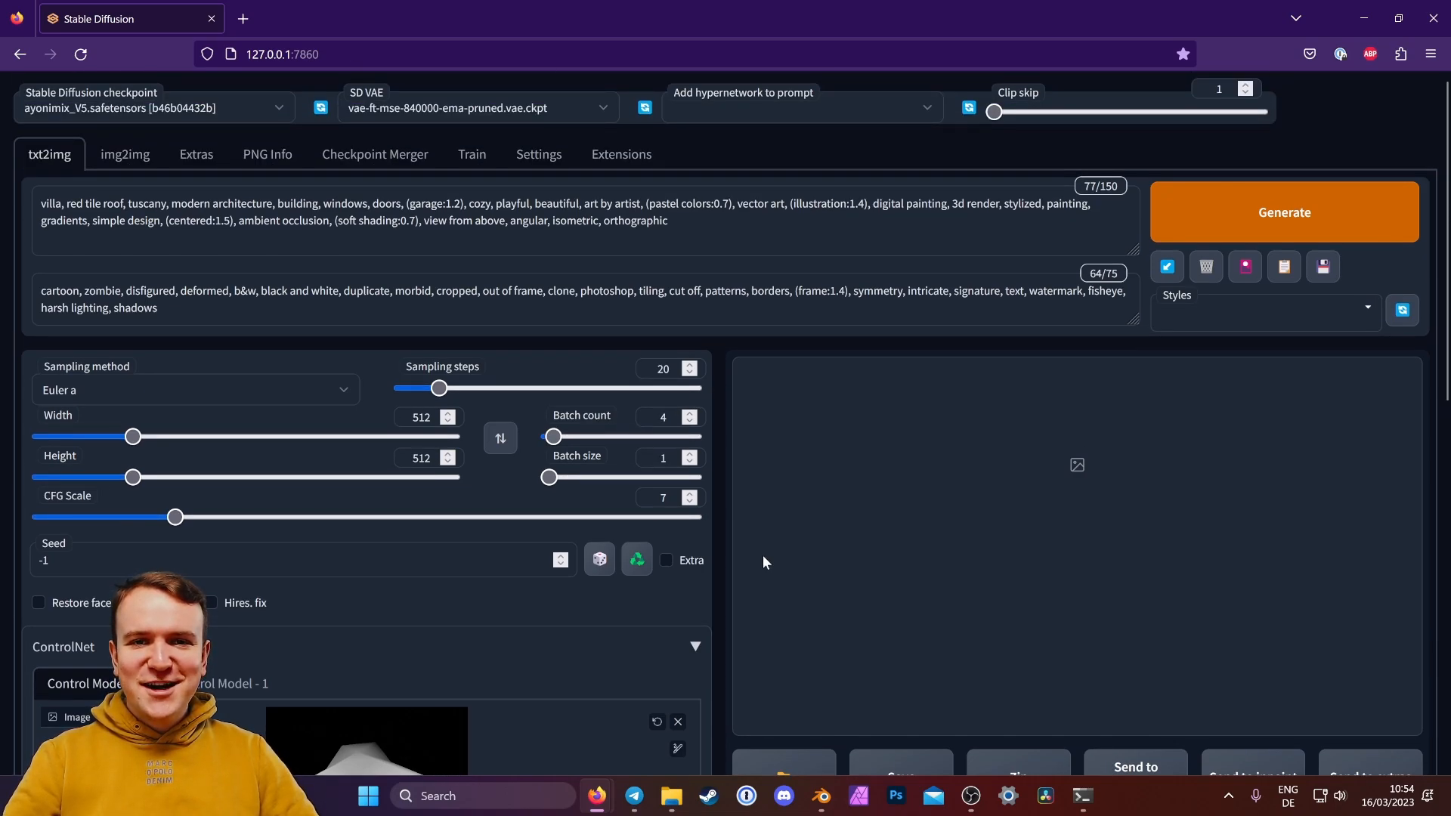
pyautogui.click(1284, 213)
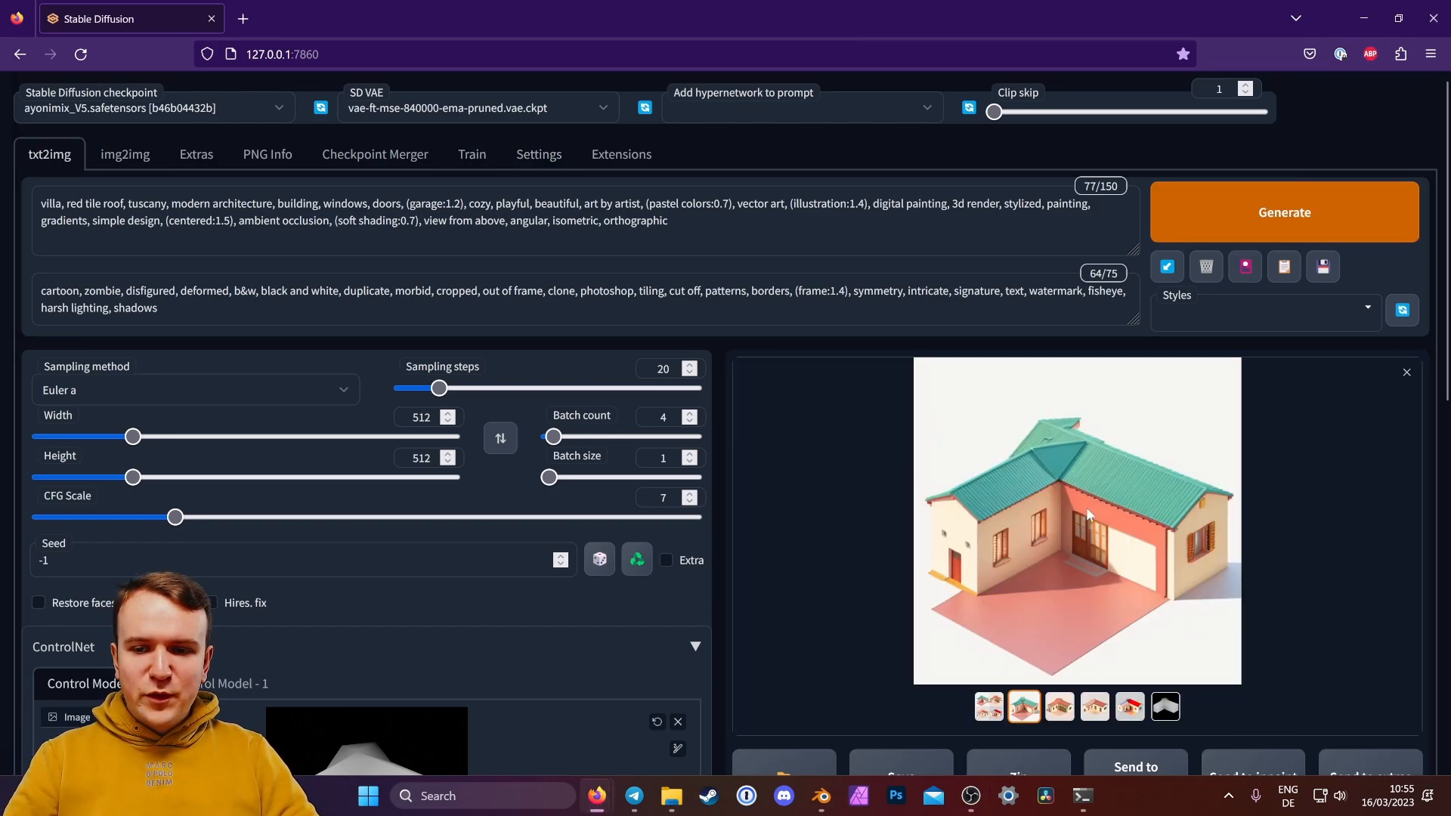
# Step: Review the generated houses at full size and select the yellow one with the red roof and wide wooden garage door
pyautogui.click(1185, 420)
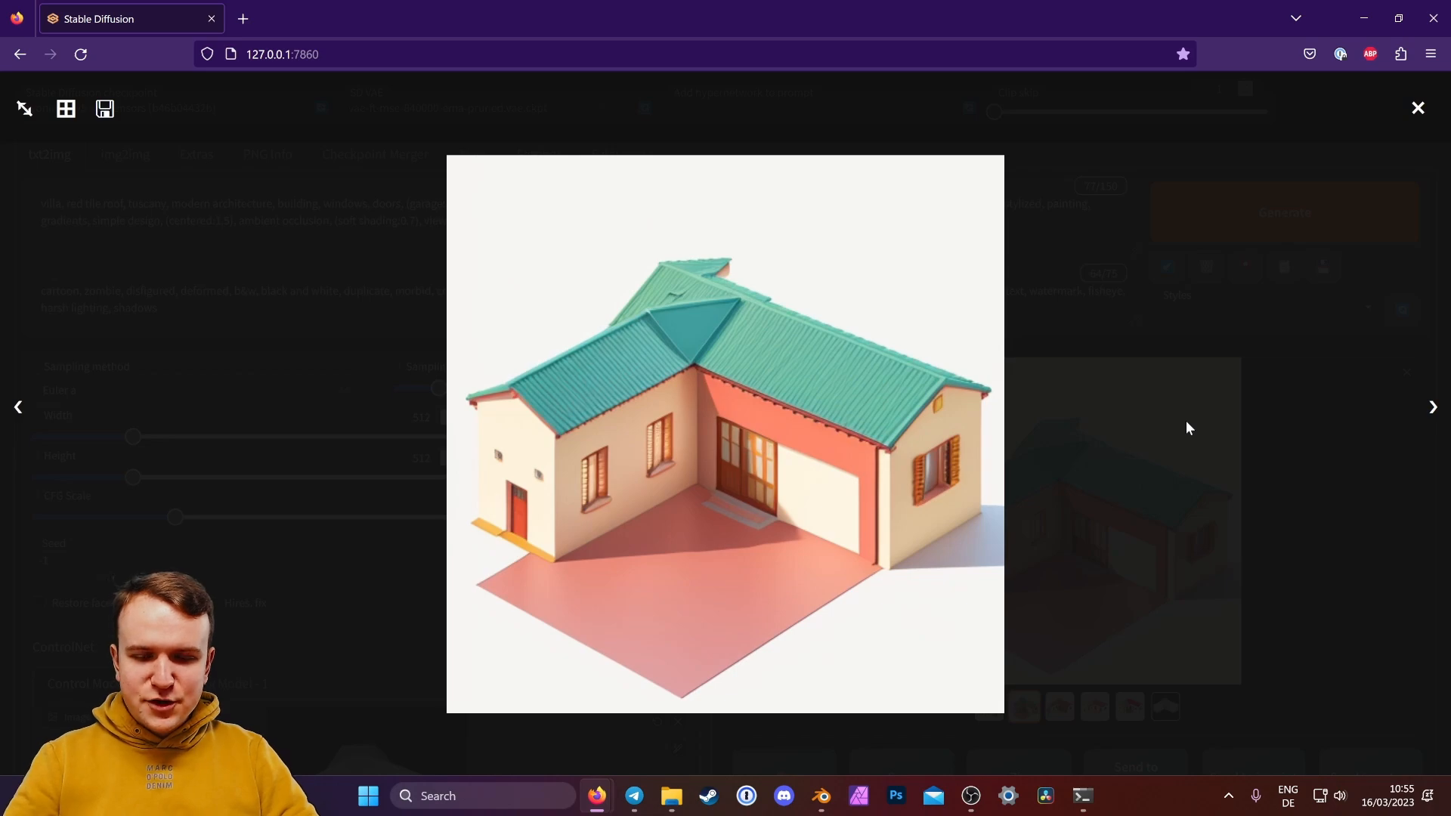
pyautogui.press('Right')
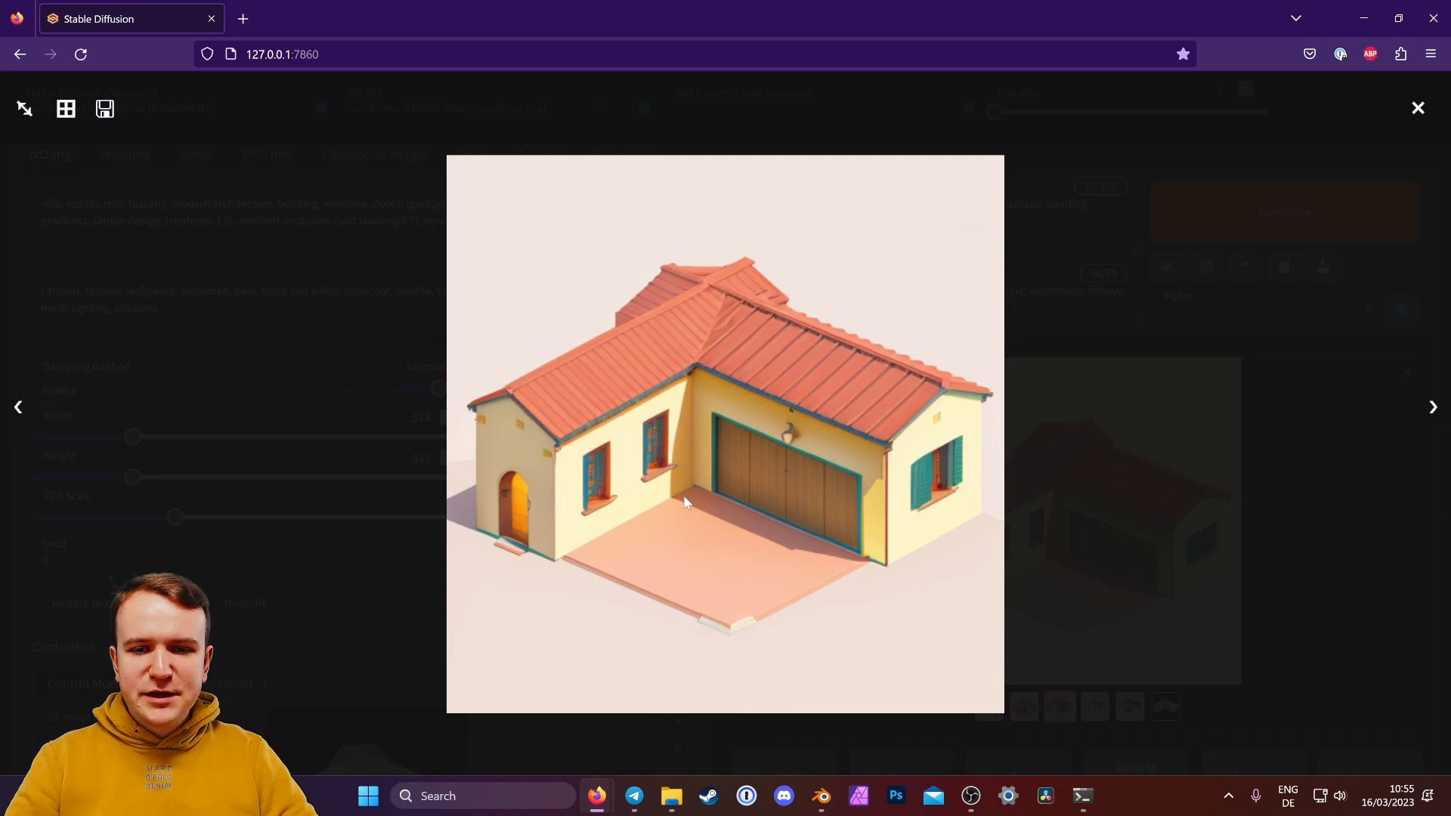
pyautogui.press('Right')
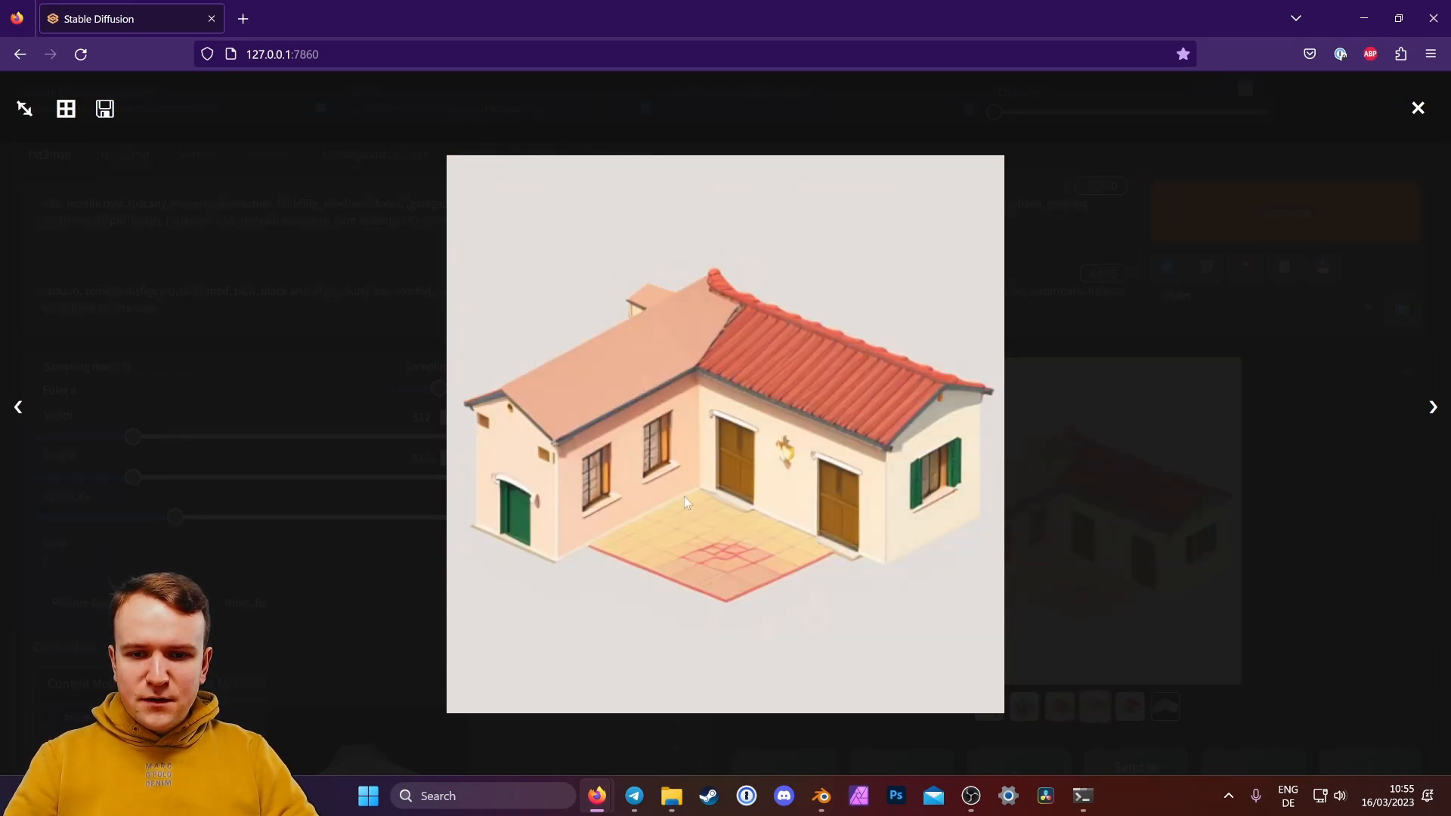
pyautogui.press('Right')
pyautogui.press('Right')
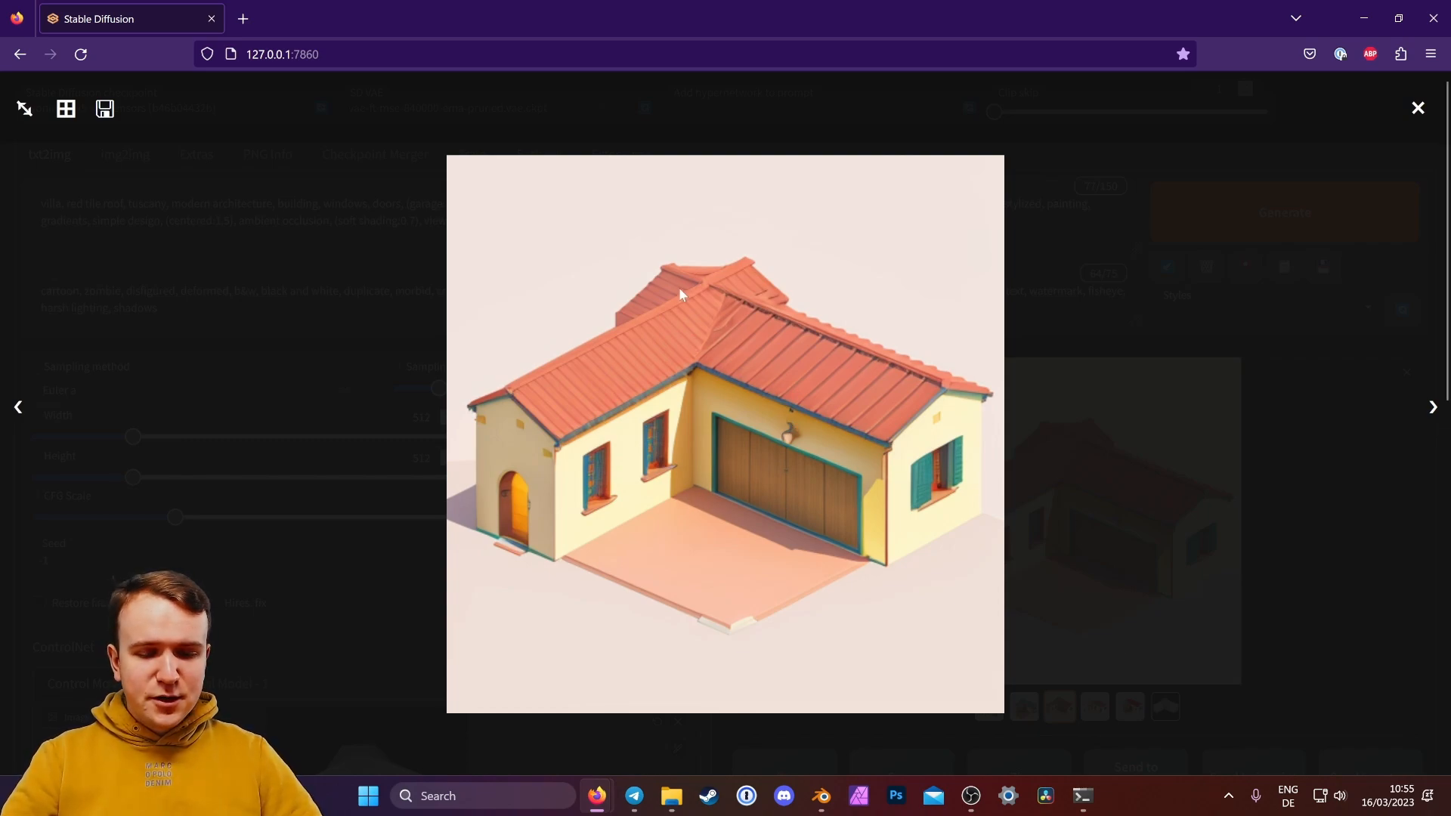
pyautogui.click(1034, 421)
# Step: Send the selected house image to img2img and set its output width and height to 1024
pyautogui.scroll(-1, 1282, 643)
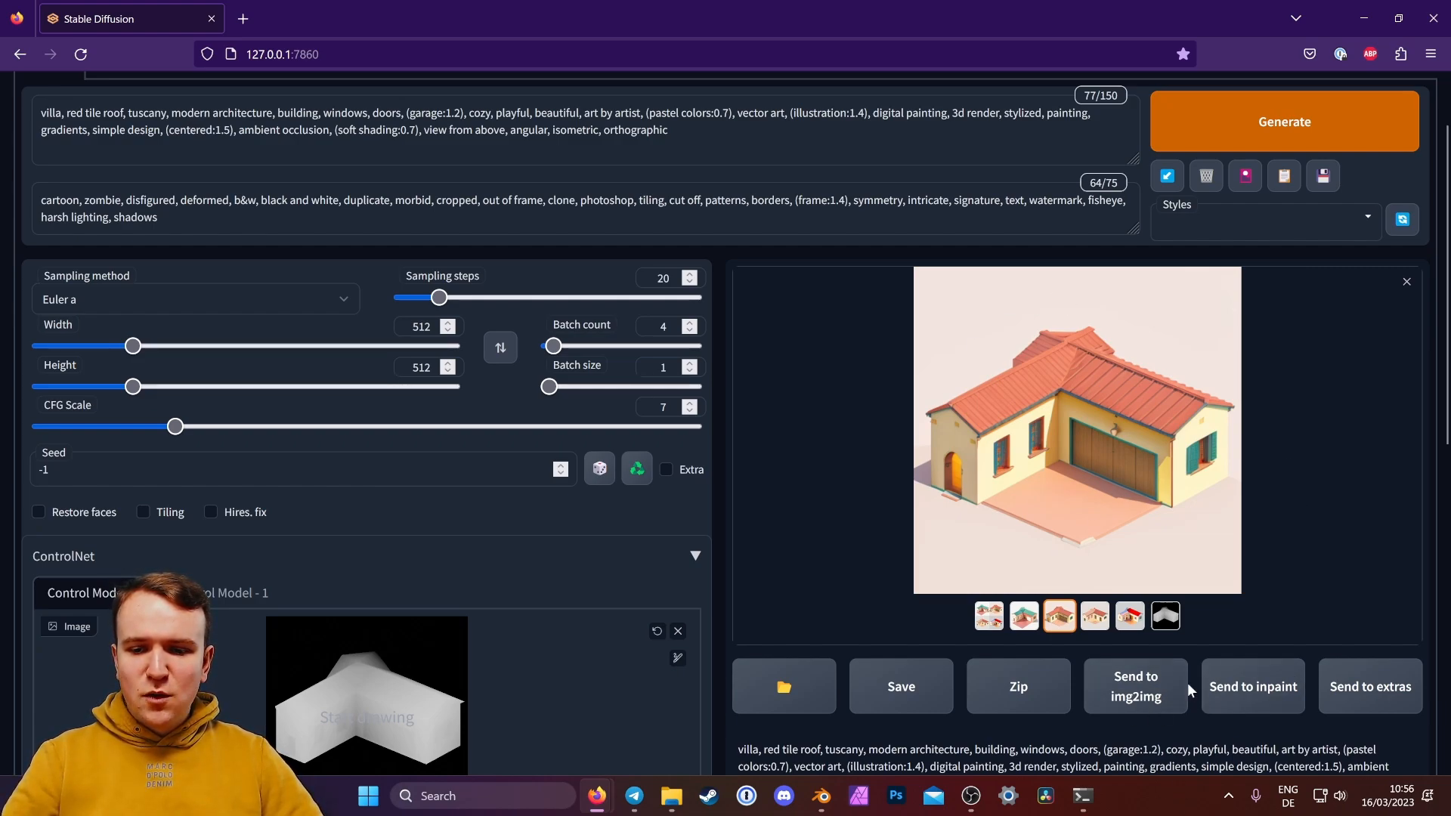
pyautogui.scroll(-2, 1071, 492)
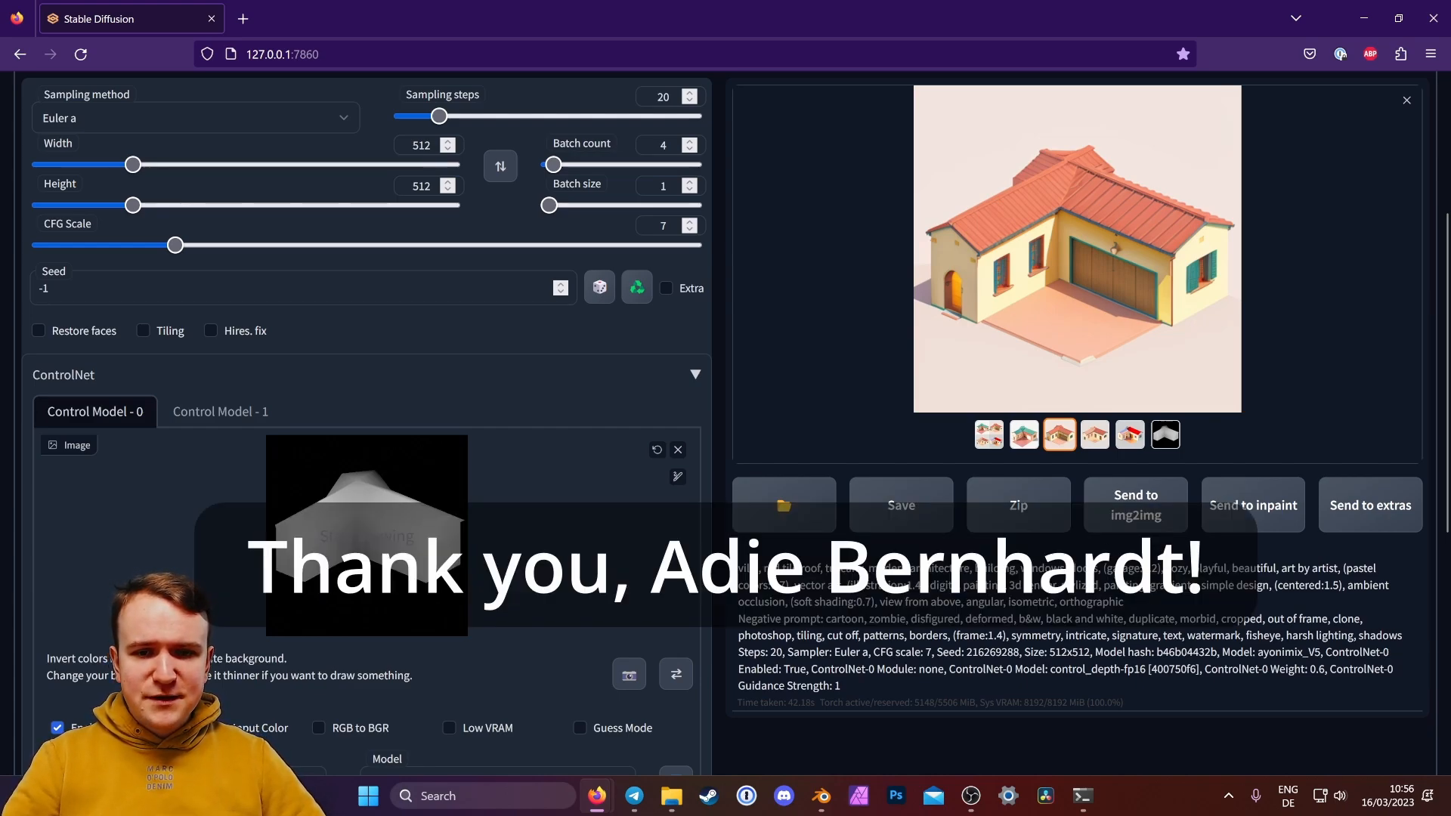
pyautogui.click(1146, 514)
pyautogui.scroll(-2, 832, 638)
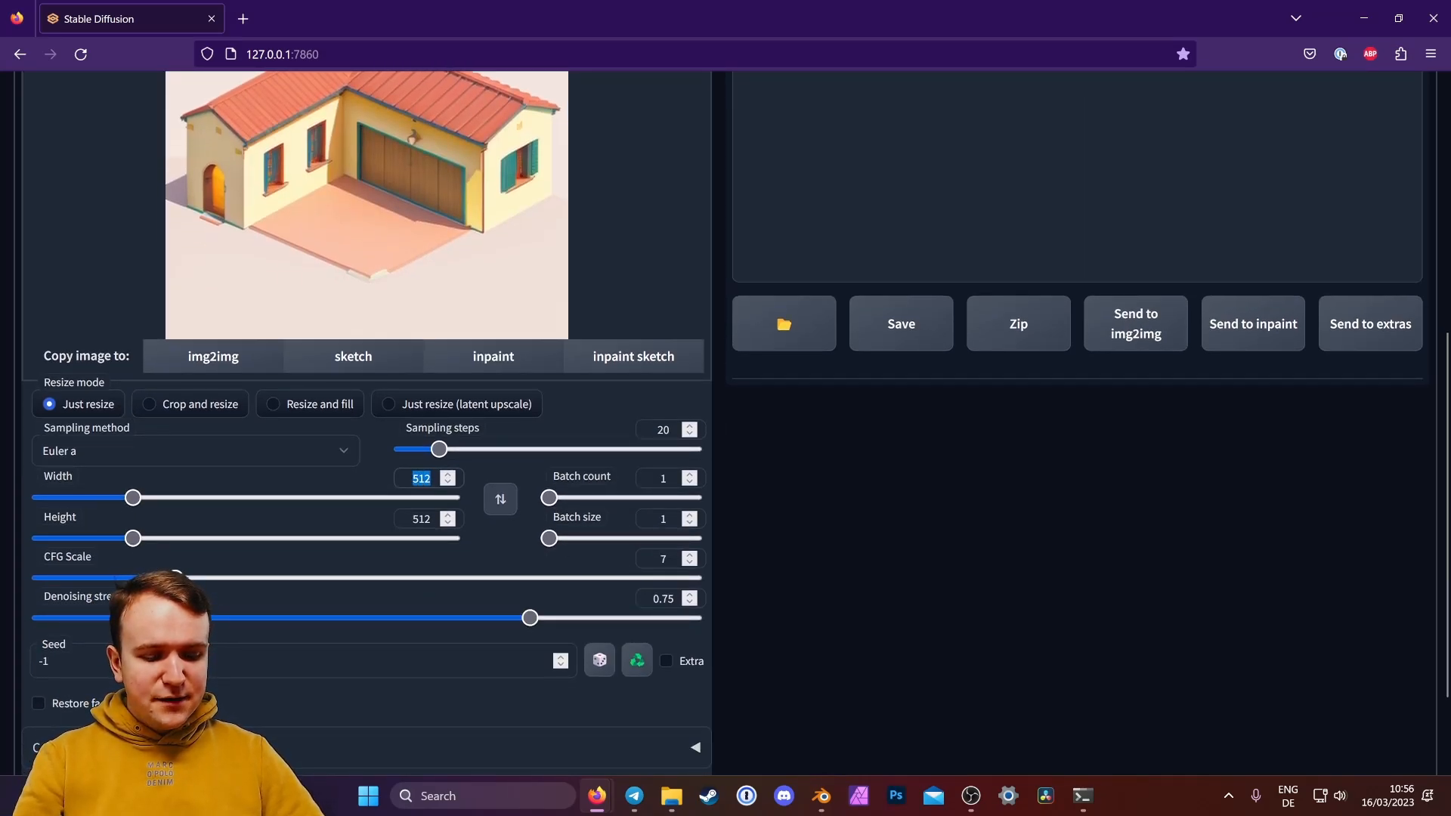
pyautogui.write('4')
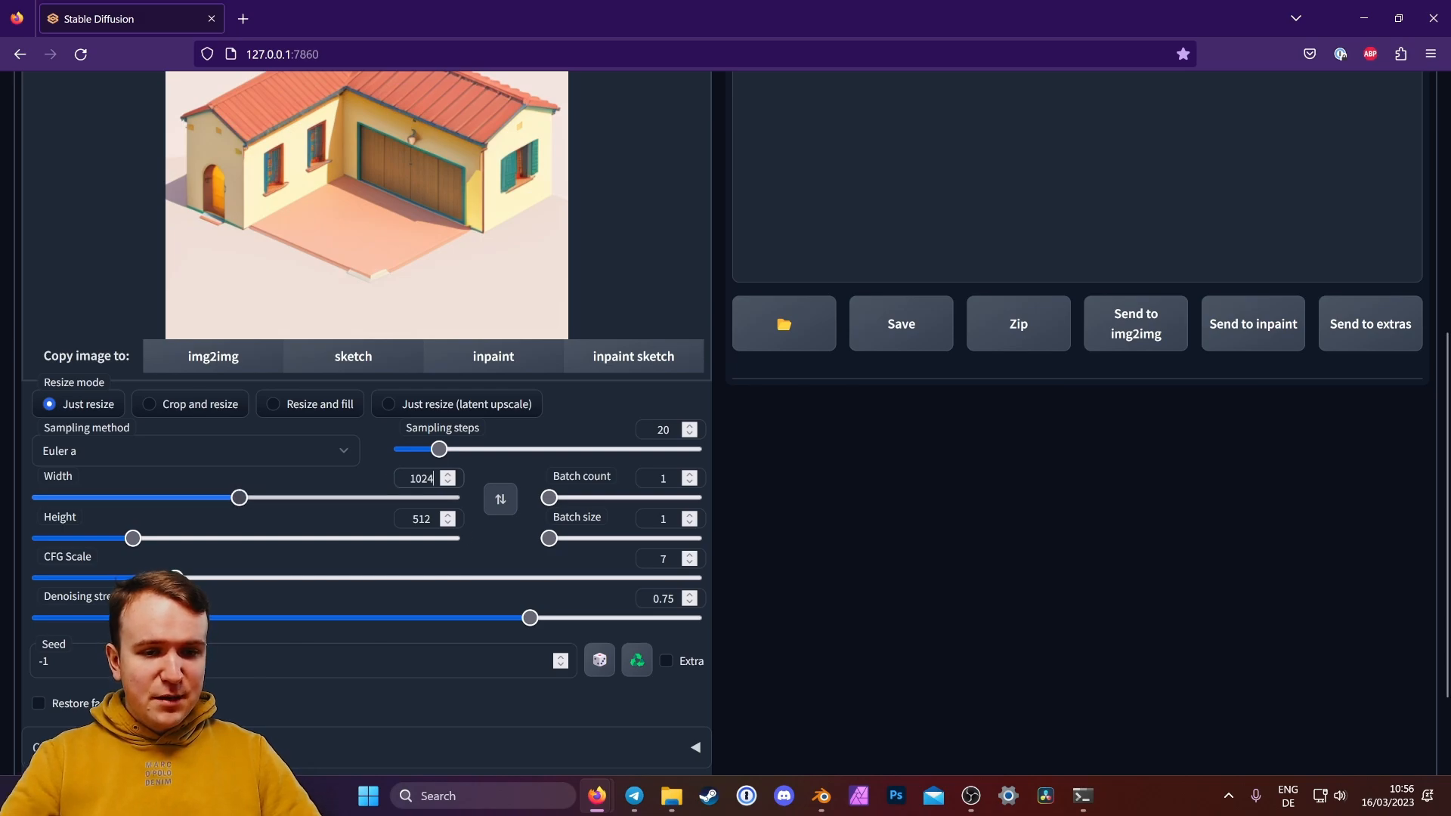
pyautogui.press('Tab')
pyautogui.write('1024')
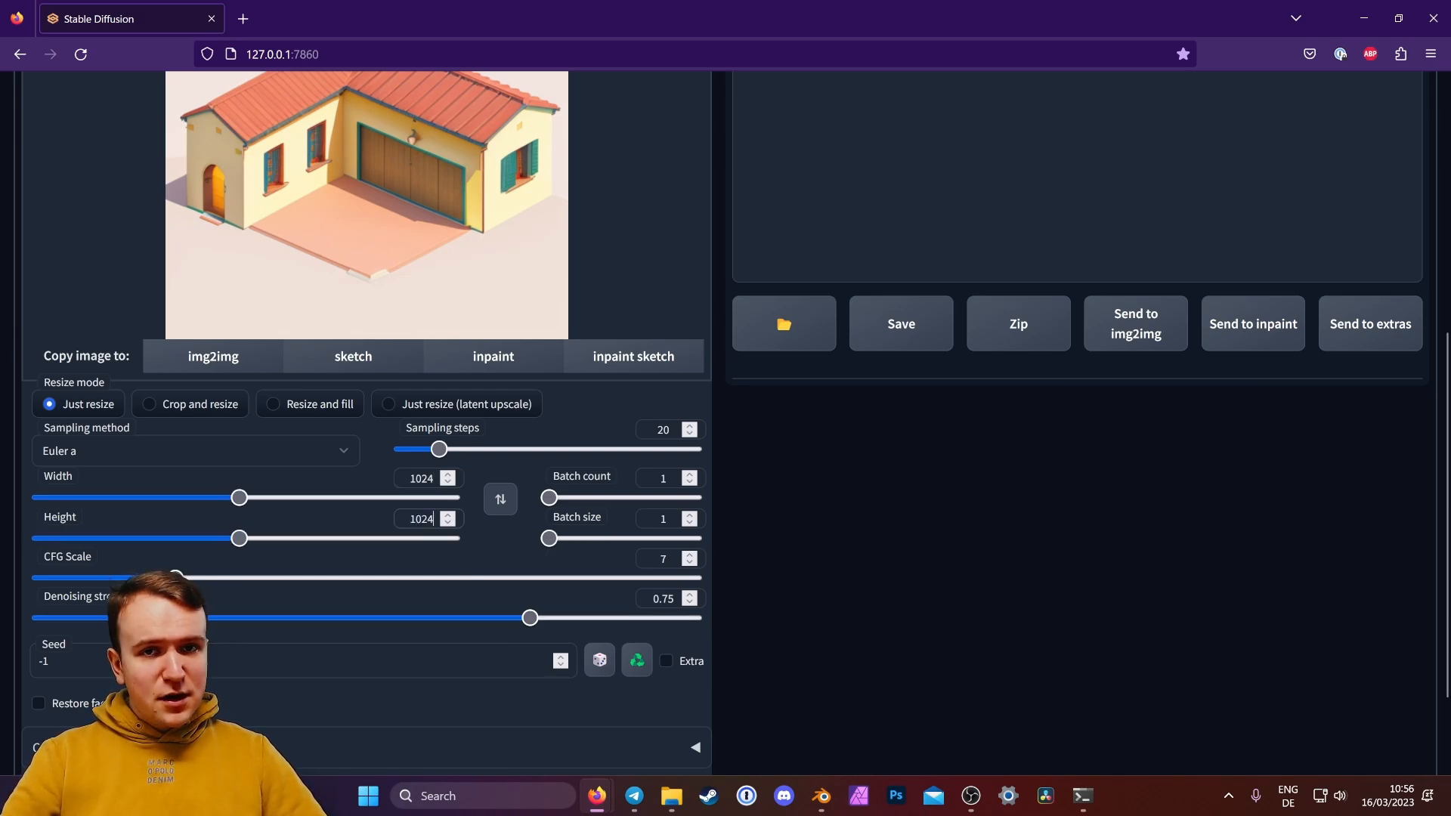
# Step: Set the img2img denoising strength to 0.2 and the sampling steps to 45
pyautogui.hotkey('ctrl', 'shift', 'Left')
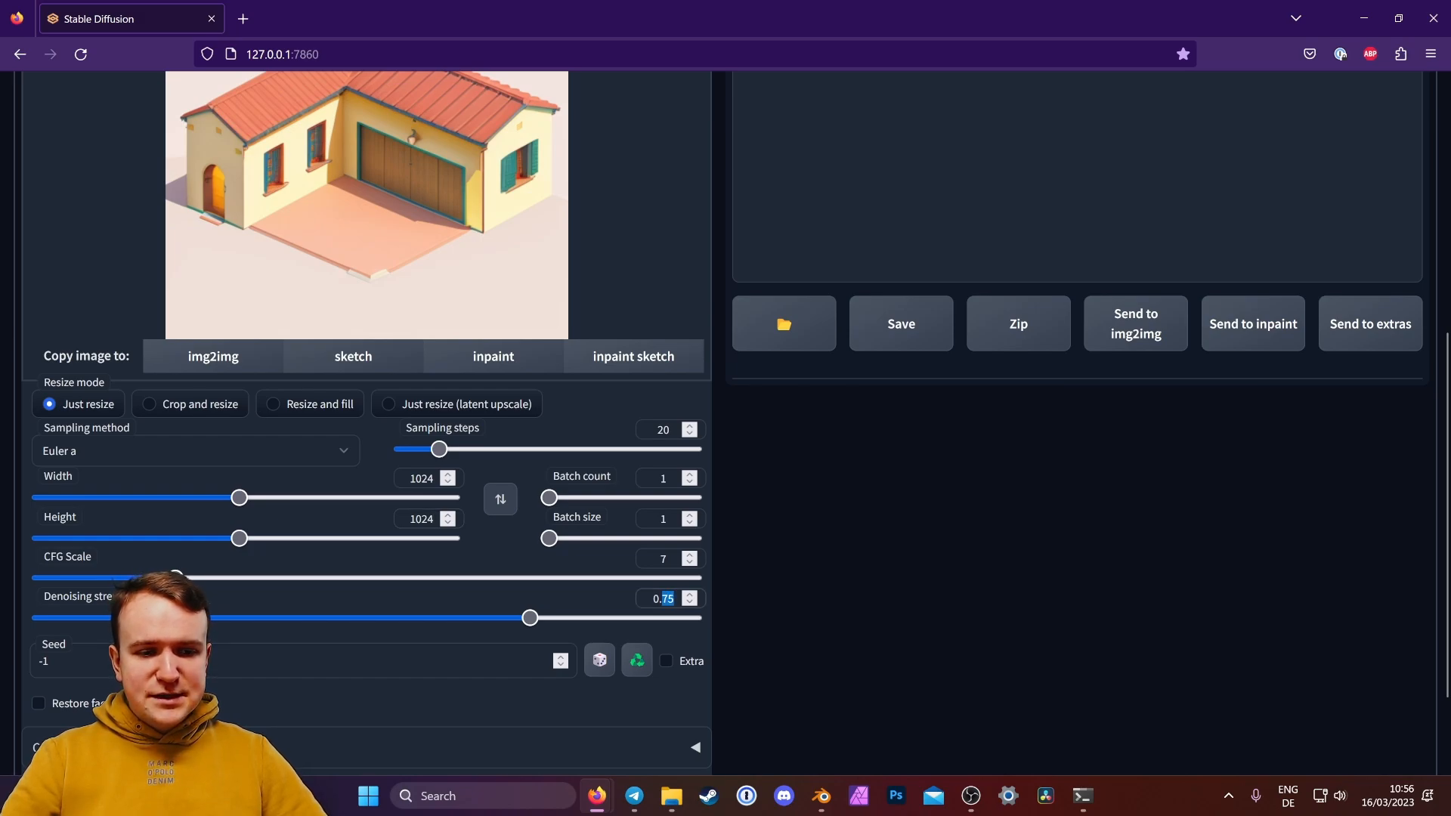
pyautogui.write('2')
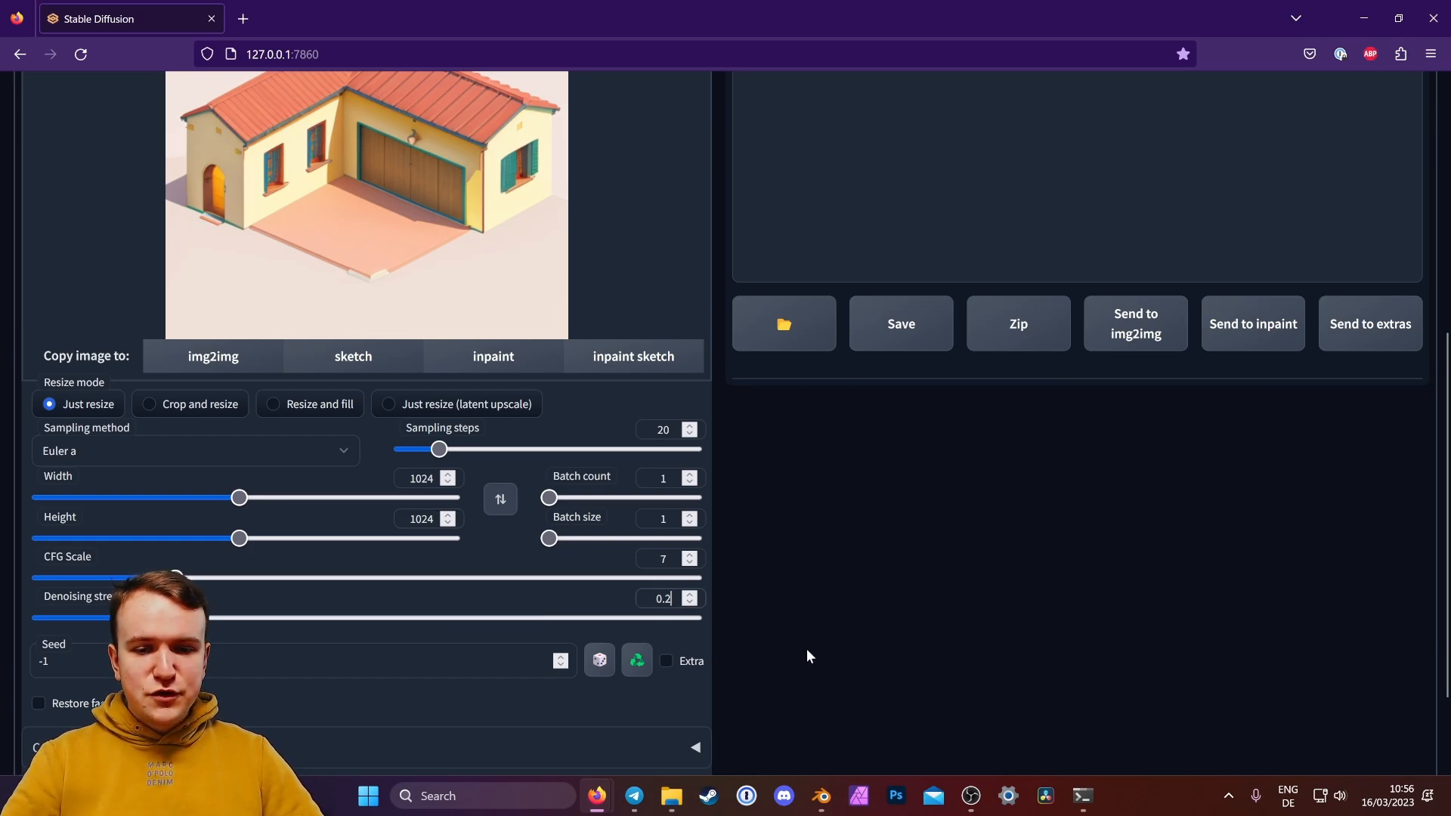
pyautogui.scroll(2, 453, 378)
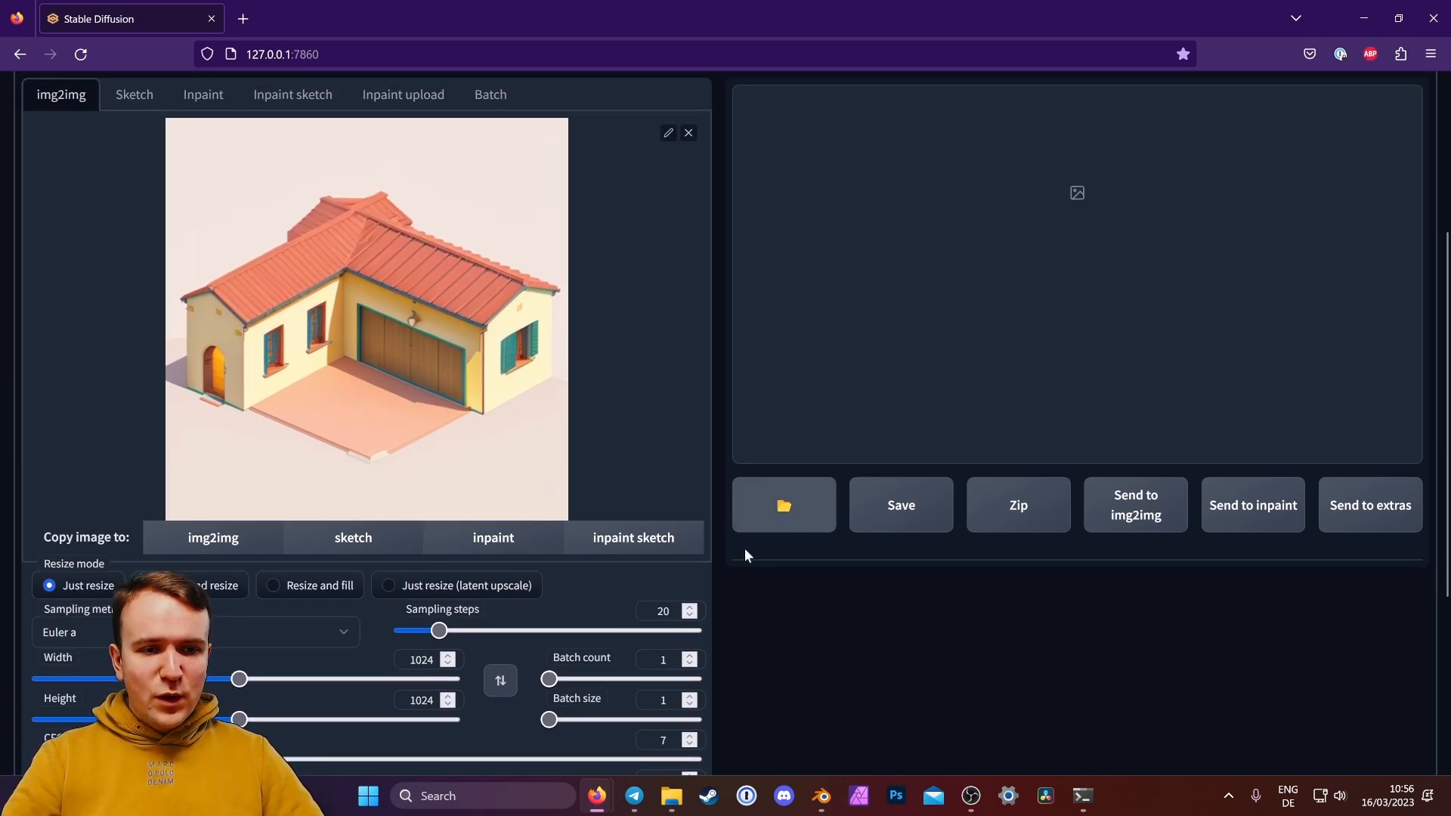
pyautogui.scroll(-2, 932, 512)
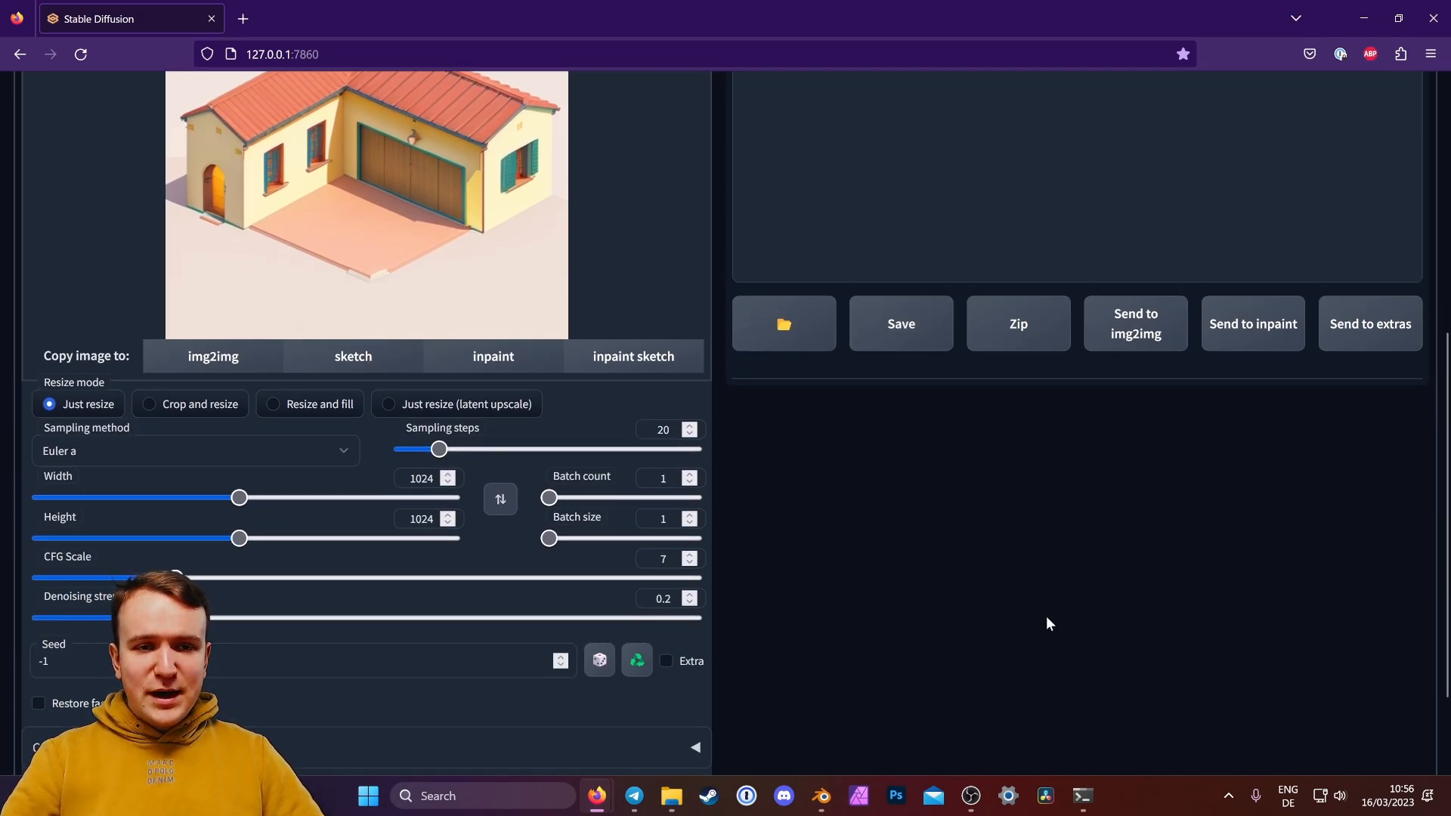
pyautogui.scroll(2, 713, 579)
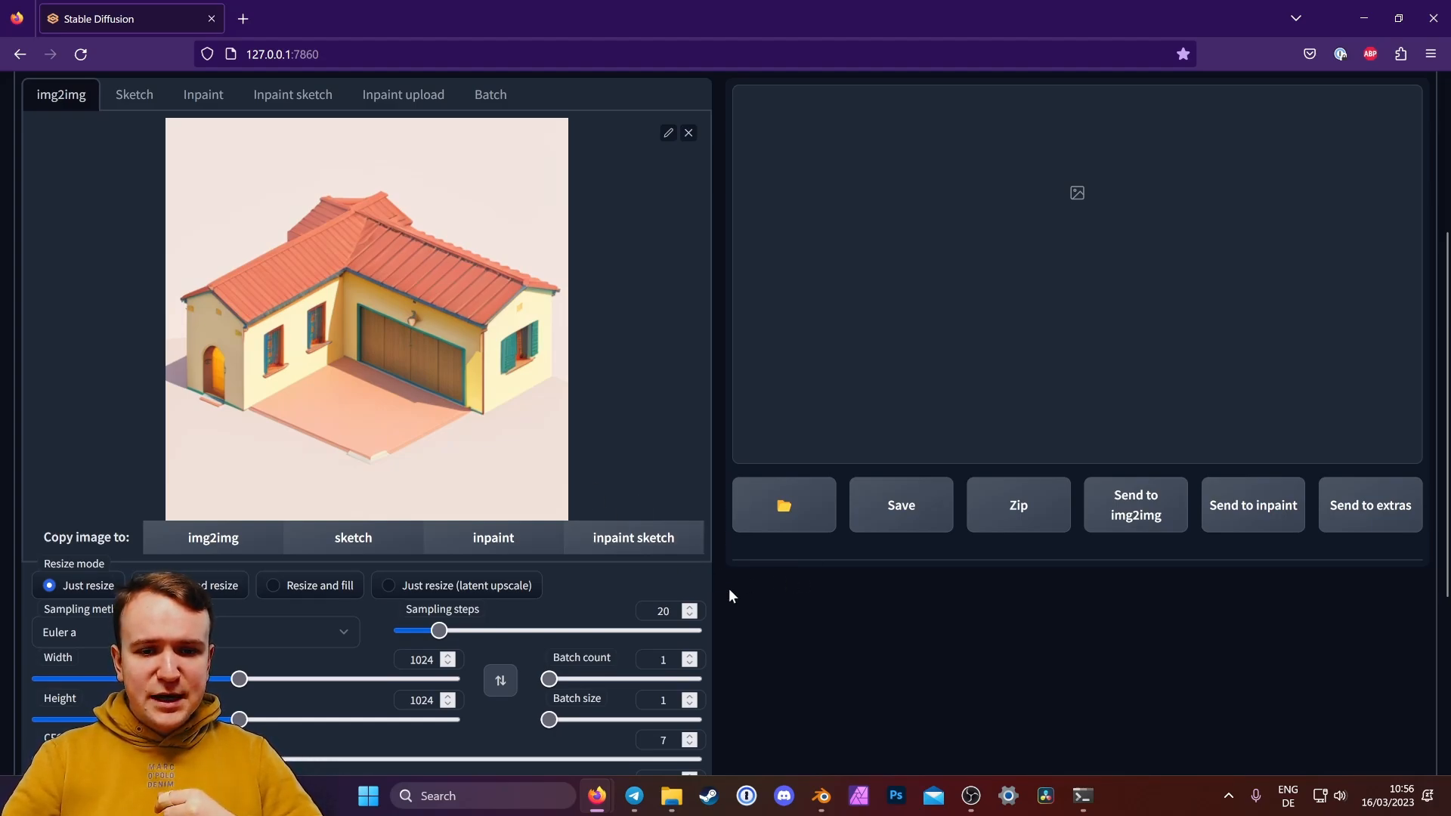
pyautogui.doubleClick(664, 611)
pyautogui.write('45')
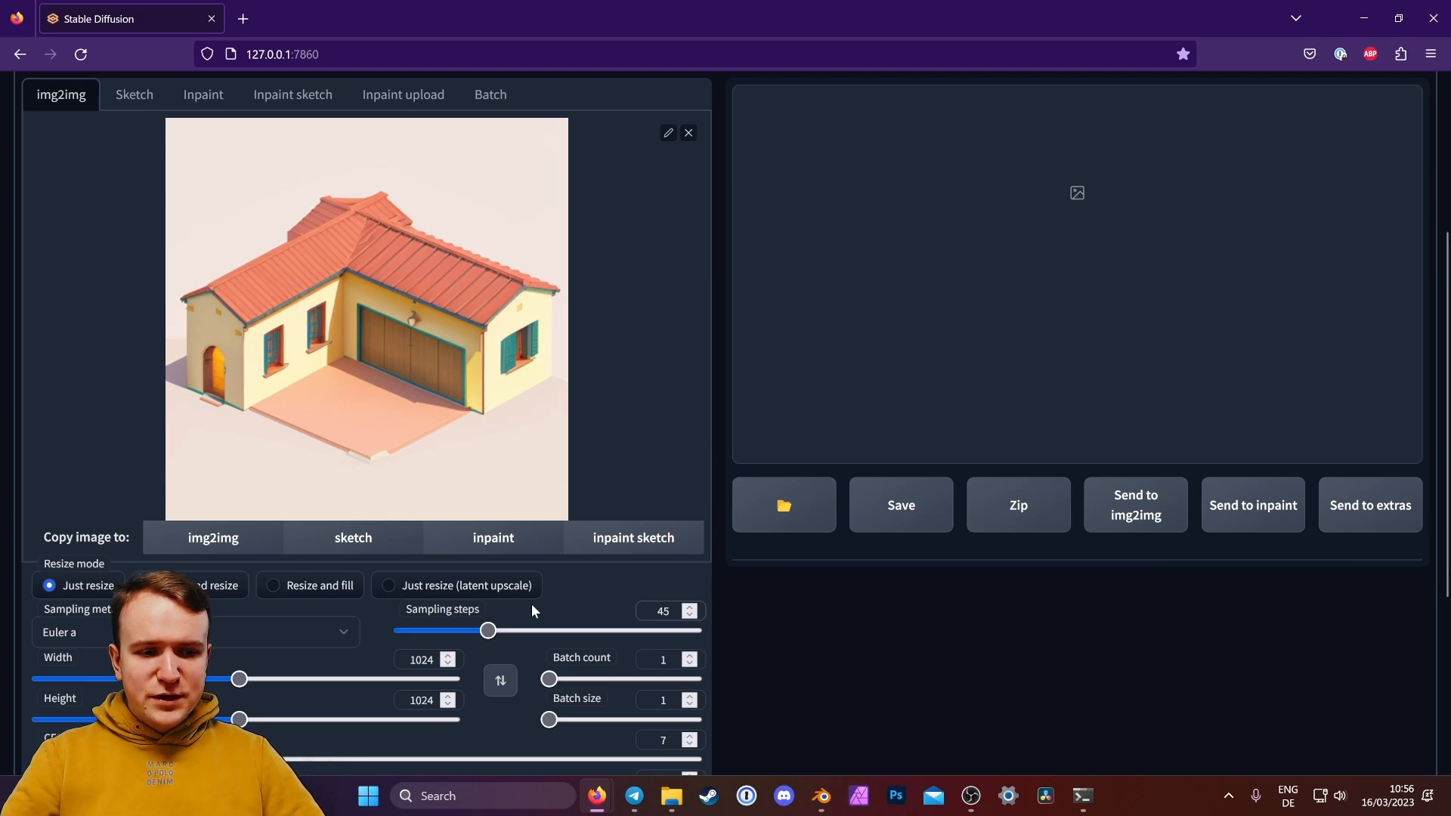
# Step: Copy the seed 216269288 from the txt2img result's generation info into the img2img seed
pyautogui.scroll(-3, 768, 639)
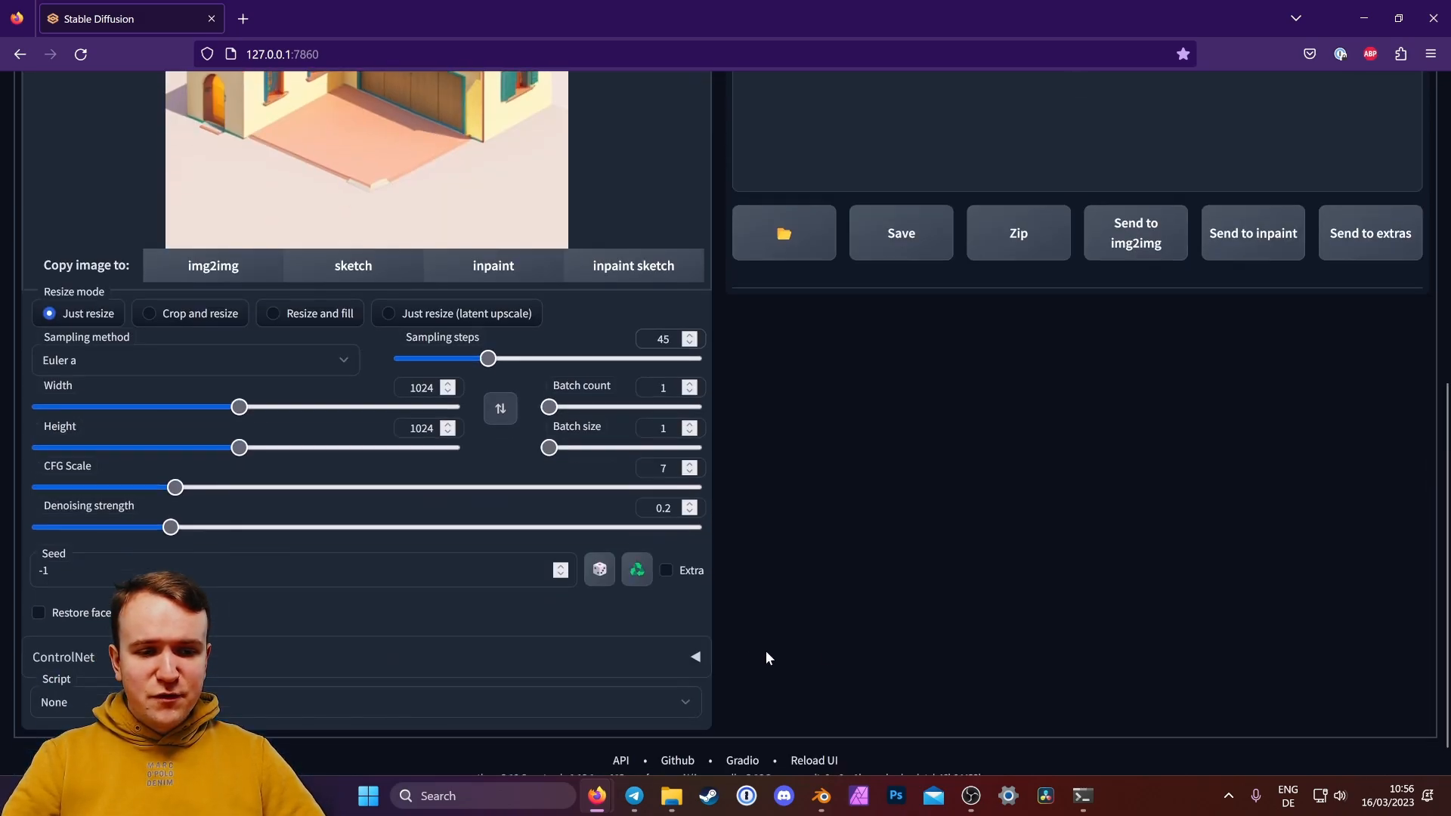
pyautogui.scroll(6, 861, 627)
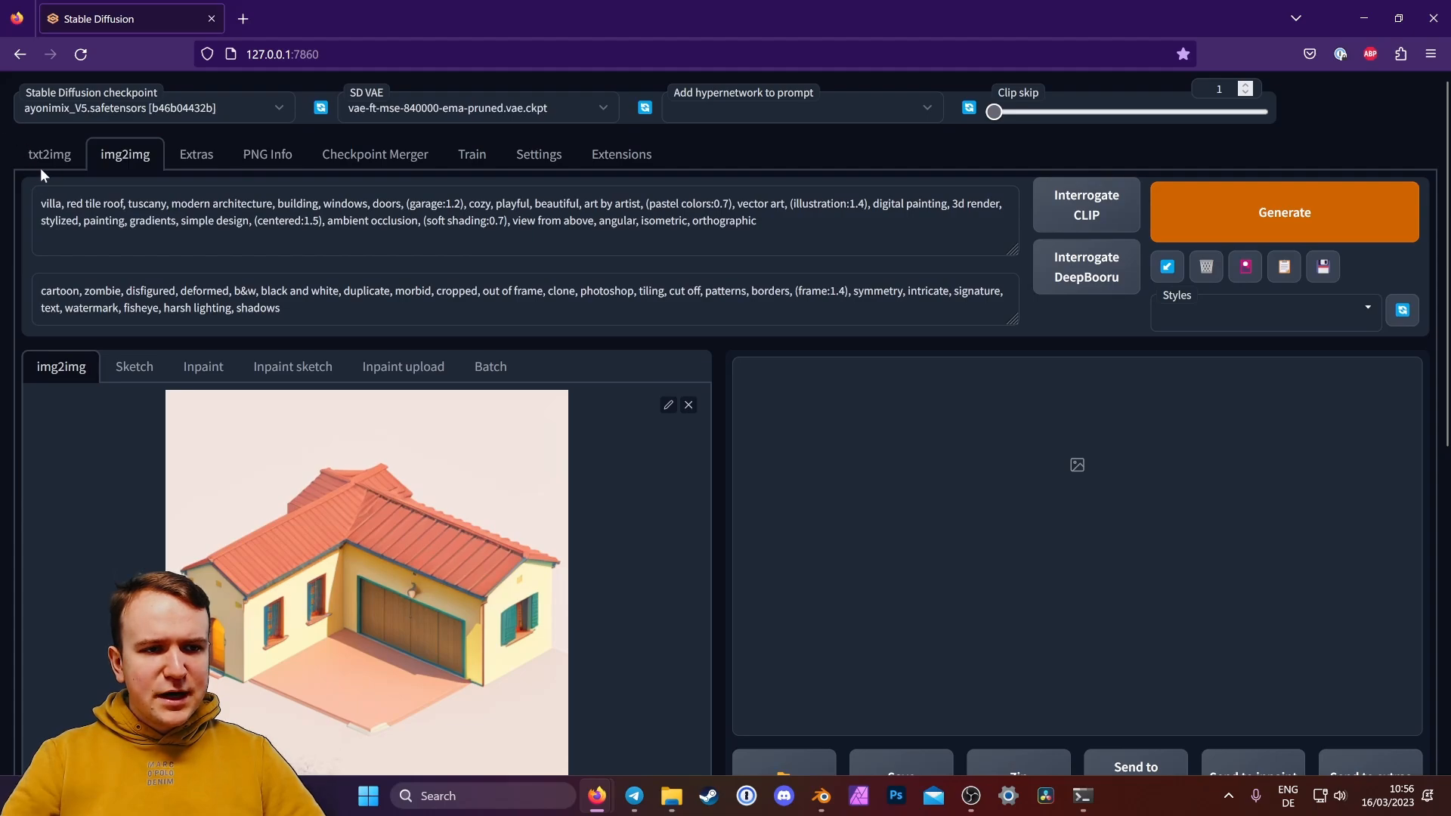
pyautogui.click(45, 156)
pyautogui.scroll(-4, 1118, 457)
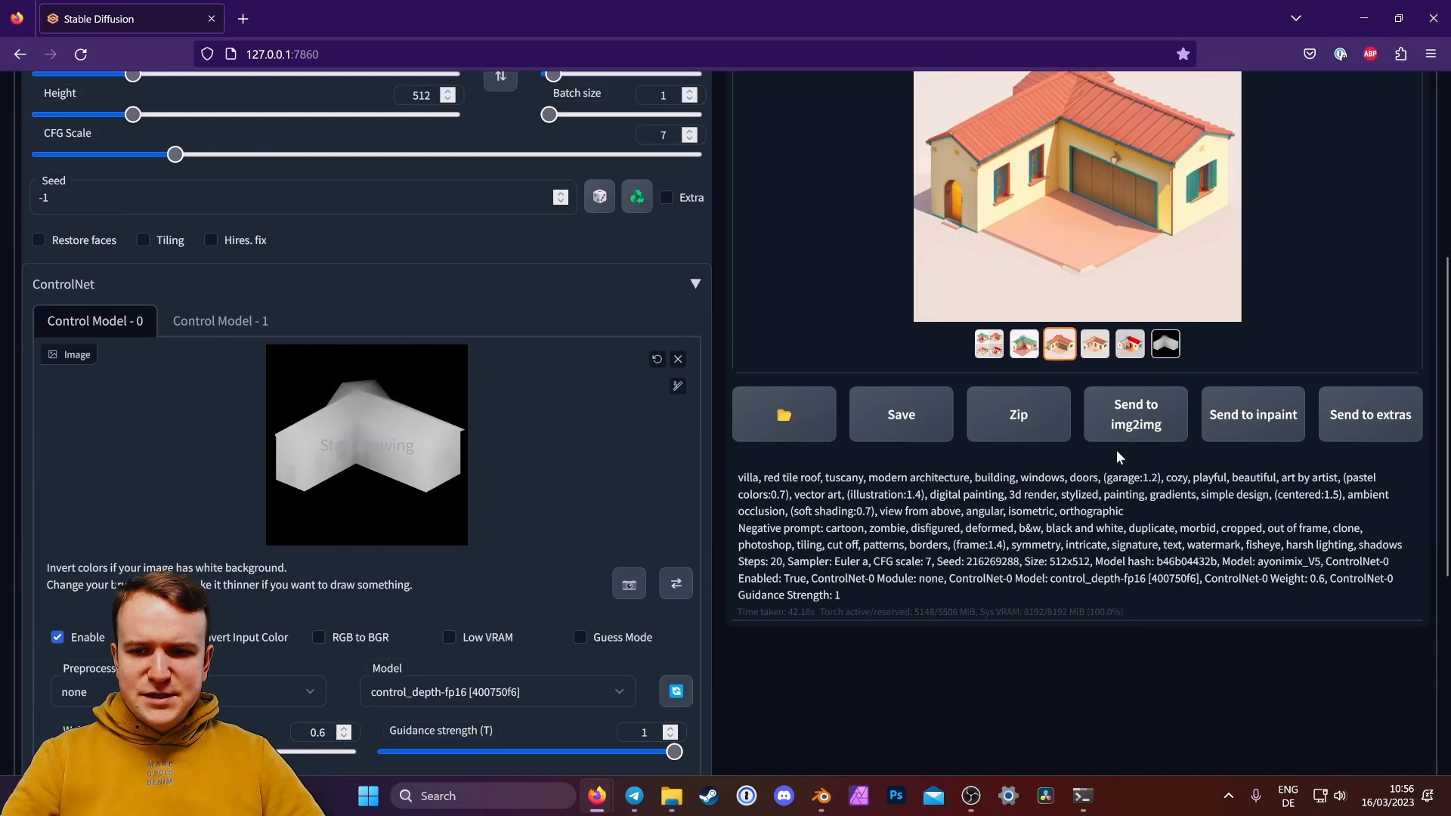
pyautogui.moveTo(966, 561); pyautogui.dragTo(1020, 561)
pyautogui.hotkey('ctrl', 'c')
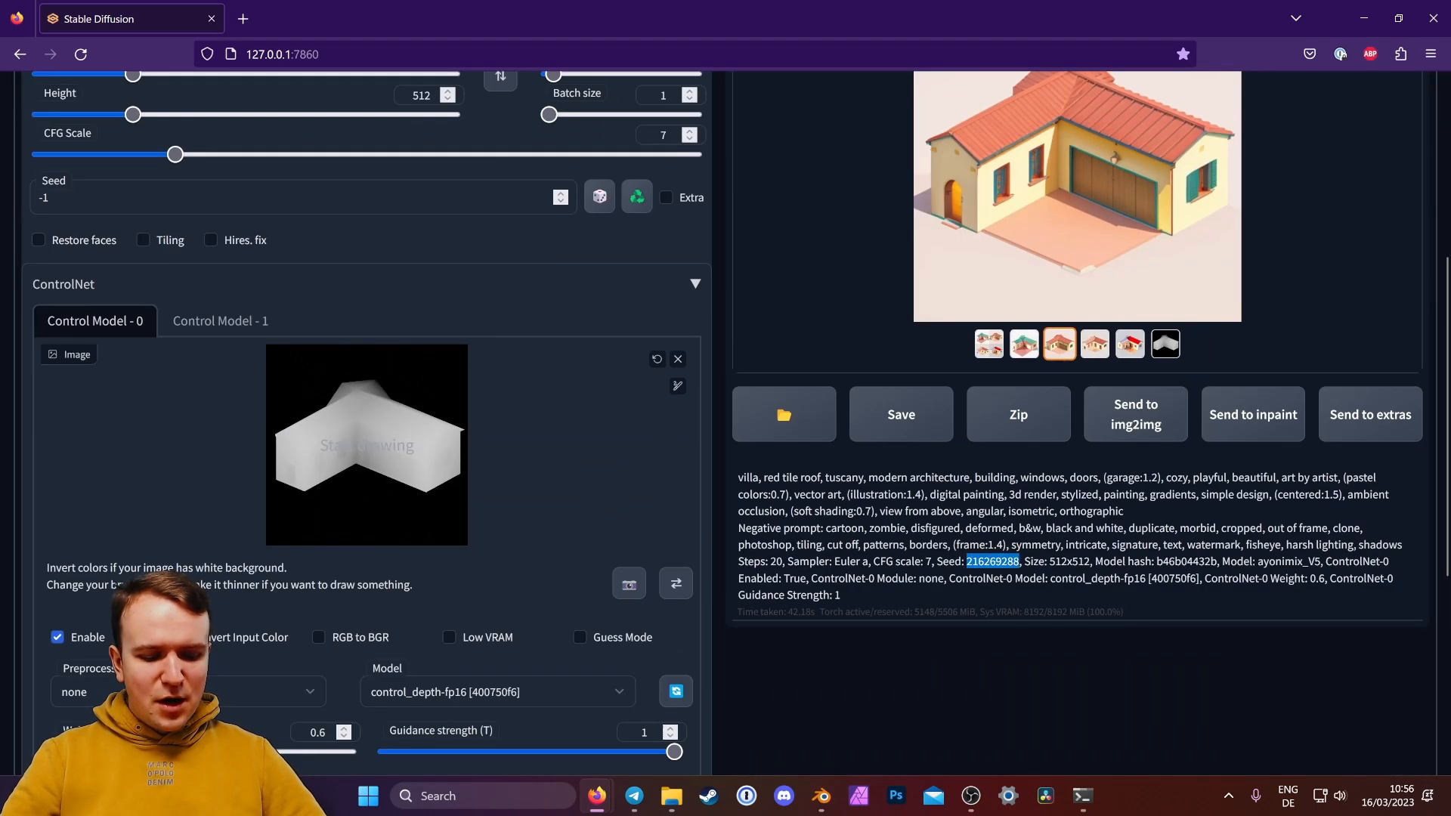
pyautogui.scroll(5, 1019, 561)
pyautogui.click(125, 157)
pyautogui.scroll(-8, 125, 484)
pyautogui.moveTo(68, 539); pyautogui.dragTo(36, 540)
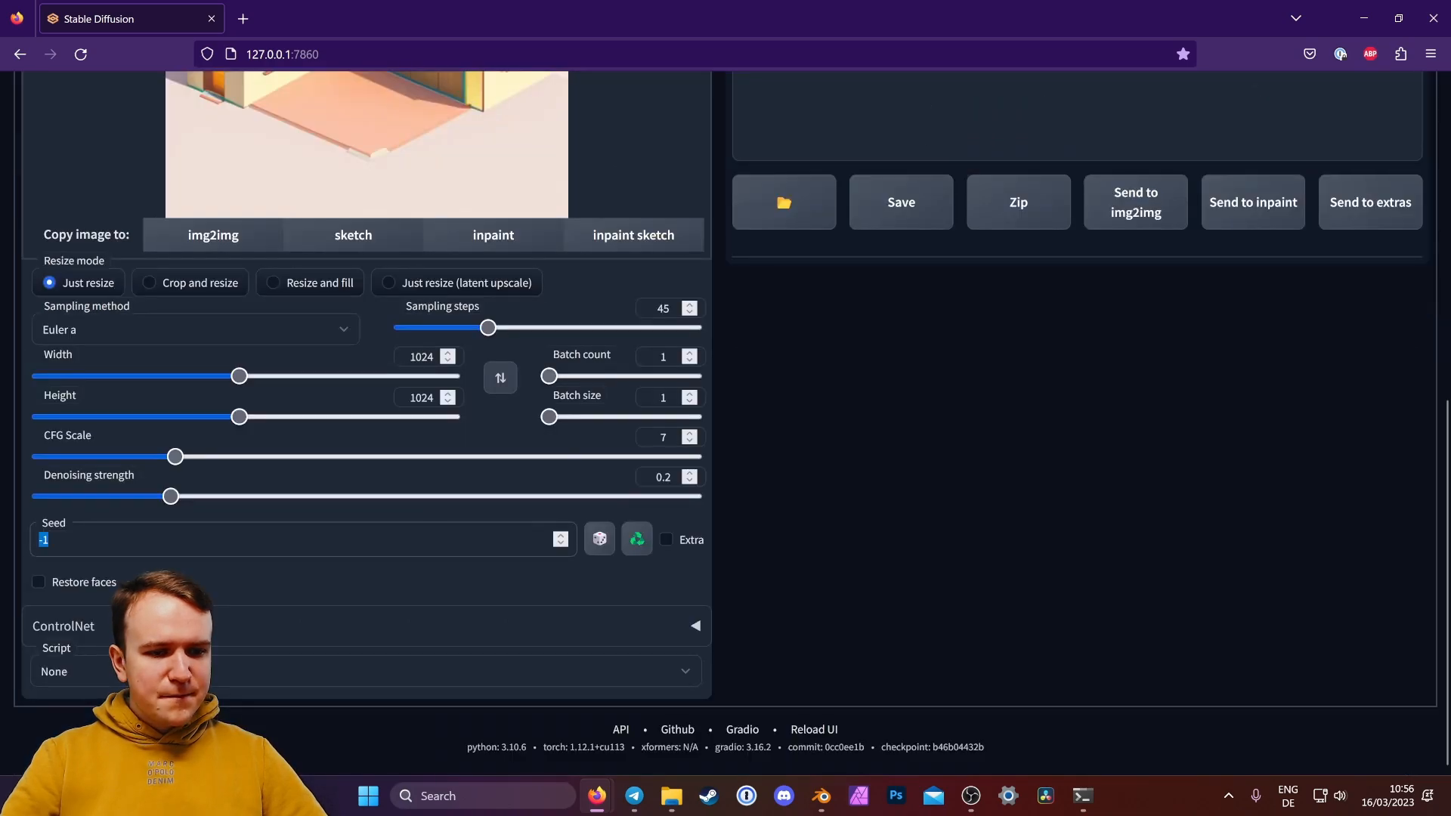
pyautogui.hotkey('ctrl', 'v')
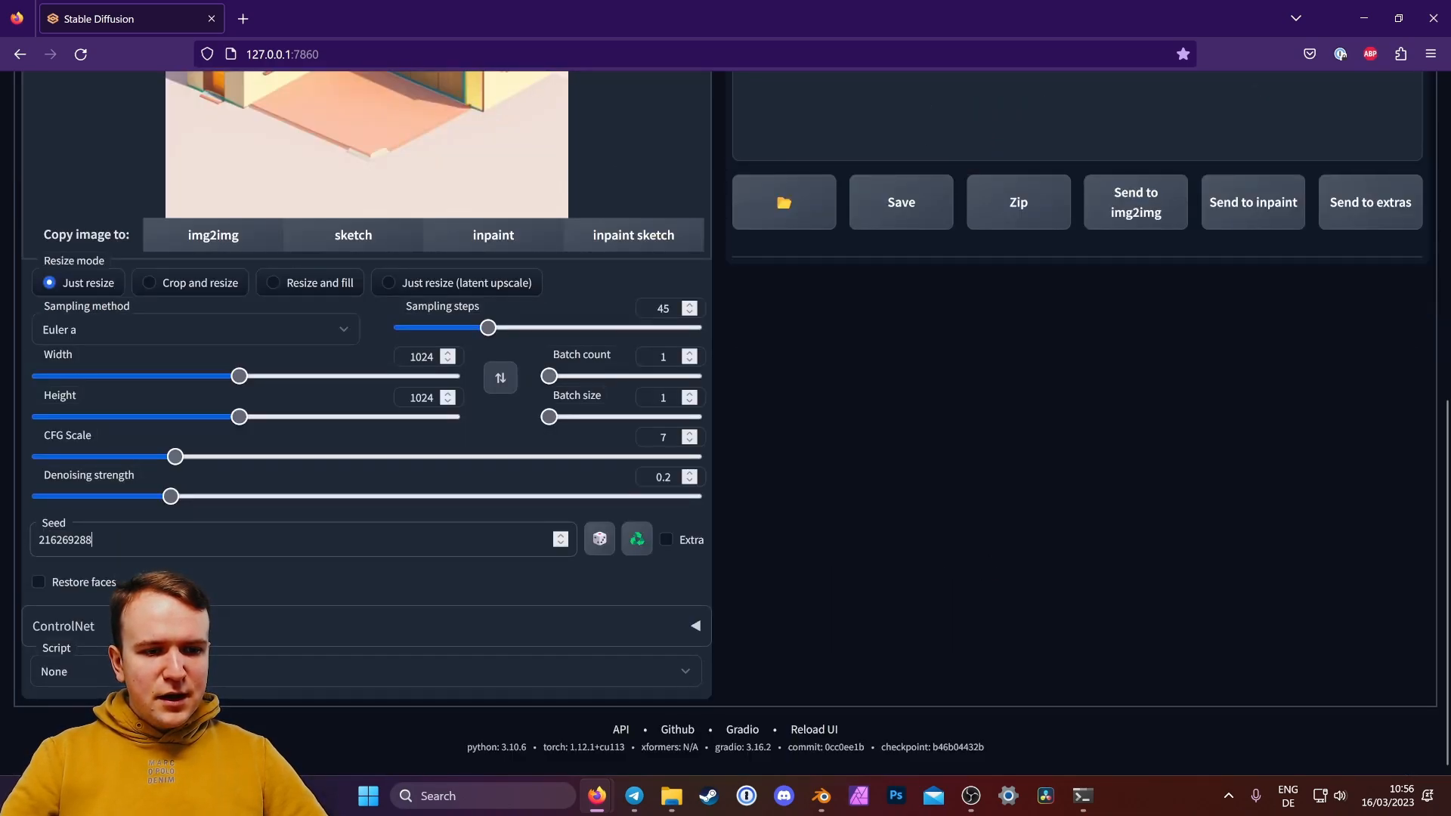
# Step: Load House-Depth.png as the image of Control Model - 0 in the img2img ControlNet settings
pyautogui.click(665, 624)
pyautogui.scroll(-3, 664, 529)
pyautogui.click(332, 491)
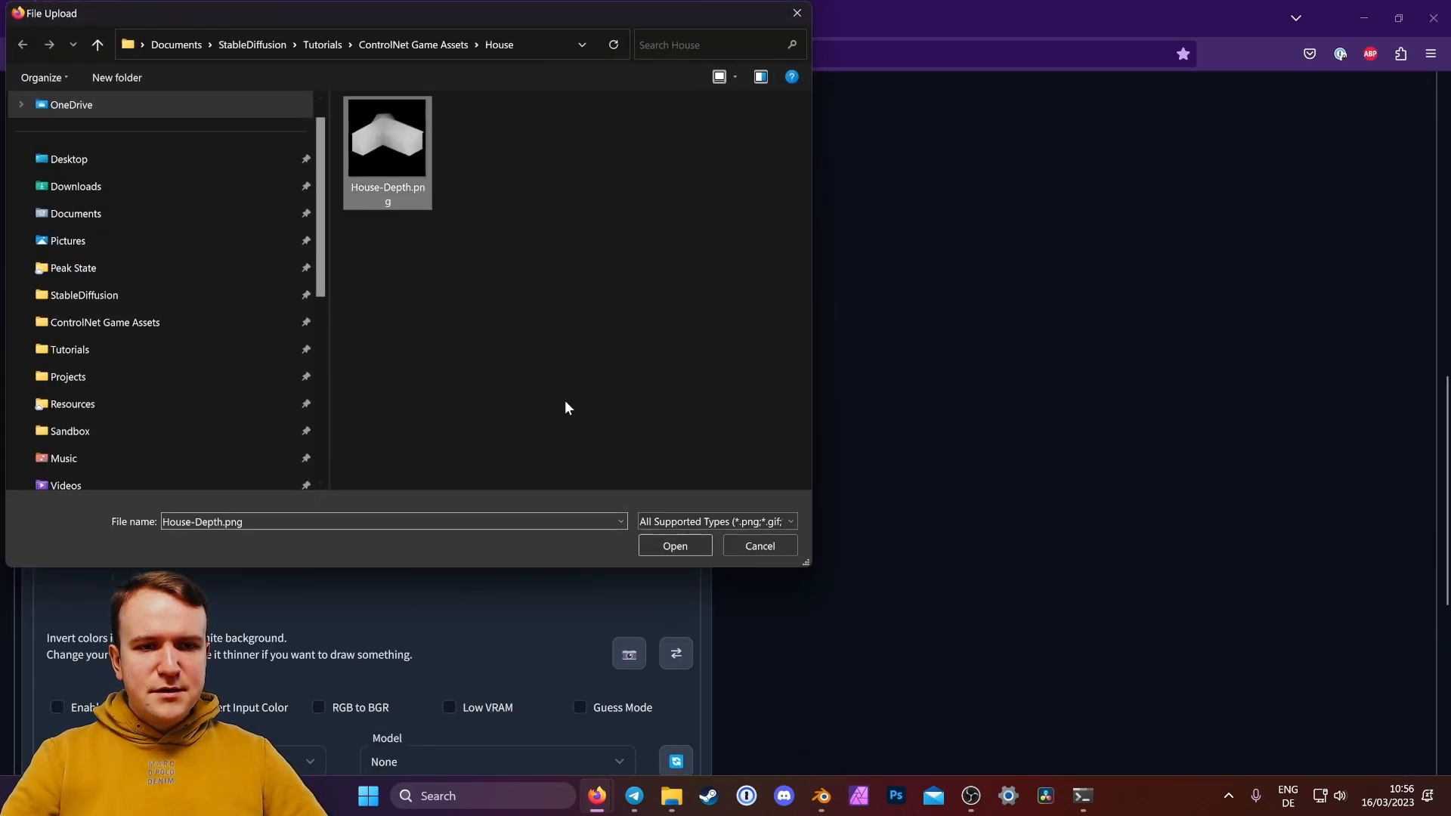
pyautogui.click(675, 546)
# Step: Enable the img2img ControlNet unit with control_depth-fp16 at weight 0.6 and generate the upscaled house image
pyautogui.scroll(-2, 859, 533)
pyautogui.click(88, 529)
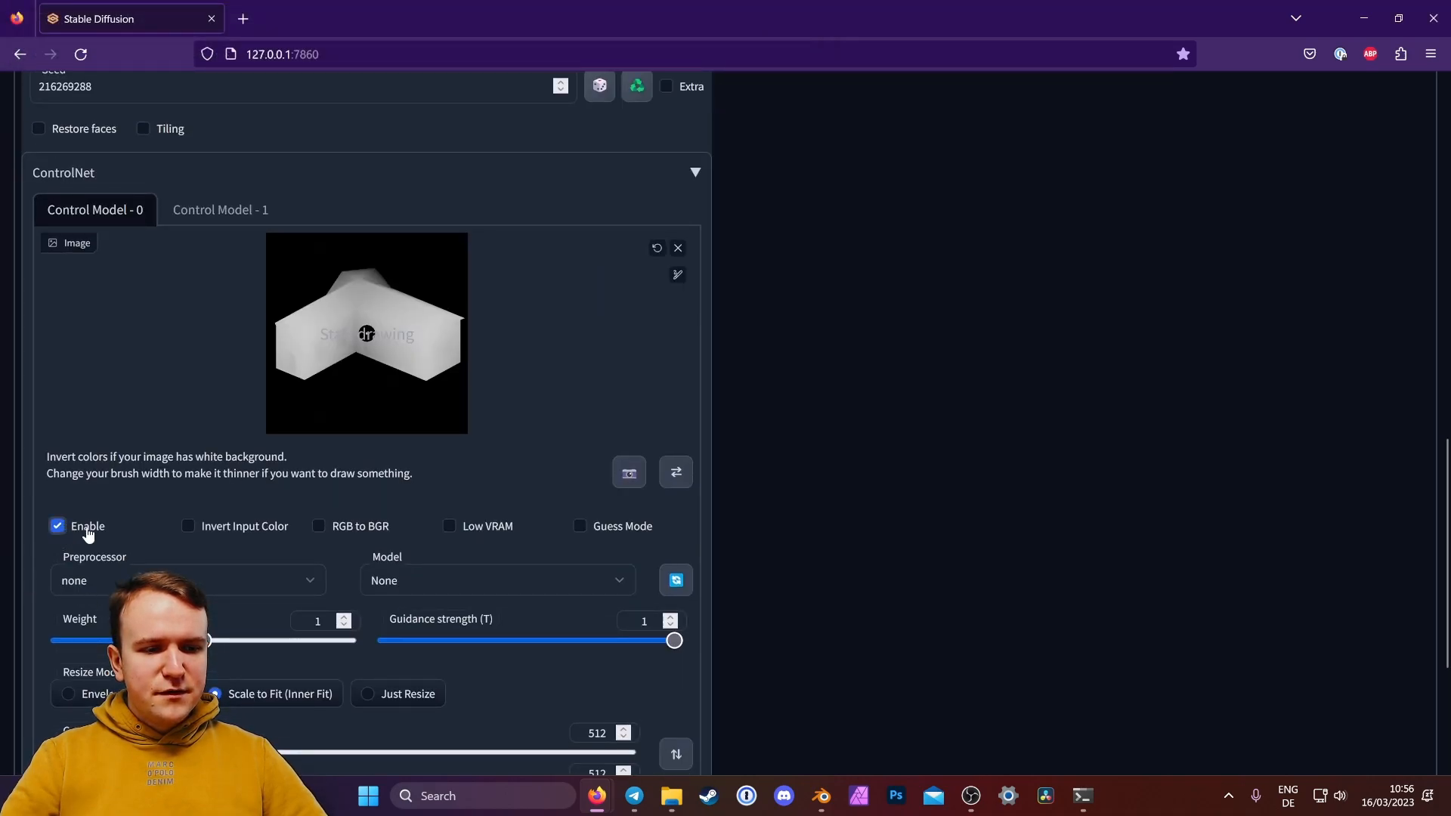
pyautogui.click(441, 582)
pyautogui.click(449, 654)
pyautogui.doubleClick(318, 621)
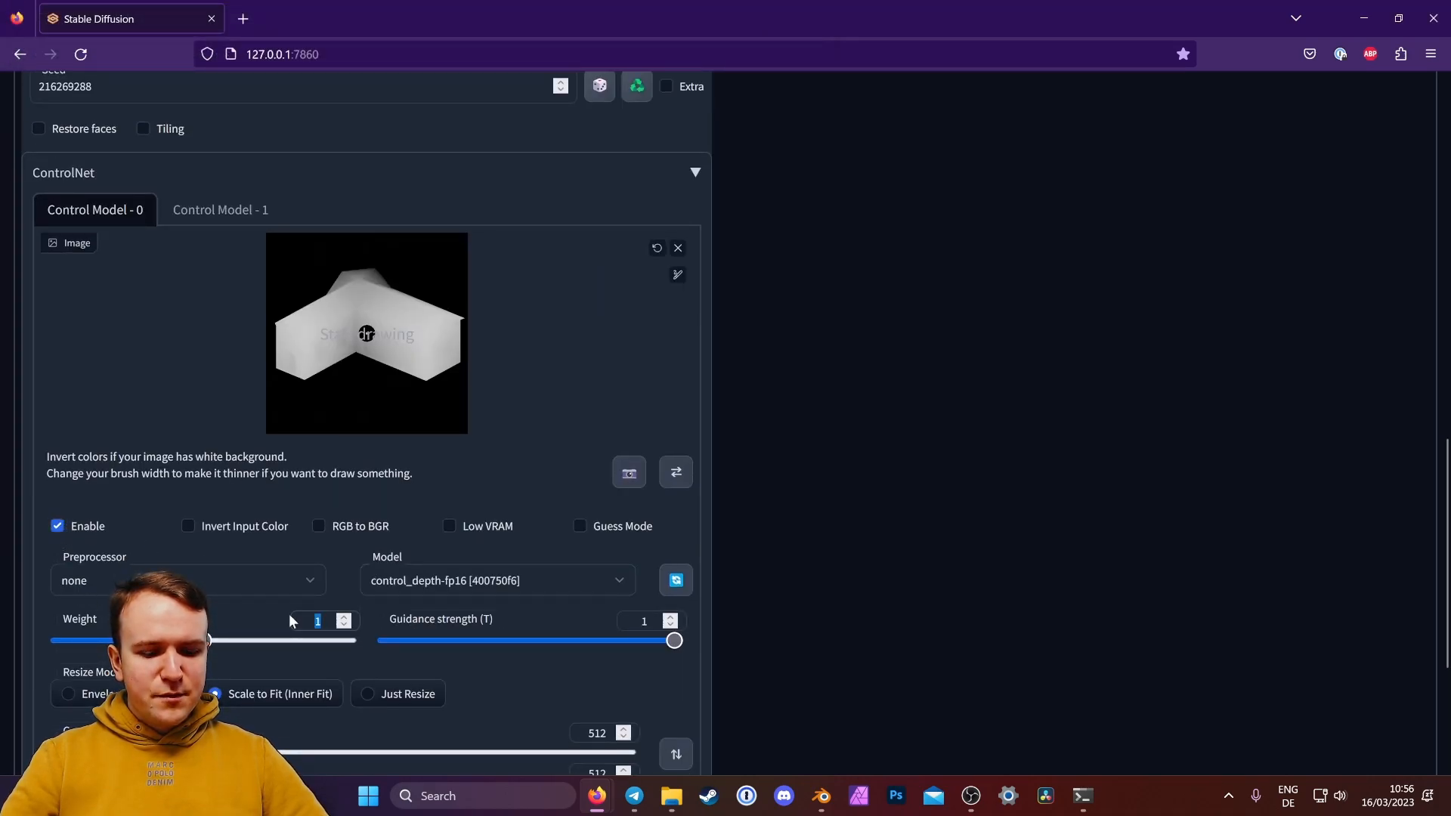
pyautogui.write('0.6')
pyautogui.scroll(10, 890, 498)
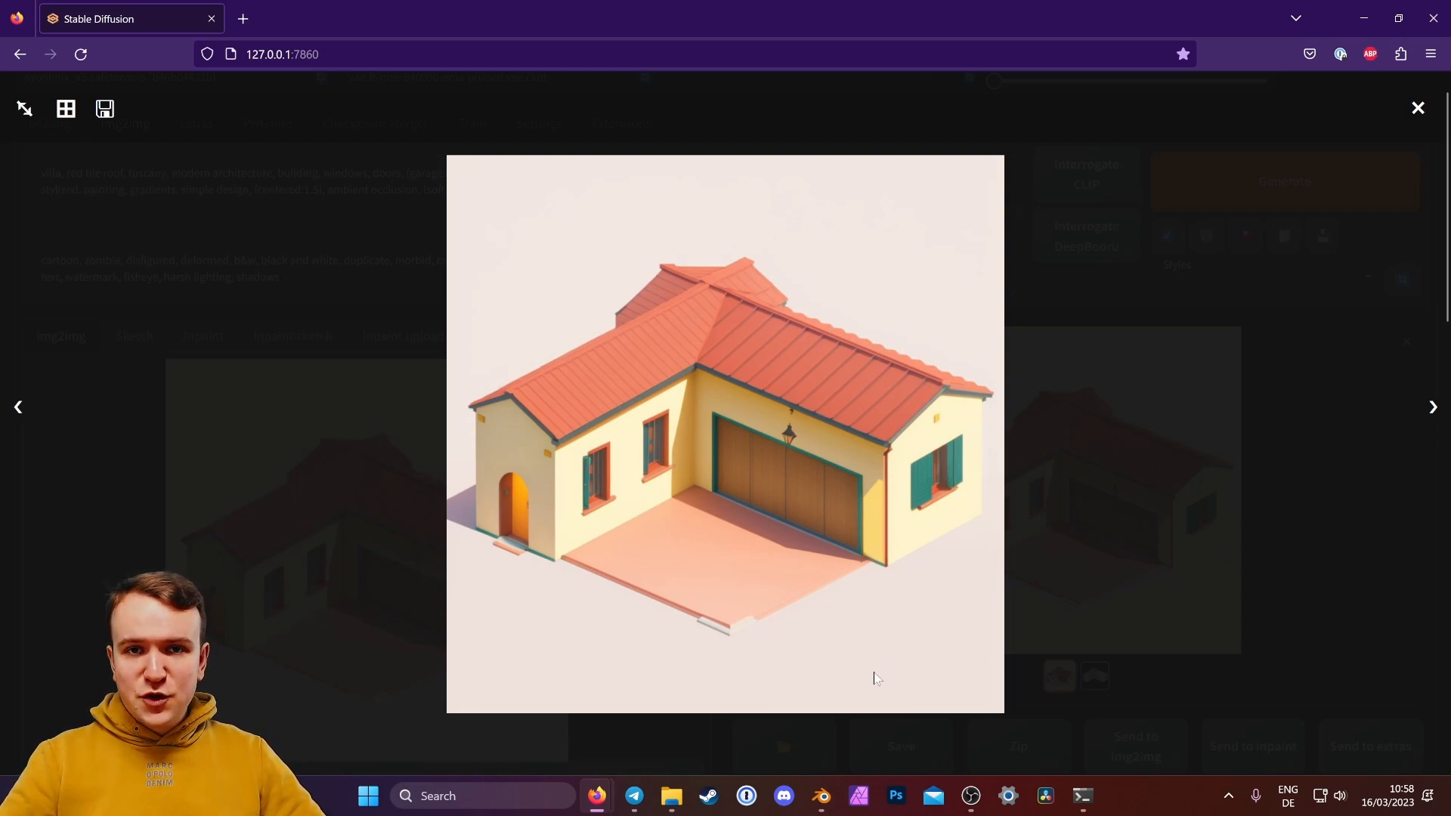
# Step: Switch to Affinity Photo and create a new document 1024 px wide and 1024 px high
pyautogui.click(860, 797)
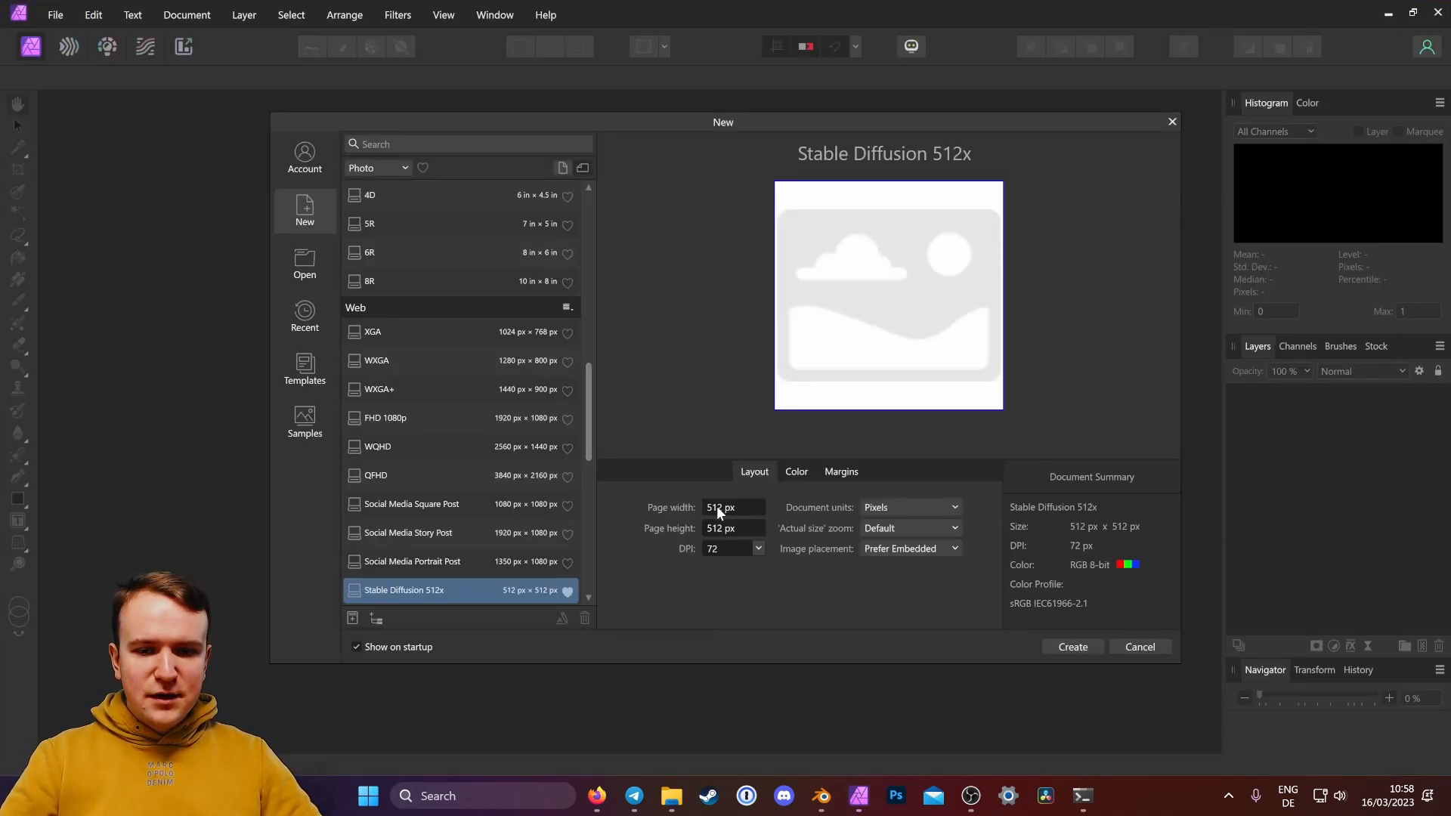
pyautogui.click(719, 507)
pyautogui.write('1024')
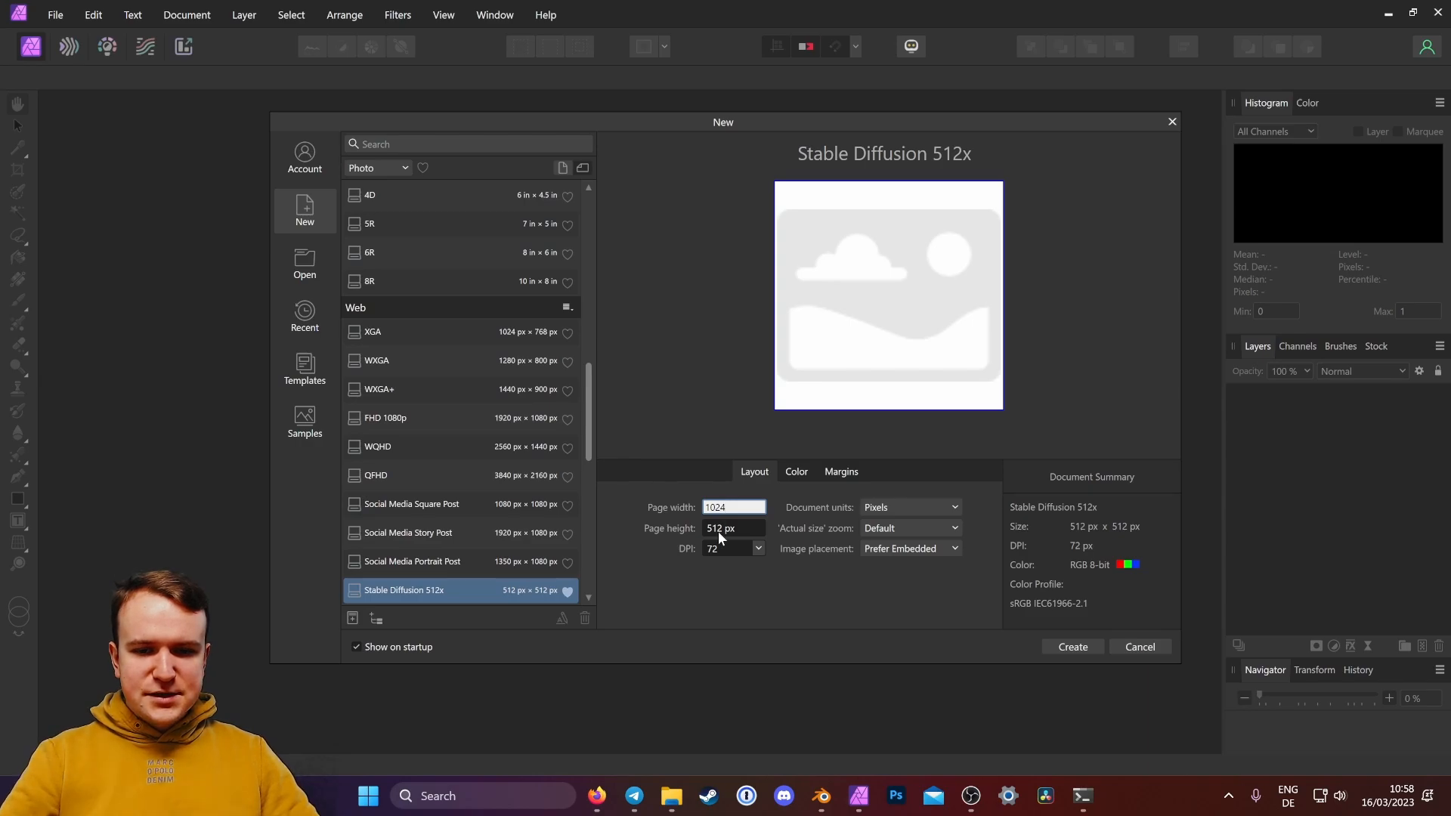
pyautogui.click(718, 528)
pyautogui.write('1')
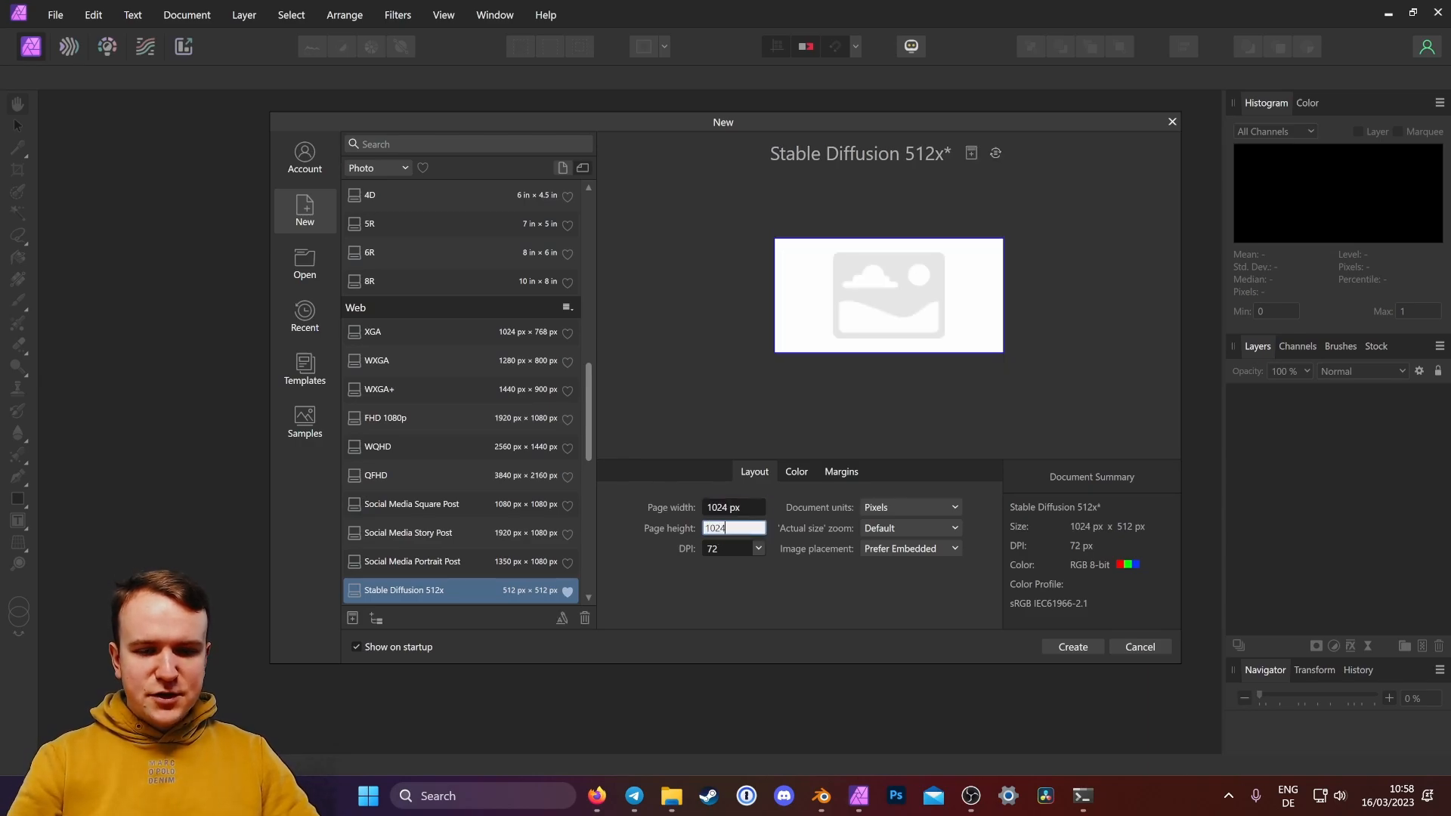
pyautogui.write('024')
pyautogui.press('Return')
# Step: Copy the upscaled house image from the Stable Diffusion browser window and paste it into the new Affinity Photo document
pyautogui.moveTo(597, 795)
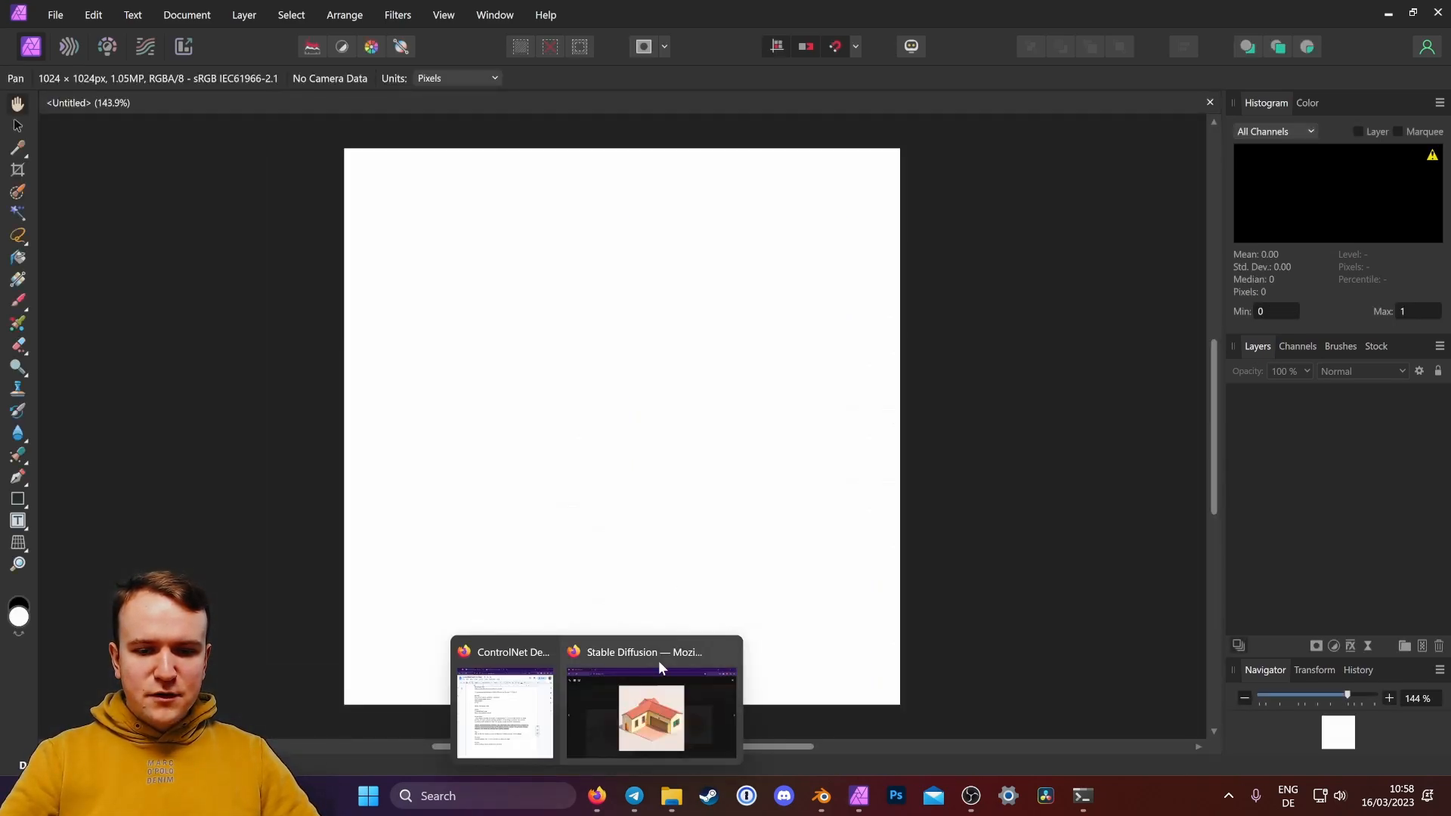
pyautogui.click(659, 661)
pyautogui.rightClick(703, 523)
pyautogui.click(741, 590)
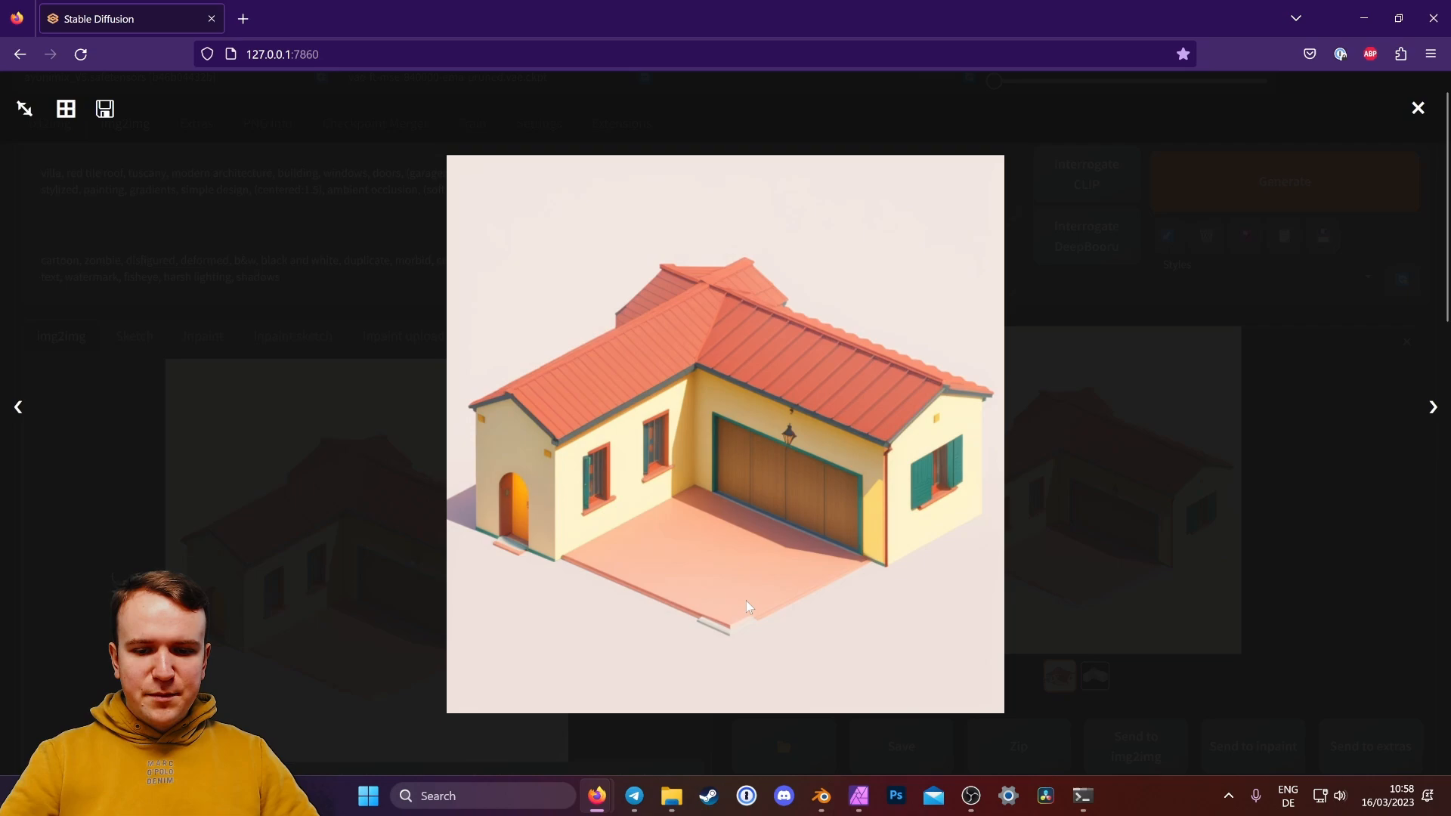
pyautogui.click(859, 796)
pyautogui.hotkey('ctrl', 'v')
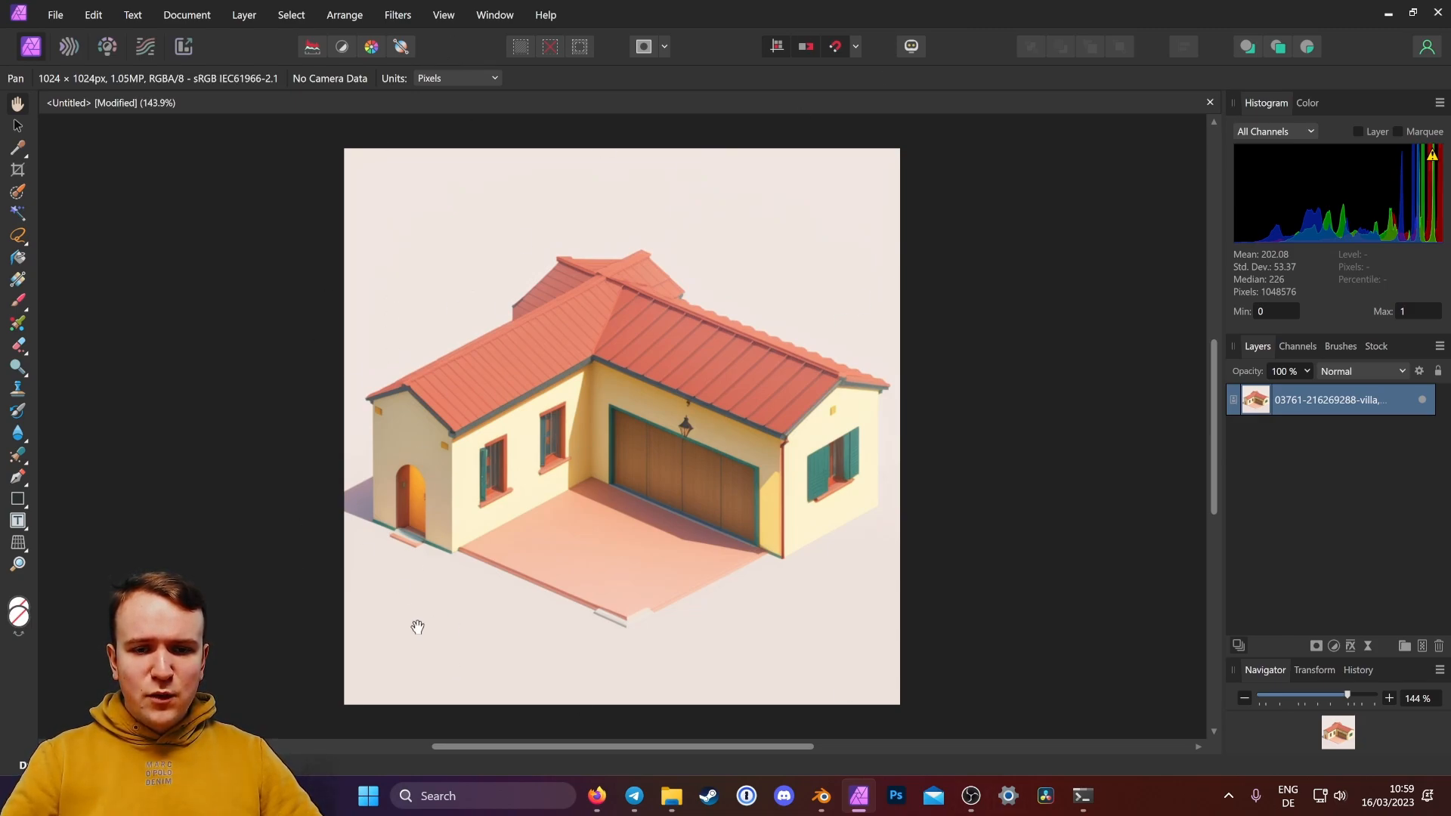
# Step: Place the House-Depth image from the ControlNet Game Assets House folder into the document above the house image
pyautogui.click(674, 807)
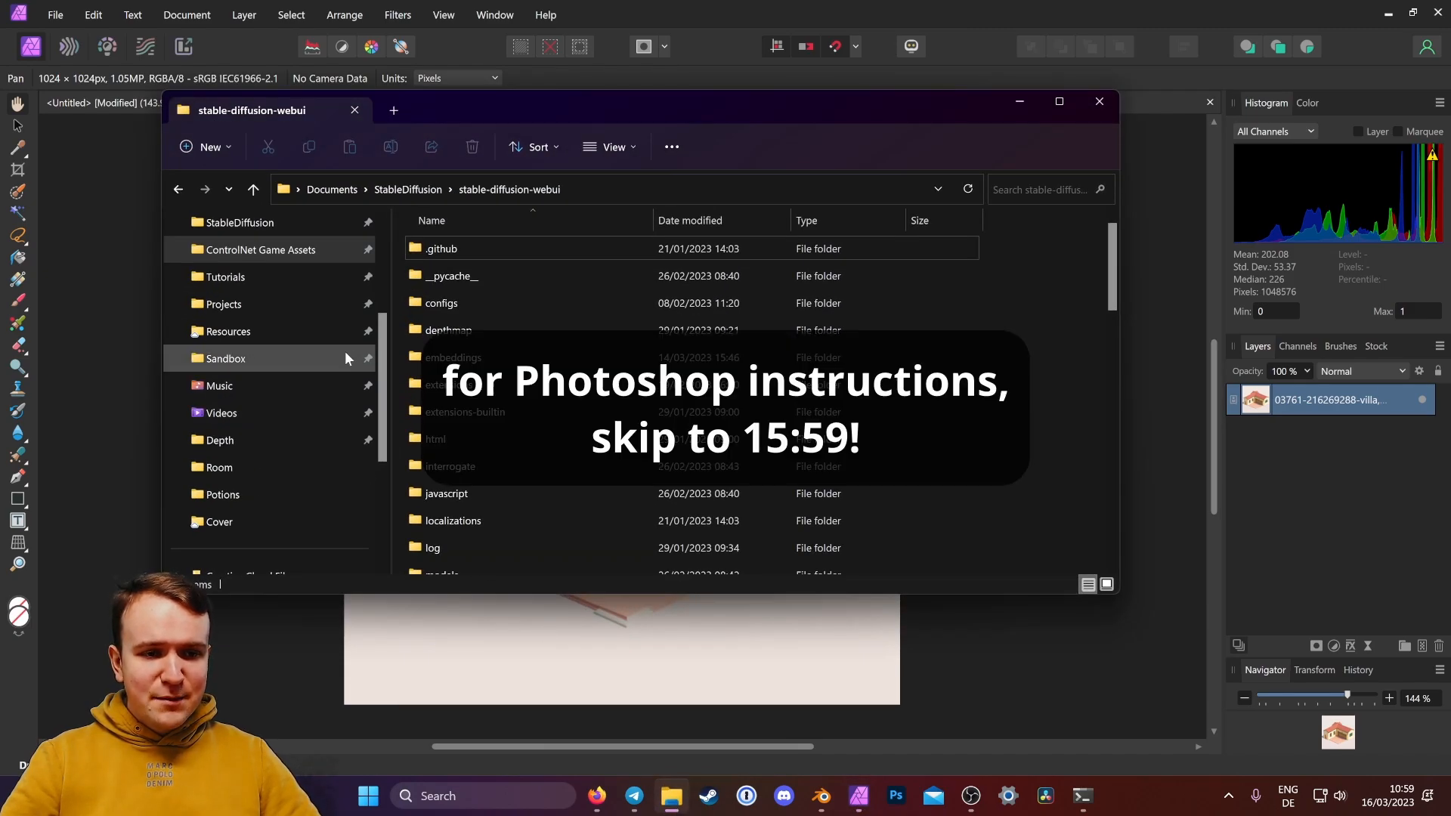
pyautogui.click(324, 249)
pyautogui.doubleClick(439, 248)
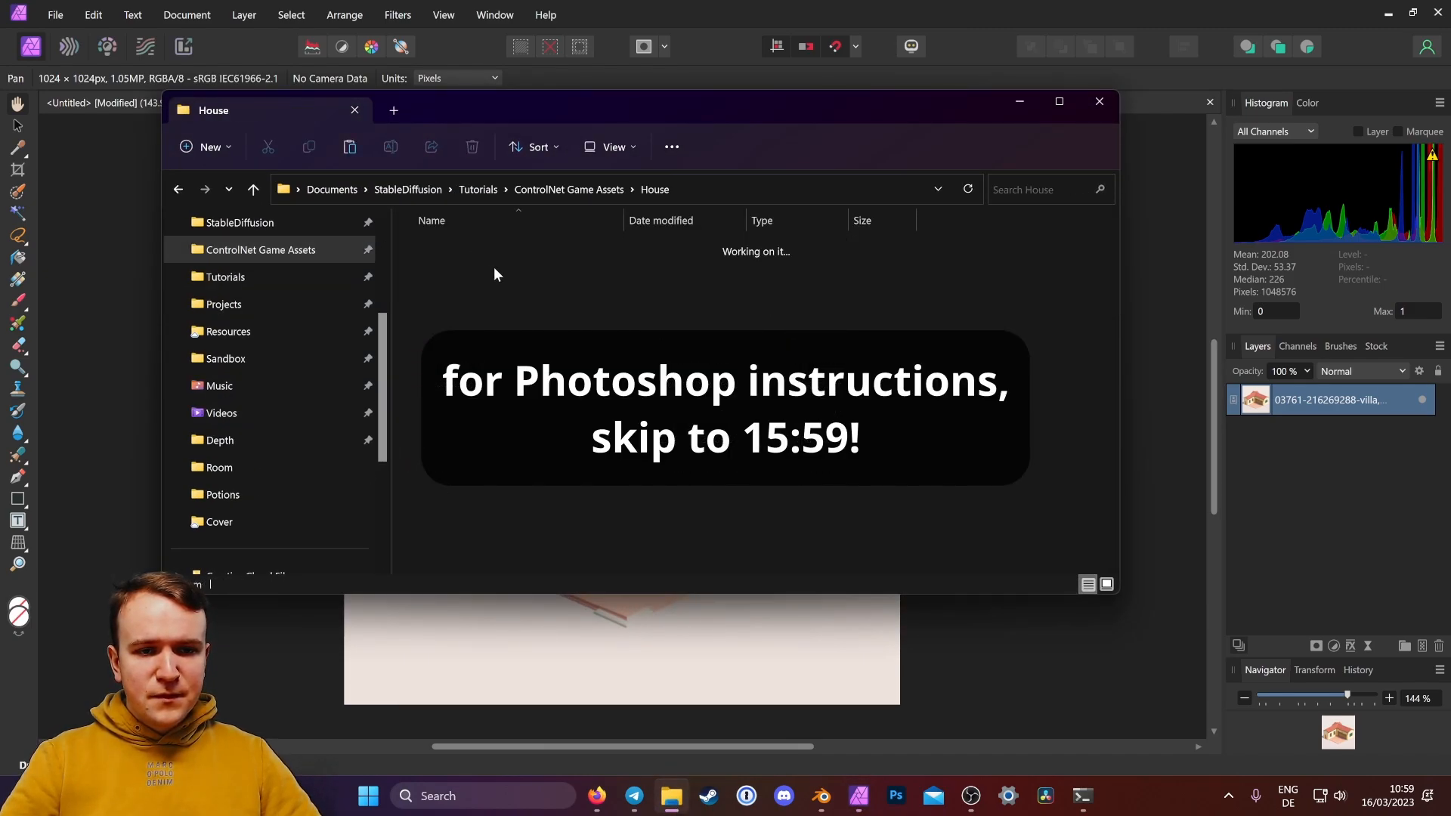
pyautogui.moveTo(449, 257); pyautogui.dragTo(771, 625)
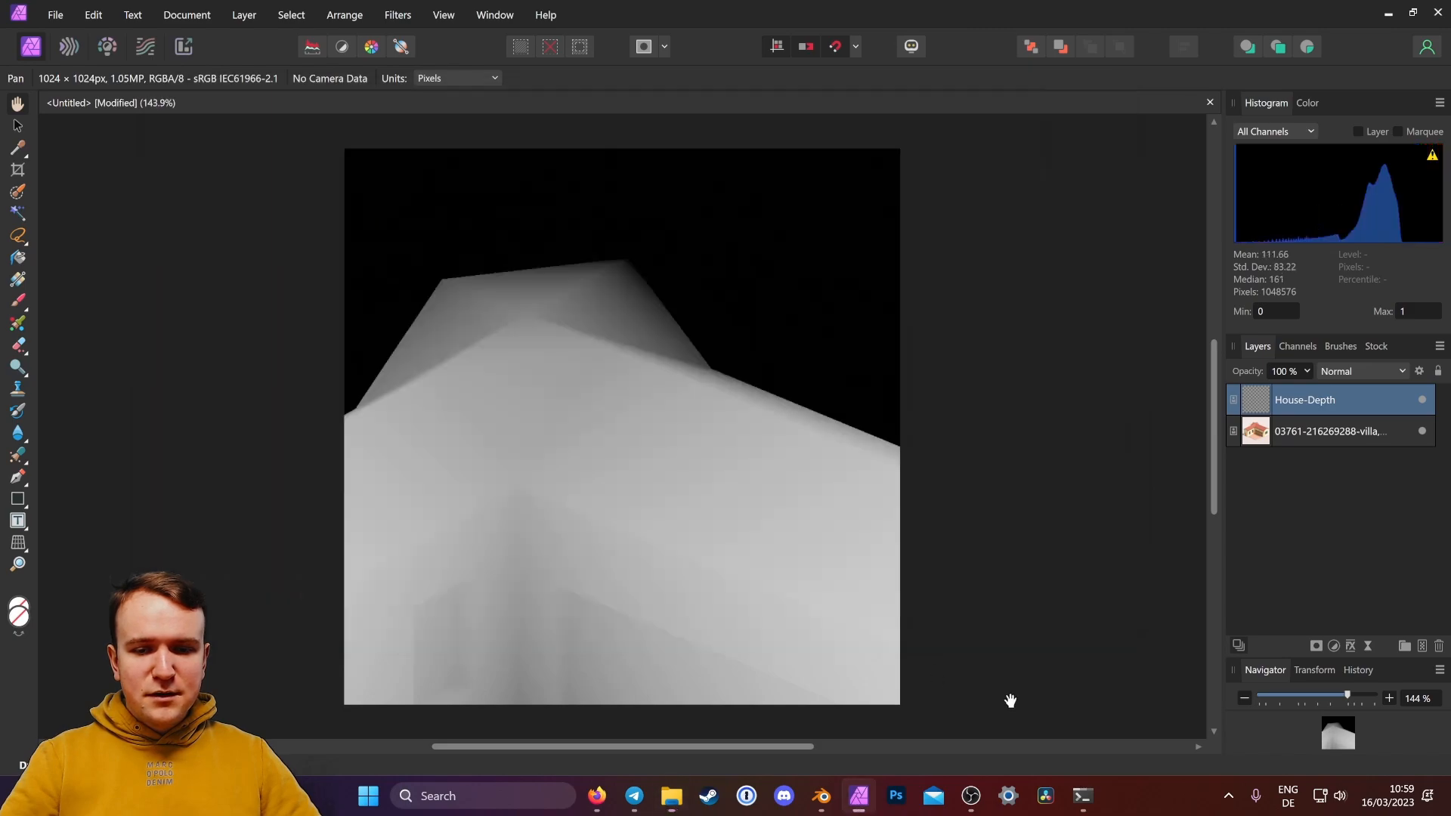
# Step: Scale the House-Depth image down to 50% and align it with the canvas so it covers the house image exactly
pyautogui.hotkey('ctrl', '-')
pyautogui.hotkey('ctrl', '-')
pyautogui.hotkey('ctrl', '-')
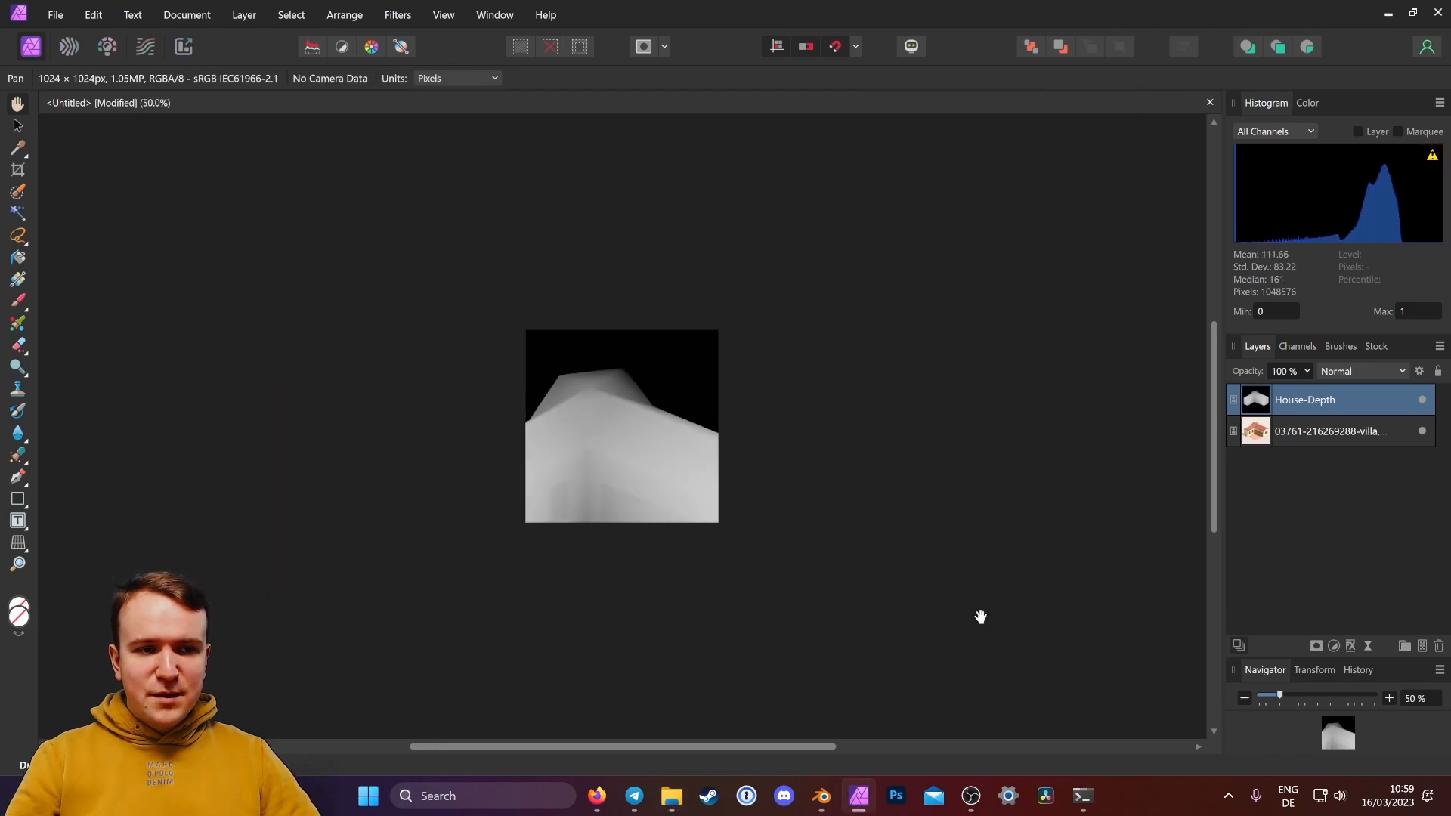
pyautogui.click(18, 126)
pyautogui.moveTo(801, 301); pyautogui.dragTo(699, 403)
pyautogui.moveTo(618, 471); pyautogui.dragTo(643, 402)
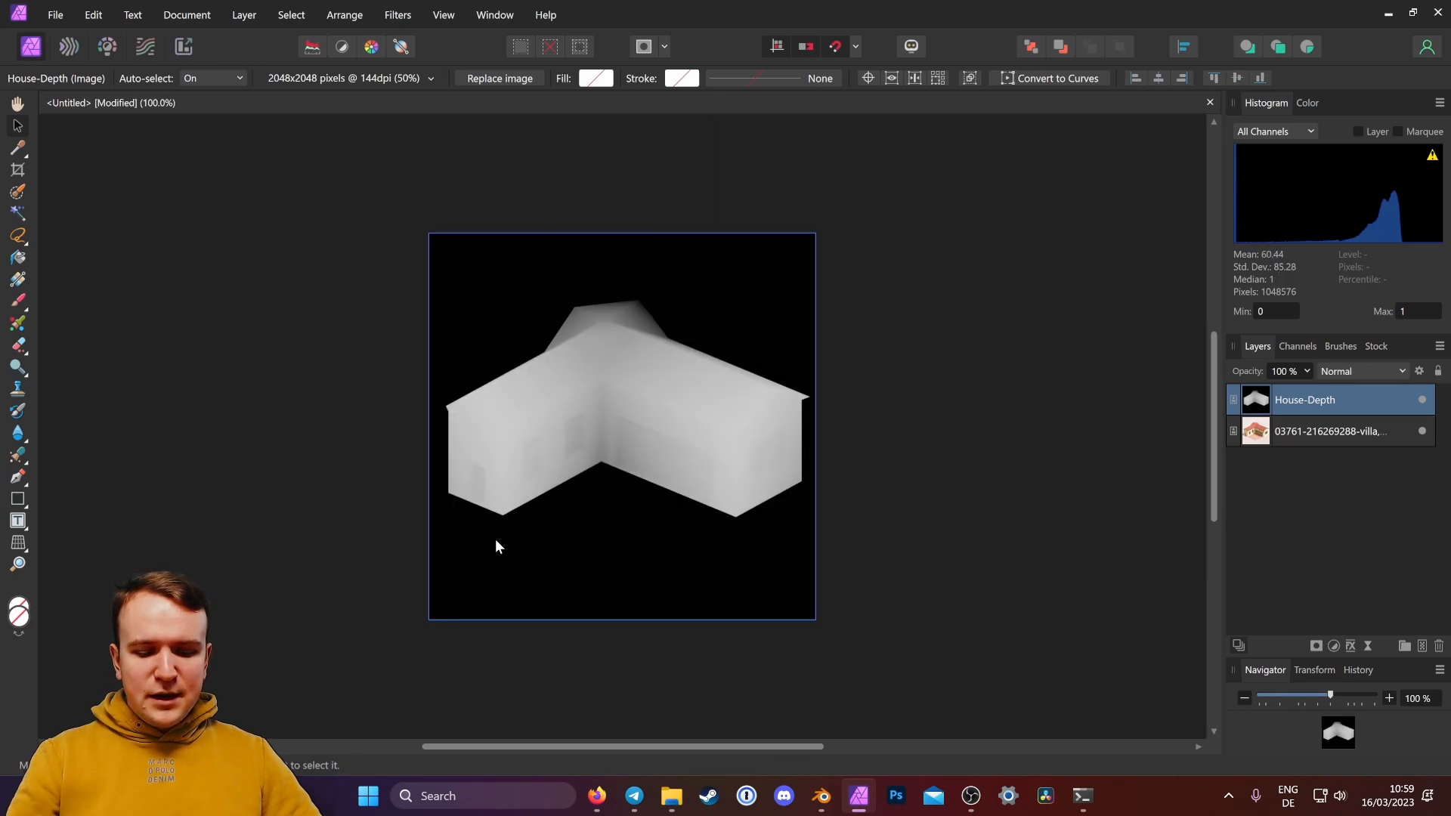
pyautogui.scroll(1, 861, 502)
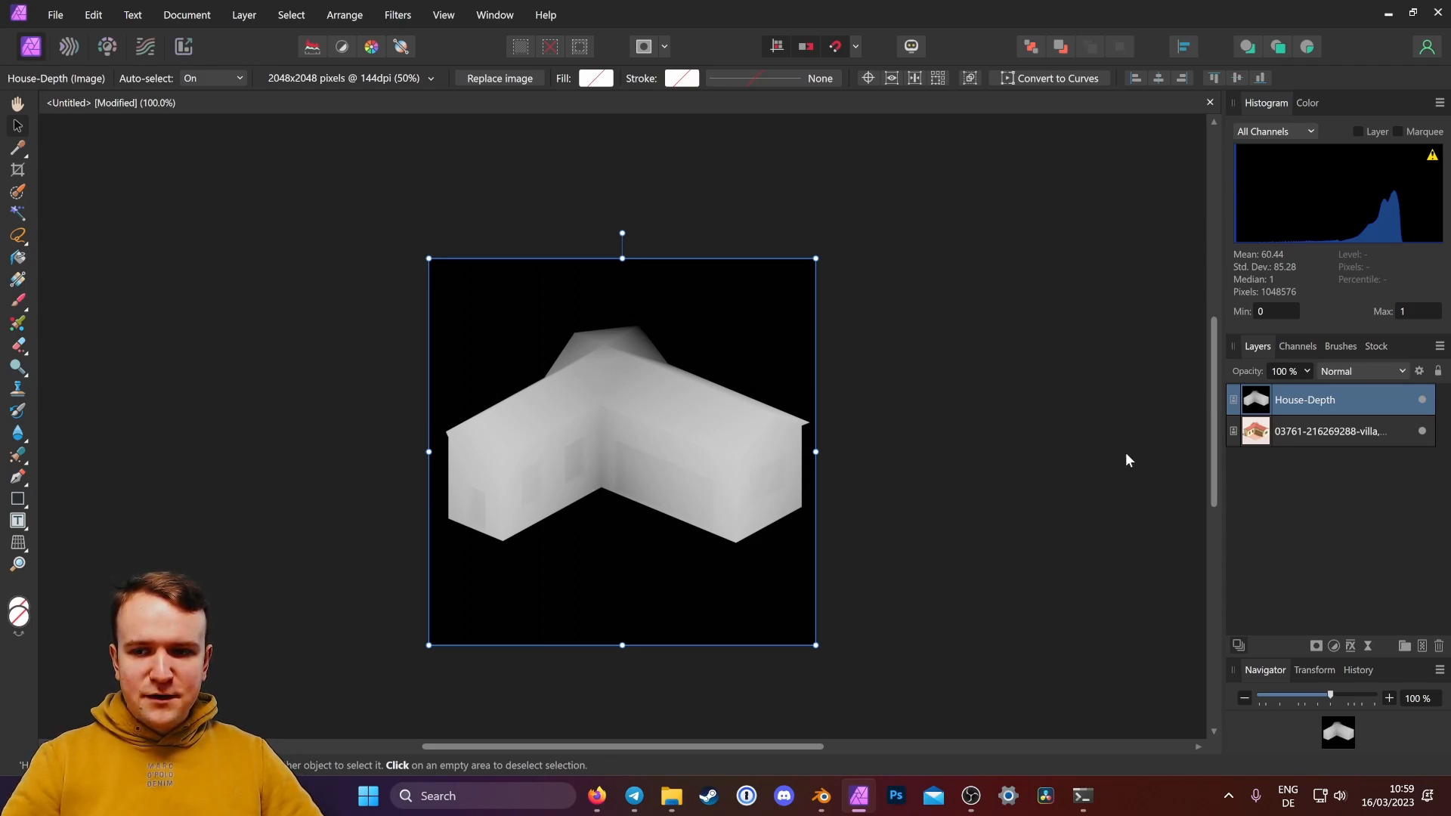
pyautogui.scroll(-1, 1125, 454)
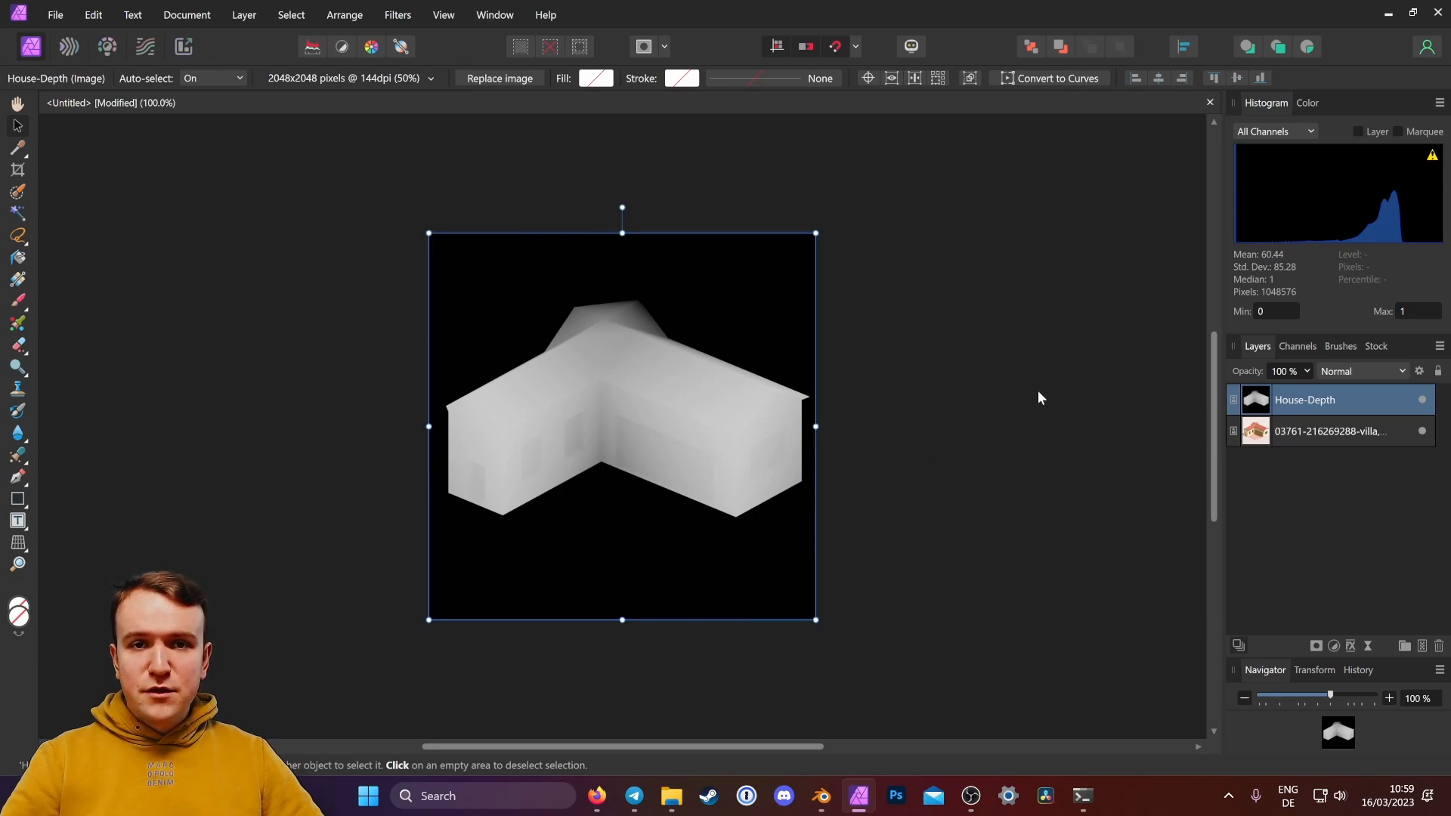
# Step: Add a Threshold adjustment to the House-Depth layer and set its threshold to 1%
pyautogui.click(1334, 646)
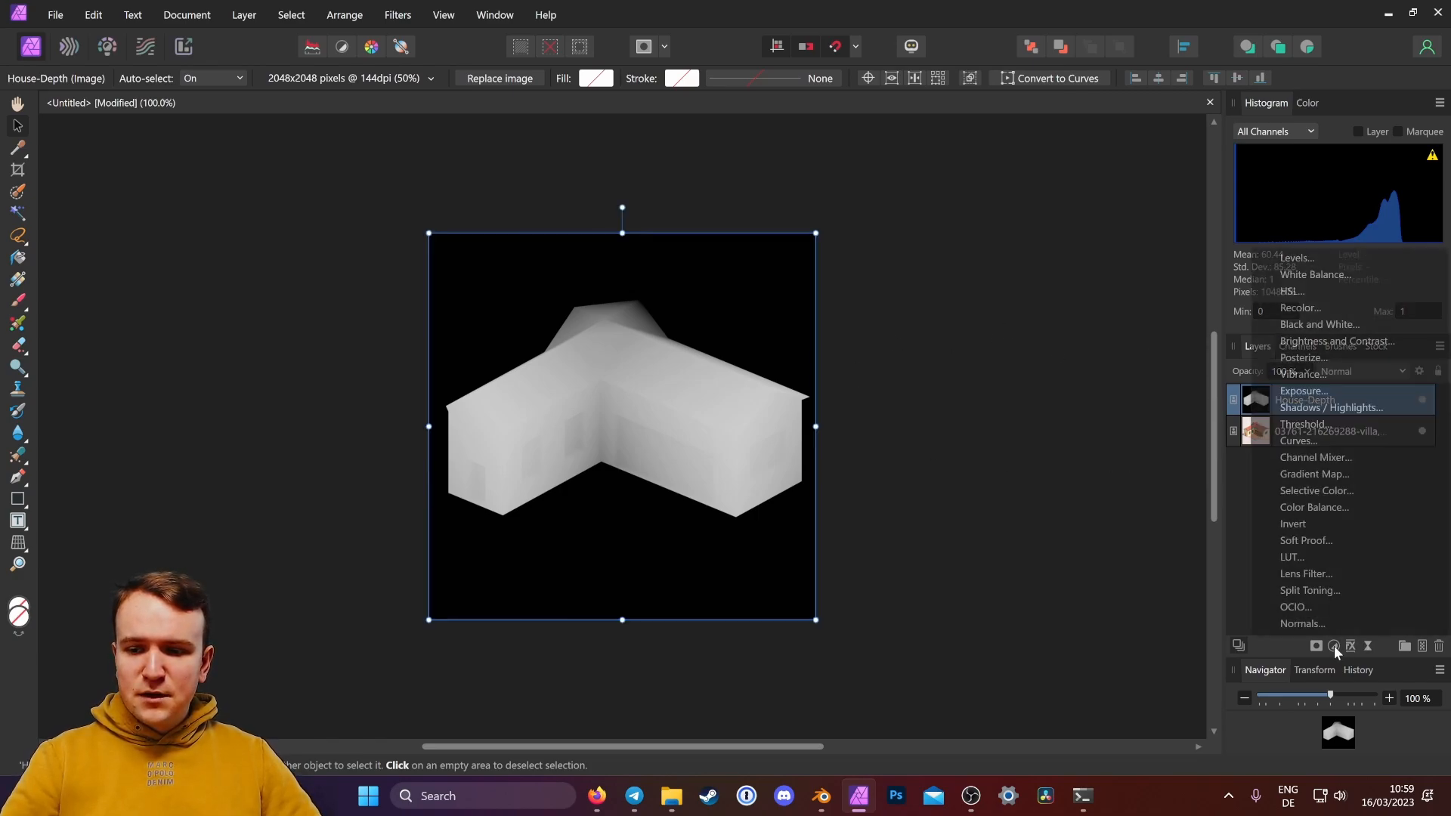
pyautogui.click(1316, 424)
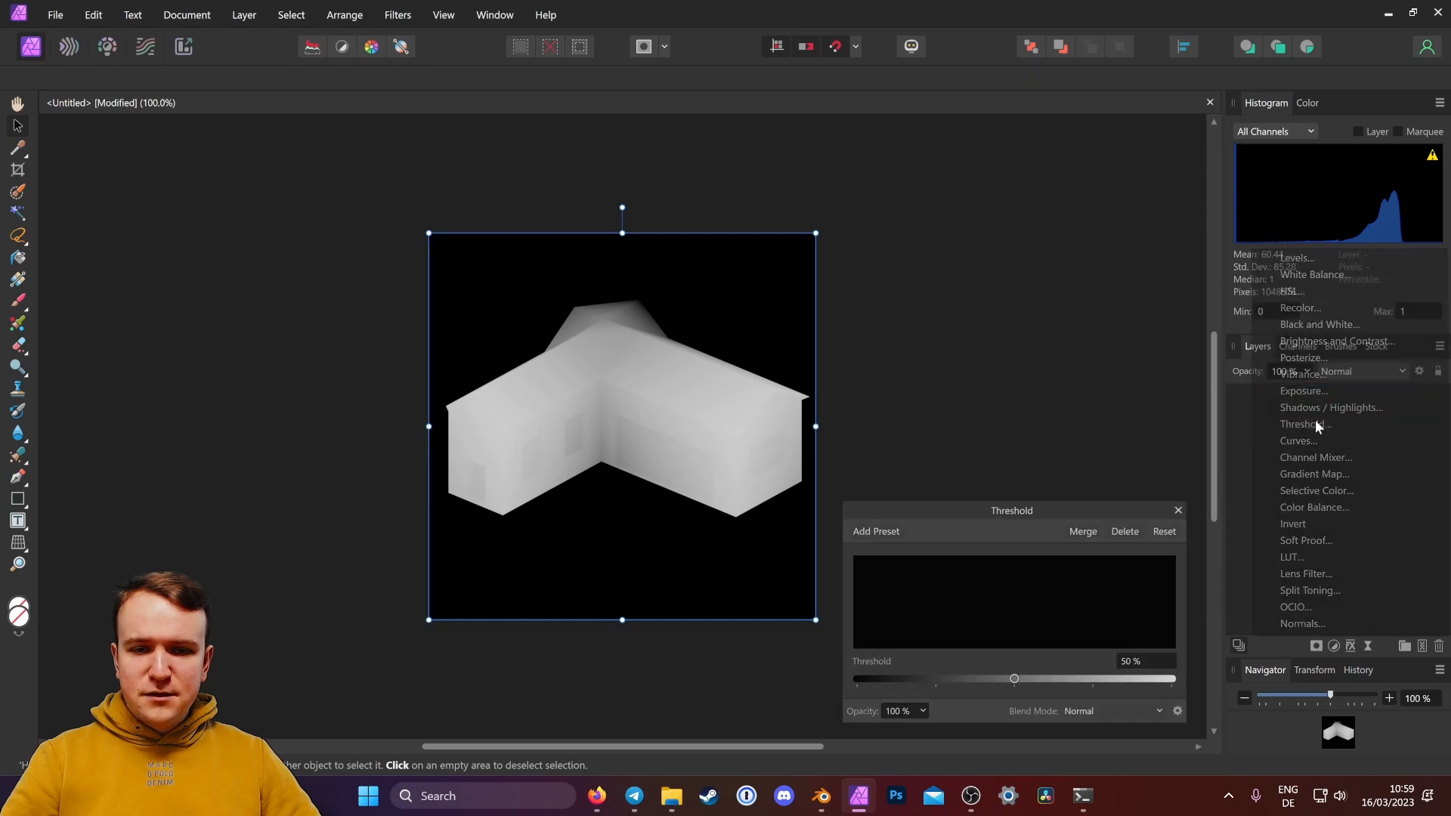
pyautogui.moveTo(1014, 688); pyautogui.dragTo(867, 684)
pyautogui.click(1154, 664)
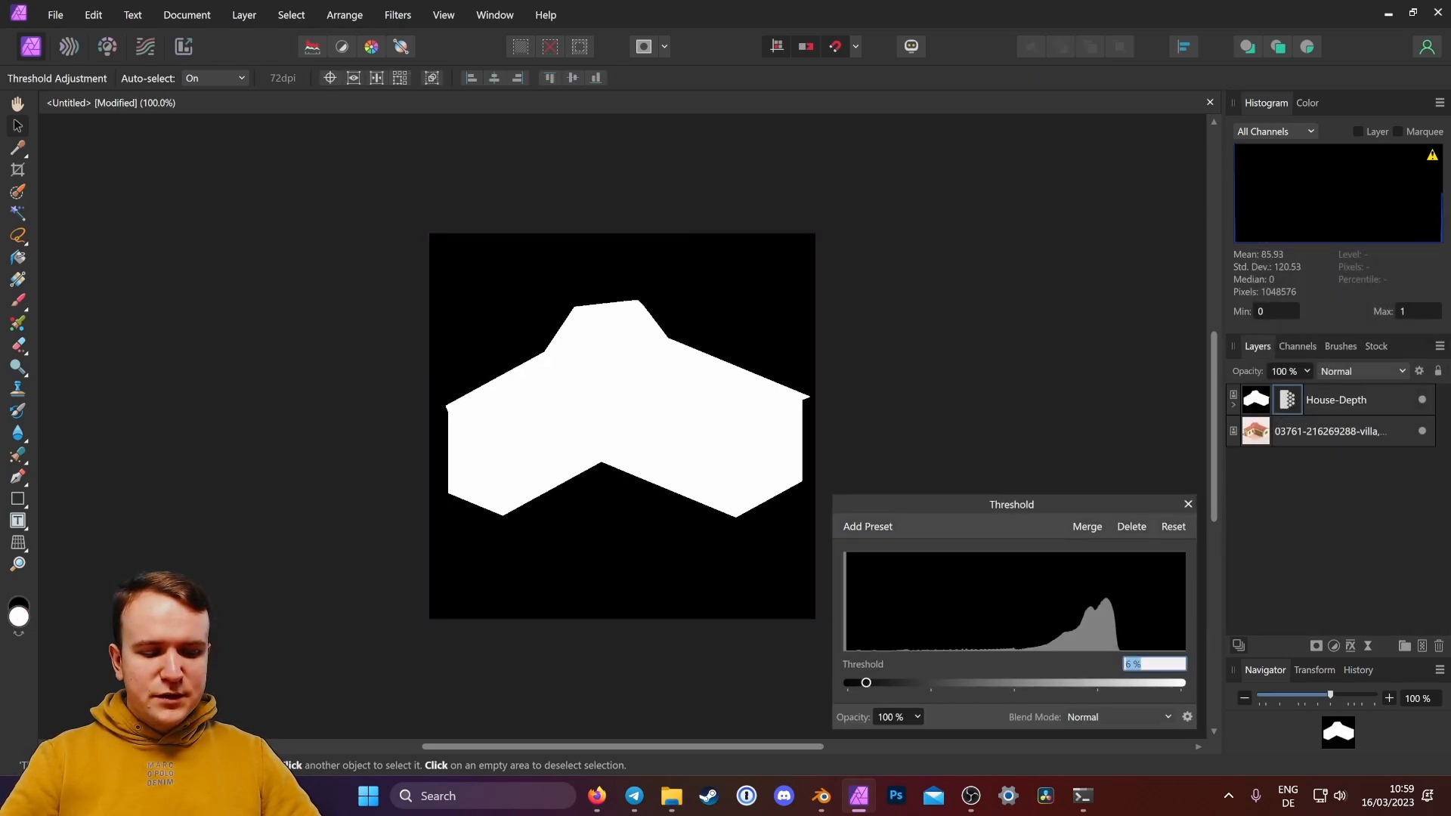
pyautogui.write('1')
pyautogui.press('Return')
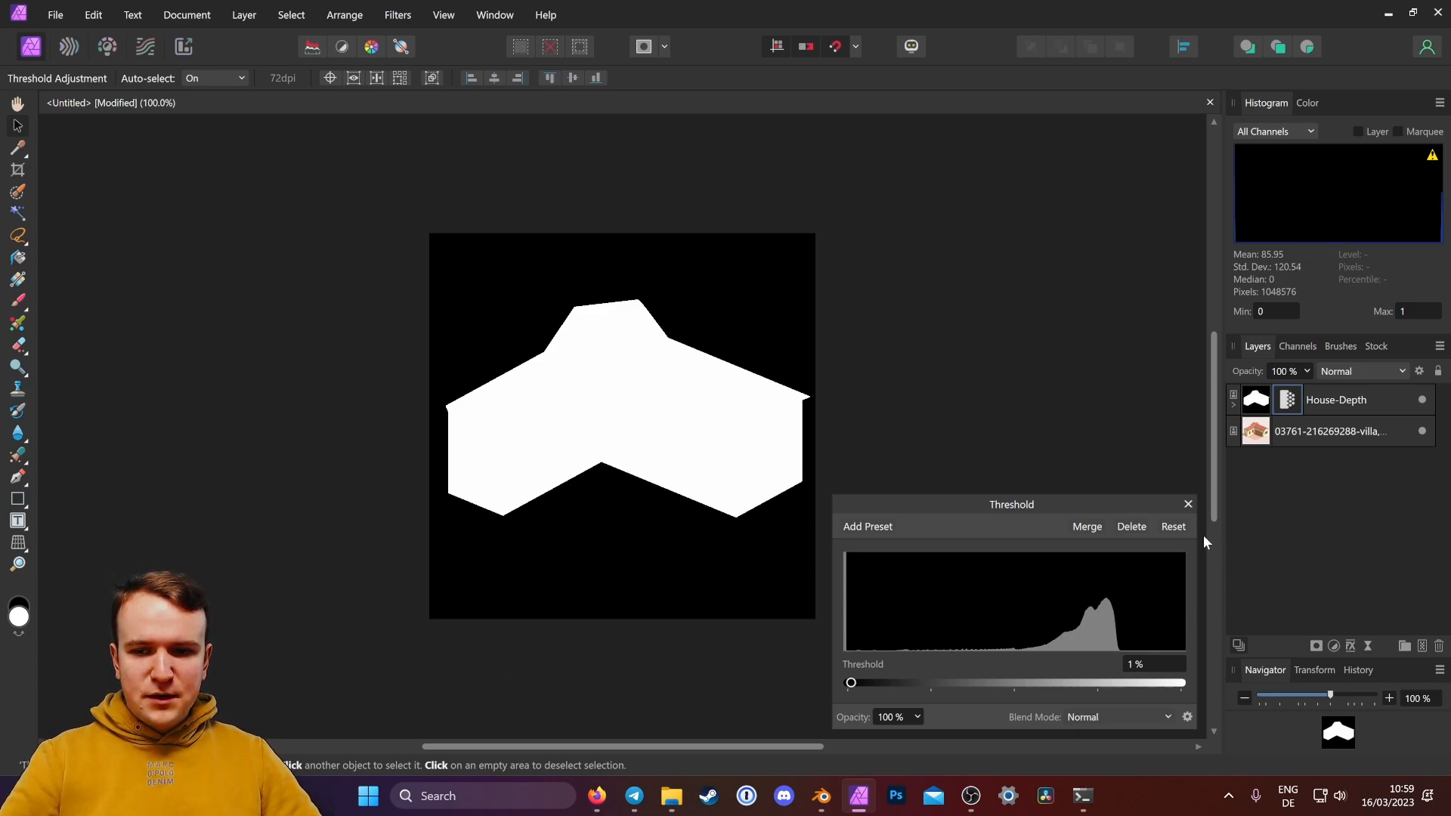
pyautogui.click(1188, 504)
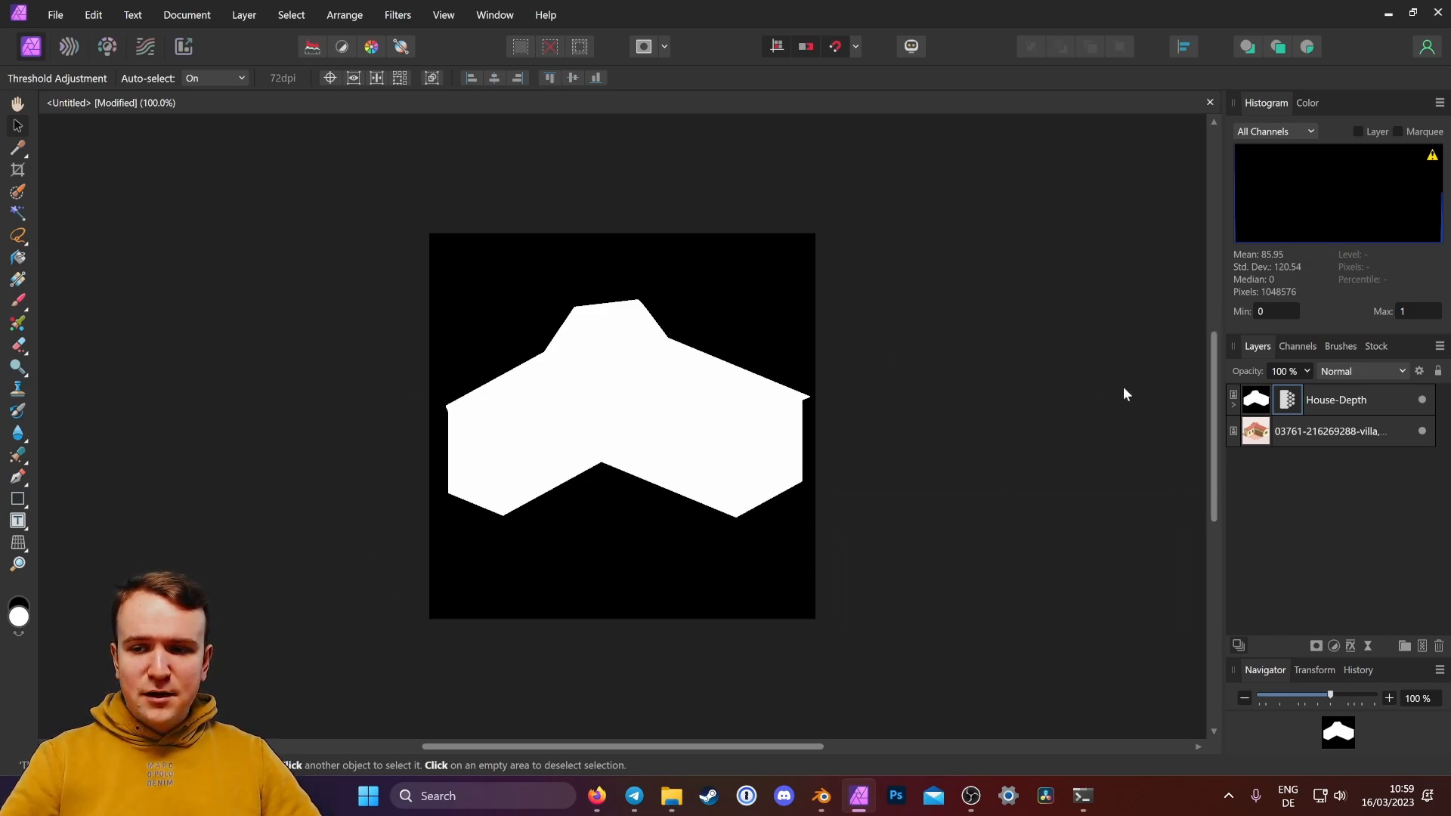
# Step: Rasterize the thresholded House-Depth layer to a mask that cuts the house out of its background
pyautogui.rightClick(1371, 406)
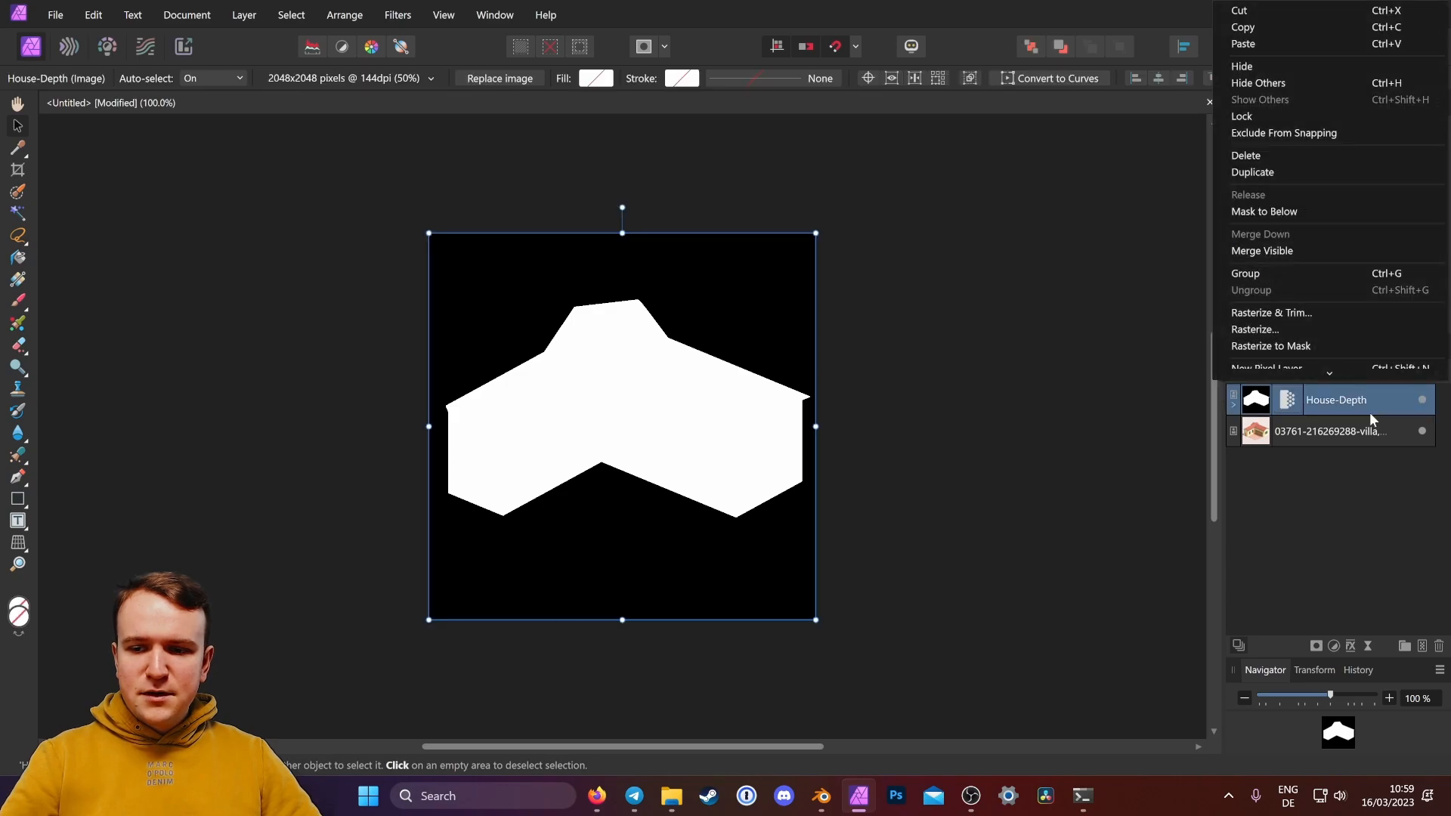
pyautogui.click(1308, 349)
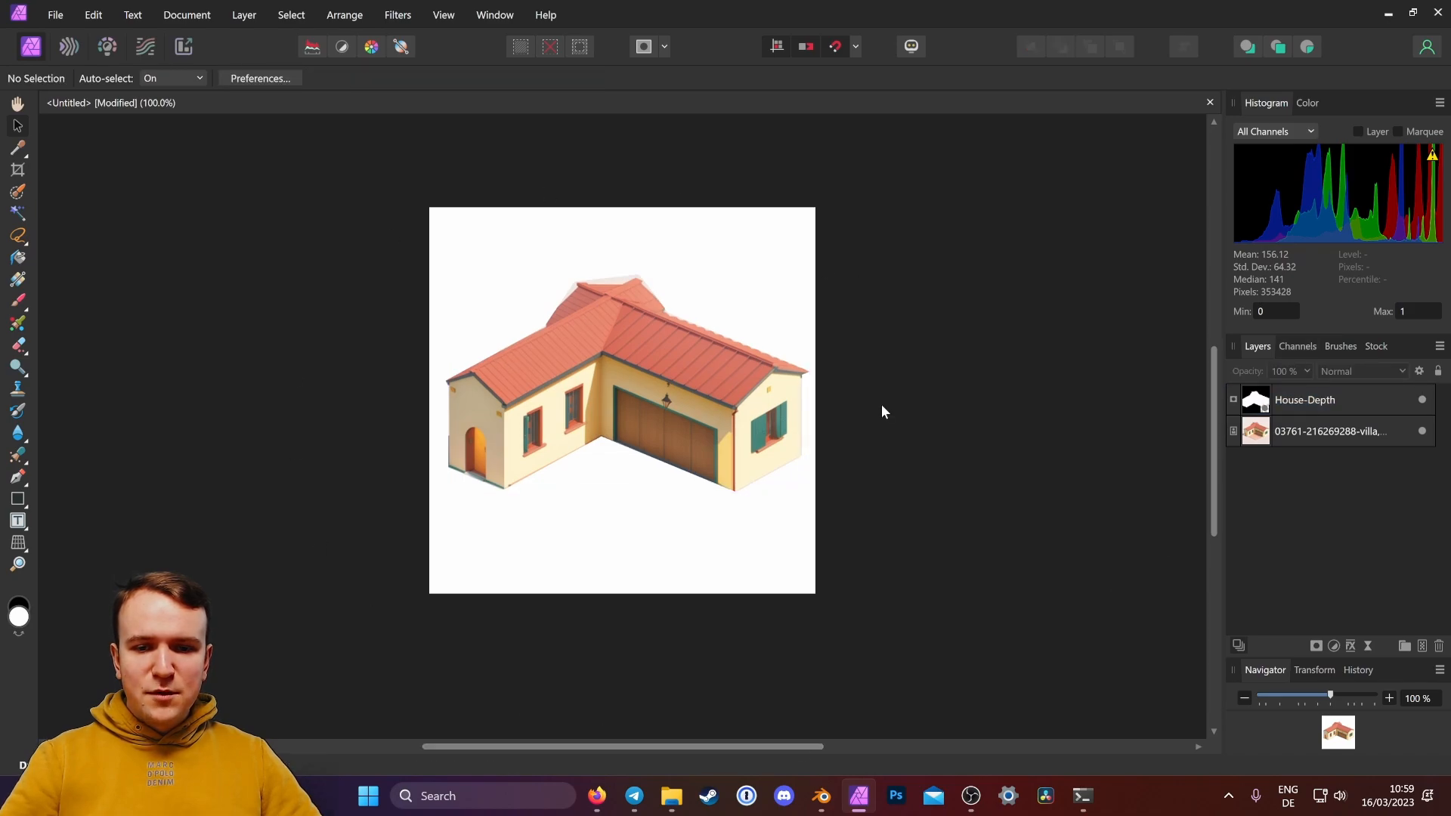
pyautogui.hotkey('ctrl', '+')
pyautogui.hotkey('ctrl', '+')
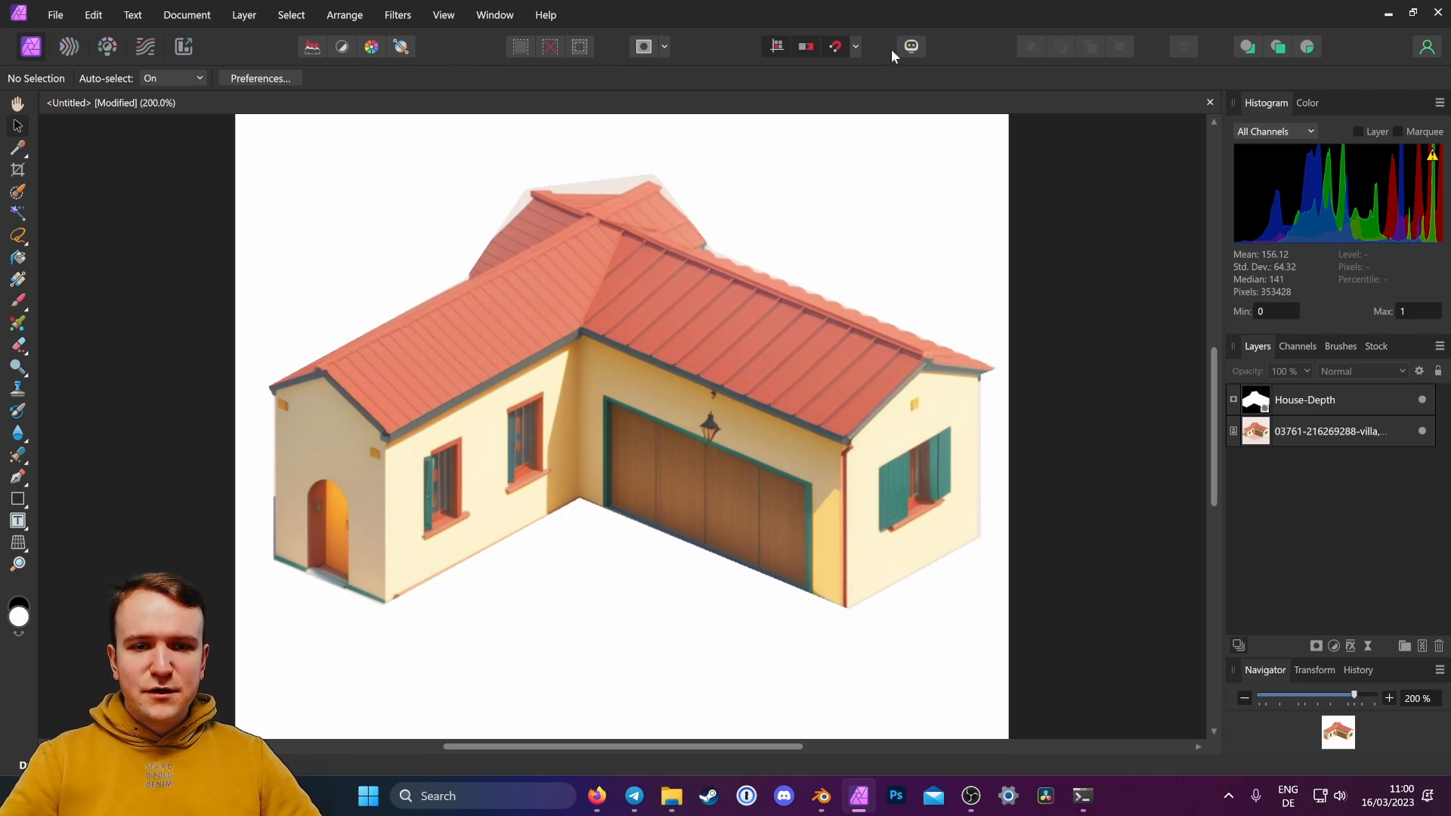
pyautogui.click(1339, 408)
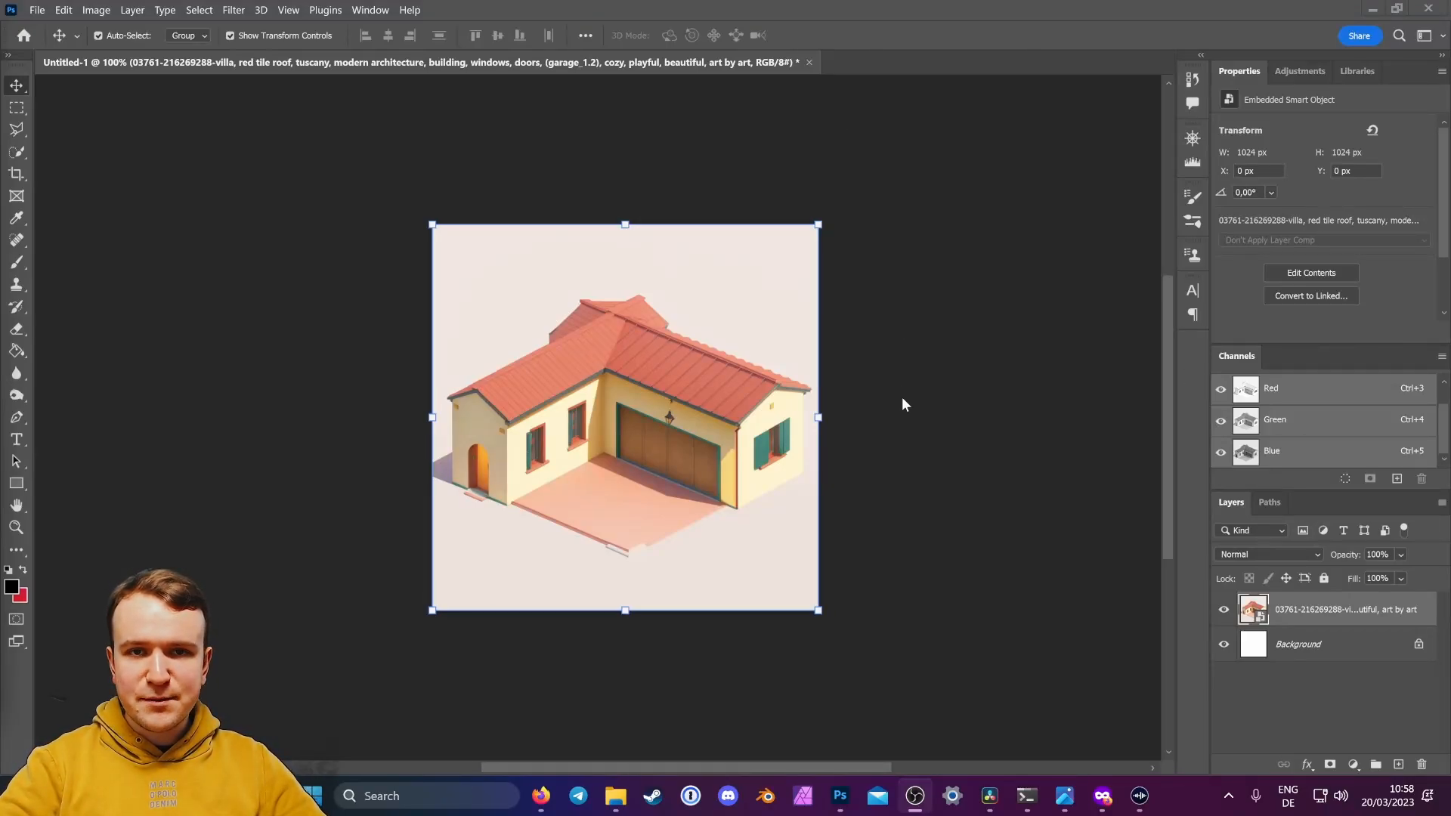
# Step: In the Photoshop document, place House-Depth.png from the House folder above the house image and select its layer
pyautogui.click(912, 377)
pyautogui.click(616, 796)
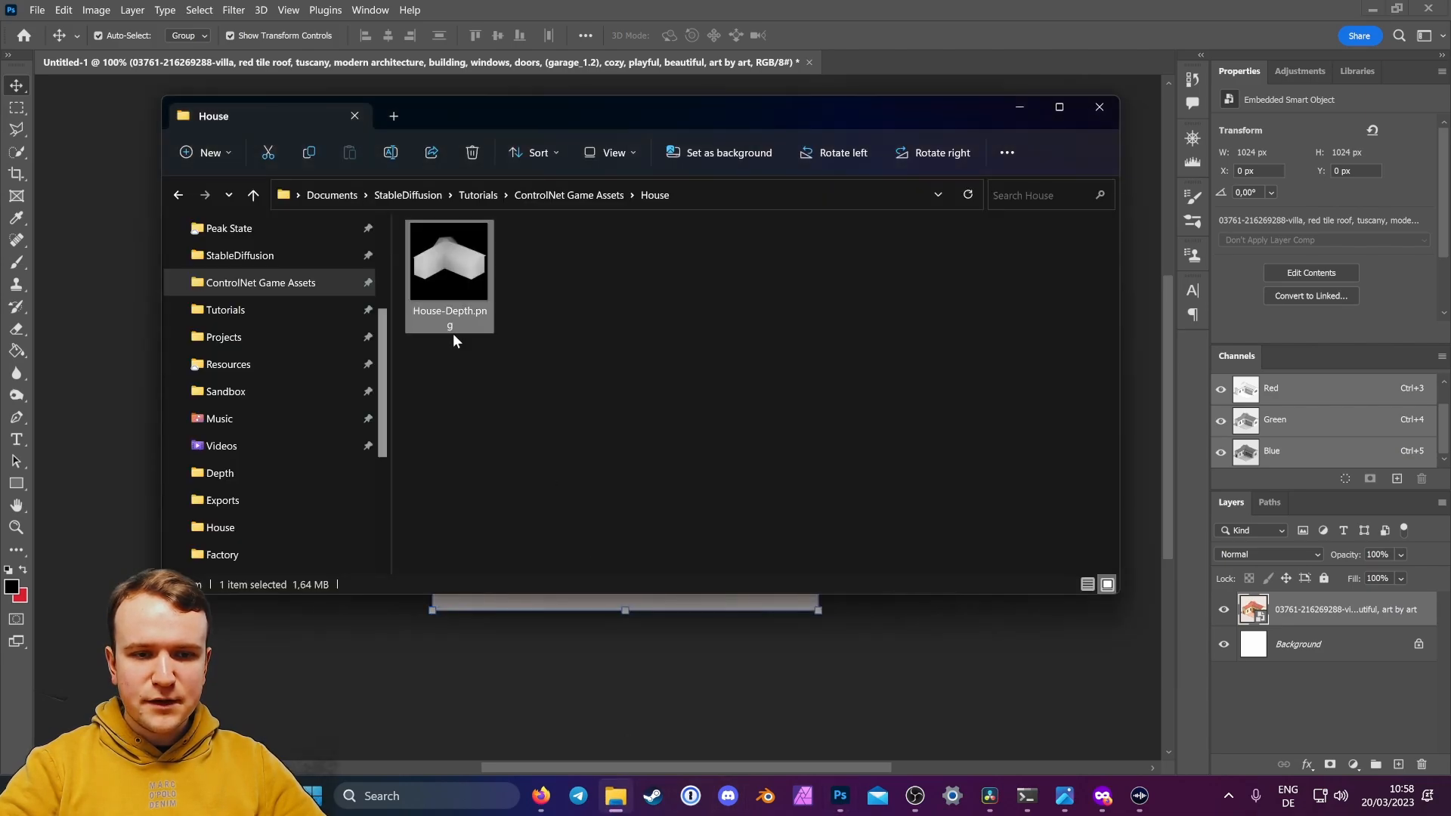
pyautogui.moveTo(453, 336); pyautogui.dragTo(558, 619)
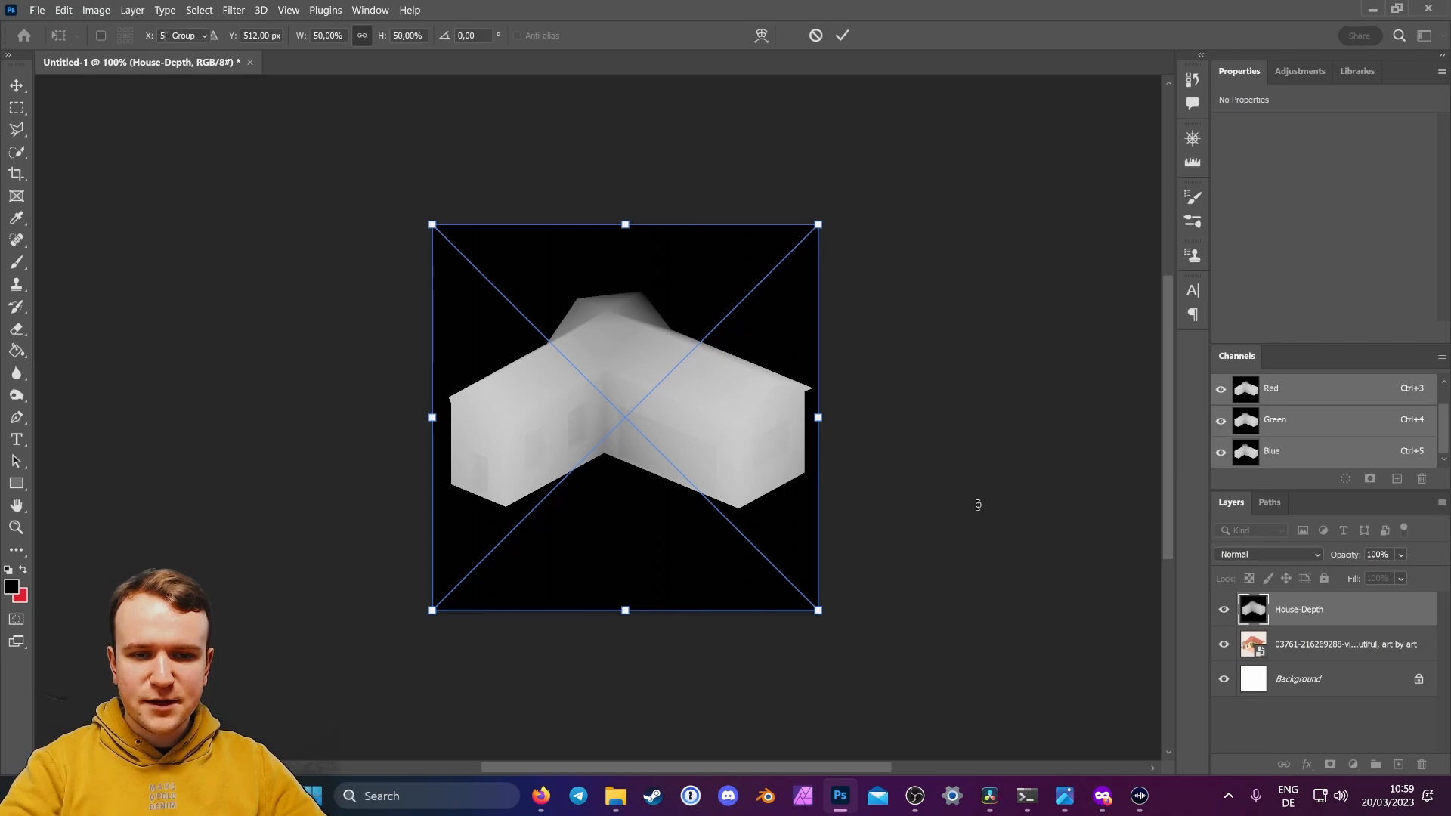
pyautogui.press('Return')
pyautogui.click(1362, 729)
pyautogui.click(1314, 612)
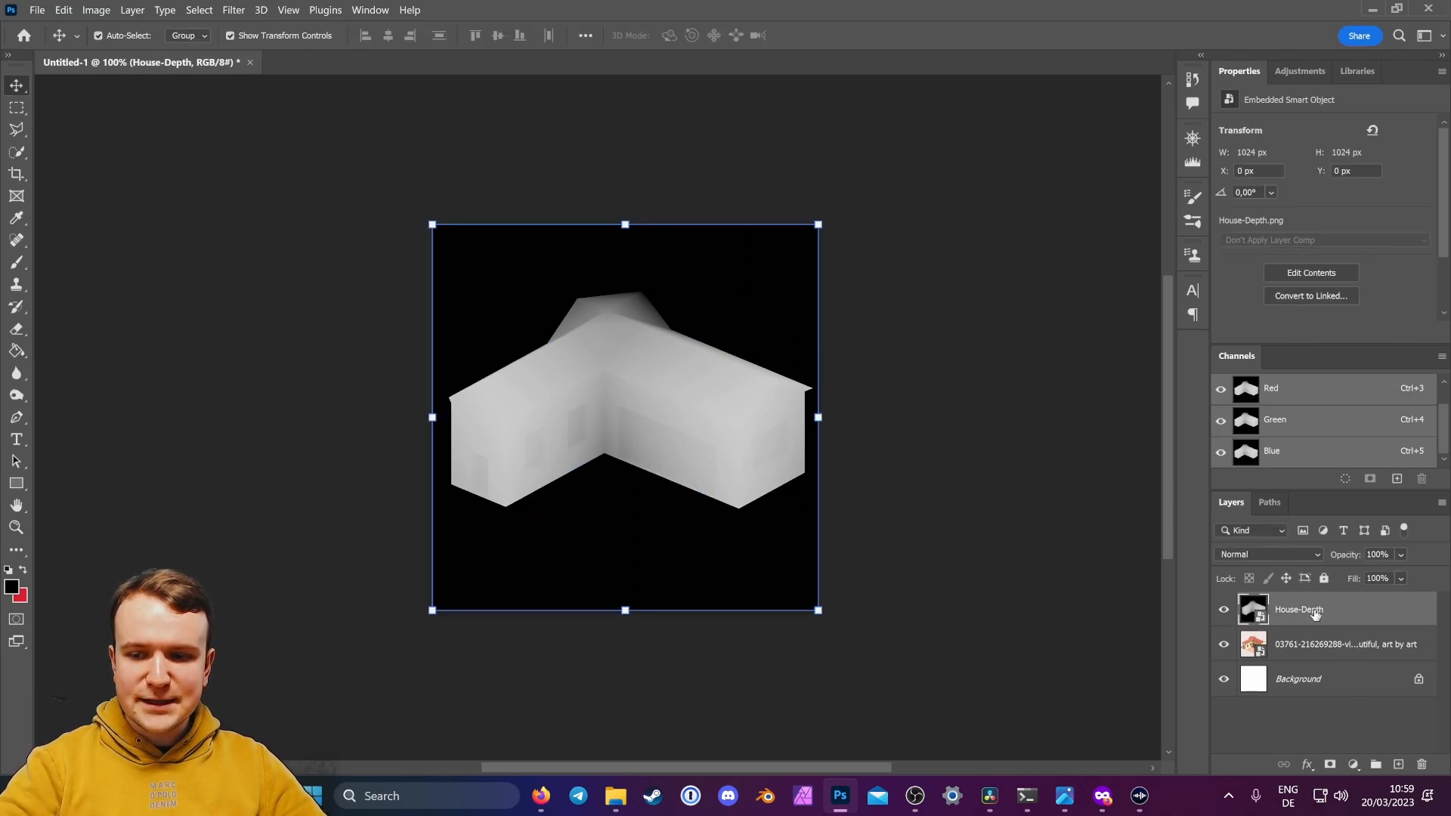
# Step: Apply a Threshold adjustment with level 3 to the House-Depth layer
pyautogui.click(96, 10)
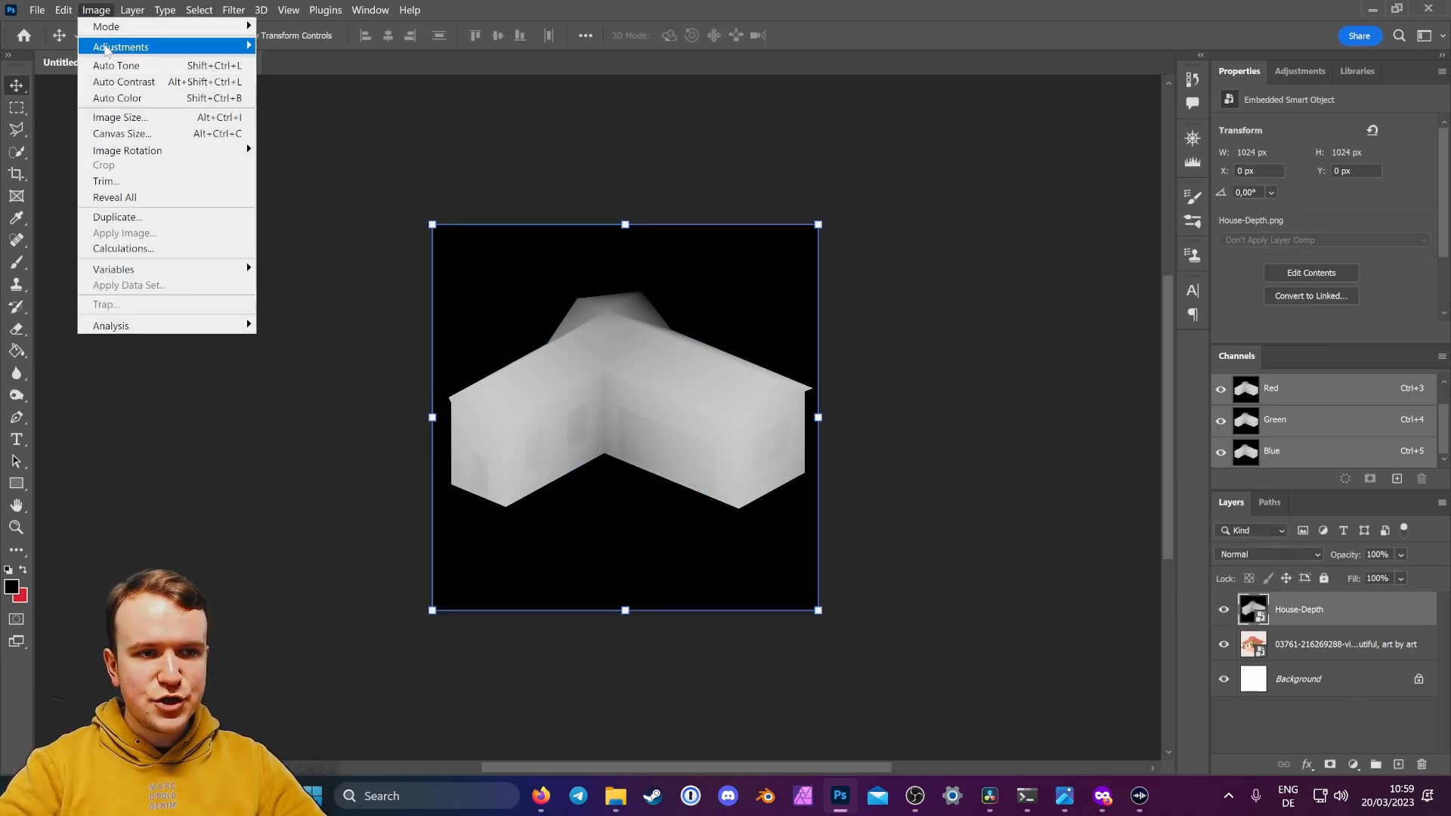
pyautogui.moveTo(109, 47)
pyautogui.click(303, 260)
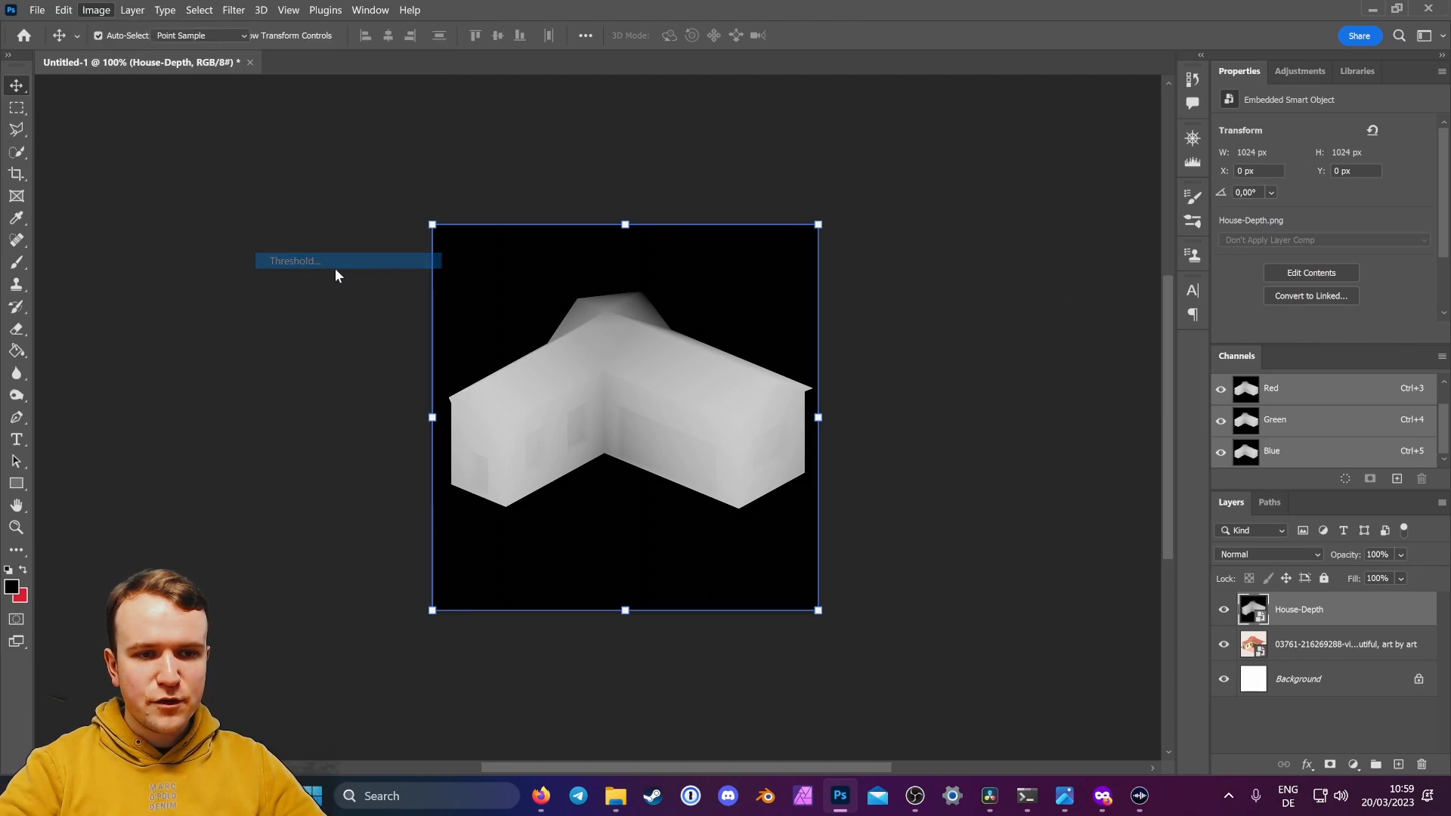
pyautogui.moveTo(903, 306); pyautogui.dragTo(794, 302)
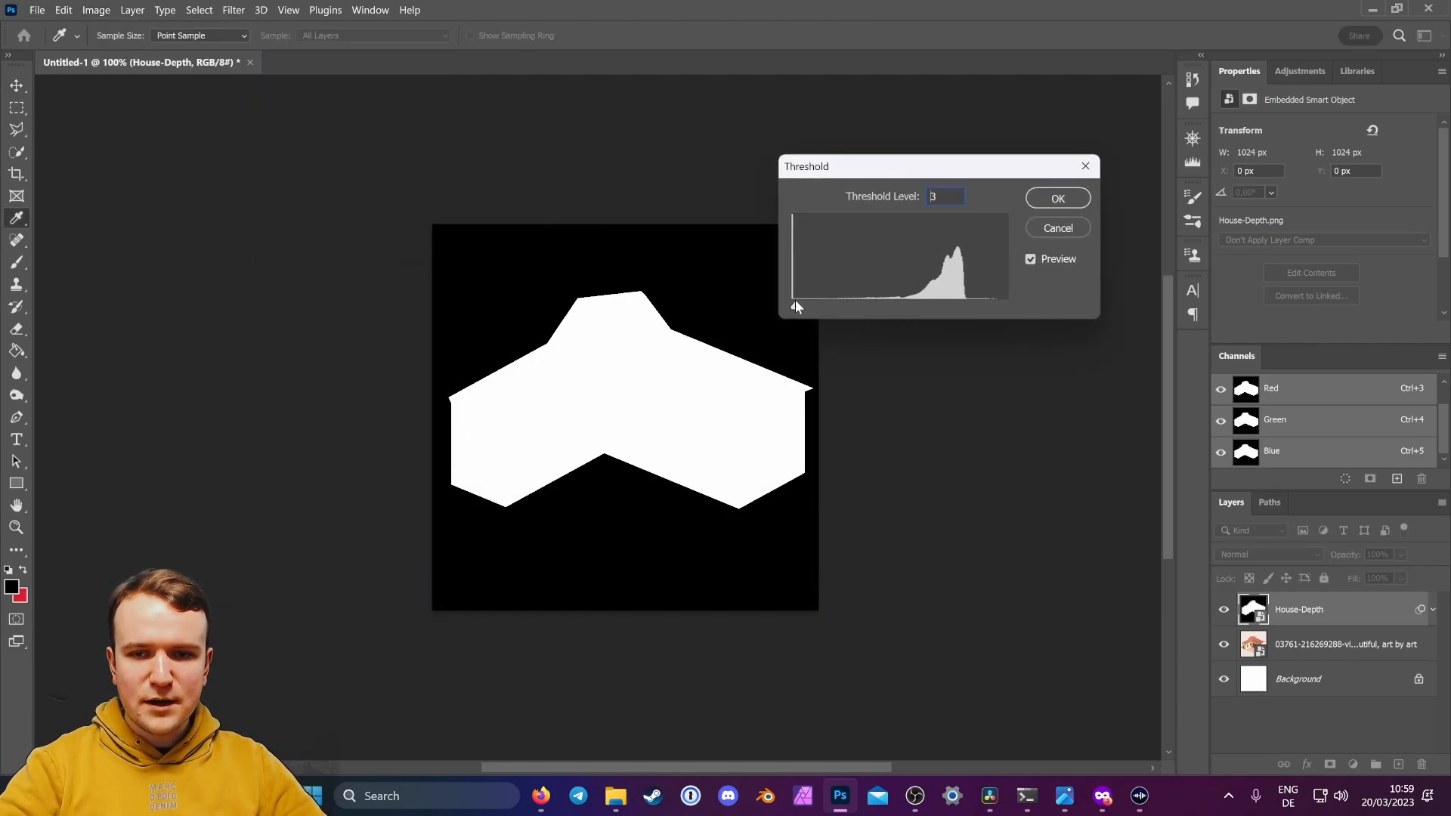
pyautogui.click(1058, 198)
pyautogui.press('v')
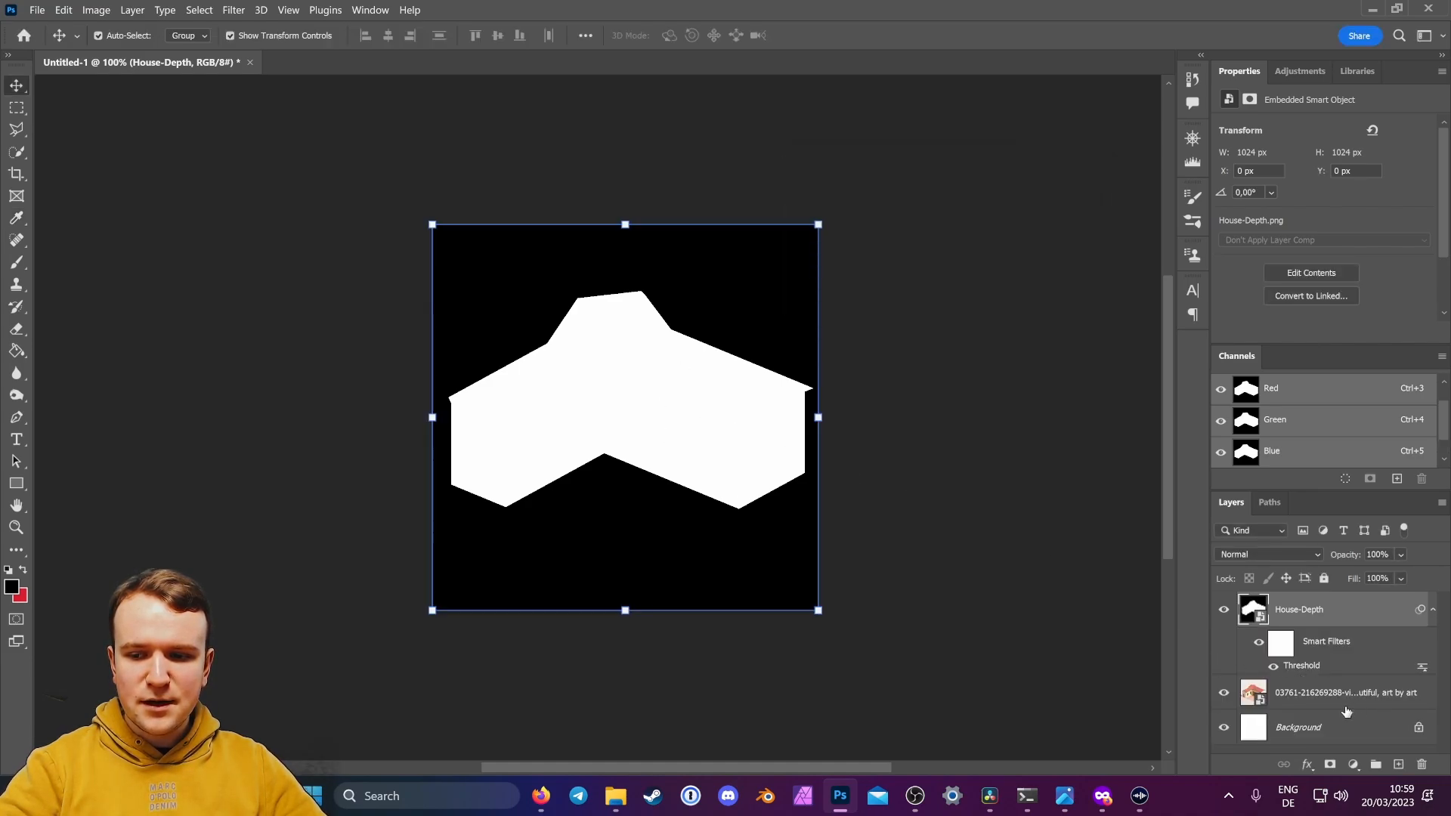
# Step: Add a layer mask to the villa image layer and hide the House-Depth layer
pyautogui.click(1315, 701)
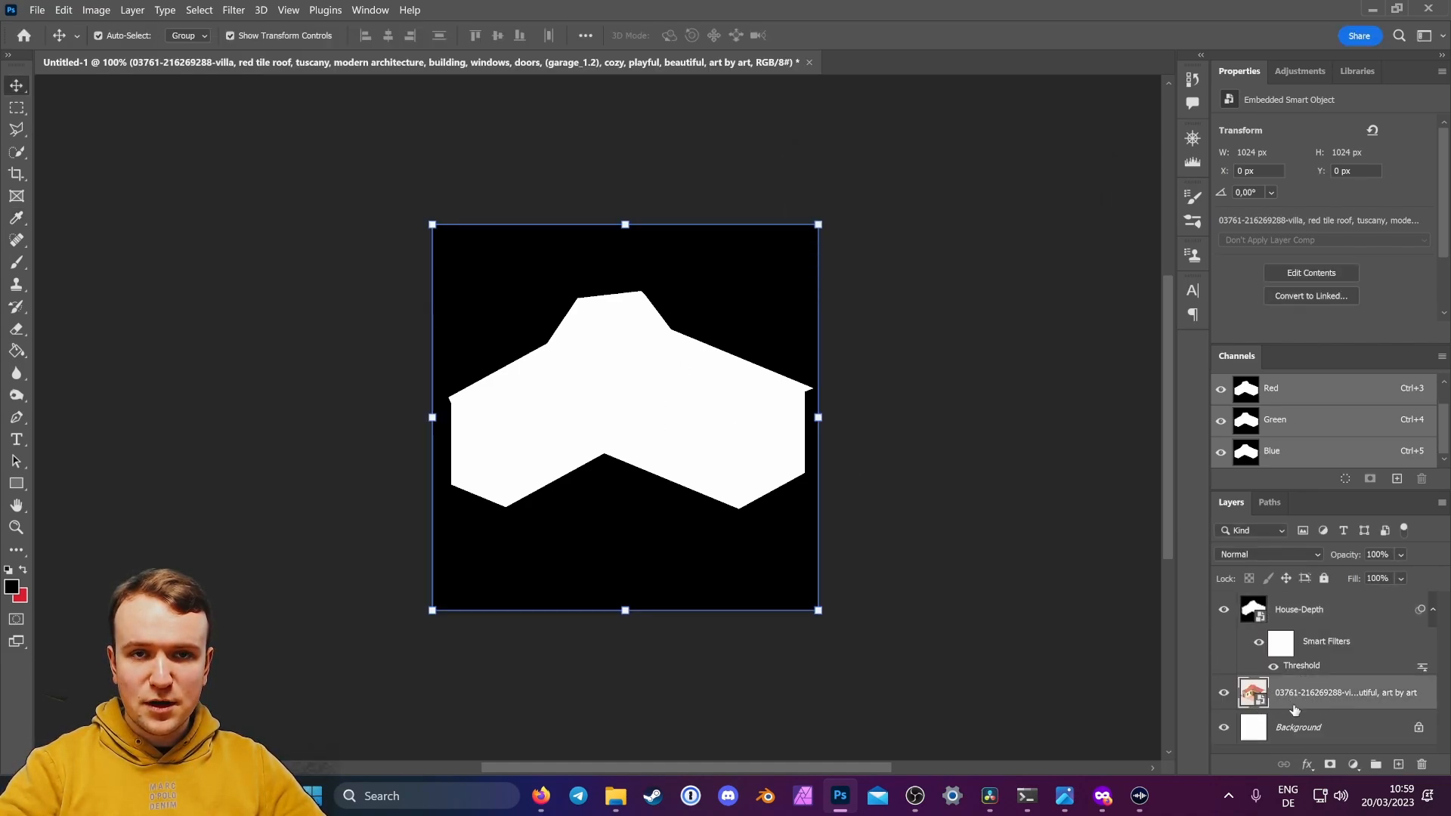
pyautogui.click(1330, 764)
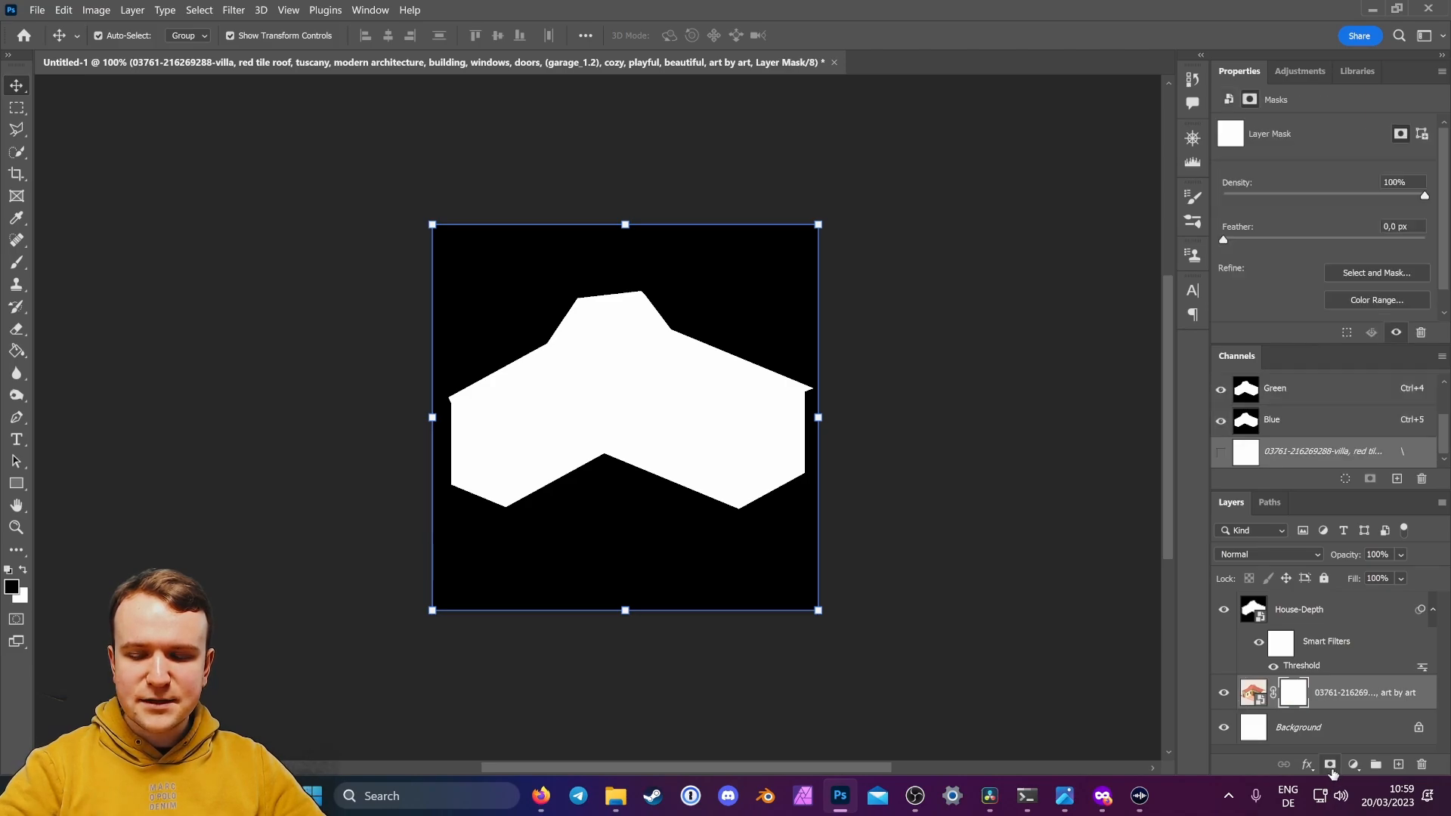
pyautogui.click(1223, 609)
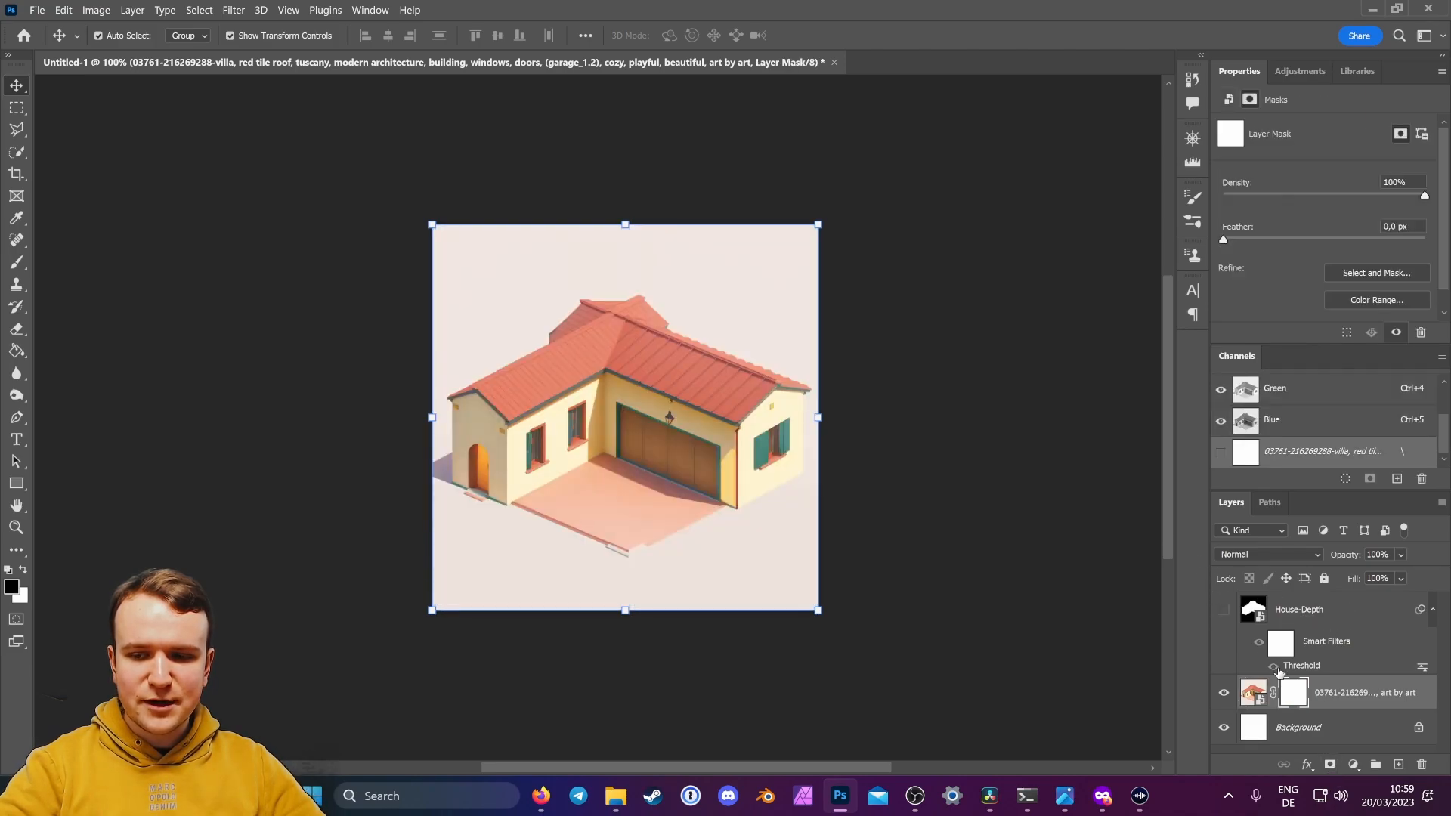
# Step: Fill the villa image's layer mask using Apply Image with the House-Depth layer, RGB channel and Multiply blending
pyautogui.click(99, 11)
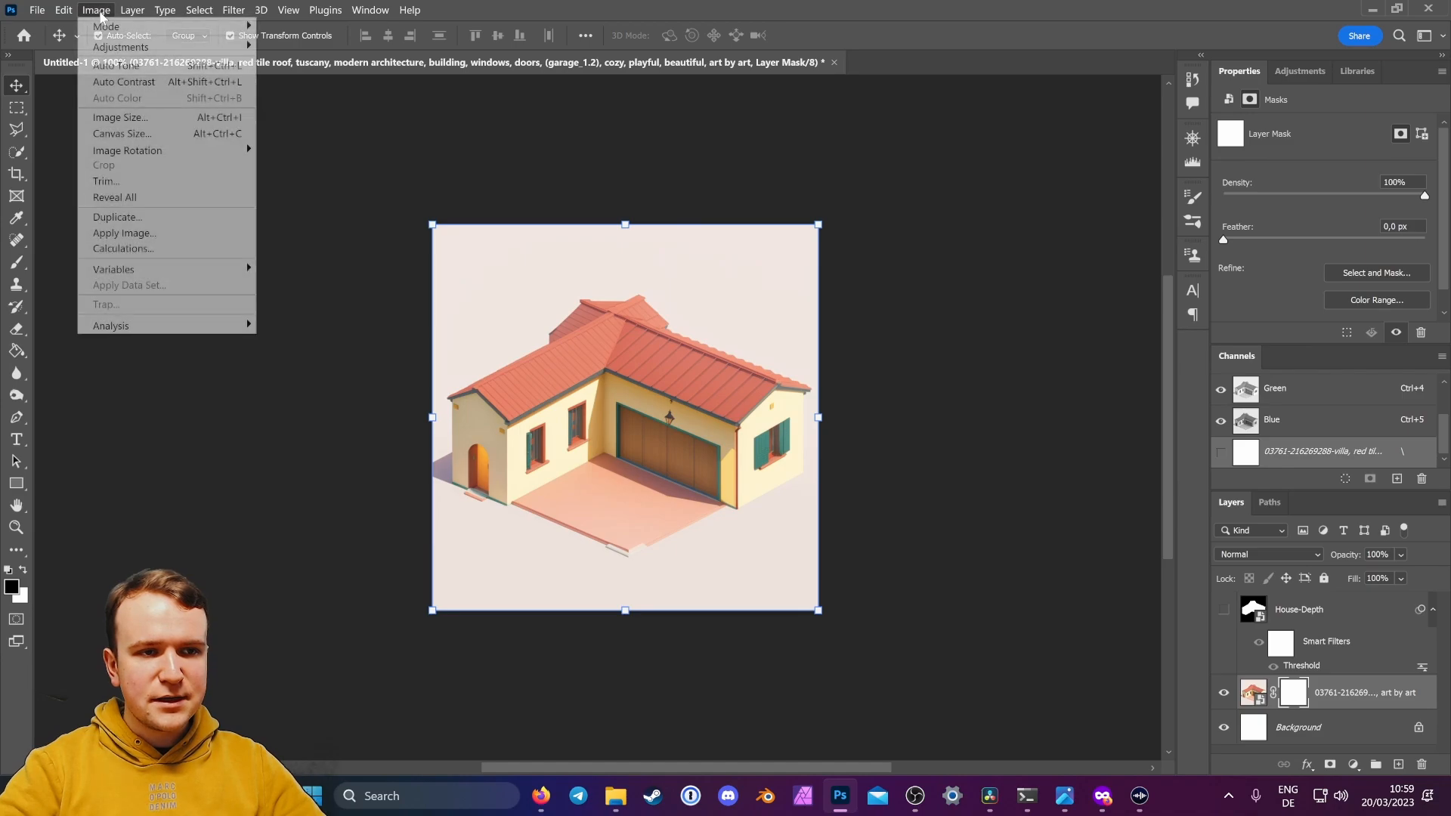
pyautogui.click(125, 232)
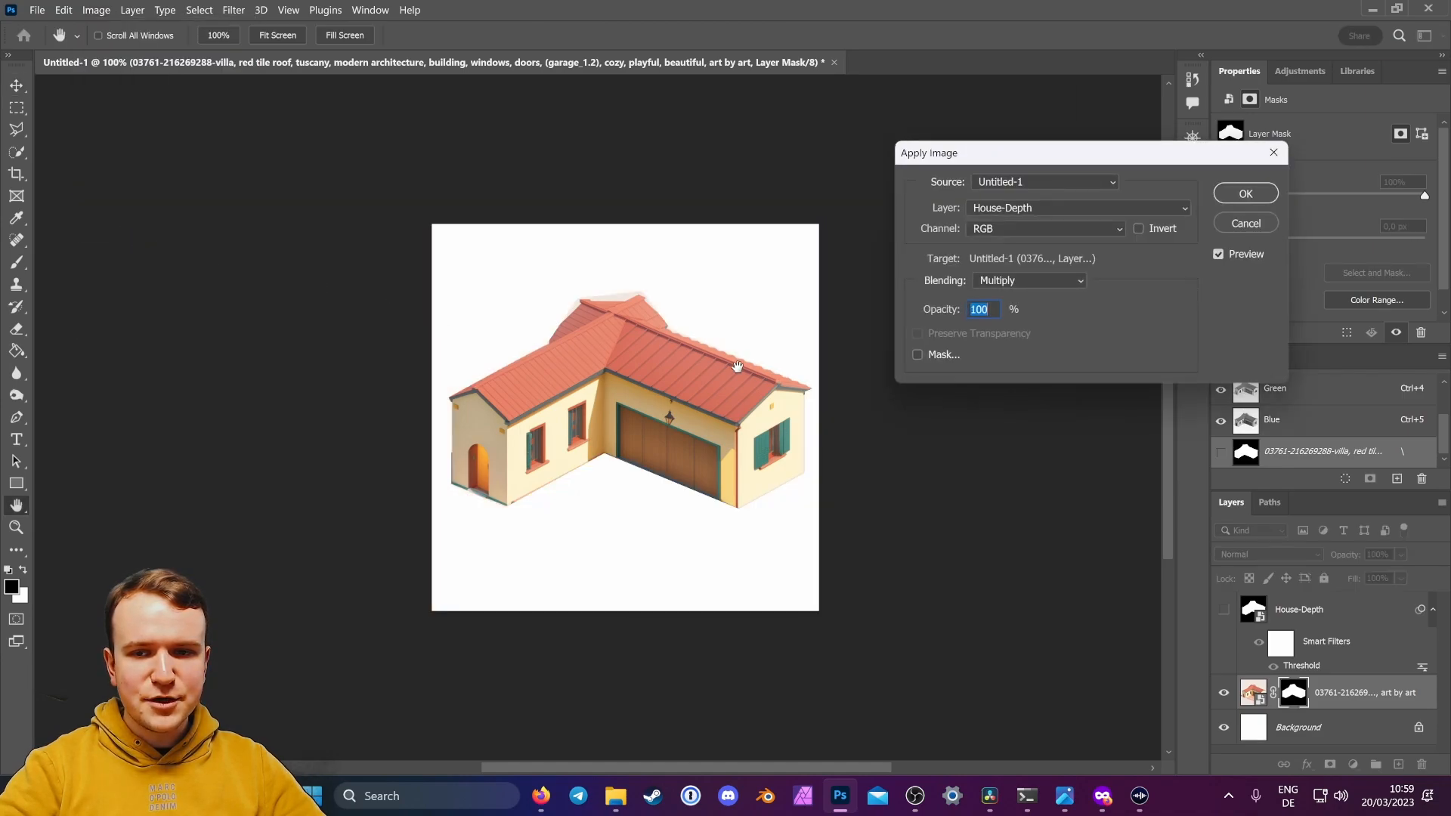
pyautogui.click(1015, 208)
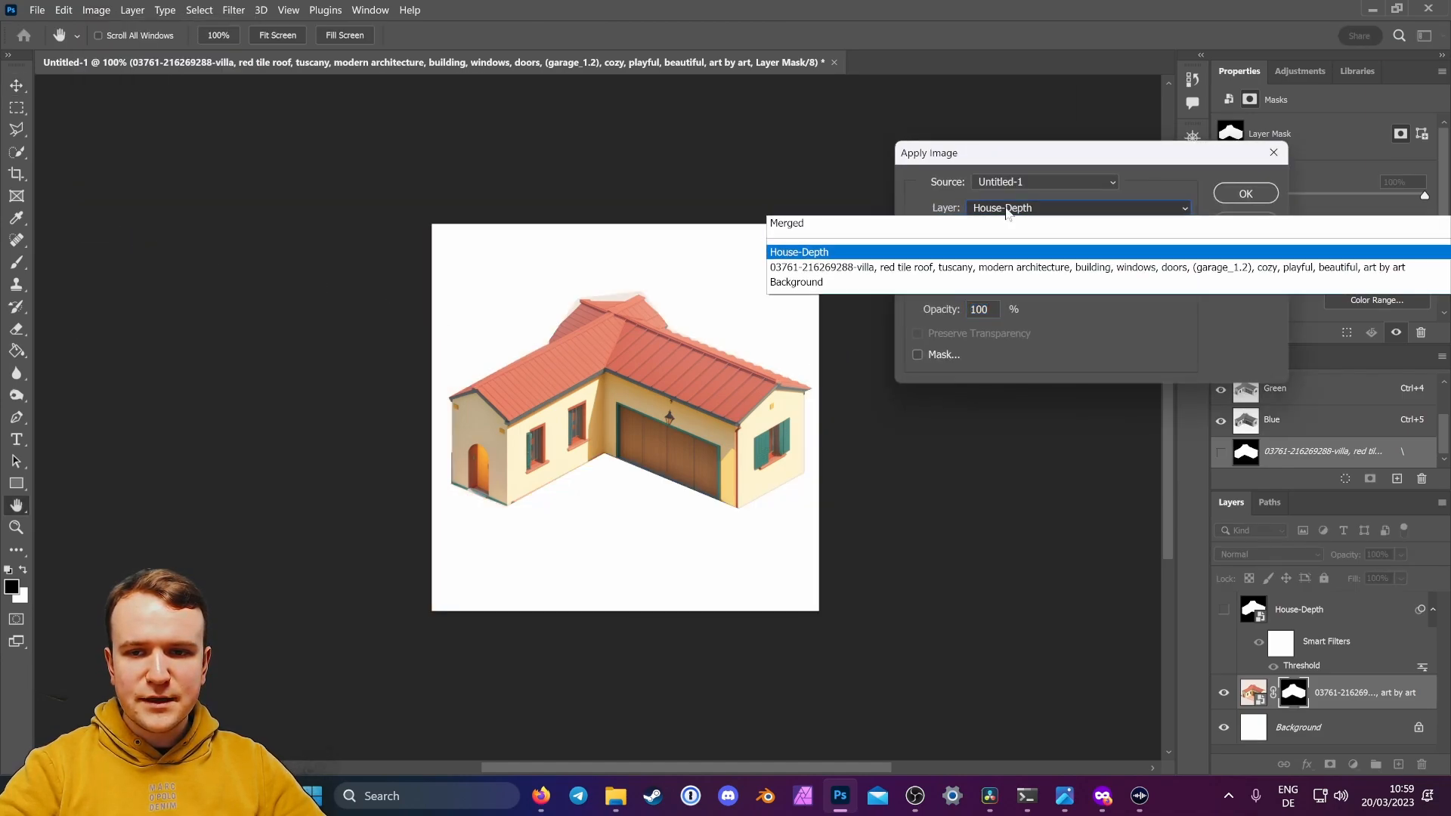
pyautogui.click(909, 255)
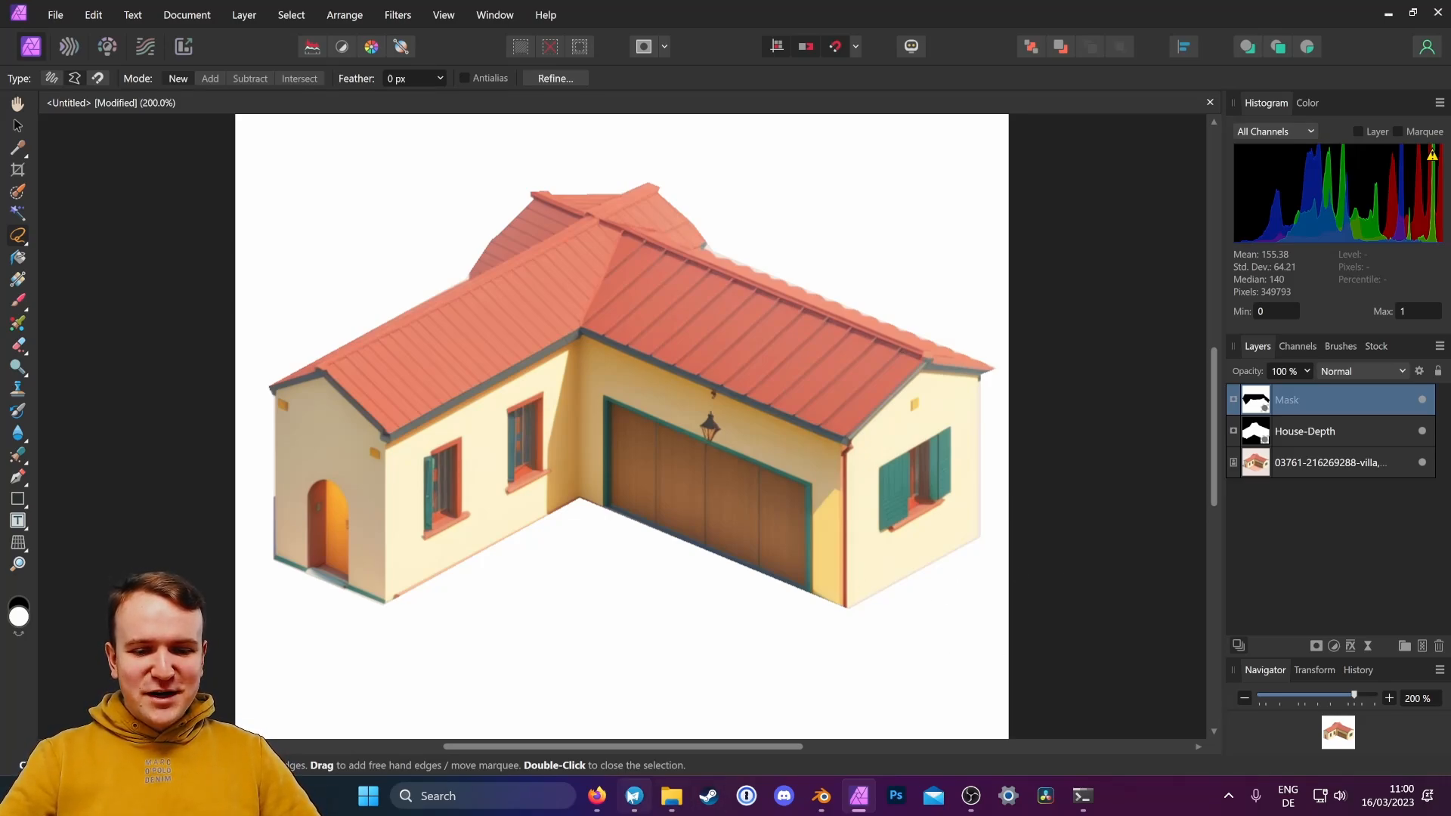
# Step: Switch to Stable Diffusion in the browser and close the enlarged villa image to return to the txt2img settings
pyautogui.moveTo(597, 795)
pyautogui.click(628, 764)
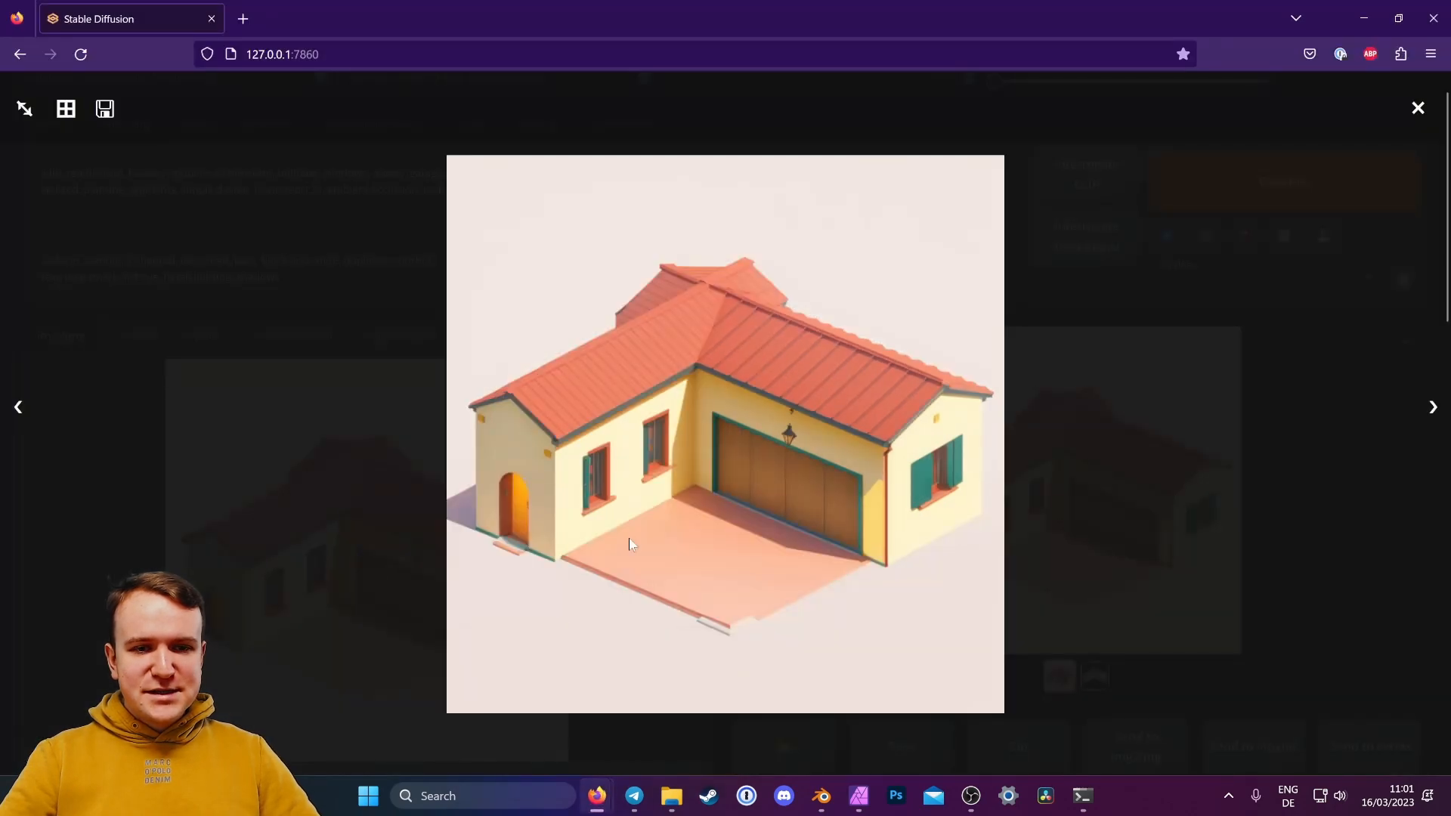
pyautogui.click(527, 334)
pyautogui.click(54, 126)
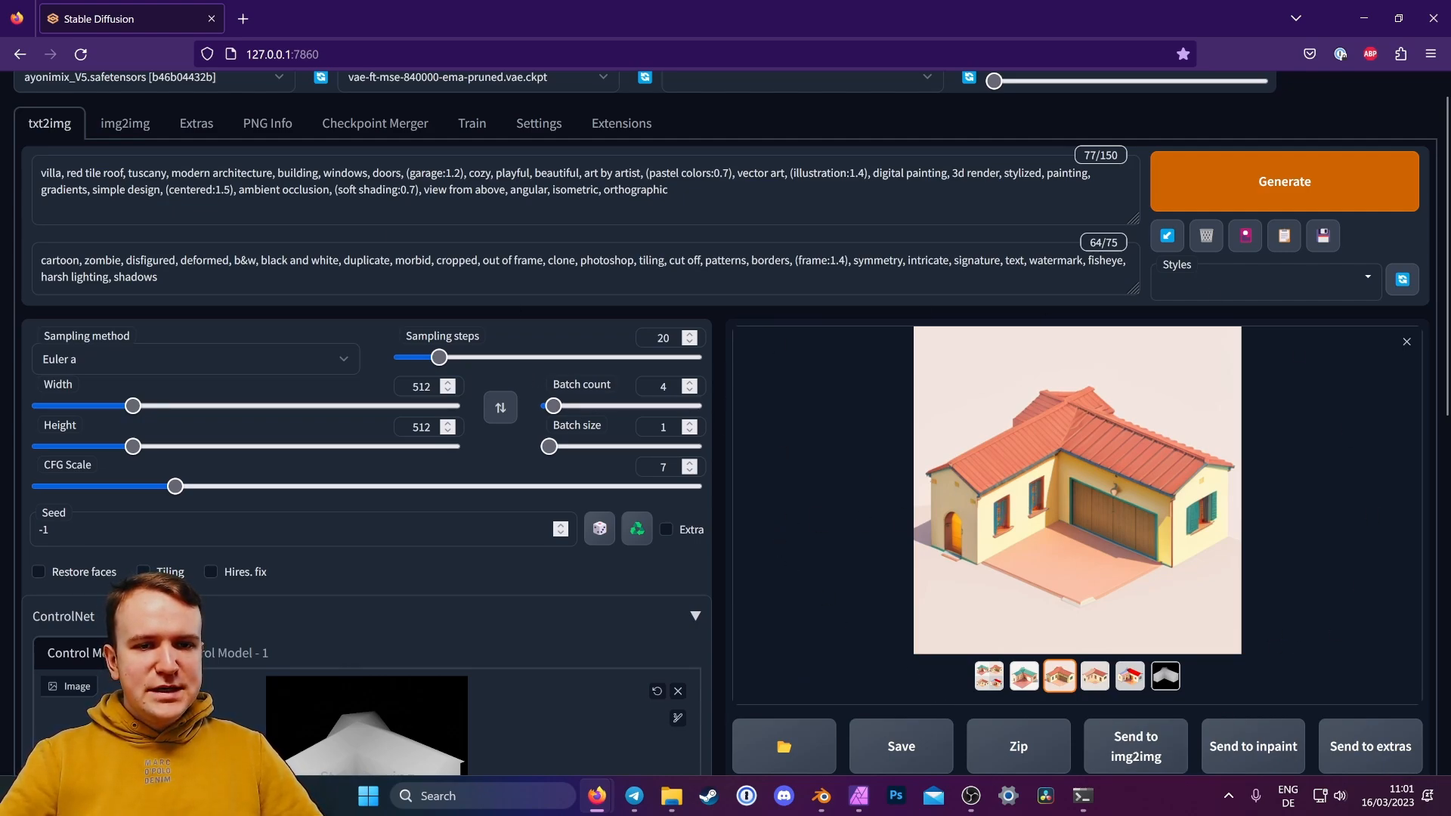
# Step: Replace the prompt's villa and garage terms with "hospital building, clinic, modern architecture, glass and steel," and generate a new batch
pyautogui.moveTo(468, 173); pyautogui.dragTo(41, 173)
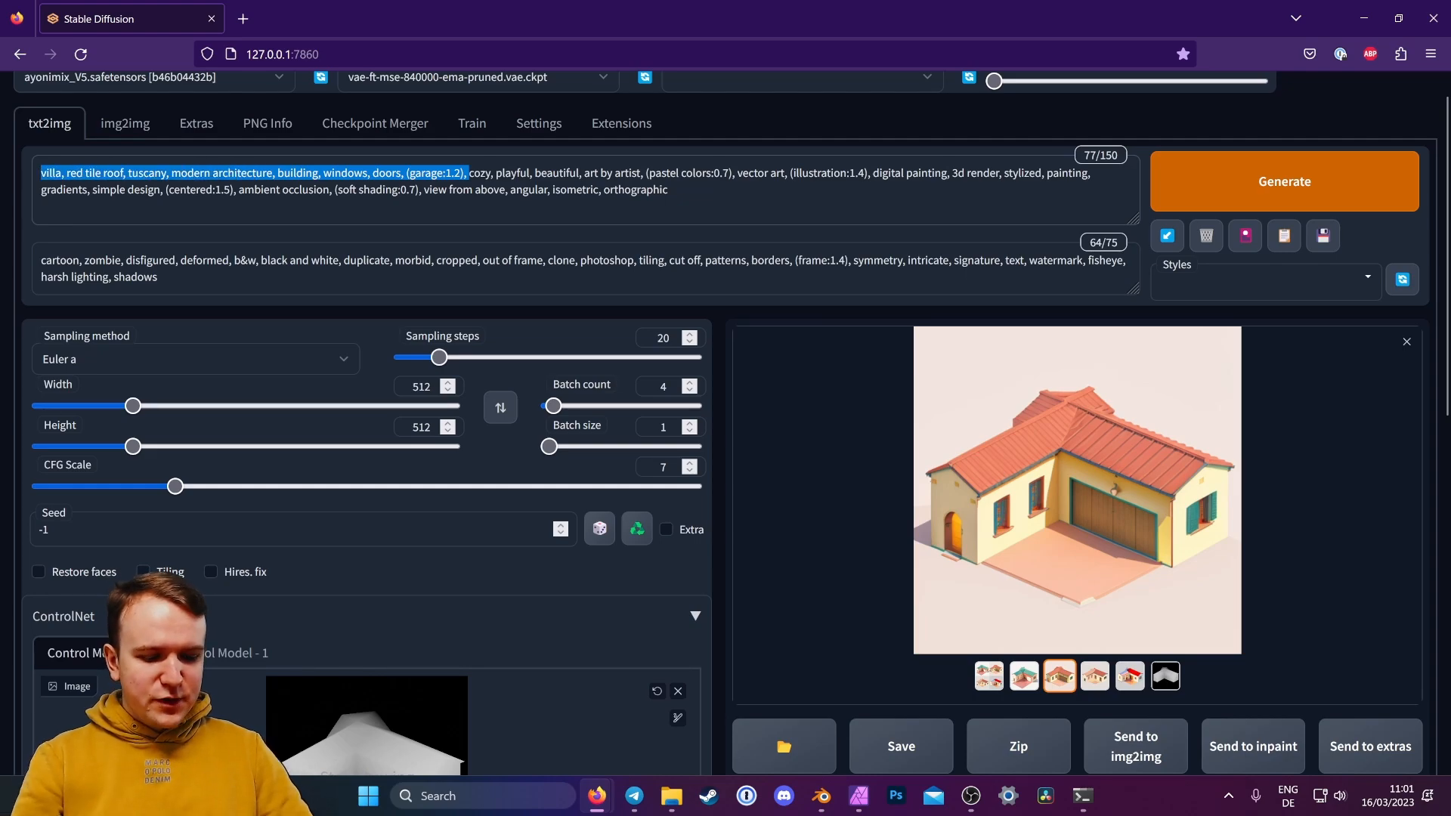
pyautogui.write('hospital bu')
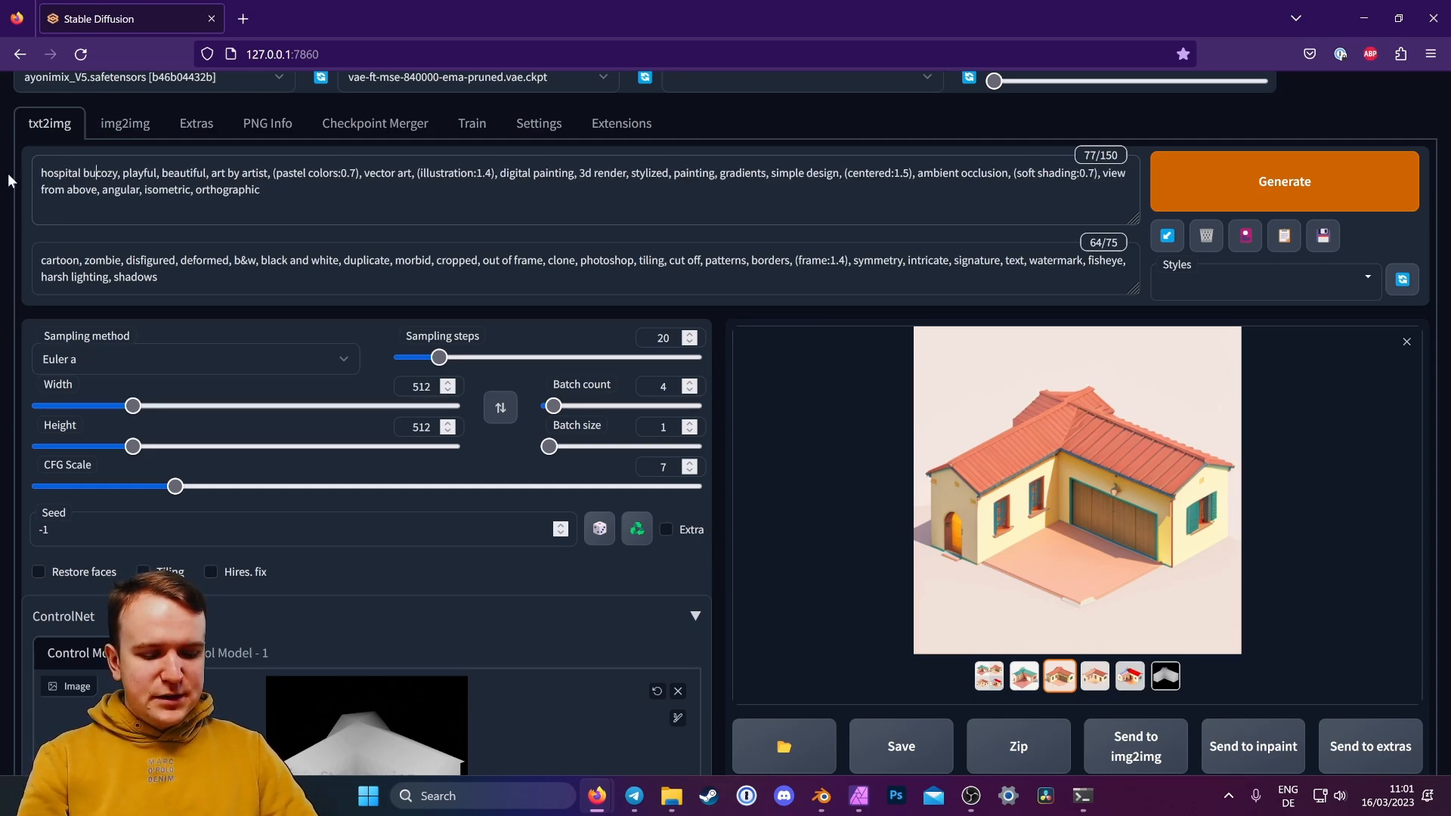
pyautogui.write('ilding, clinic,')
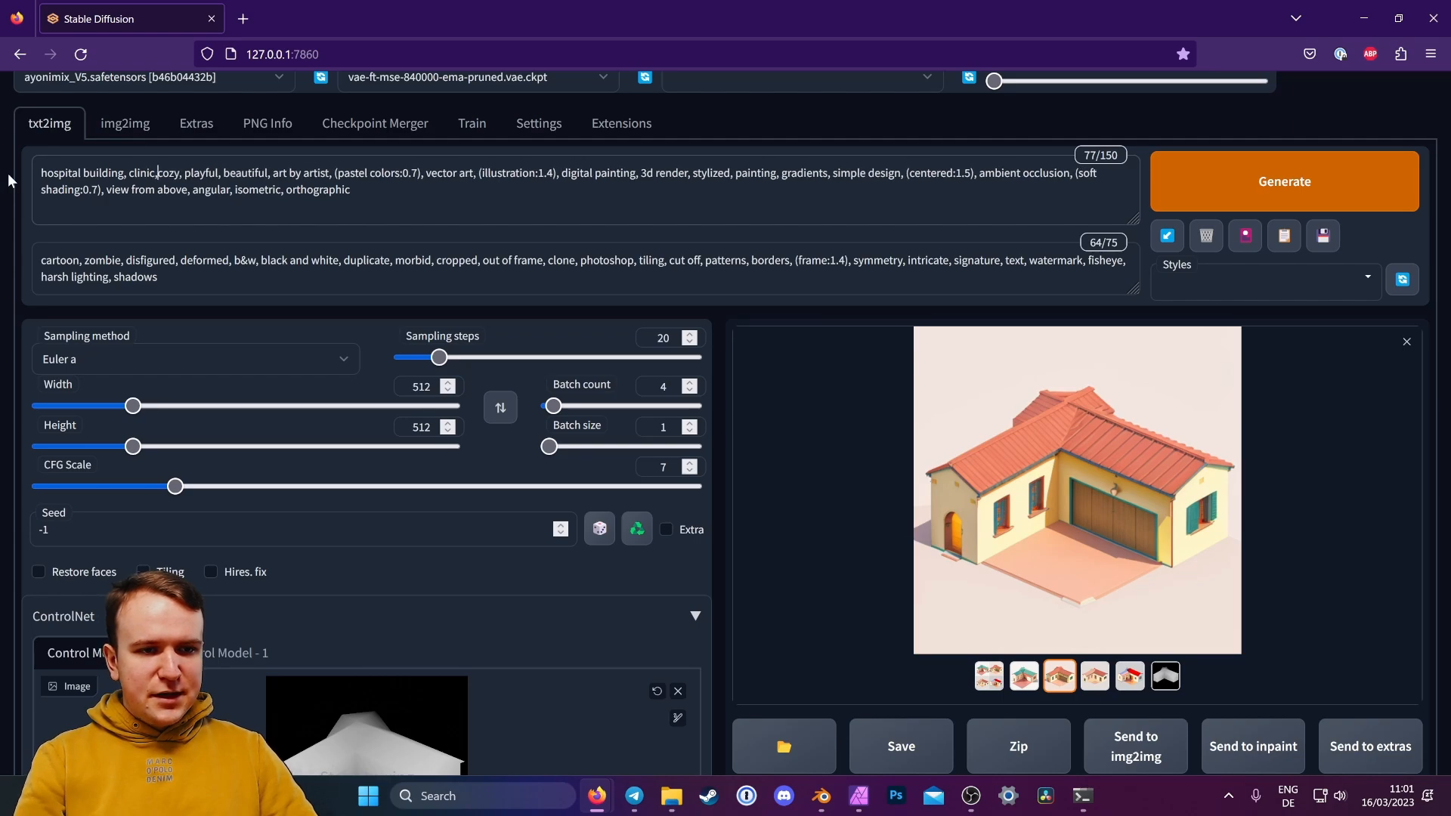
pyautogui.write(' modern architectur')
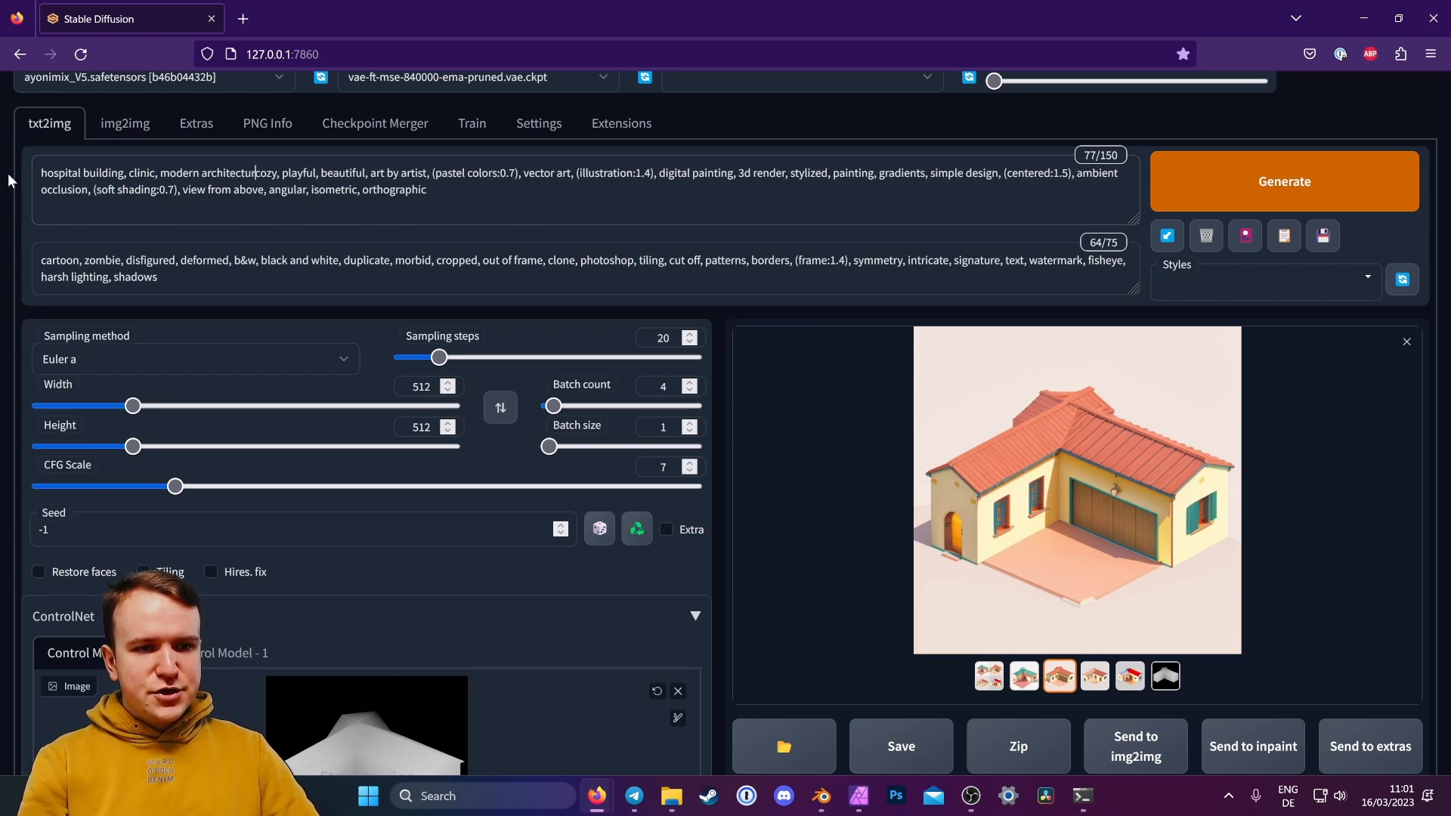
pyautogui.write('e, glas')
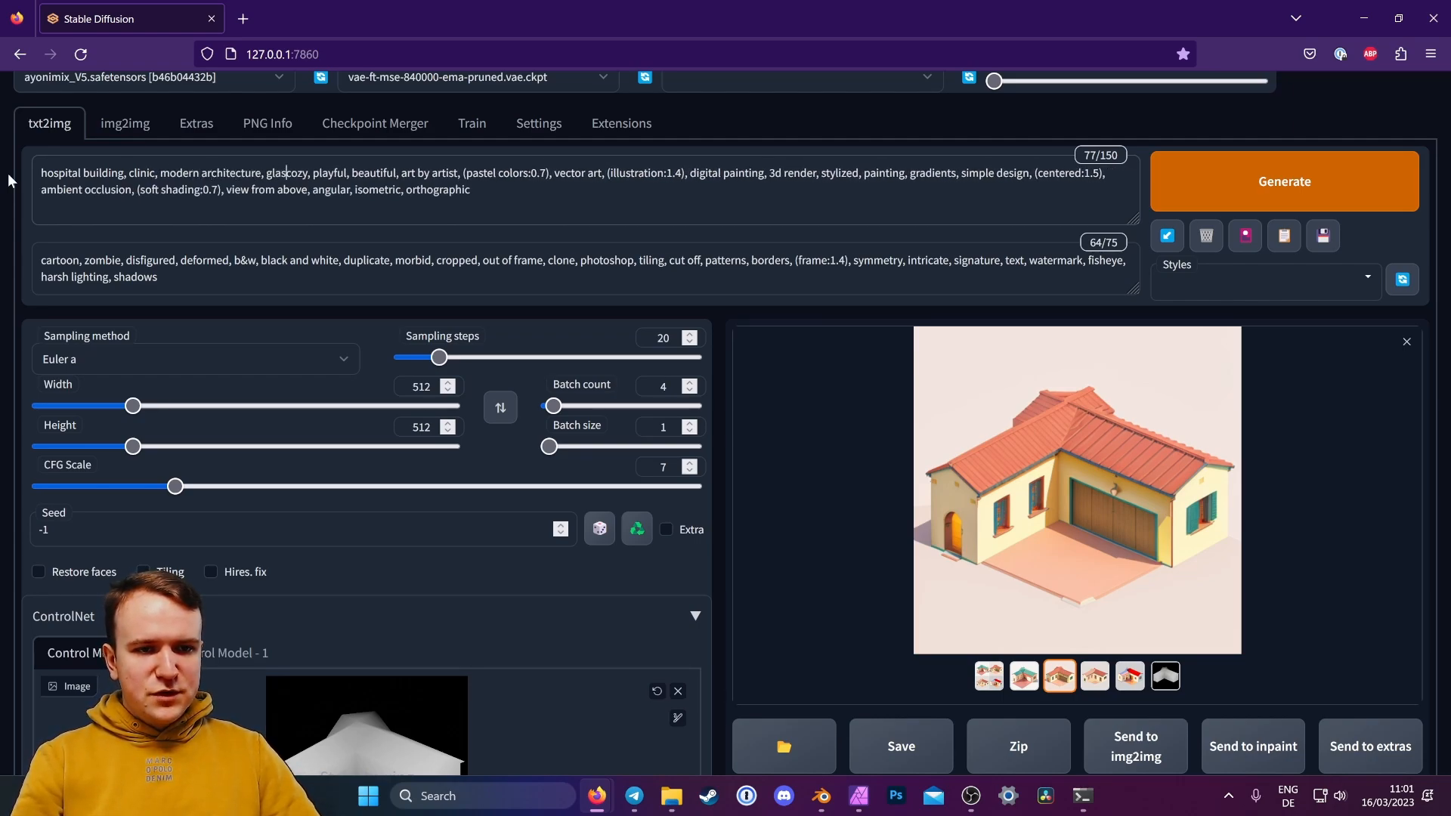
pyautogui.write('s and steel,')
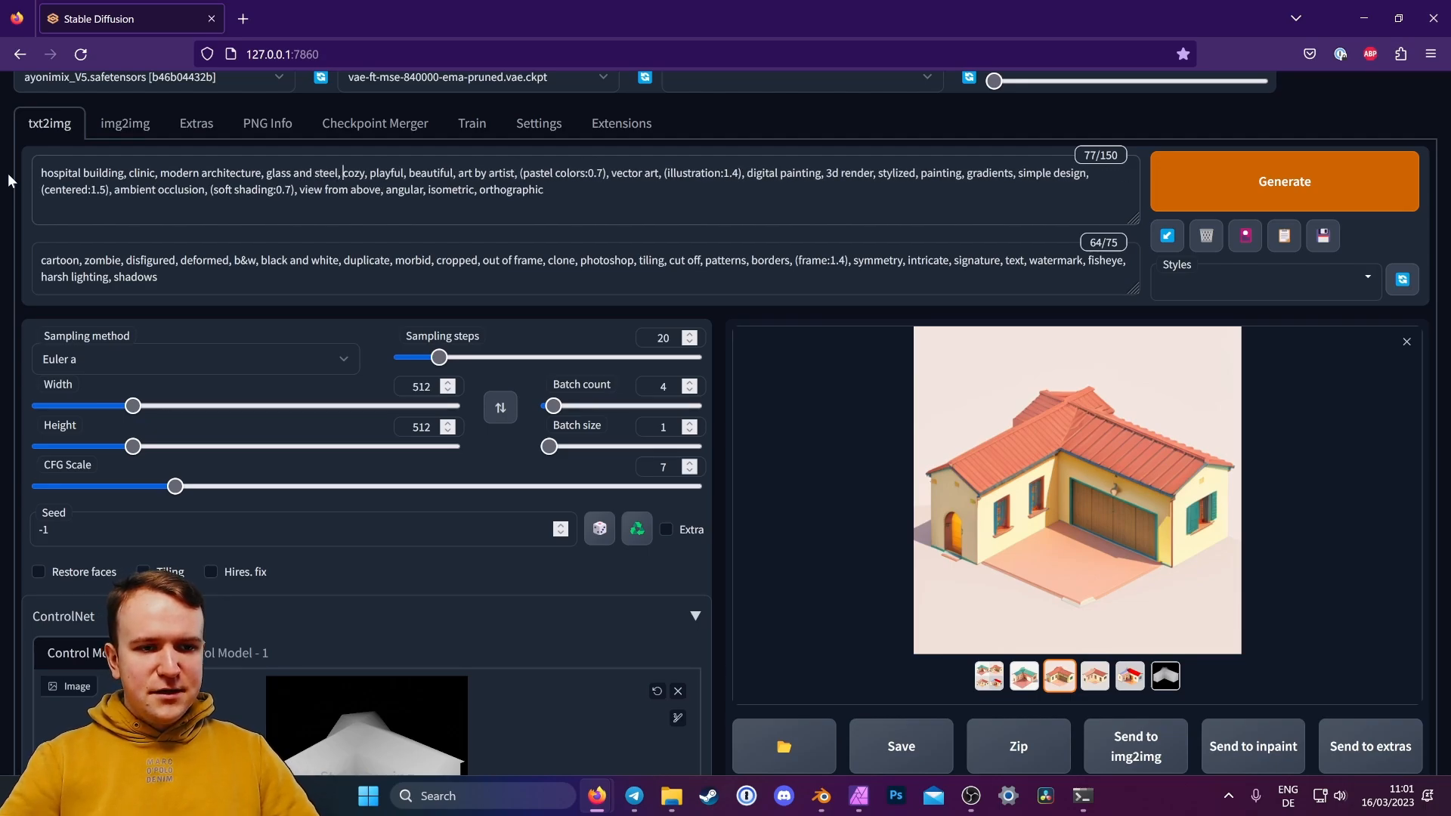
pyautogui.scroll(-5, 755, 491)
pyautogui.scroll(5, 776, 533)
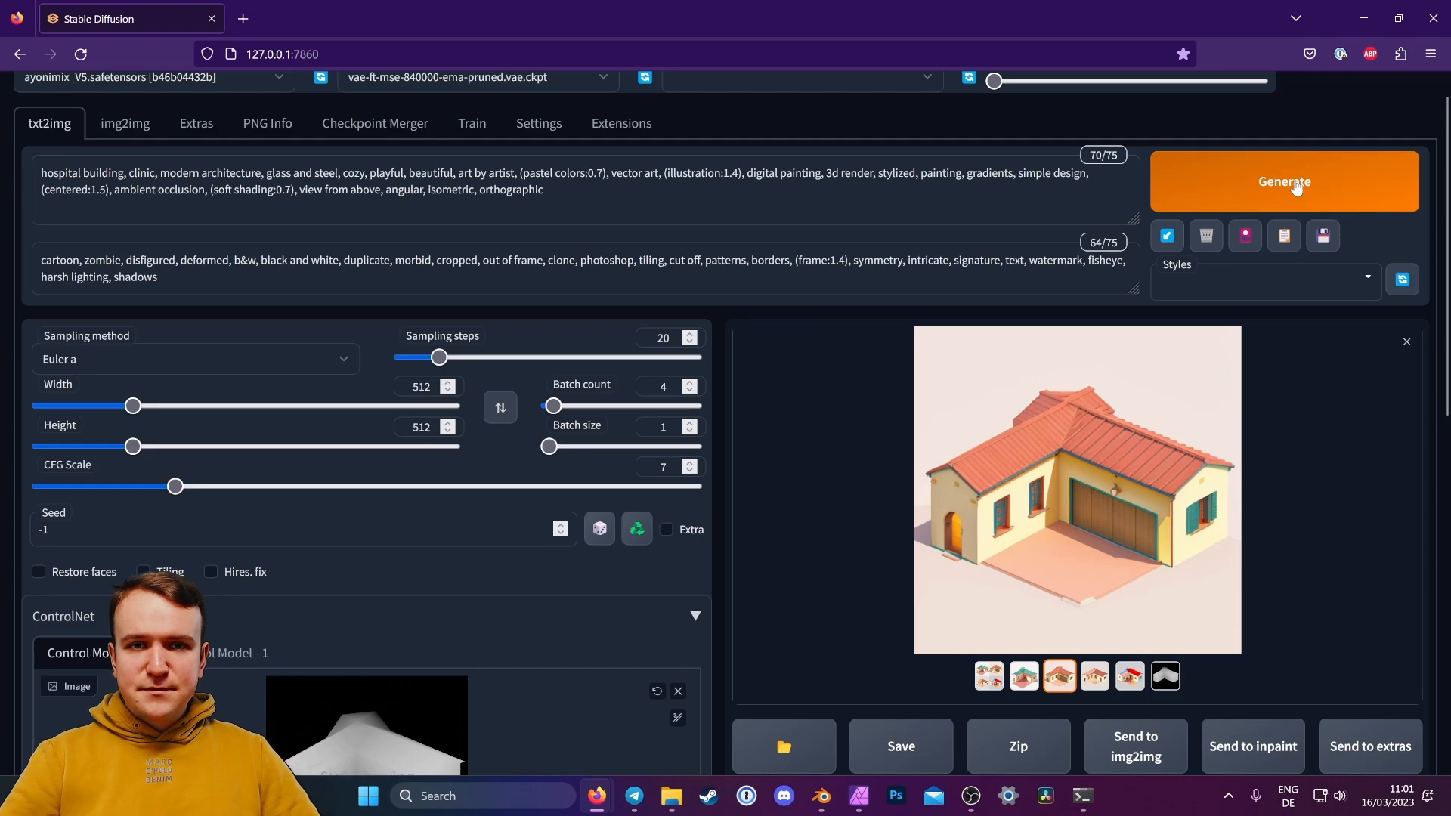
pyautogui.click(1296, 188)
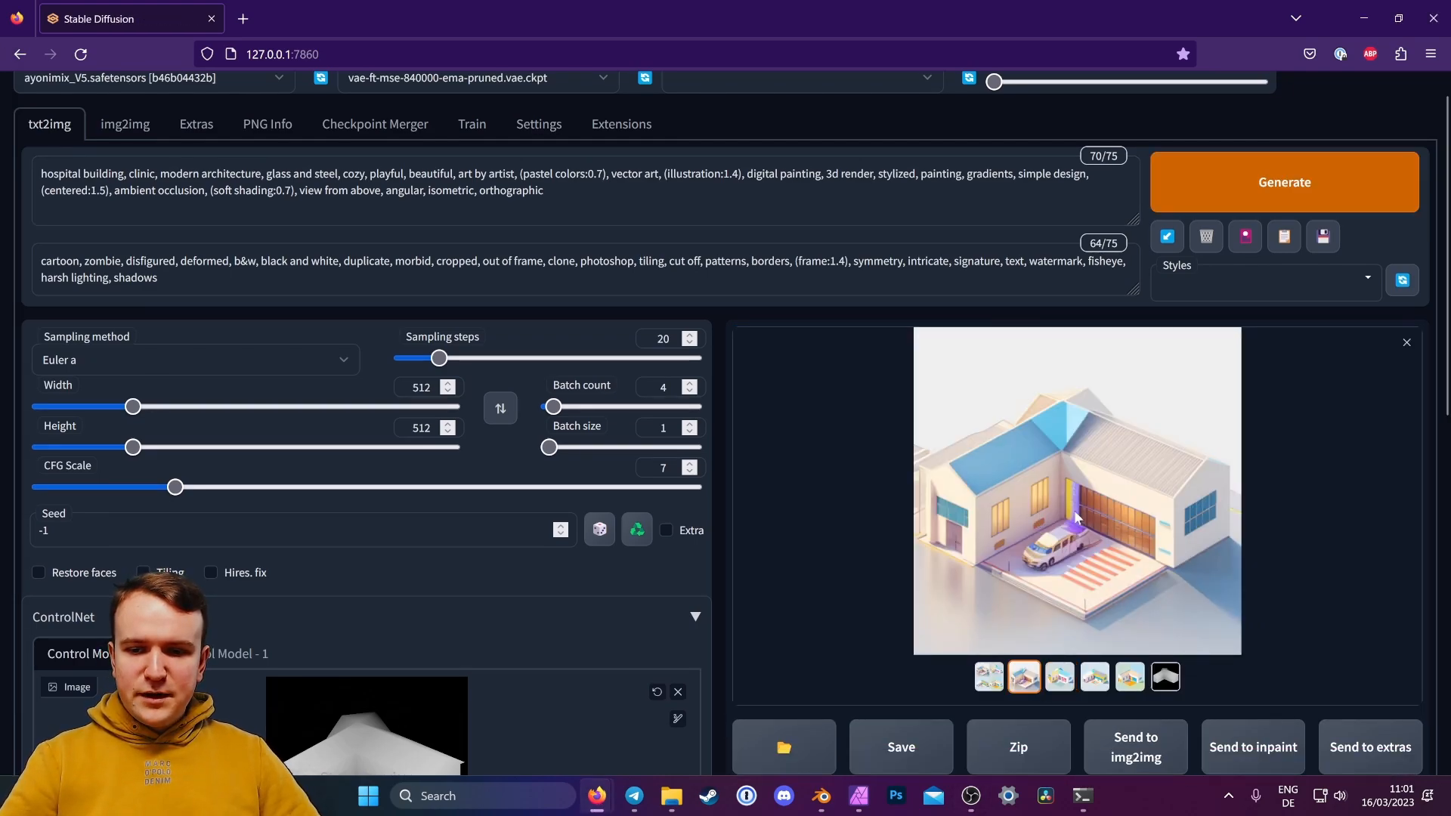
# Step: Examine the generated hospital images one after another at full size
pyautogui.click(1076, 517)
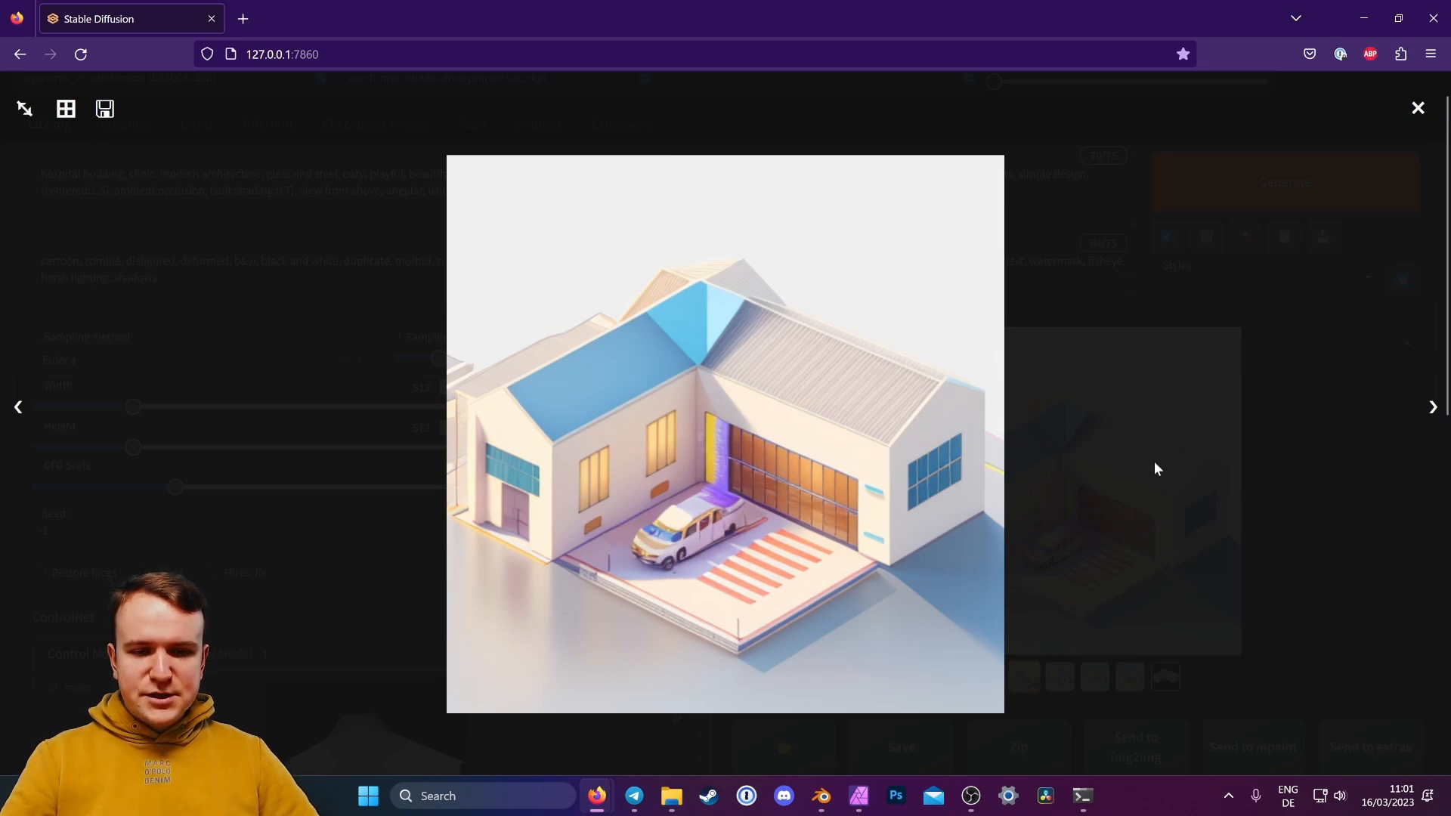
pyautogui.press('Right')
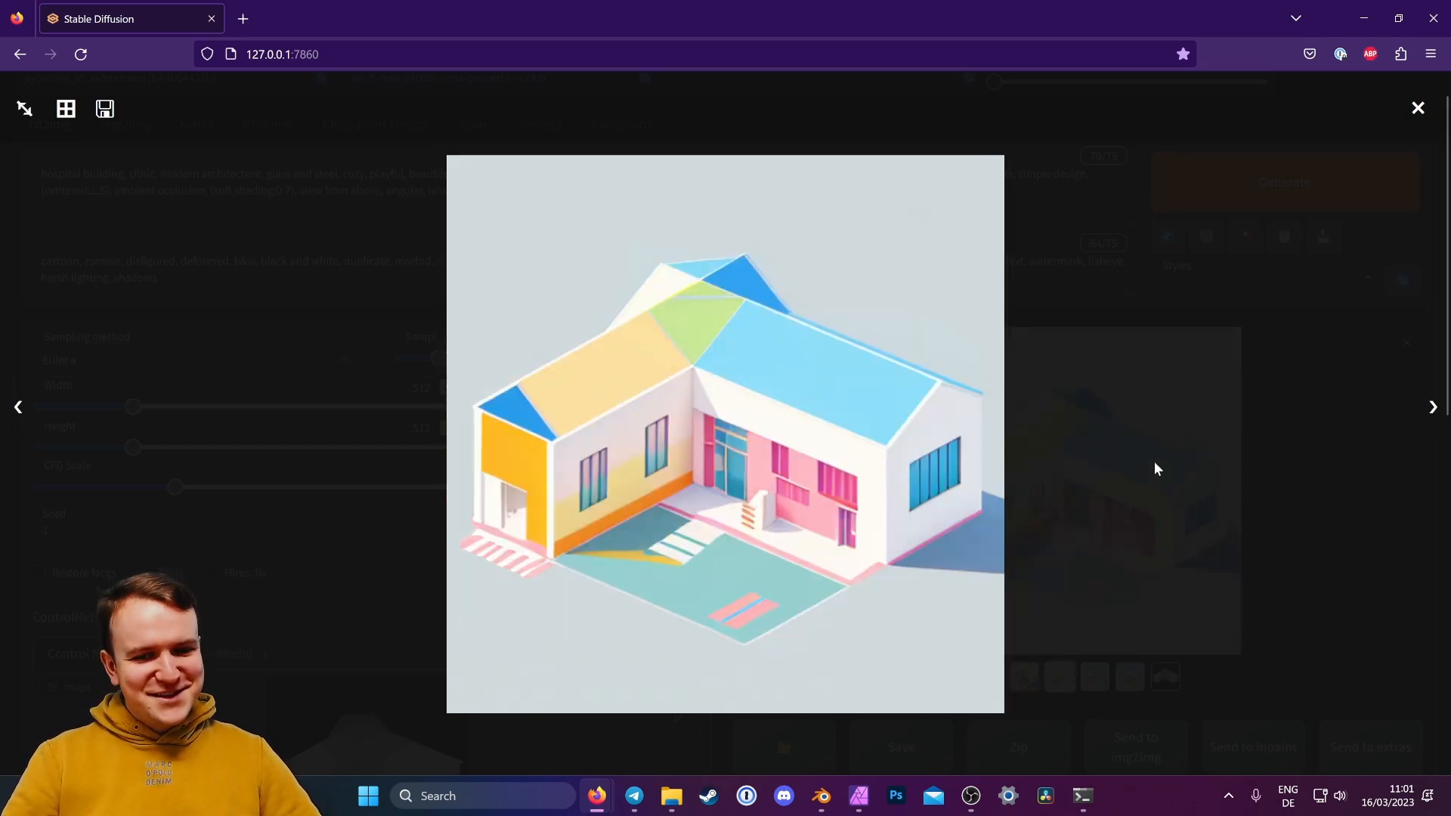
pyautogui.press('Right')
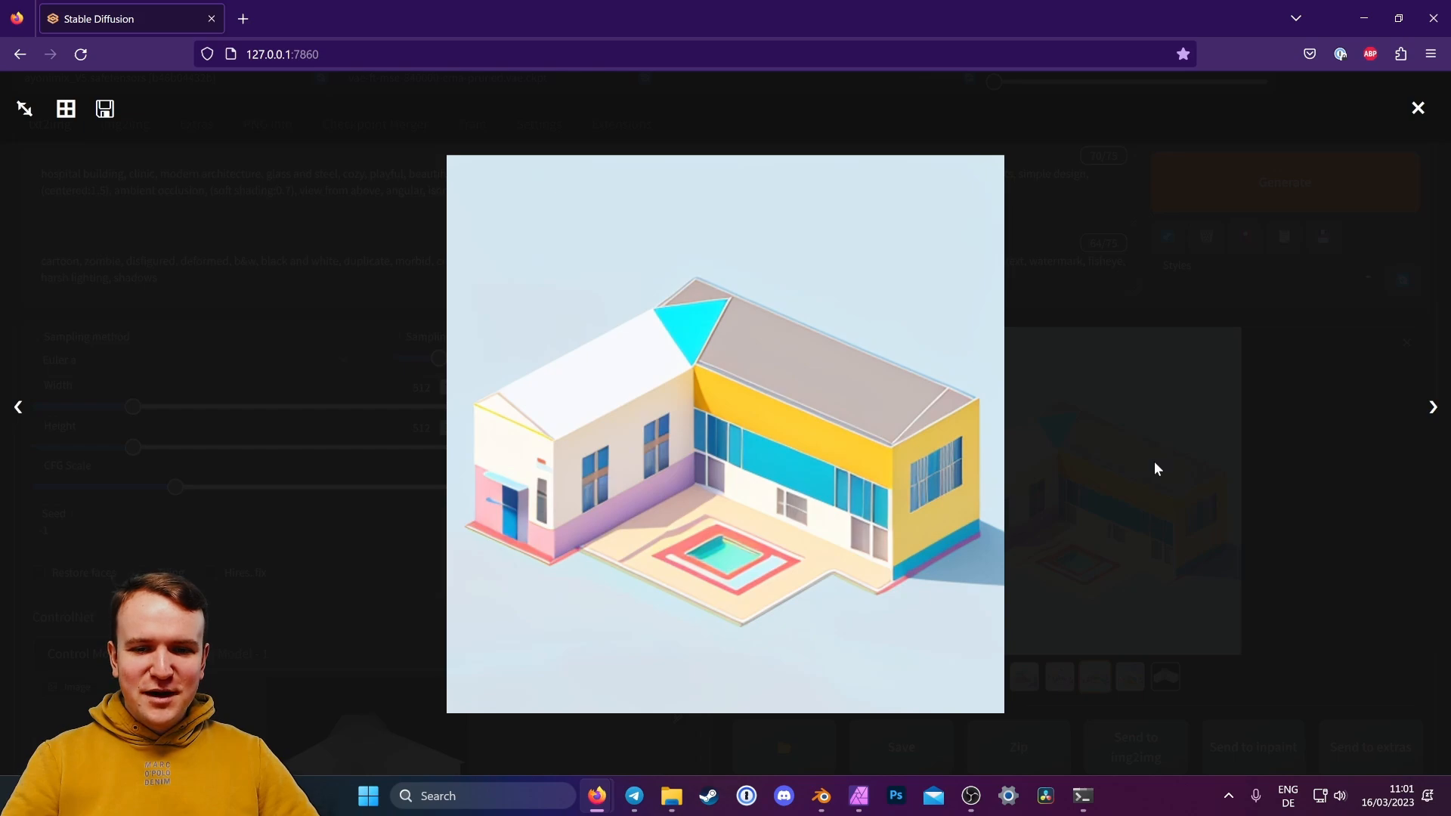
pyautogui.press('Right')
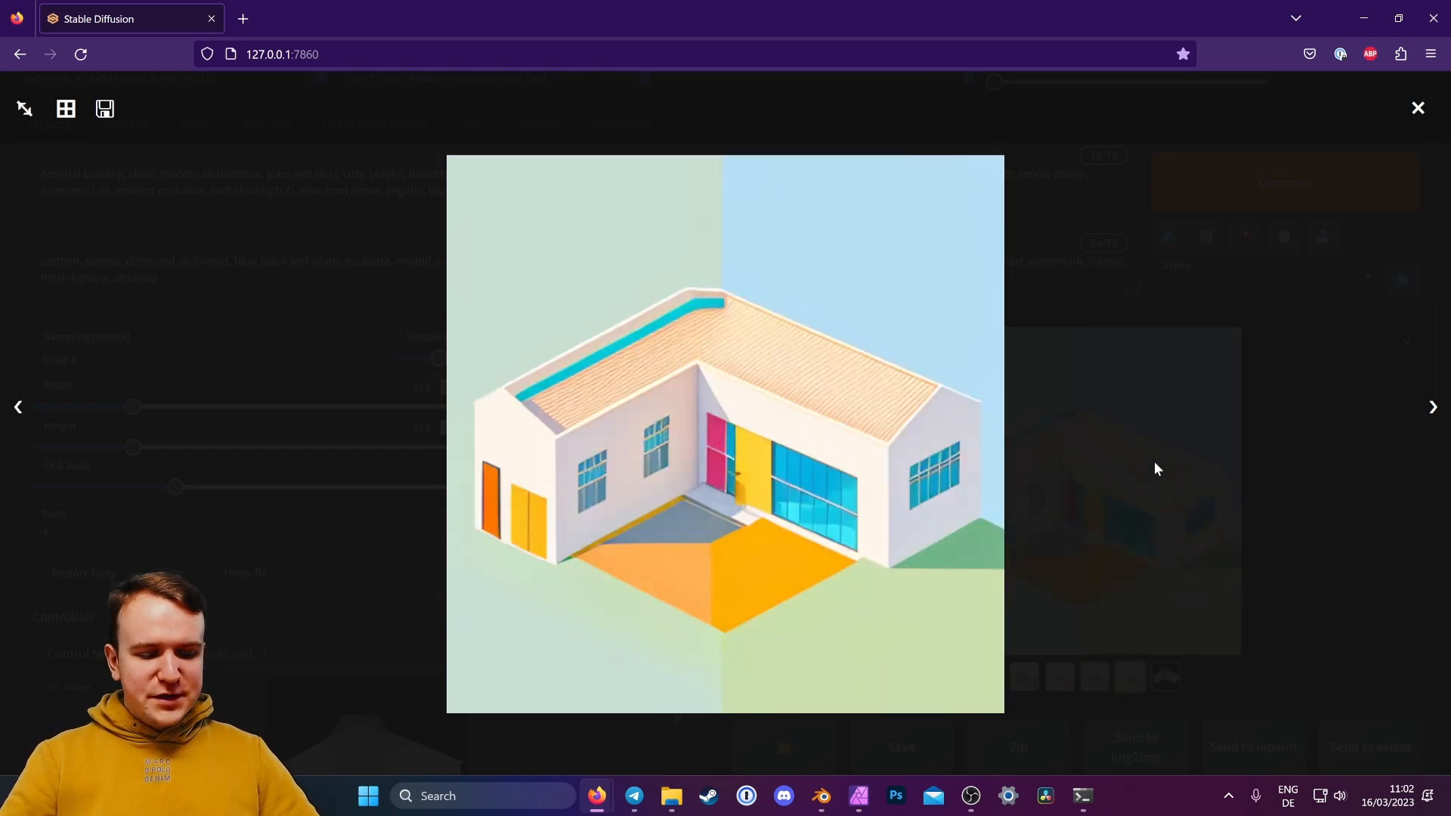
pyautogui.press('Escape')
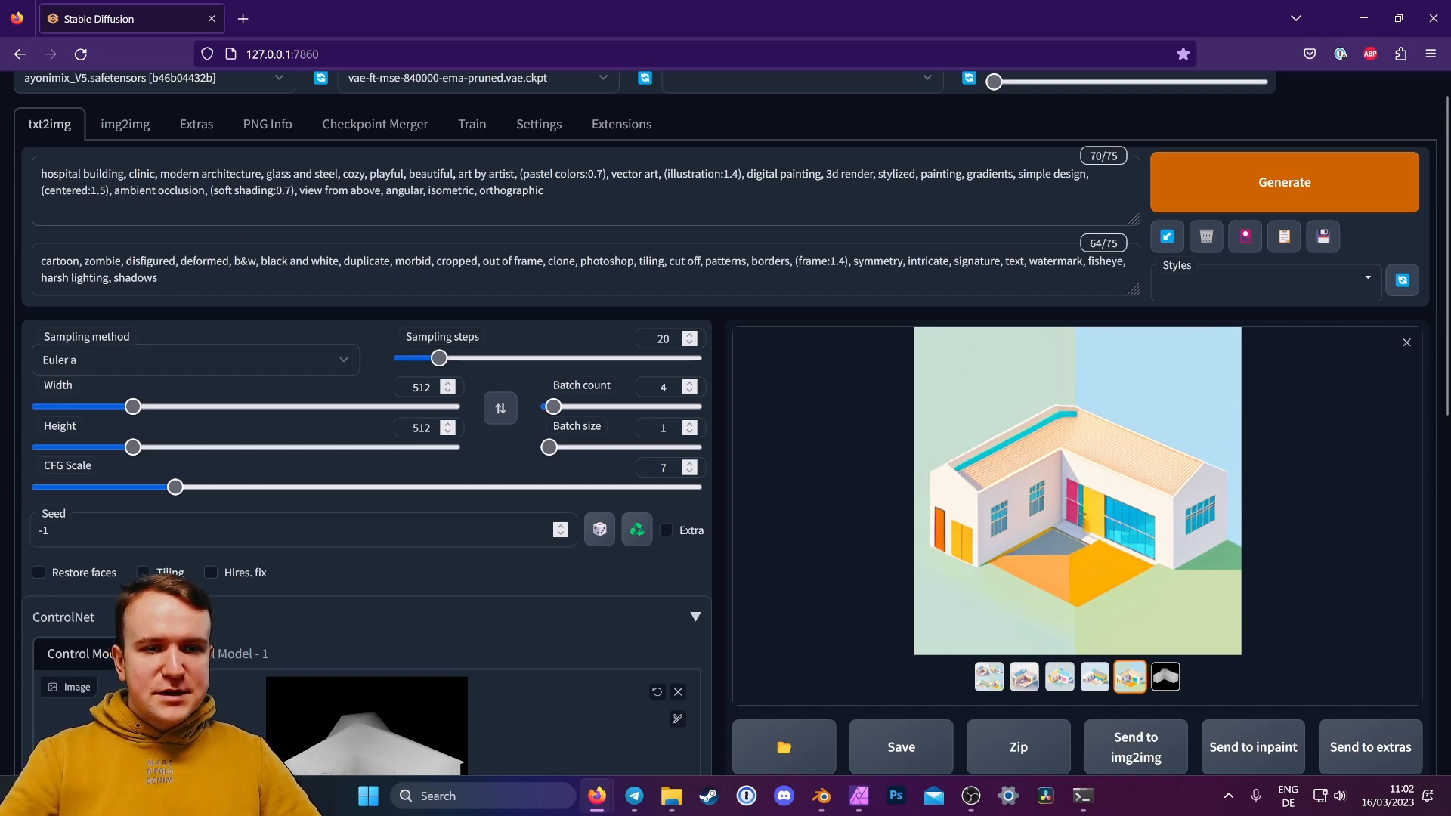
# Step: Replace the hospital terms with "factory building, classic architecture, red bricks, big dark windows," and generate a new batch
pyautogui.moveTo(348, 173); pyautogui.dragTo(40, 173)
pyautogui.write('factory bui')
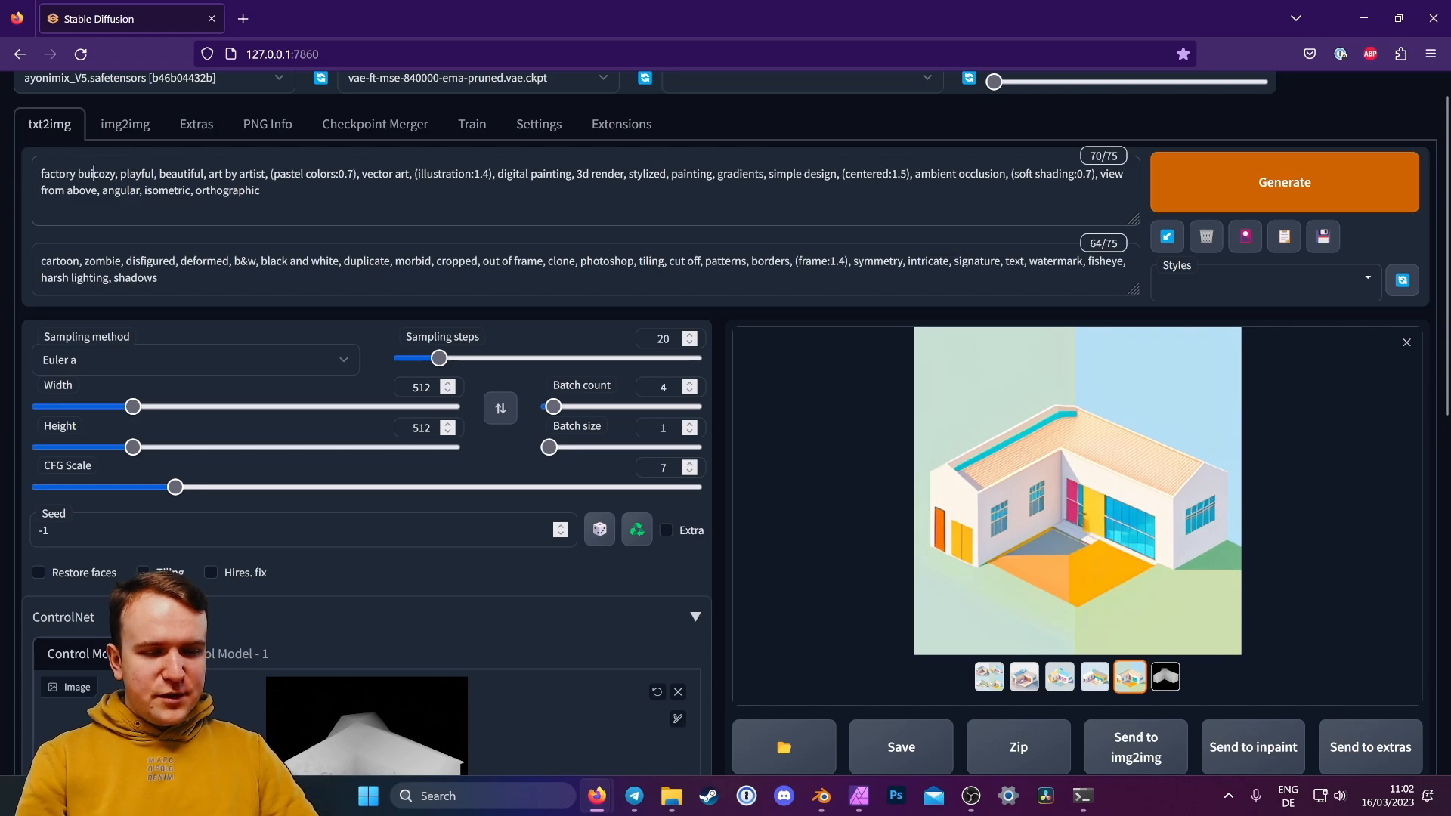
pyautogui.write('lding, classic archite')
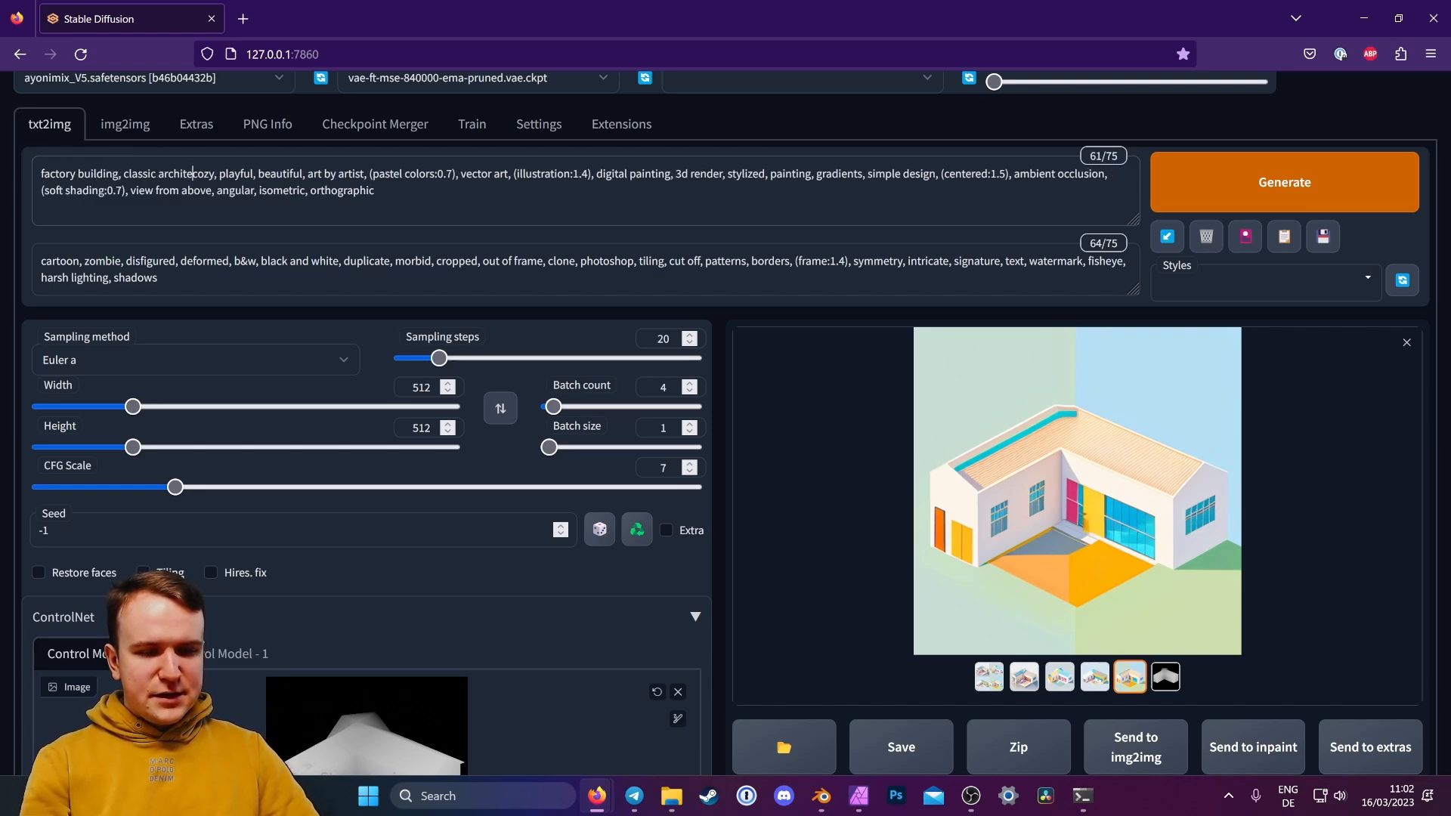
pyautogui.write('cture, red bricks')
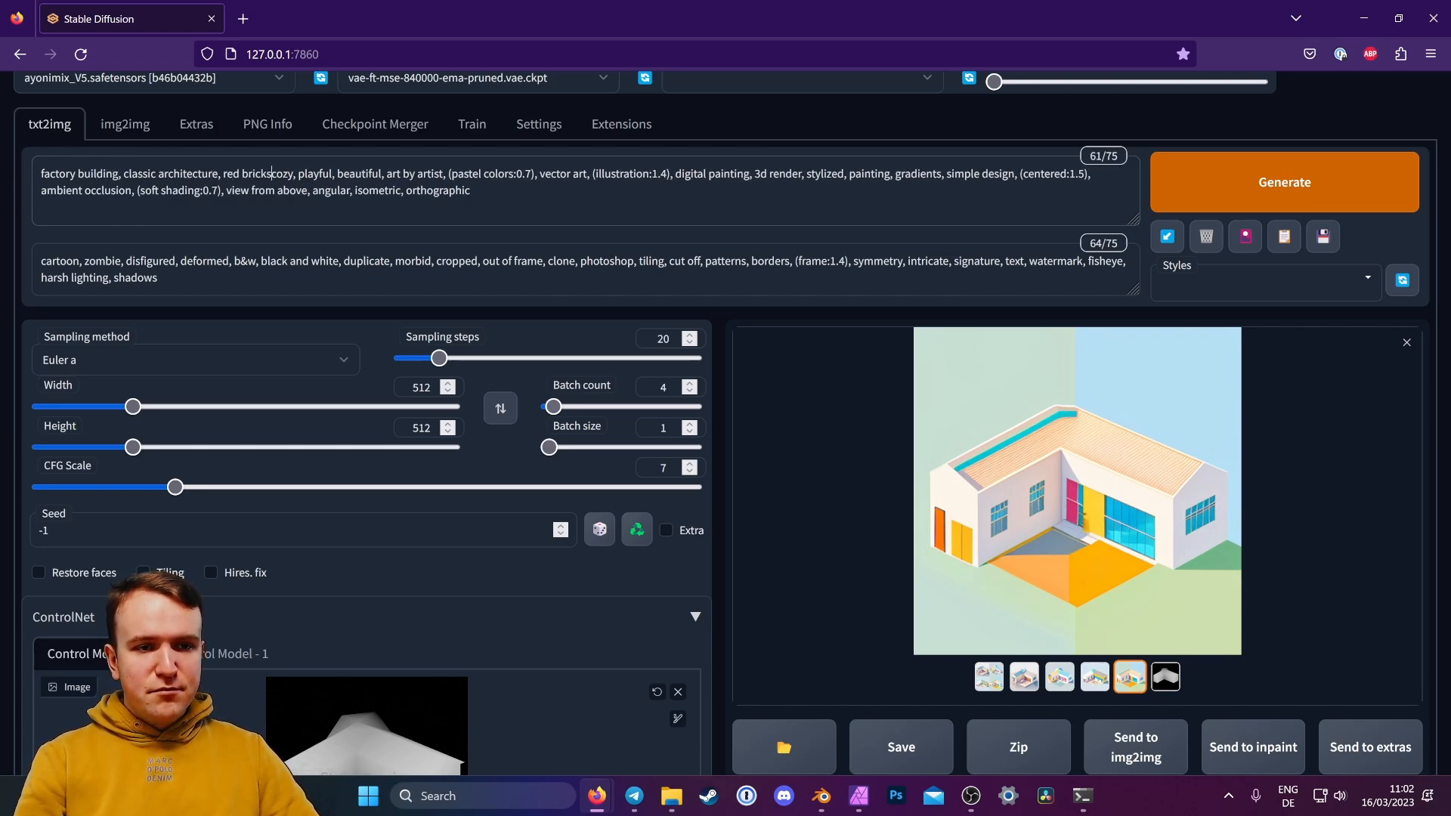
pyautogui.write(', big dark windows,')
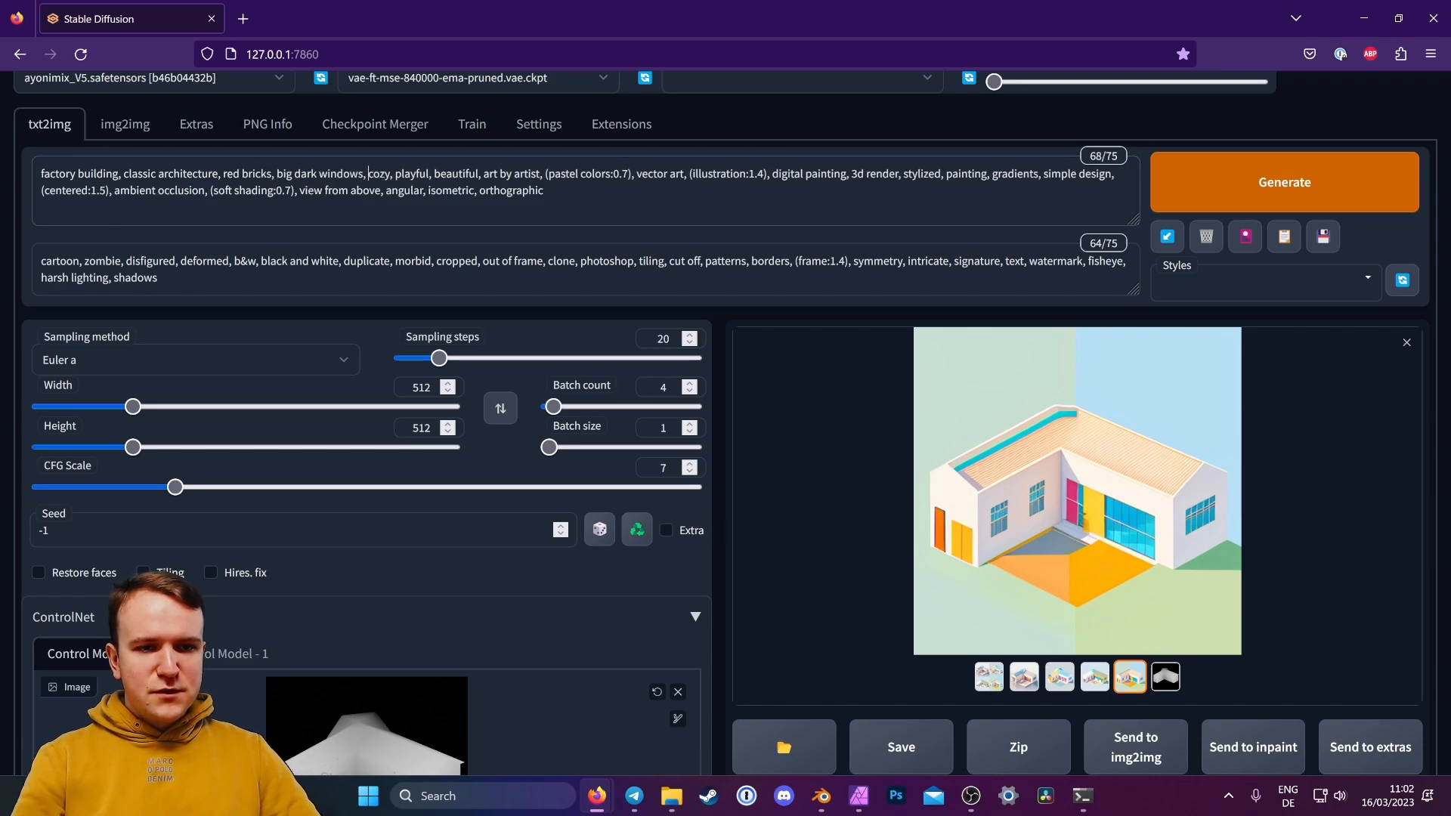
pyautogui.click(1285, 183)
pyautogui.click(1182, 482)
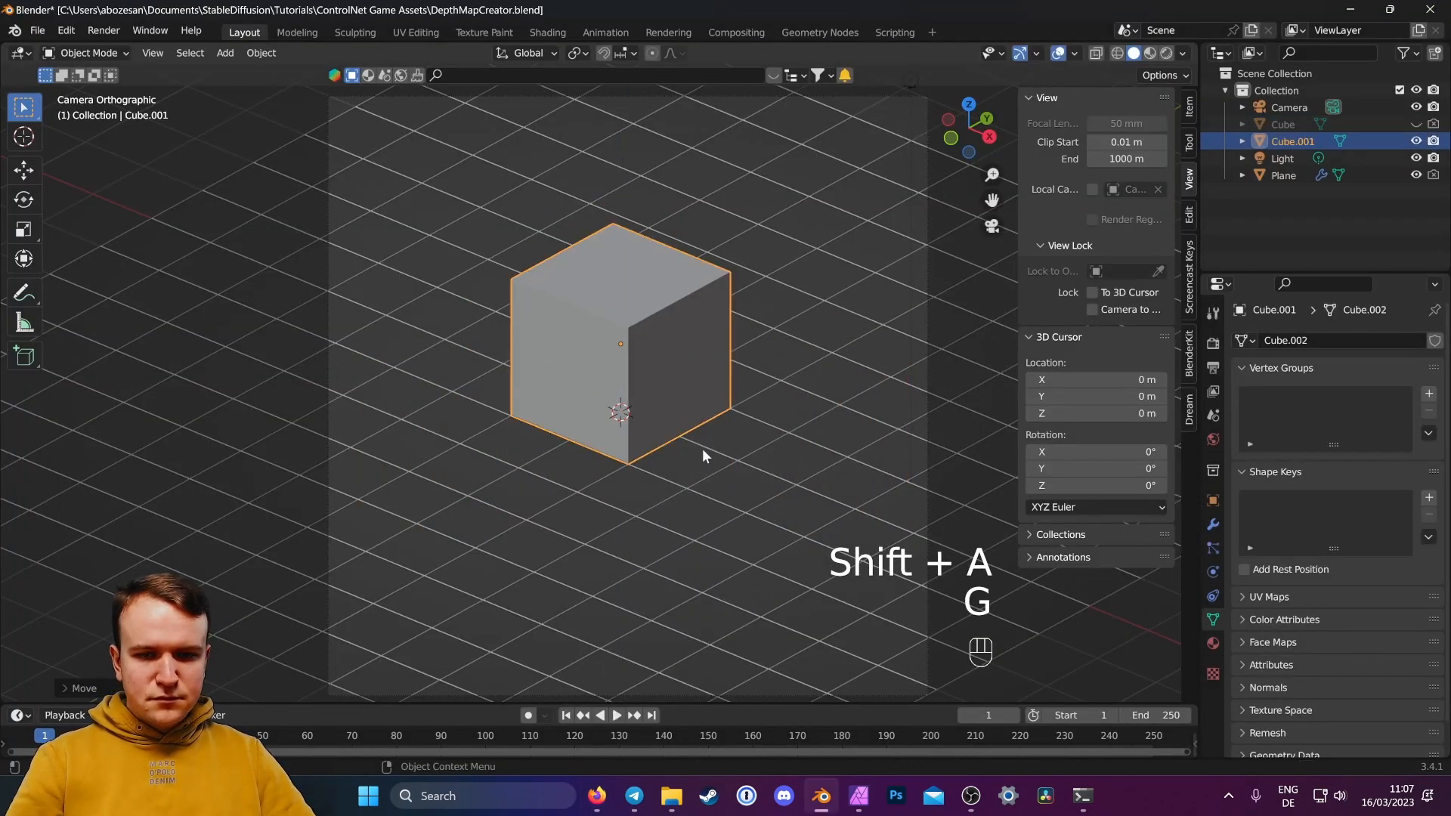
# Step: In Blender, scale the cube into a tall tower, then add a second cube and extrude a loop-cut section into a wing
pyautogui.press('s')
pyautogui.hotkey('shift', 'a')
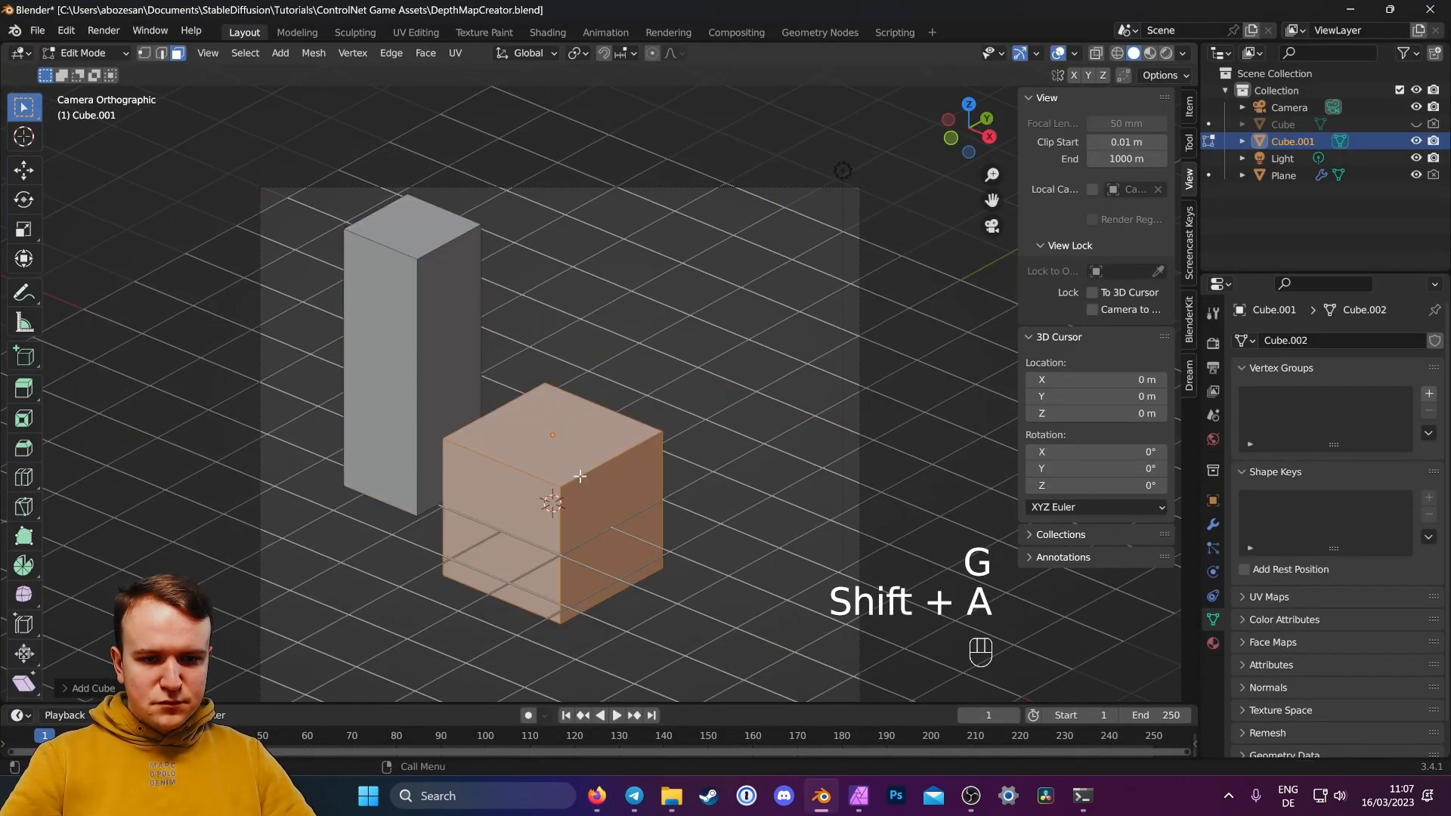
pyautogui.hotkey('ctrl', 'r')
pyautogui.click(608, 418)
pyautogui.click(623, 453)
pyautogui.press('e')
# Step: Extrude the top faces of the factory's main block upward to make it taller than the side wing
pyautogui.keyDown('shift'); pyautogui.moveTo(504, 504); pyautogui.dragTo(486, 347, button='middle'); pyautogui.keyUp('shift')
pyautogui.click(654, 355)
pyautogui.press('e')
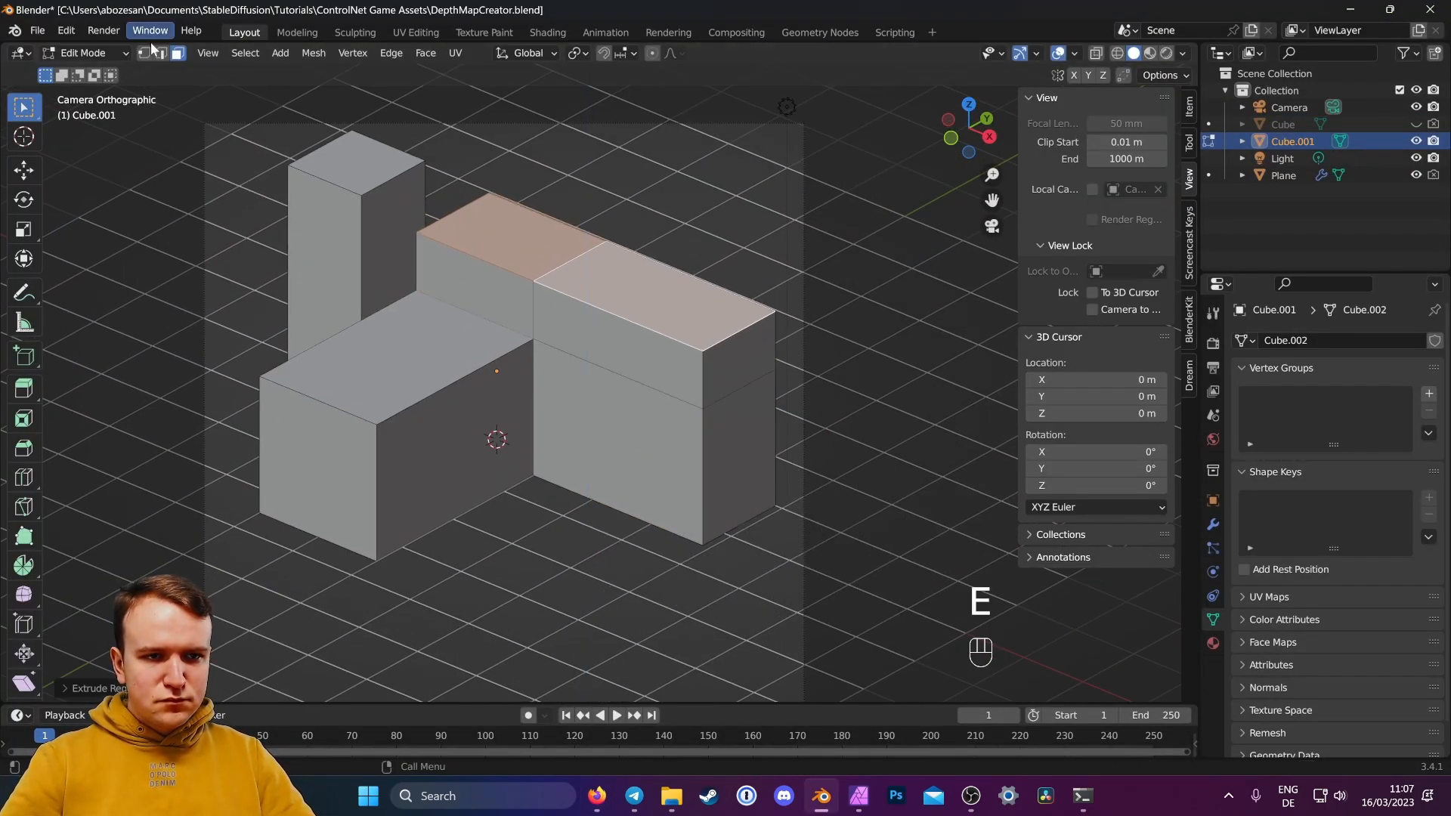
# Step: Loop-cut the main block and raise its centre edges into a gable roof, and extrude a cap on the tower
pyautogui.hotkey('ctrl', 'r')
pyautogui.press('g')
pyautogui.click(355, 164)
pyautogui.press('e')
pyautogui.press('Tab')
# Step: Inset and extrude window recesses into the side wing: two in its long wall and one in its end wall
pyautogui.keyDown('shift'); pyautogui.moveTo(497, 491); pyautogui.dragTo(511, 376, button='middle'); pyautogui.keyUp('shift')
pyautogui.click(473, 406)
pyautogui.hotkey('ctrl', 'r')
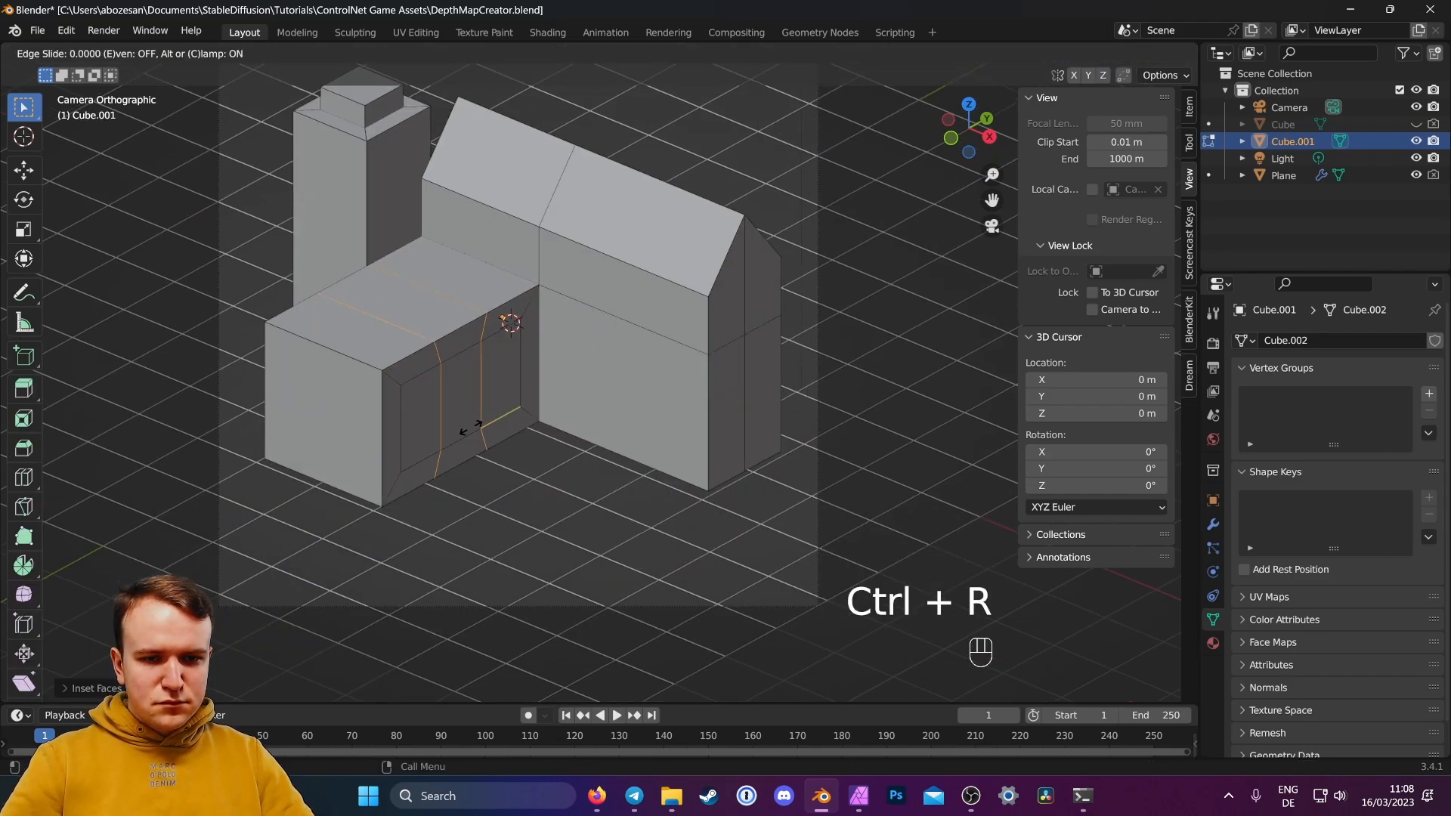
pyautogui.press('e')
pyautogui.click(325, 415)
pyautogui.press('i')
pyautogui.press('e')
# Step: Extrude two window recesses into the main block's lower wall facing the courtyard
pyautogui.click(643, 400)
pyautogui.press('s')
pyautogui.press('e')
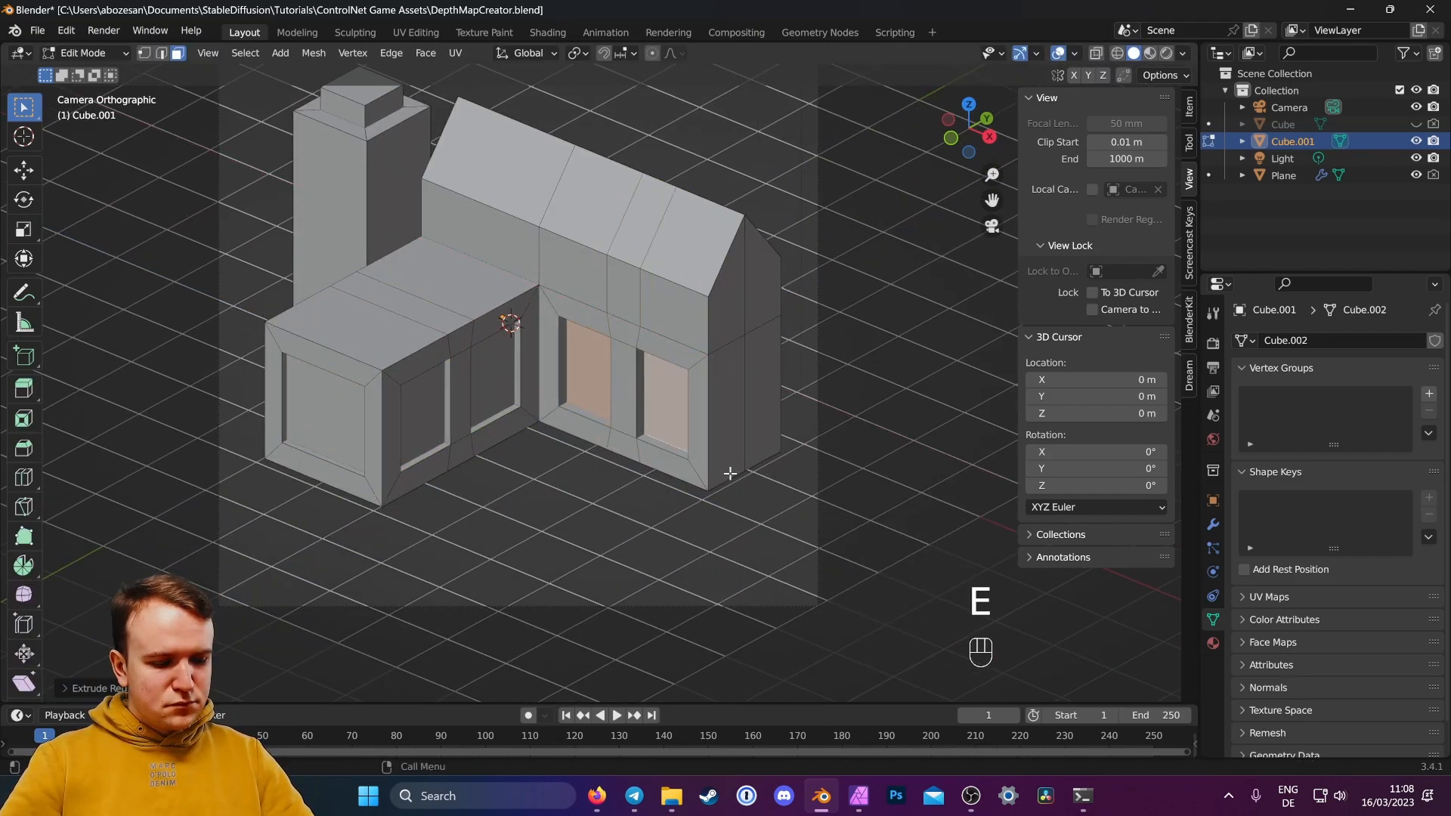
# Step: Extrude the two lower faces of the main block's gable end, and scale and extrude the upper wall face beside the tower
pyautogui.click(727, 412)
pyautogui.keyDown('shift'); pyautogui.click(761, 393); pyautogui.keyUp('shift')
pyautogui.press('e')
pyautogui.click(480, 234)
pyautogui.press('s')
pyautogui.press('e')
# Step: Render the factory's depth map and save the image as Factory-Depth
pyautogui.press('Tab')
pyautogui.press('F12')
pyautogui.hotkey('alt', 'shift', 's')
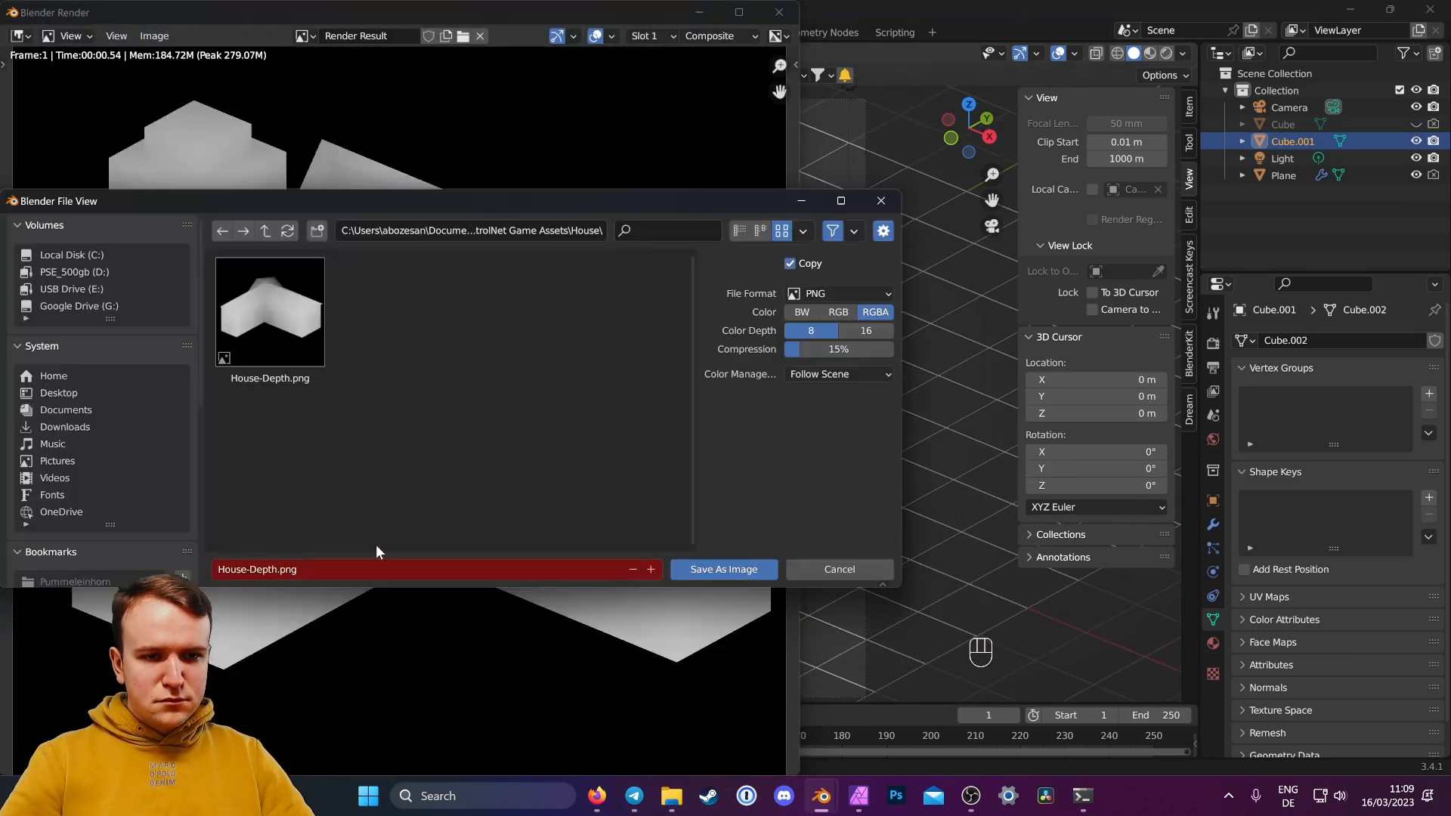
pyautogui.click(243, 569)
pyautogui.write('Fac')
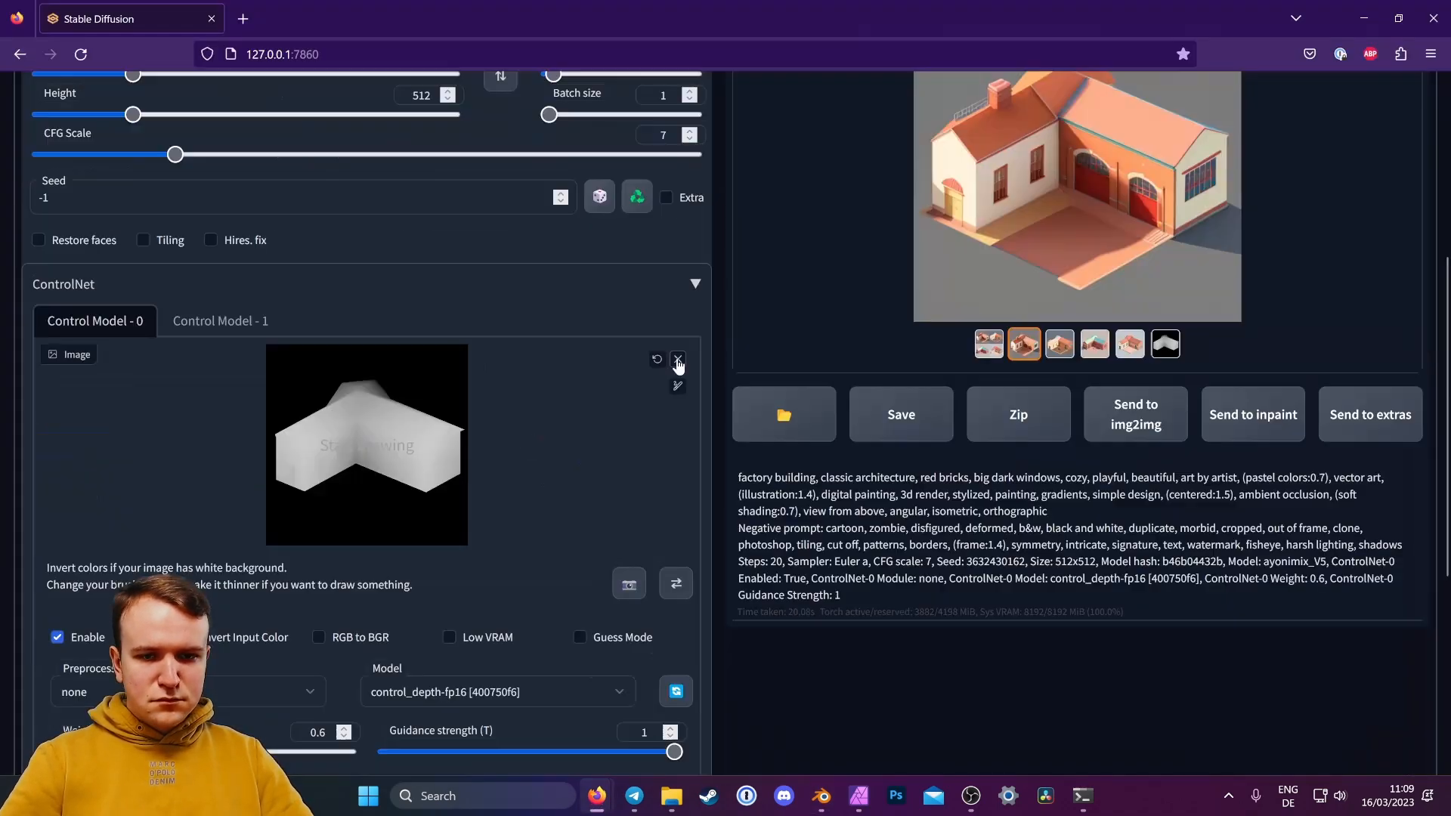
# Step: In Stable Diffusion, replace the ControlNet house image with the factory depth map and generate new factory images
pyautogui.scroll(-4, 917, 619)
pyautogui.scroll(10, 918, 618)
pyautogui.hotkey('ctrl', 'Return')
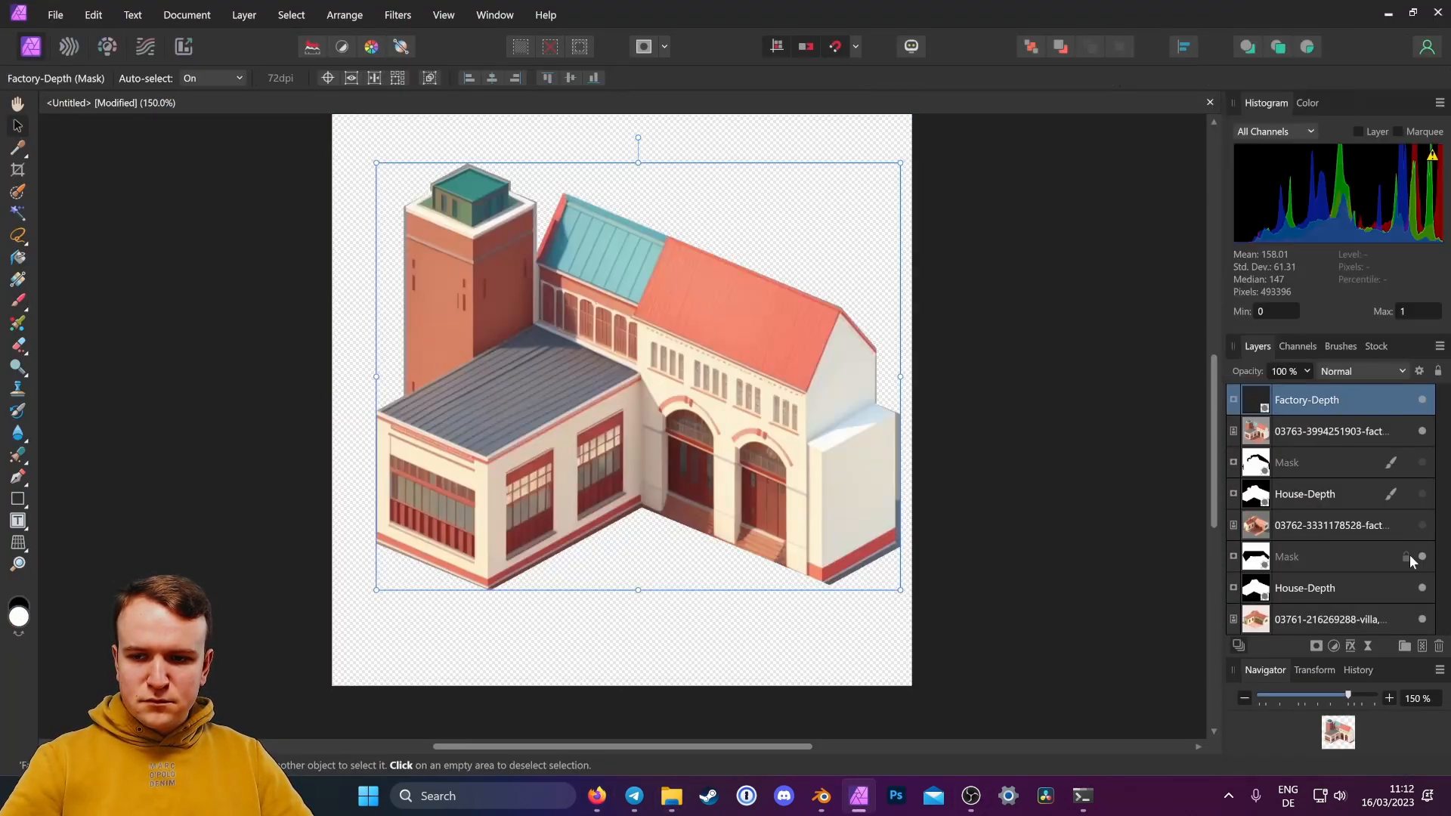
# Step: In Affinity Photo, mask out the leftover shadow along the factory annex's outer edge using an inverted freehand selection on Factory-Depth
pyautogui.click(19, 237)
pyautogui.click(896, 441)
pyautogui.click(896, 568)
pyautogui.click(290, 15)
pyautogui.click(337, 90)
pyautogui.click(1316, 646)
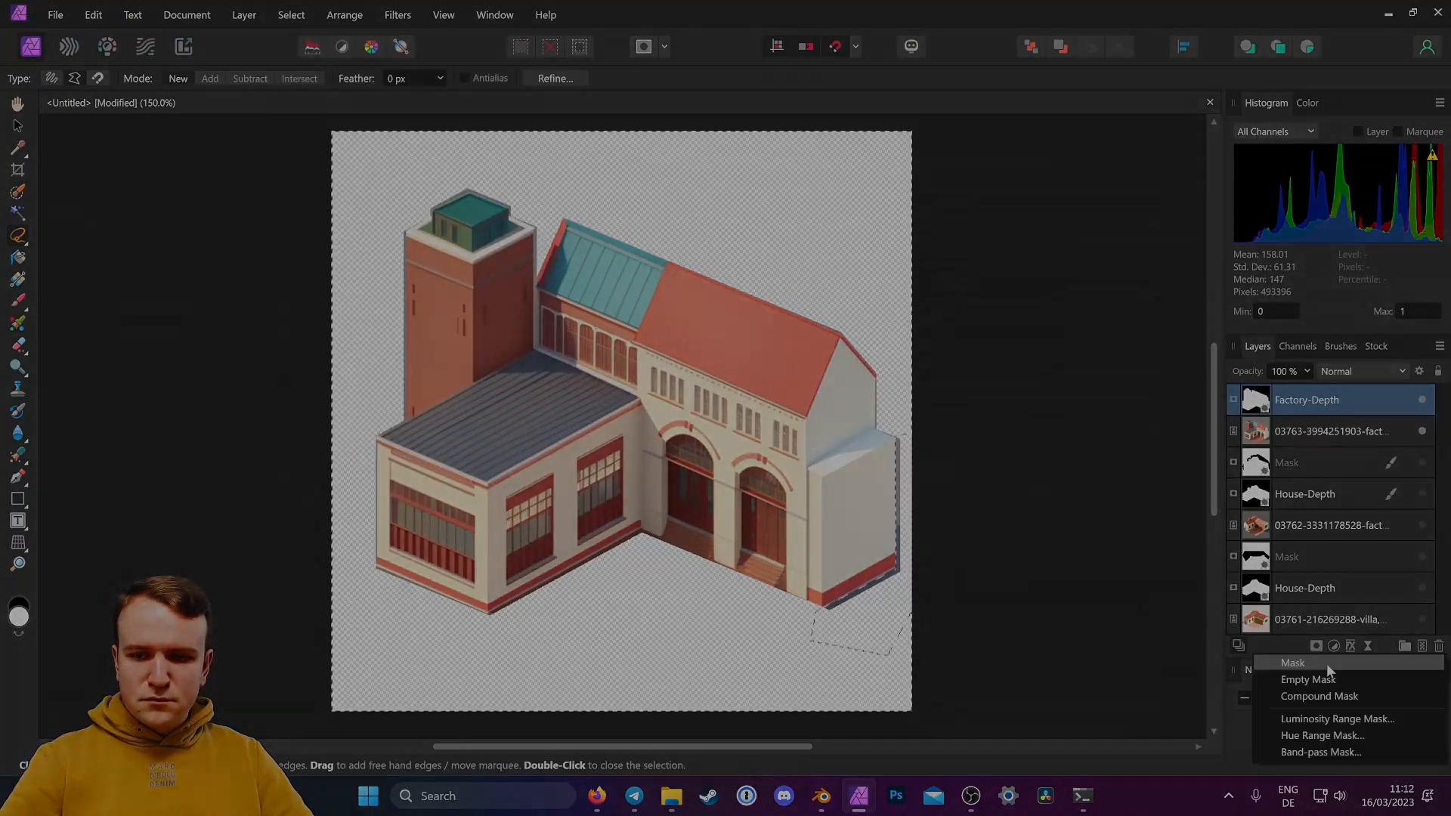
pyautogui.click(1326, 664)
pyautogui.hotkey('ctrl', 'd')
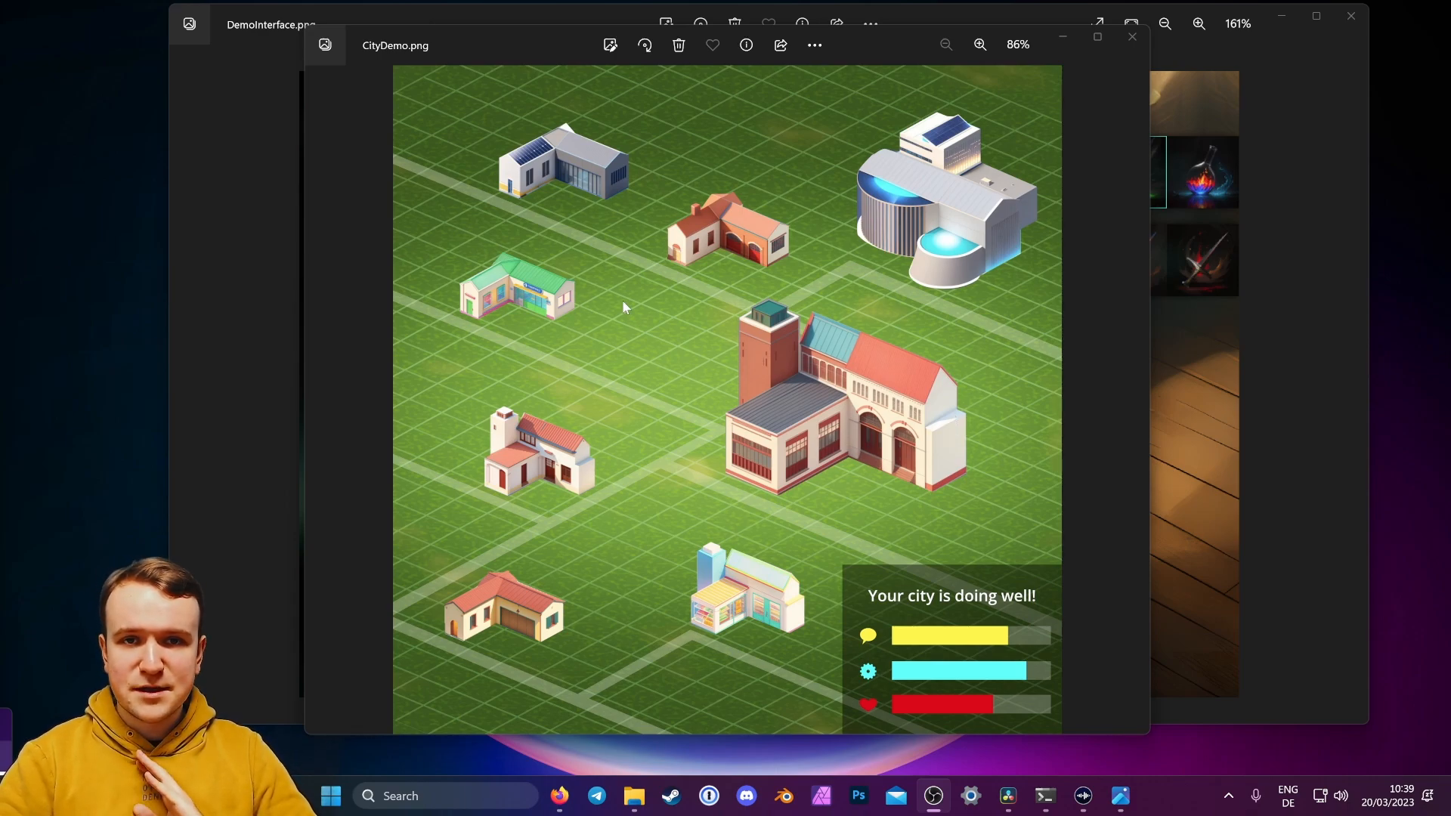
# Step: Bring the DemoInterface.png game interface mockup to the front for viewing
pyautogui.click(1306, 336)
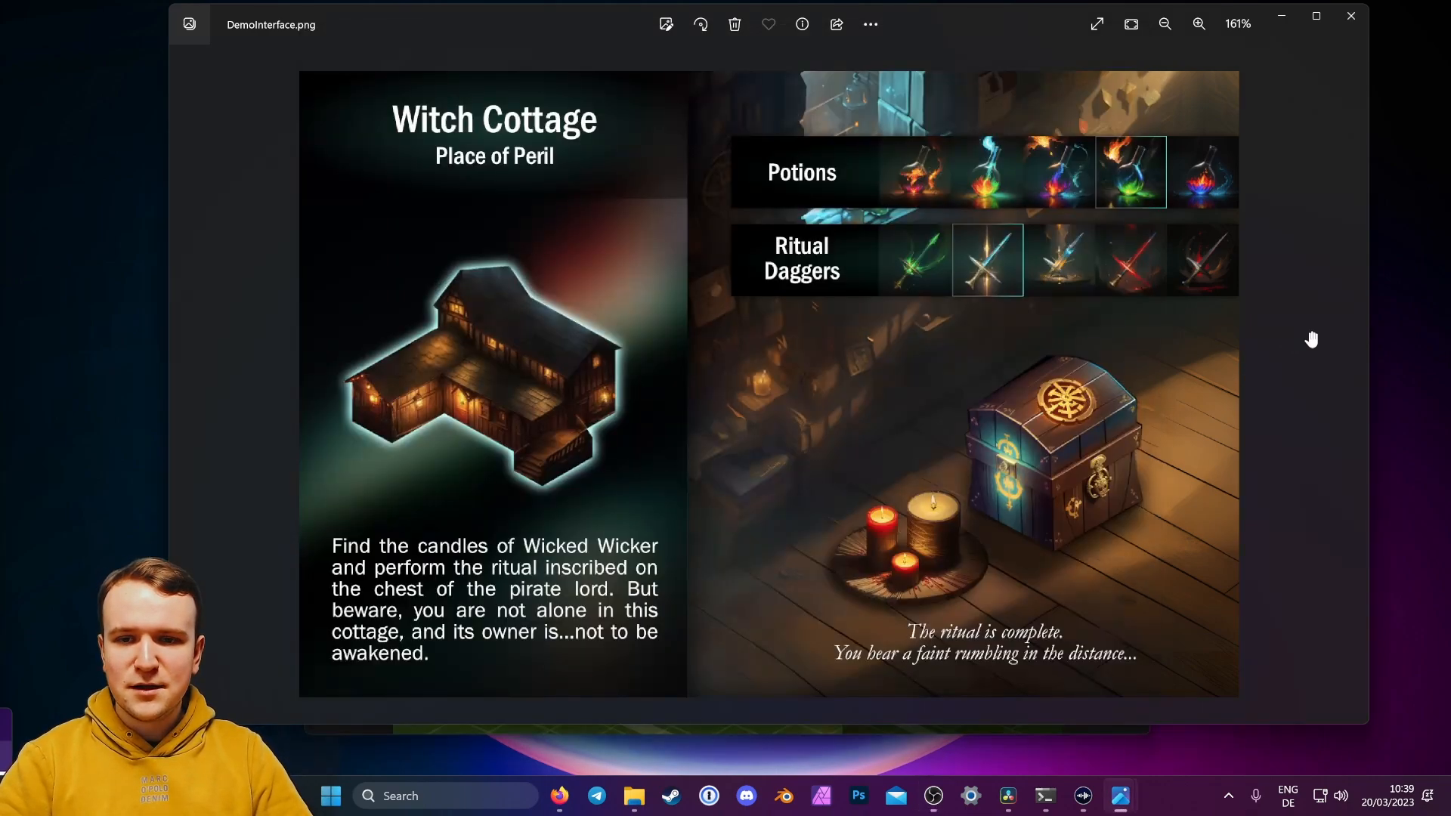